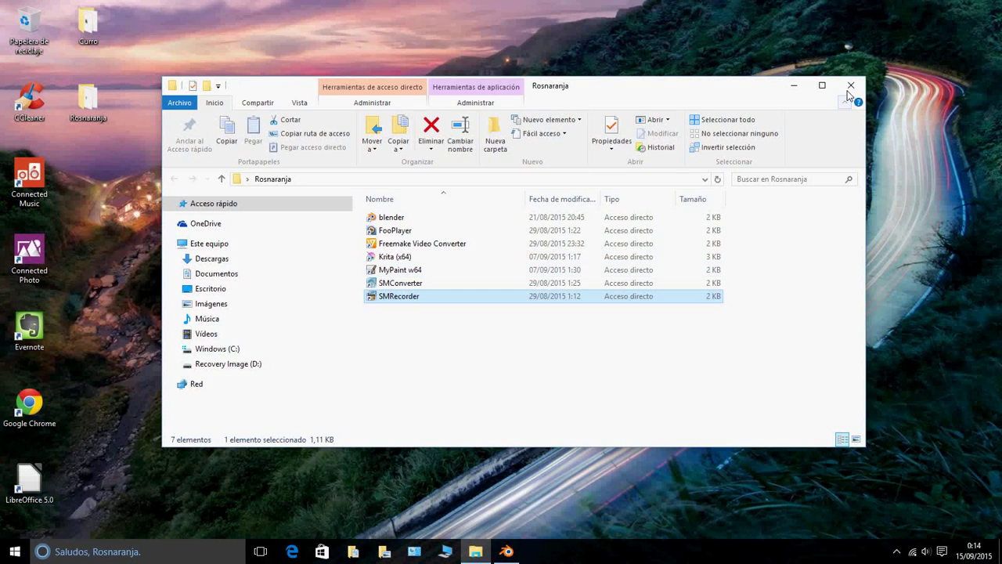
- Close the shortcuts folder window and launch Blender from the taskbar
{"action": "left_click", "coordinate": [851, 84]}
{"action": "left_click", "coordinate": [475, 552]}
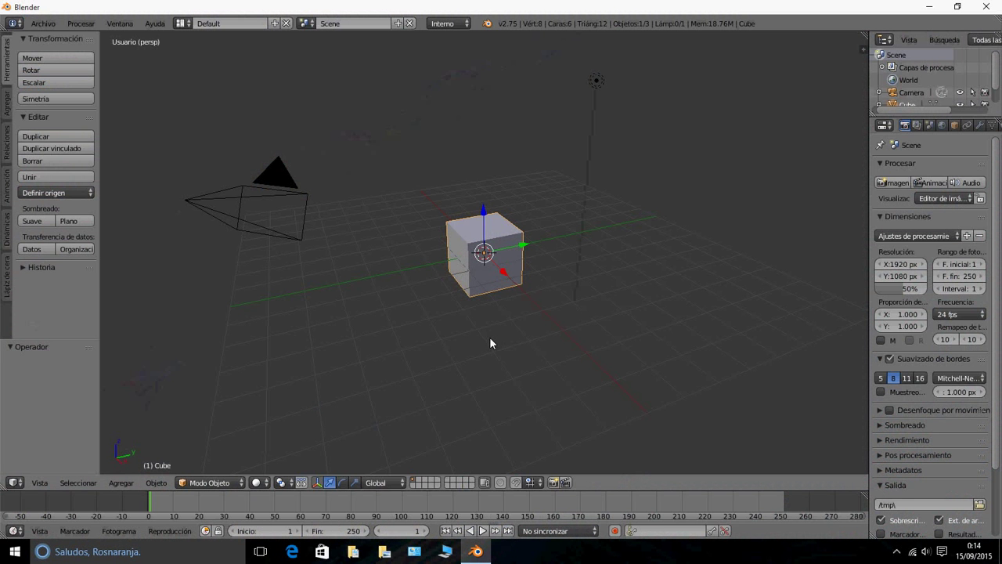
- Delete the default cube, switch to front orthographic view, and show the Agregar primitives list
{"action": "key", "text": "x"}
{"action": "left_click", "coordinate": [472, 255]}
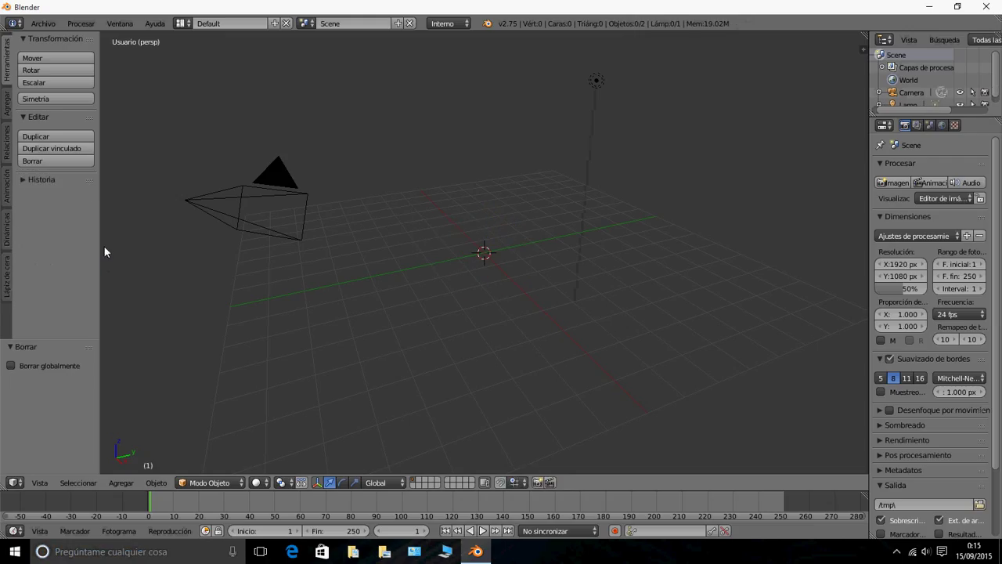
{"action": "left_click", "coordinate": [39, 483]}
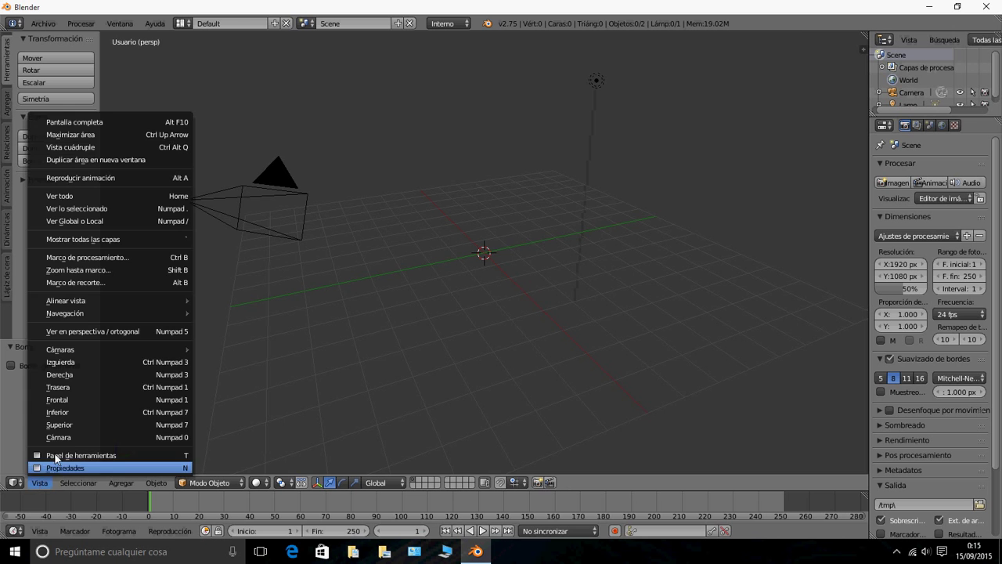
{"action": "left_click", "coordinate": [64, 394]}
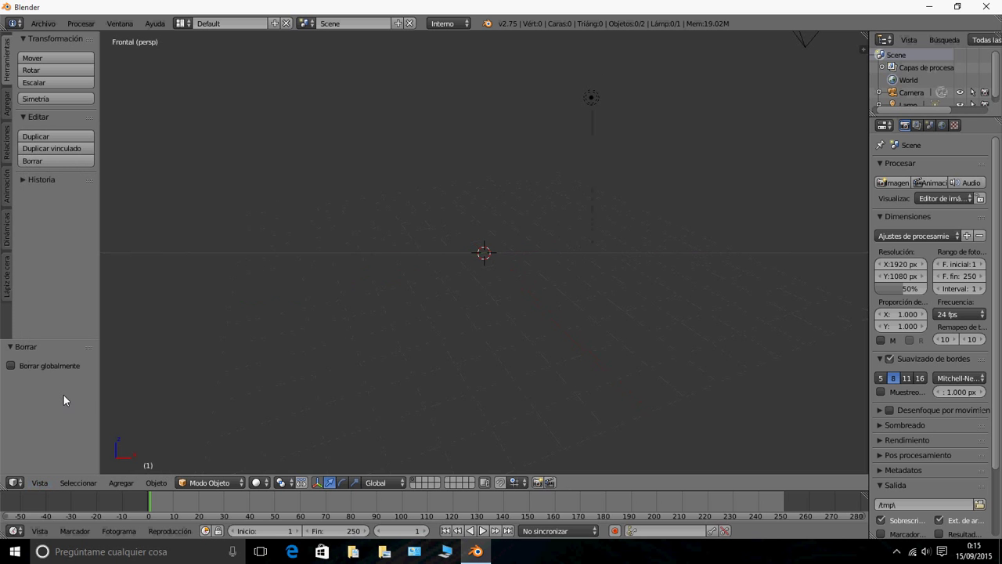
{"action": "left_click", "coordinate": [36, 483]}
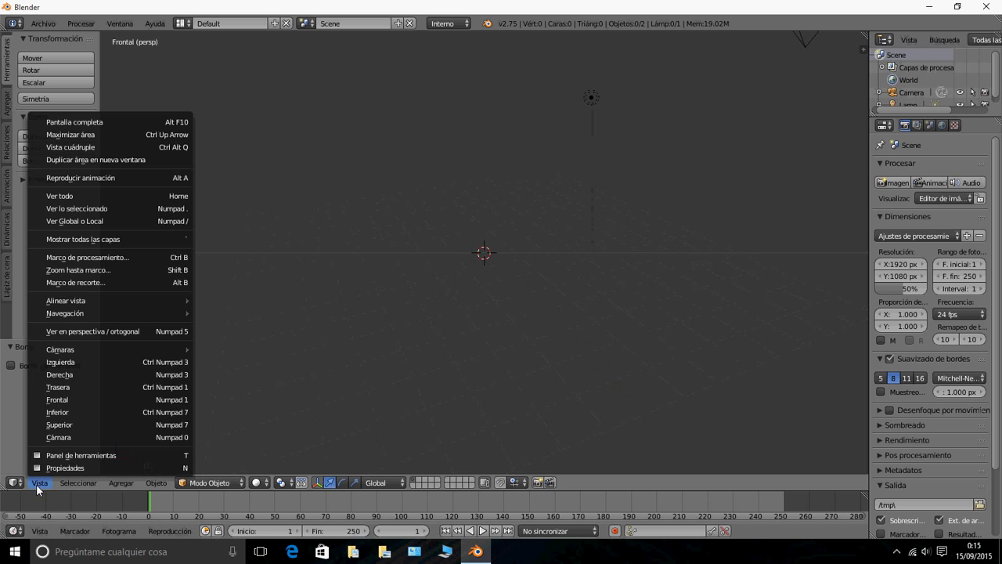
{"action": "left_click", "coordinate": [119, 331]}
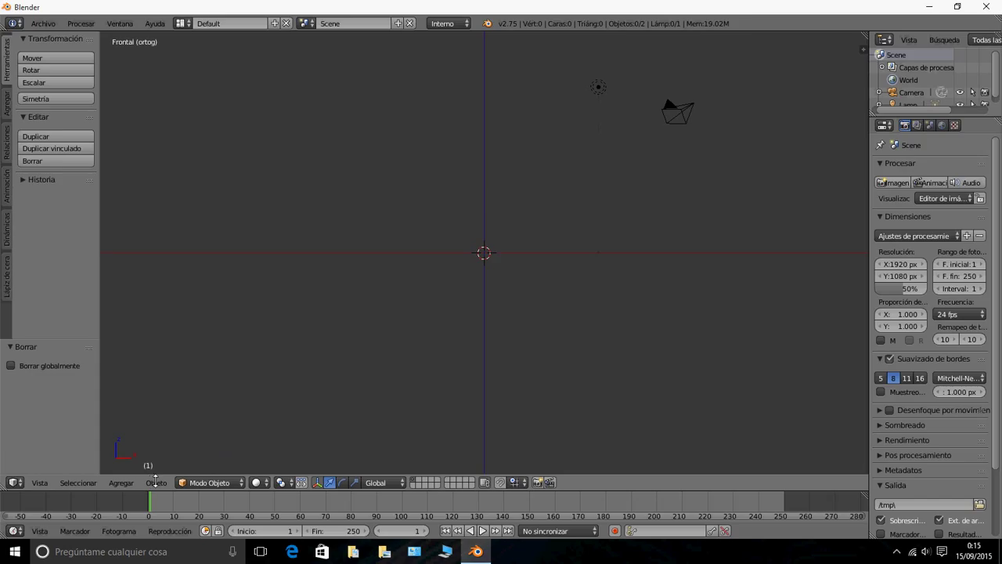
{"action": "left_click", "coordinate": [8, 105]}
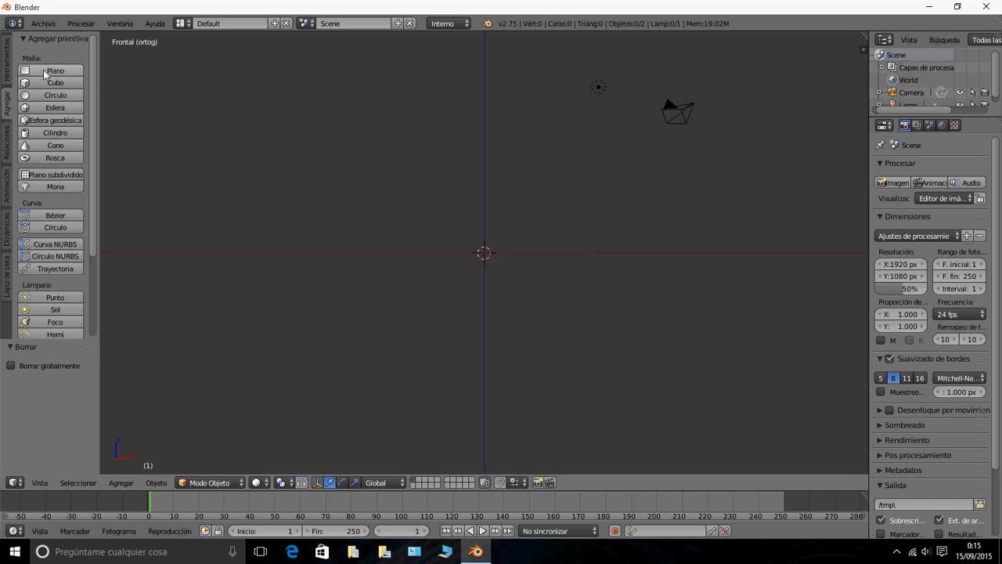
- Add a plane and rotate it exactly 90° about X so it faces front
{"action": "left_click", "coordinate": [47, 72]}
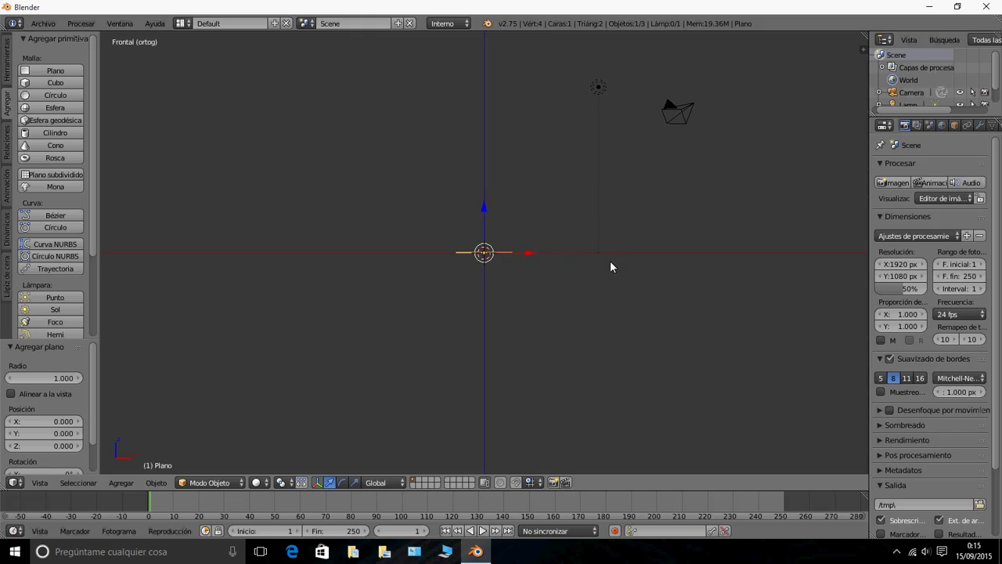
{"action": "key", "text": "r"}
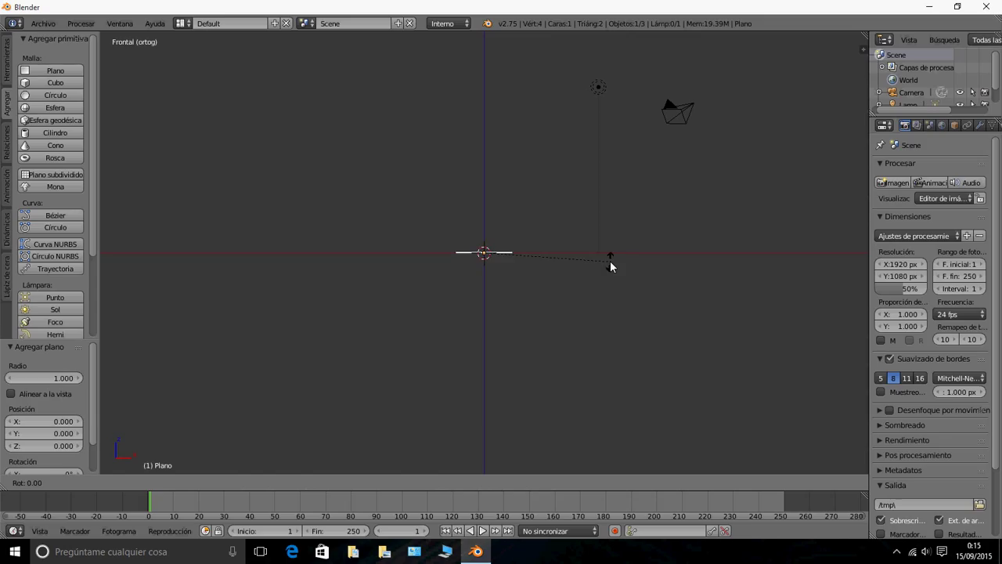
{"action": "key", "text": "x"}
{"action": "left_click", "coordinate": [568, 151]}
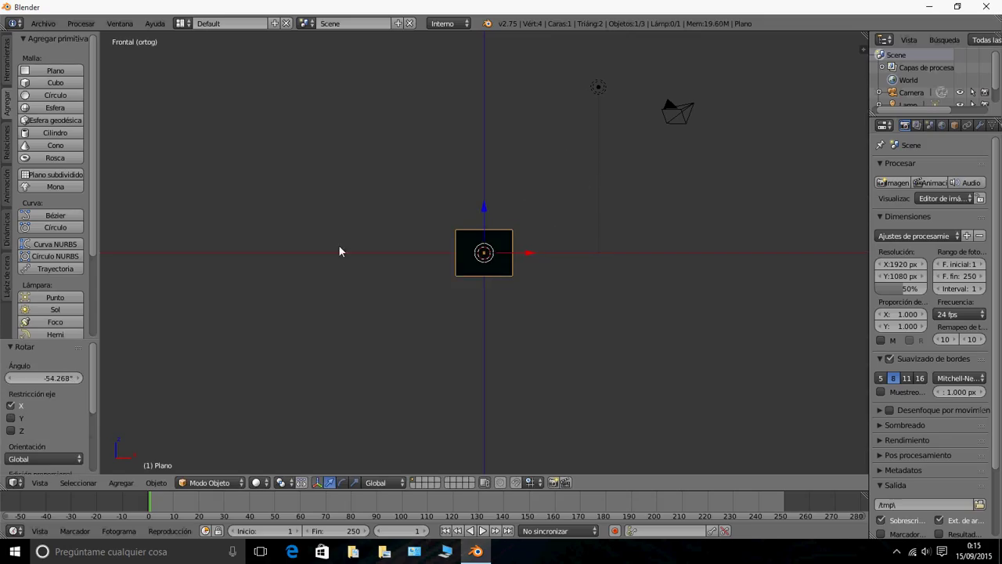
{"action": "left_click", "coordinate": [63, 377]}
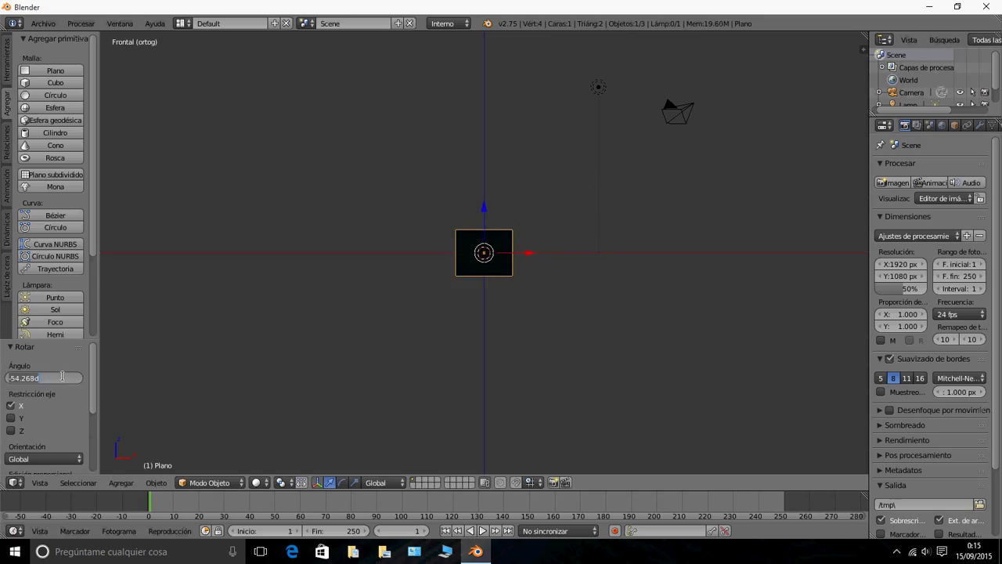
{"action": "type", "text": "0"}
{"action": "key", "text": "Return"}
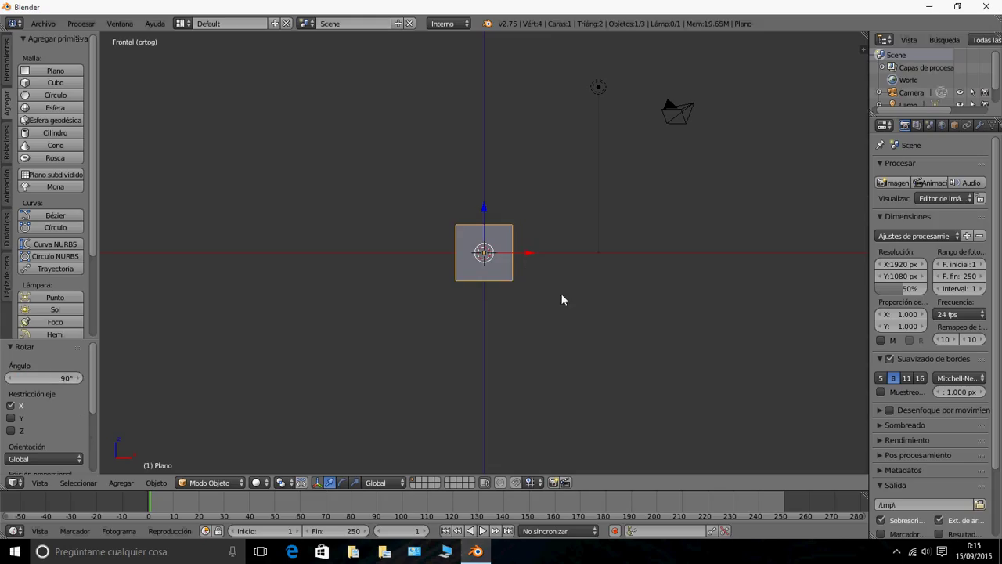
{"action": "scroll", "coordinate": [571, 297], "scroll_direction": "up", "scroll_amount": 8}
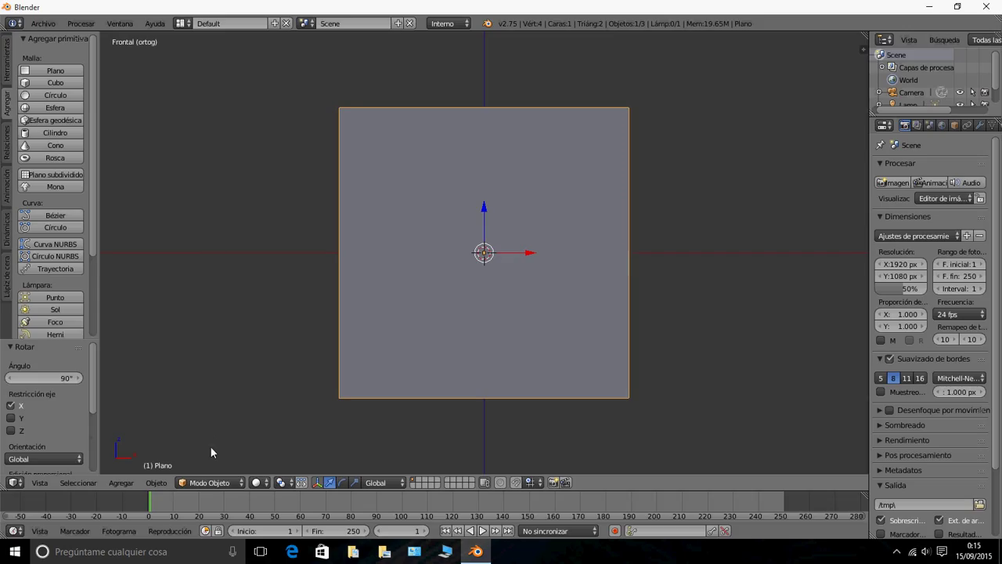
{"action": "left_click", "coordinate": [198, 483]}
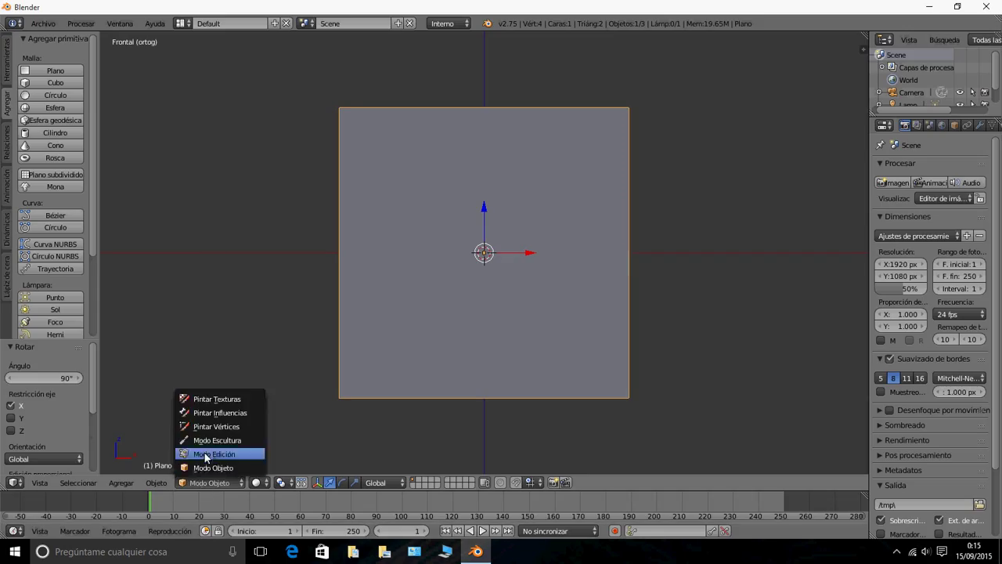
- Enter Edit Mode and cut a horizontal edge loop near the plane's top
{"action": "left_click", "coordinate": [209, 454]}
{"action": "key", "text": "a"}
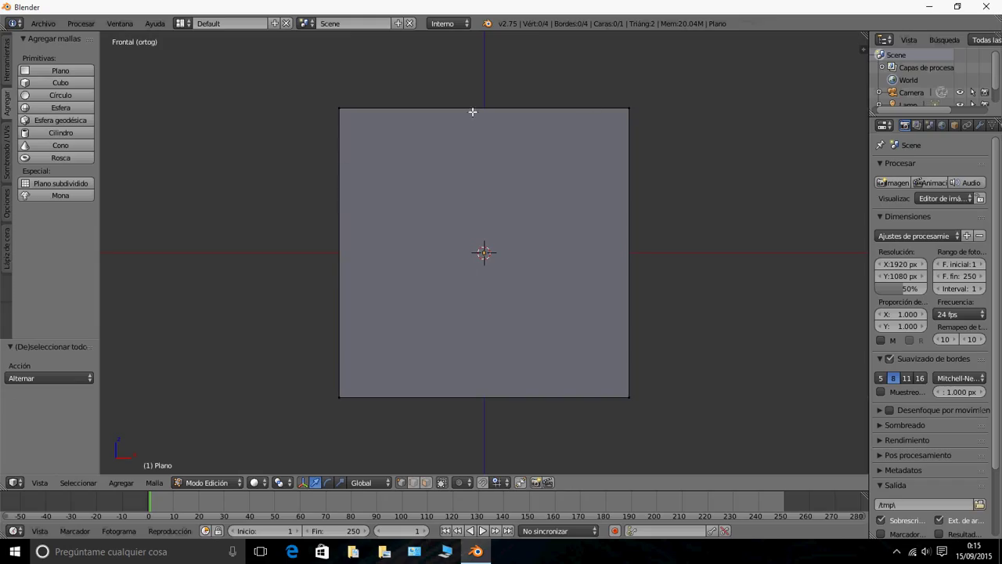
{"action": "key", "text": "ctrl+r"}
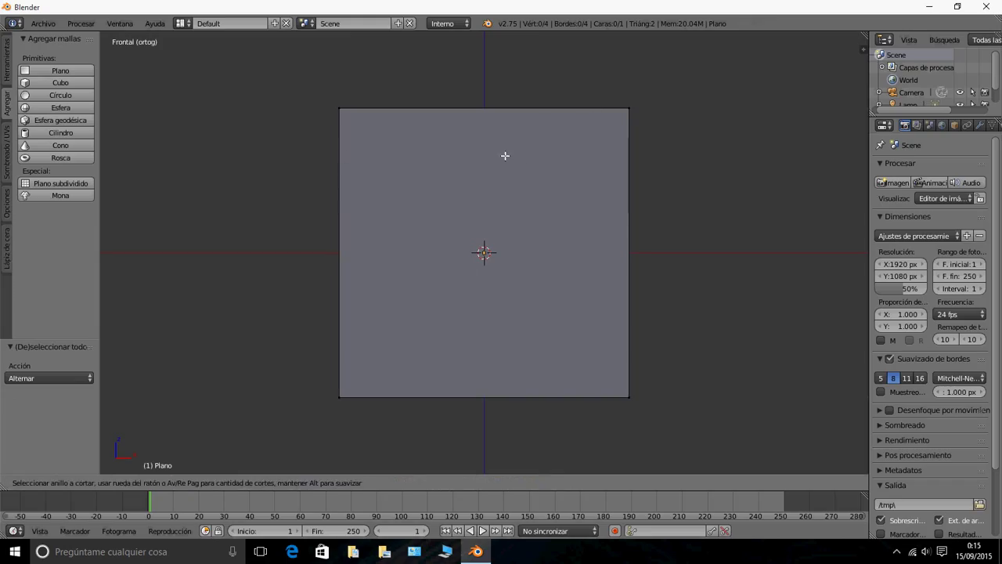
{"action": "left_click", "coordinate": [350, 187]}
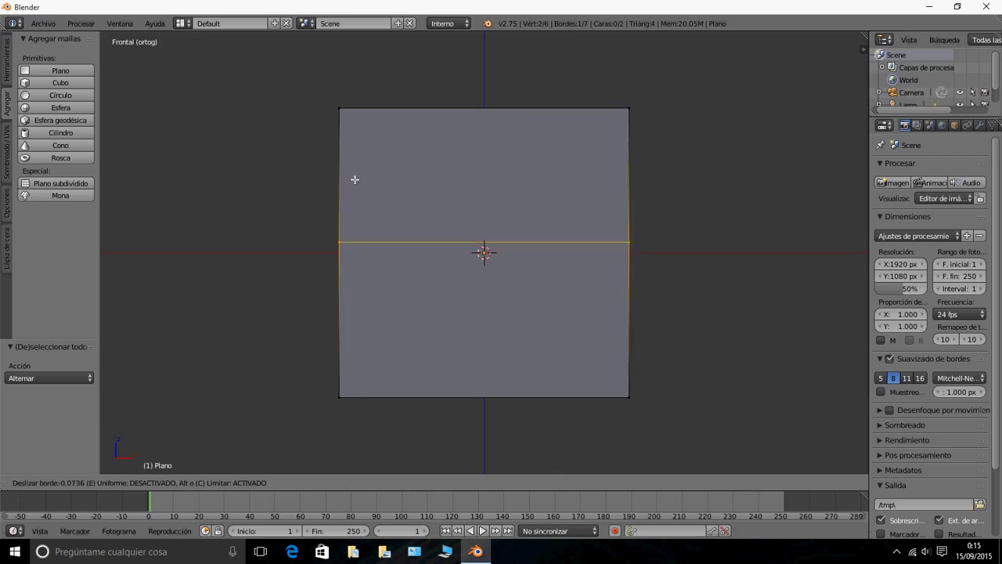
{"action": "left_click", "coordinate": [374, 128]}
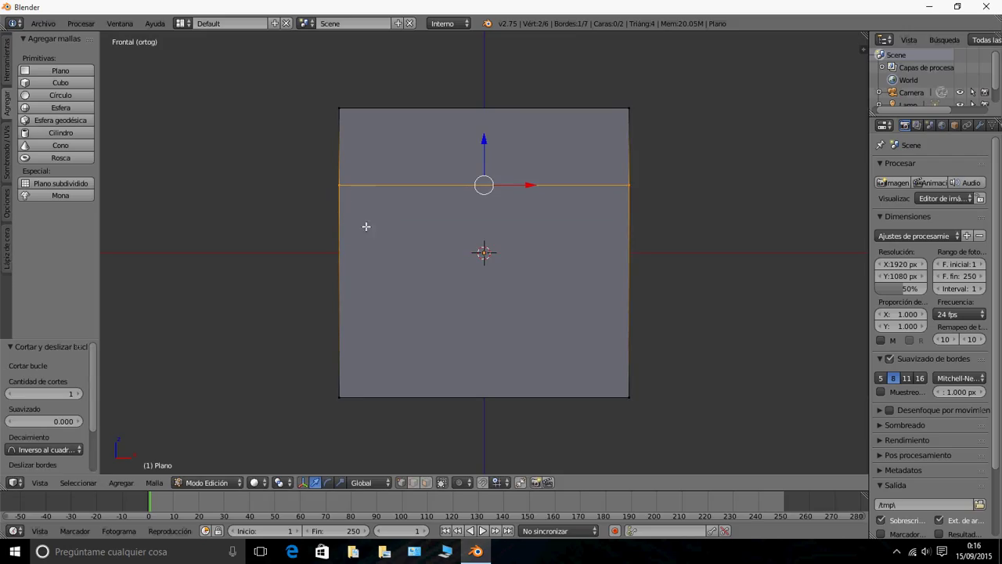
- Cut a second horizontal loop below the first and select its left vertex
{"action": "key", "text": "a"}
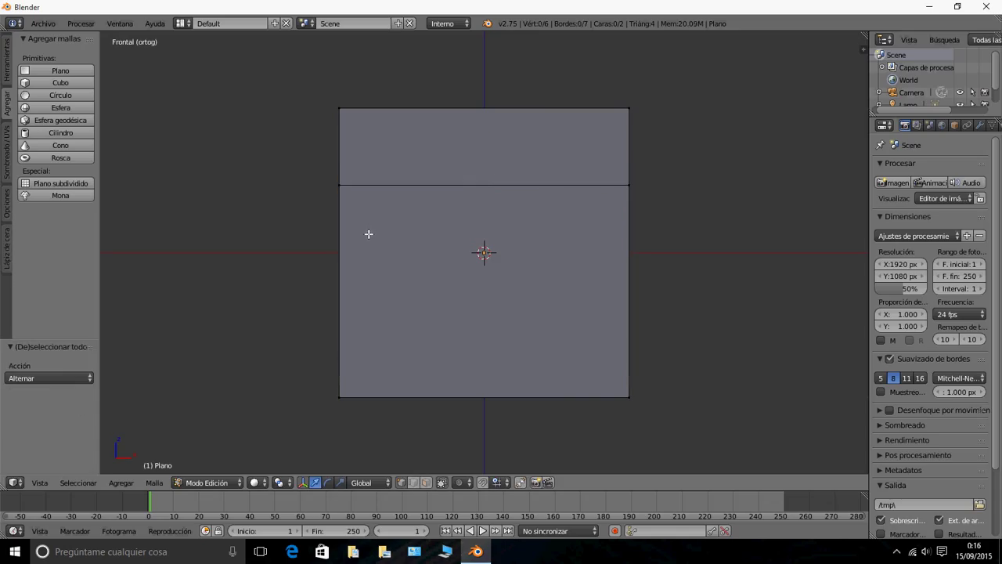
{"action": "key", "text": "ctrl+r"}
{"action": "left_click", "coordinate": [358, 205]}
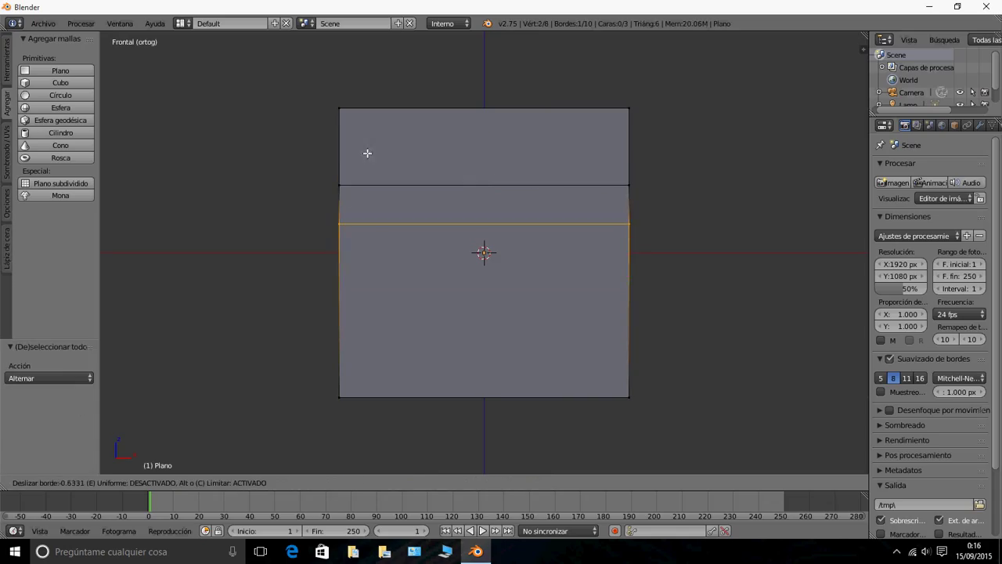
{"action": "left_click", "coordinate": [371, 142]}
{"action": "right_click", "coordinate": [343, 209]}
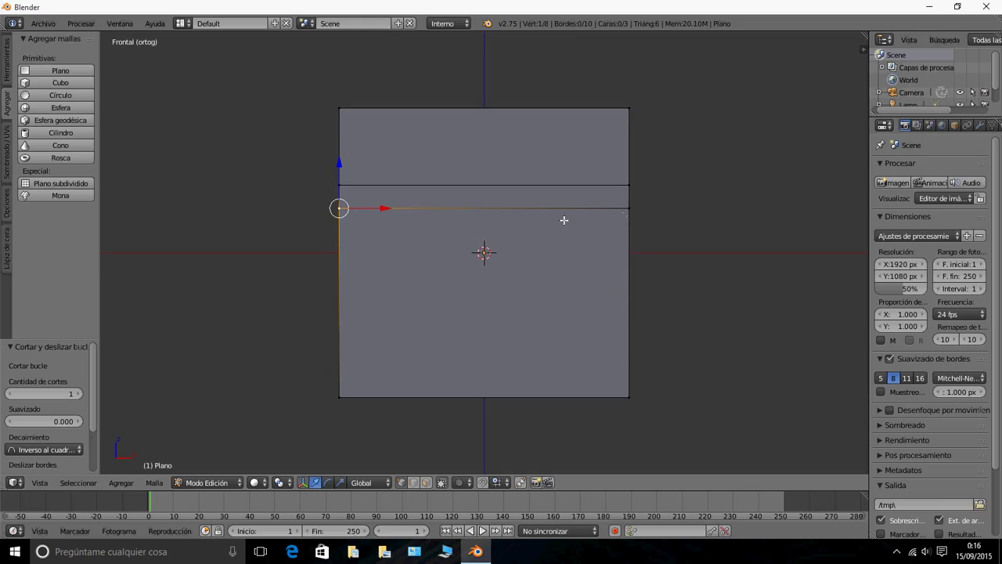
{"action": "left_click", "coordinate": [8, 213]}
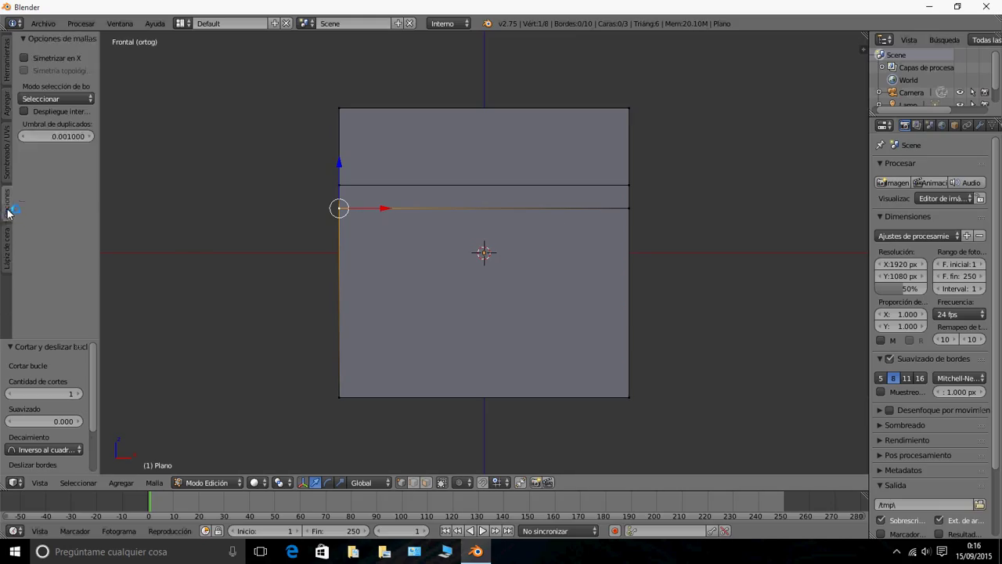
- Enable Simetrizar en X and pull the second loop's side vertices inward
{"action": "left_click", "coordinate": [24, 58]}
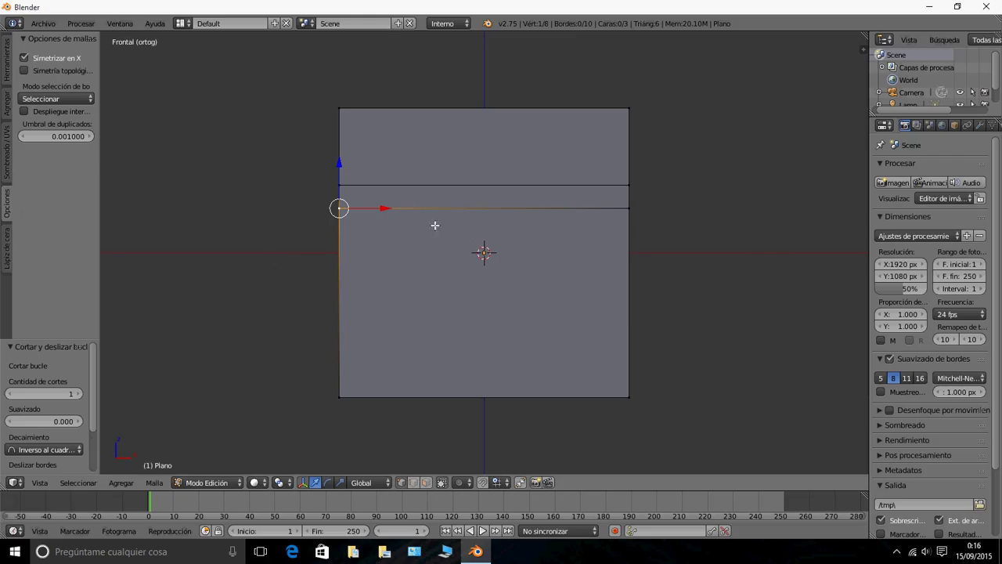
{"action": "left_click_drag", "start_coordinate": [389, 213], "coordinate": [426, 211]}
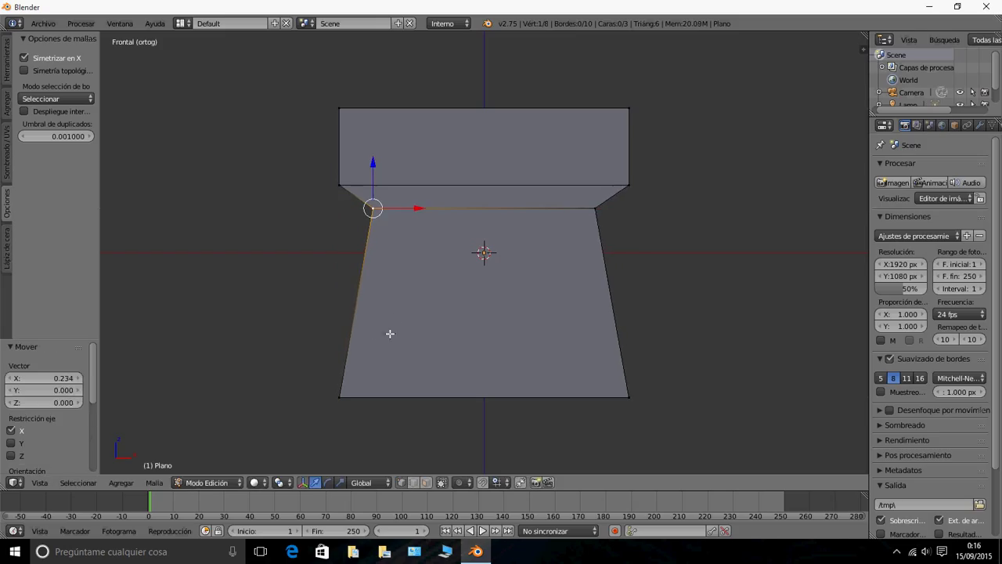
{"action": "key", "text": "a"}
- Add a loop across the lower body and move the base corners inward and down
{"action": "key", "text": "ctrl+r"}
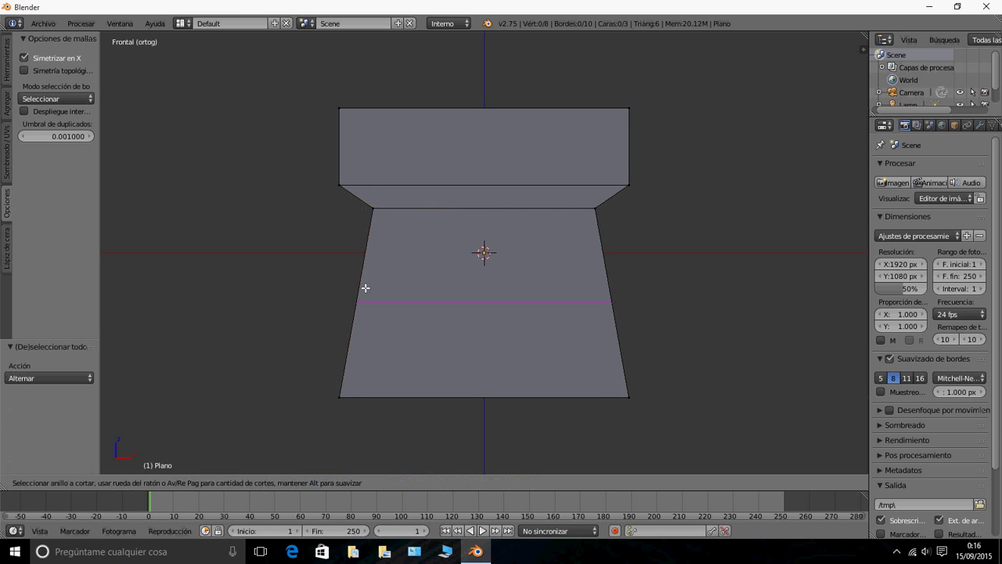
{"action": "left_click", "coordinate": [365, 289]}
{"action": "left_click", "coordinate": [365, 275]}
{"action": "right_click", "coordinate": [342, 402]}
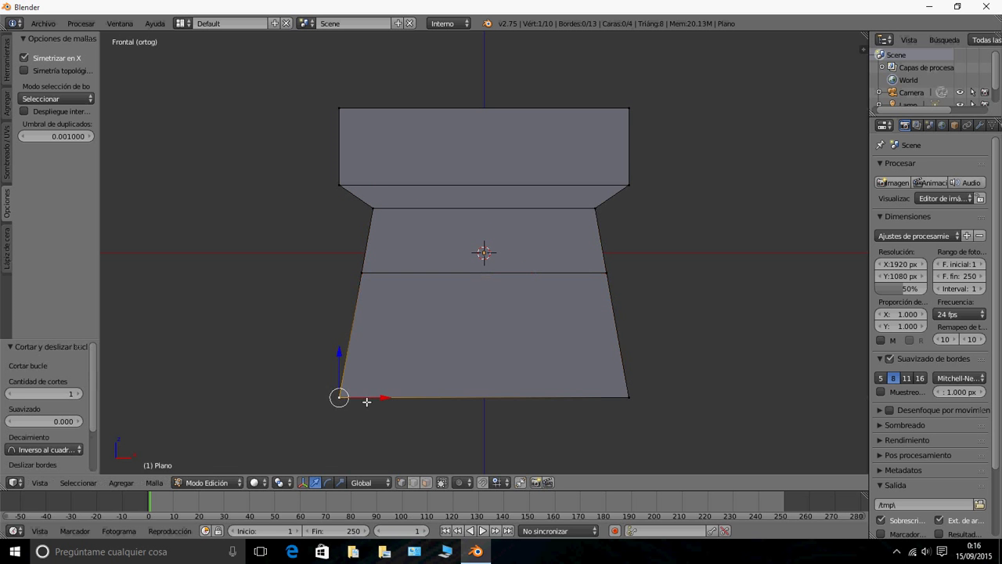
{"action": "key", "text": "g"}
{"action": "key", "text": "x"}
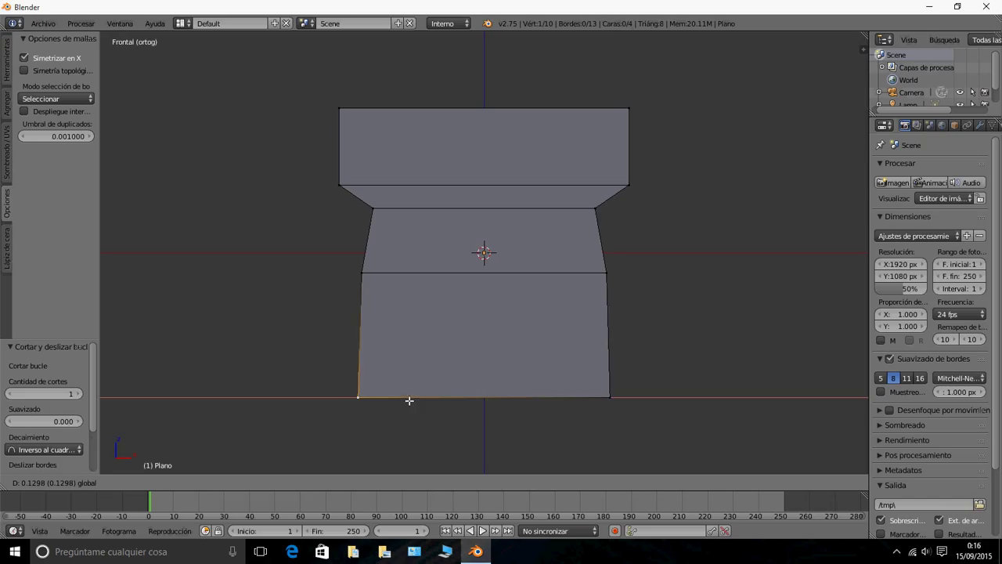
{"action": "left_click", "coordinate": [387, 347]}
{"action": "left_click_drag", "start_coordinate": [360, 361], "coordinate": [360, 410]}
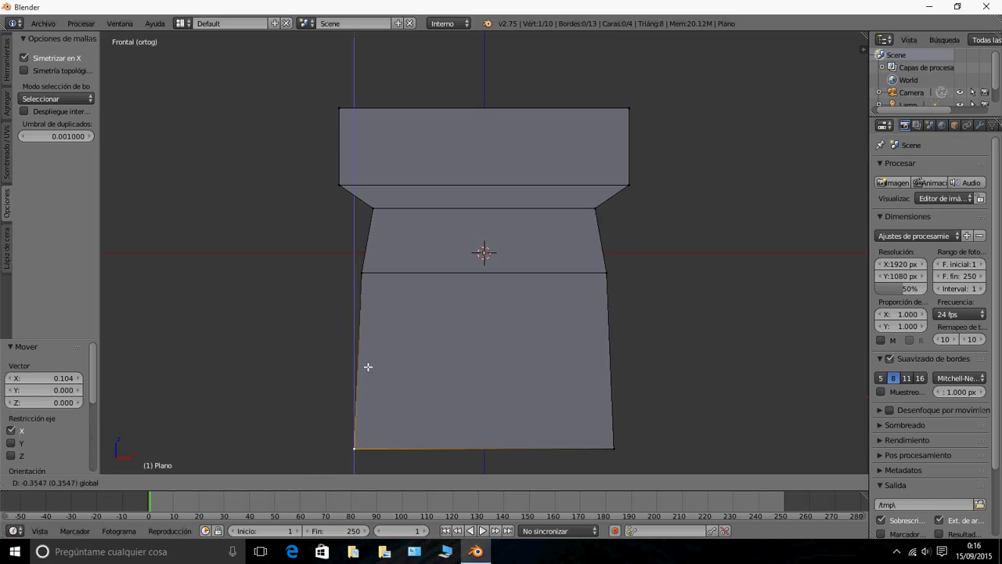
- Nudge the middle loop's side vertices sideways along X
{"action": "right_click", "coordinate": [362, 273]}
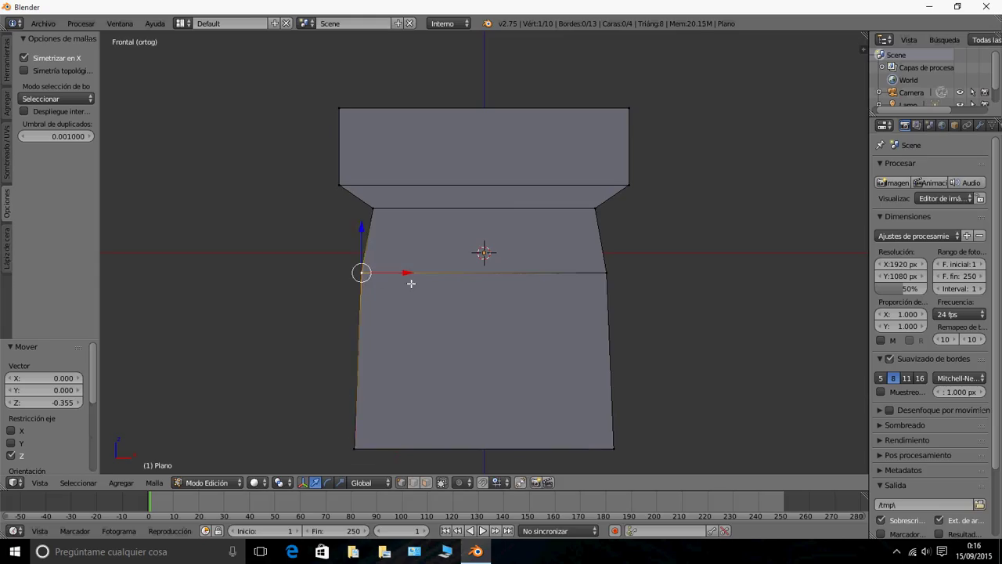
{"action": "mouse_move", "coordinate": [416, 273]}
{"action": "left_mouse_down"}
{"action": "mouse_move", "coordinate": [432, 272]}
{"action": "mouse_move", "coordinate": [420, 271]}
{"action": "left_mouse_up"}
{"action": "middle_click_drag", "start_coordinate": [439, 184], "coordinate": [442, 136]}
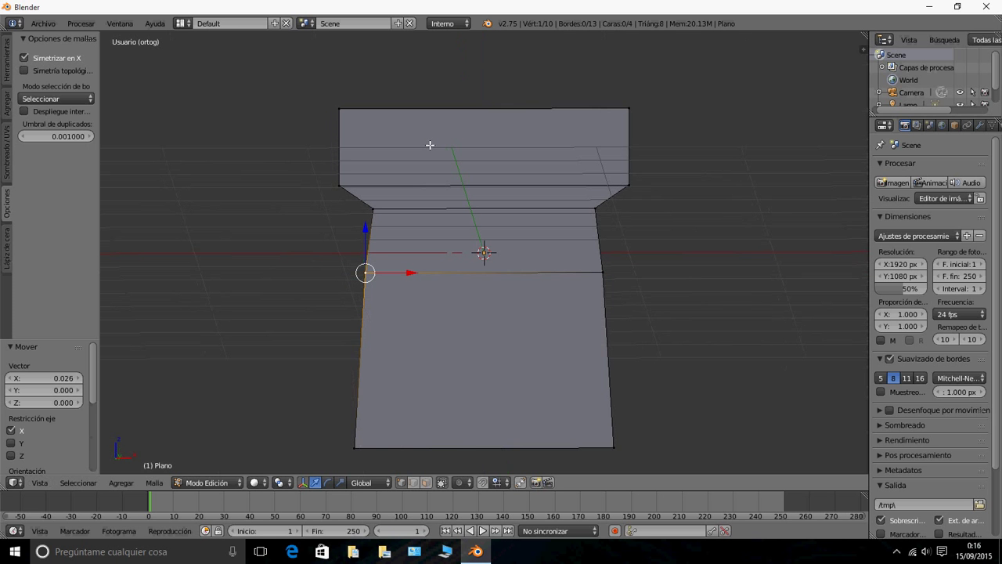
- Add a horizontal edge loop across the crown near its top edge
{"action": "key", "text": "a"}
{"action": "key", "text": "ctrl+r"}
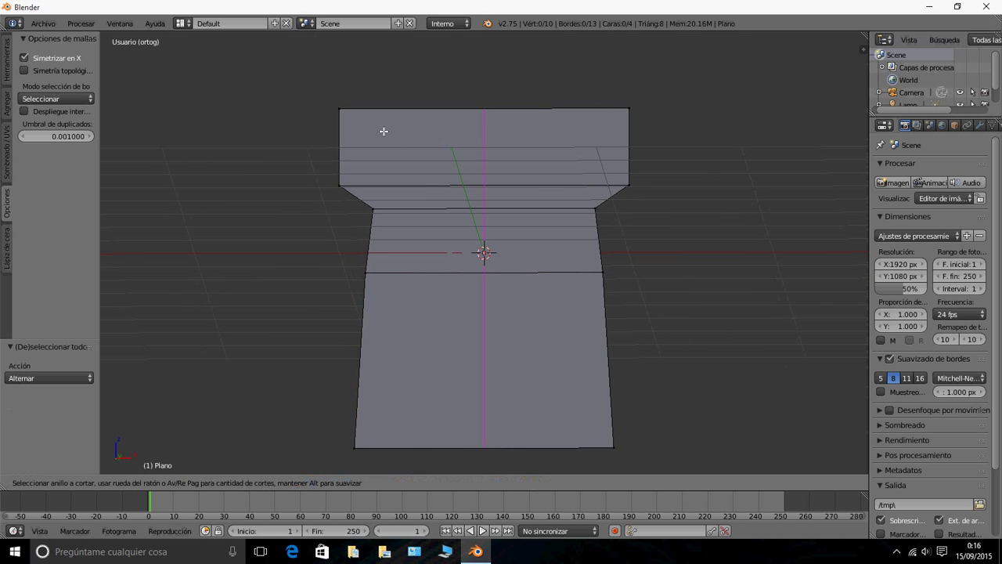
{"action": "left_click", "coordinate": [354, 127]}
{"action": "right_click", "coordinate": [354, 127]}
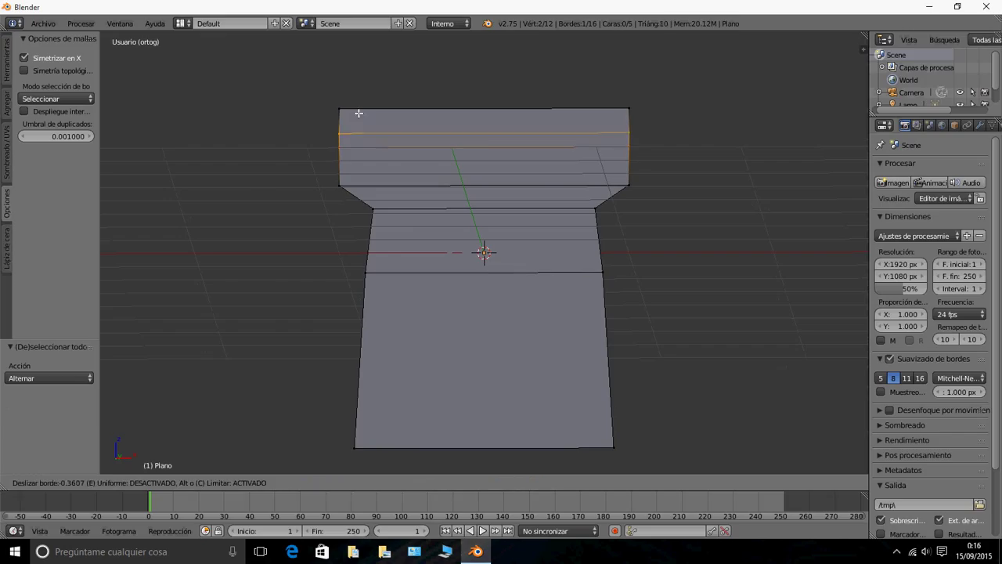
{"action": "left_click", "coordinate": [348, 113]}
- Move the top corner vertices inward along X to chamfer the crown
{"action": "right_click", "coordinate": [340, 108]}
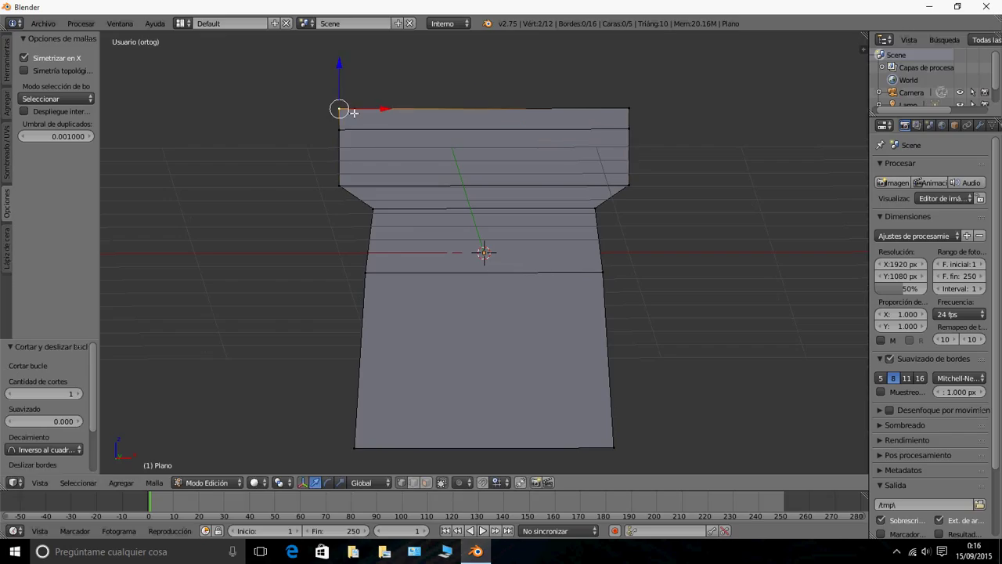
{"action": "key", "text": "g"}
{"action": "key", "text": "x"}
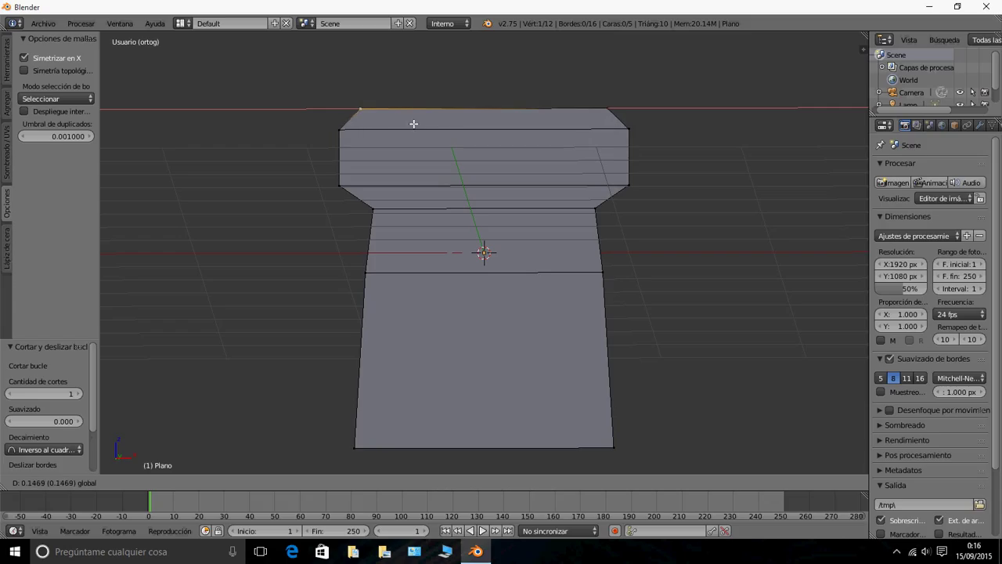
{"action": "left_click", "coordinate": [413, 123]}
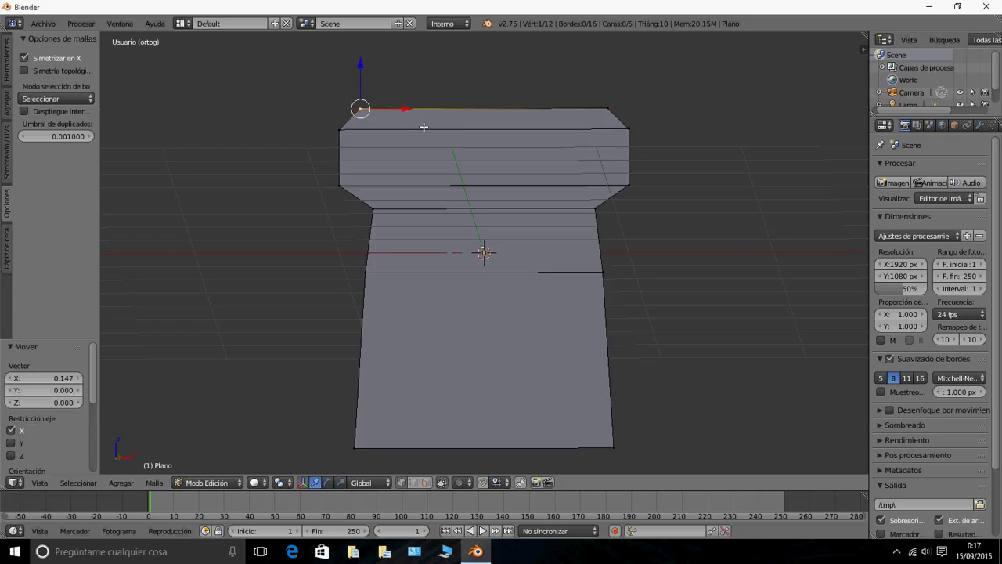
{"action": "key", "text": "a"}
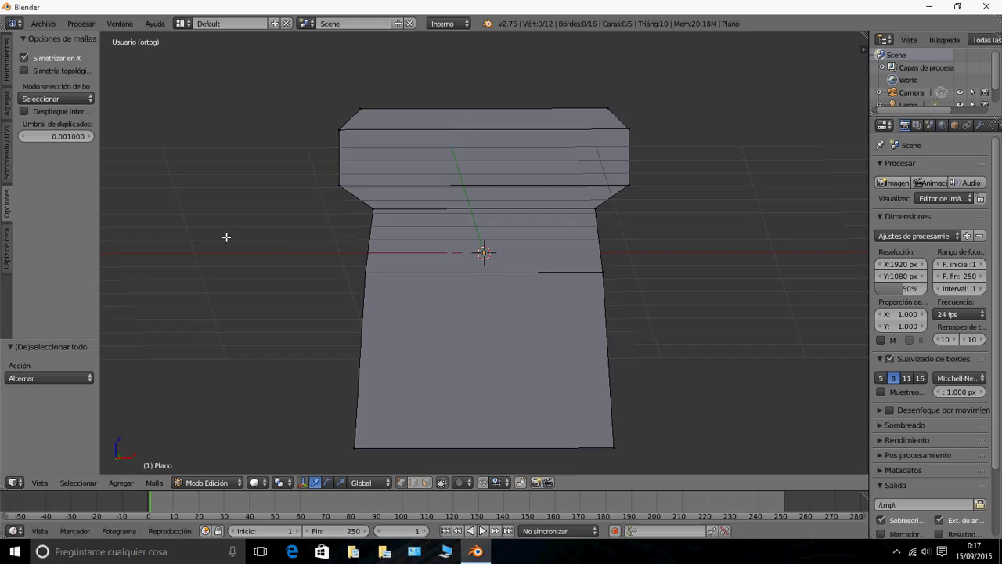
{"action": "middle_click_drag", "start_coordinate": [245, 365], "coordinate": [218, 350]}
- Switch to Vista Frontal and start the Loop Cut tool with Ctrl+R
{"action": "left_click", "coordinate": [39, 482]}
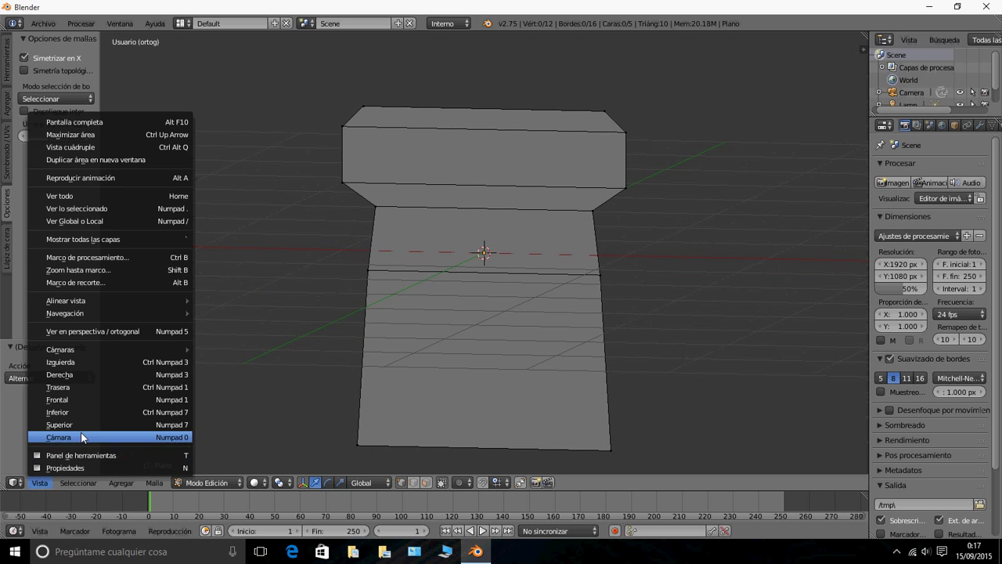
{"action": "left_click", "coordinate": [74, 398]}
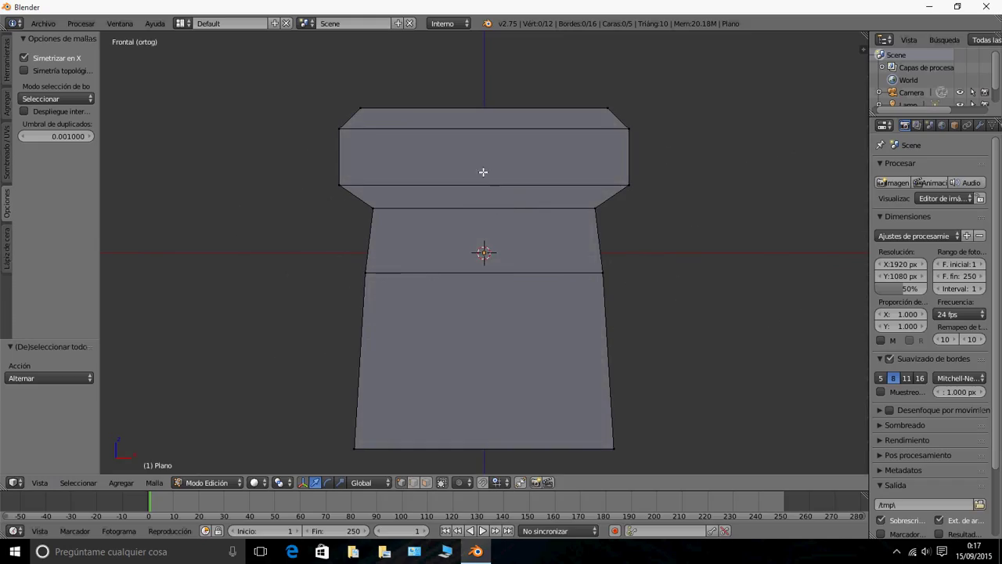
{"action": "key", "text": "ctrl+r"}
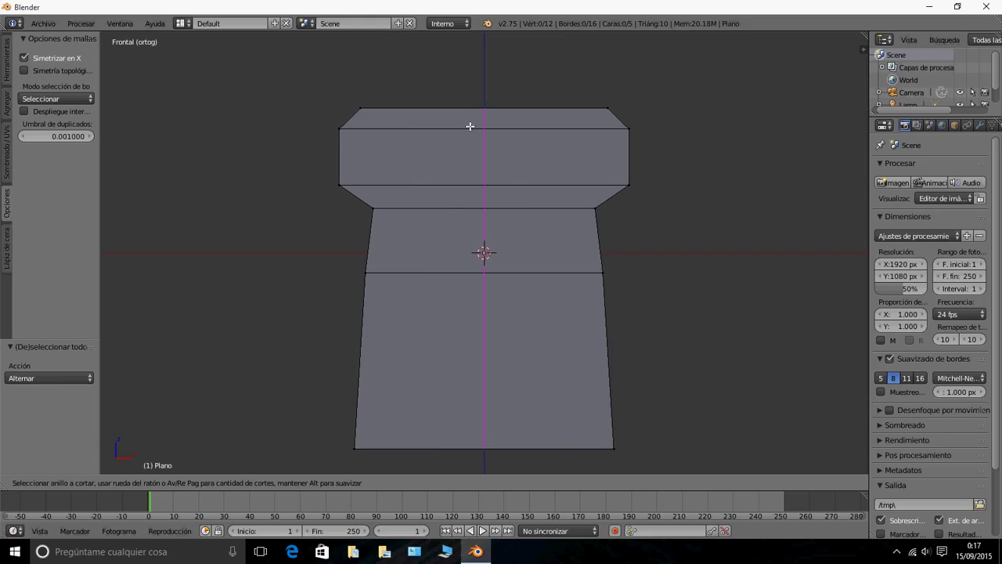
- Cut seven vertical edge loops across the rook profile
{"action": "scroll", "coordinate": [469, 126], "scroll_direction": "up", "scroll_amount": 1}
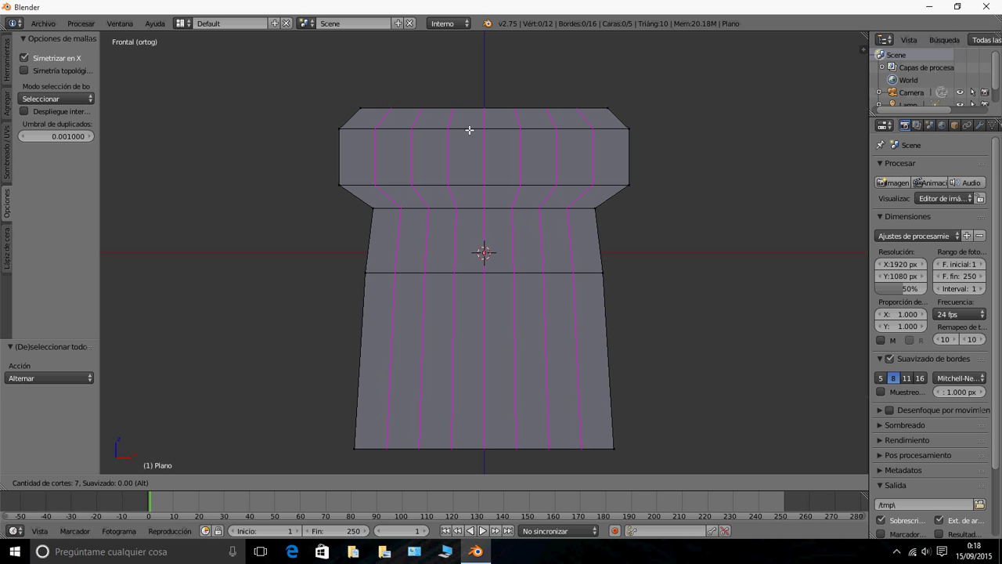
{"action": "left_click", "coordinate": [468, 129]}
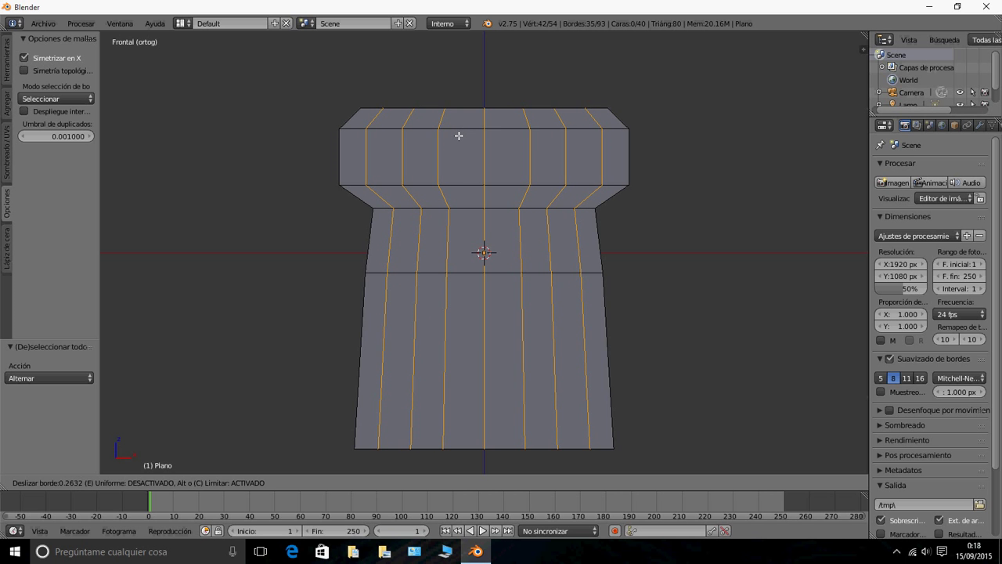
{"action": "left_click", "coordinate": [459, 136]}
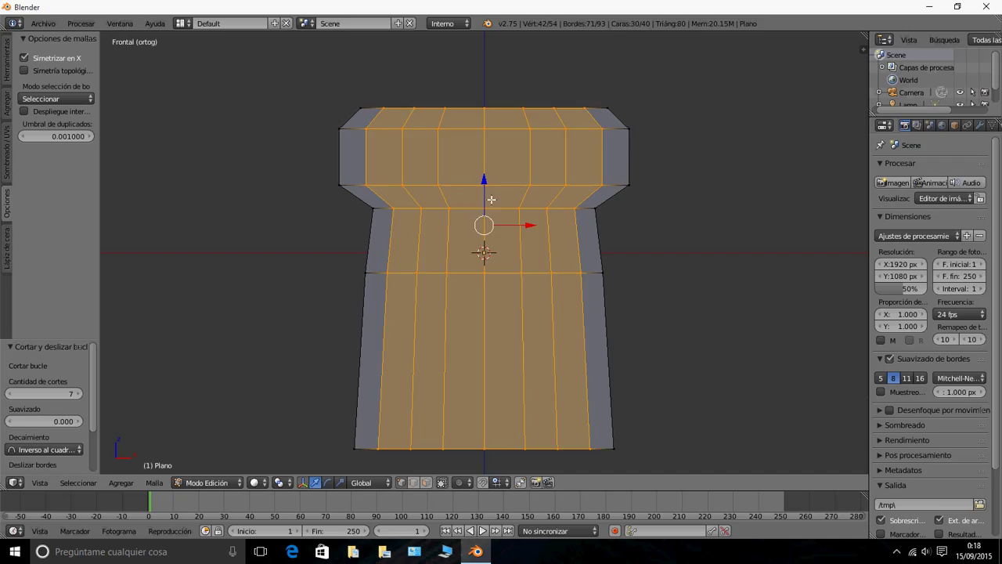
{"action": "key", "text": "a"}
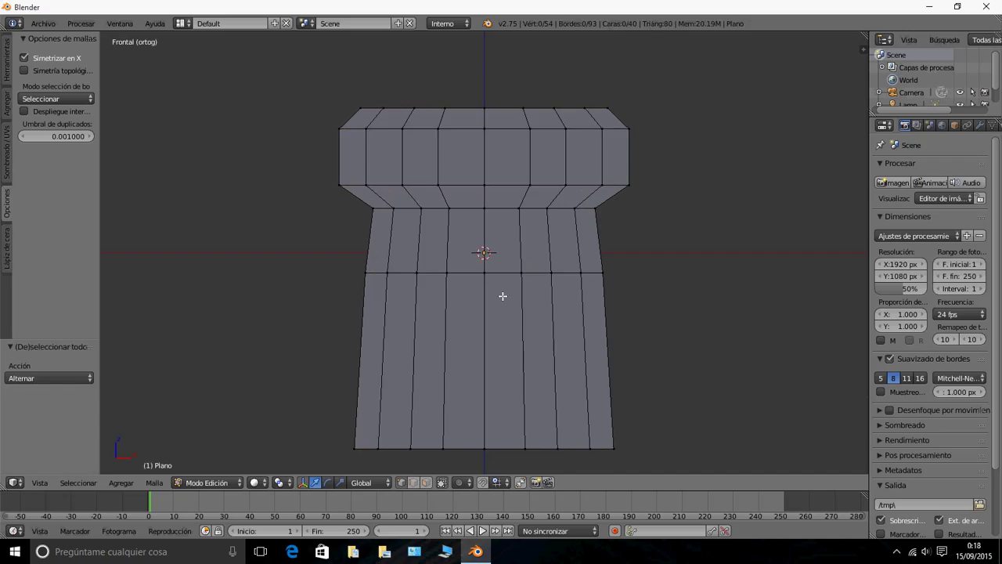
- Add two horizontal loops through the crown and four through the base
{"action": "key", "text": "ctrl+r"}
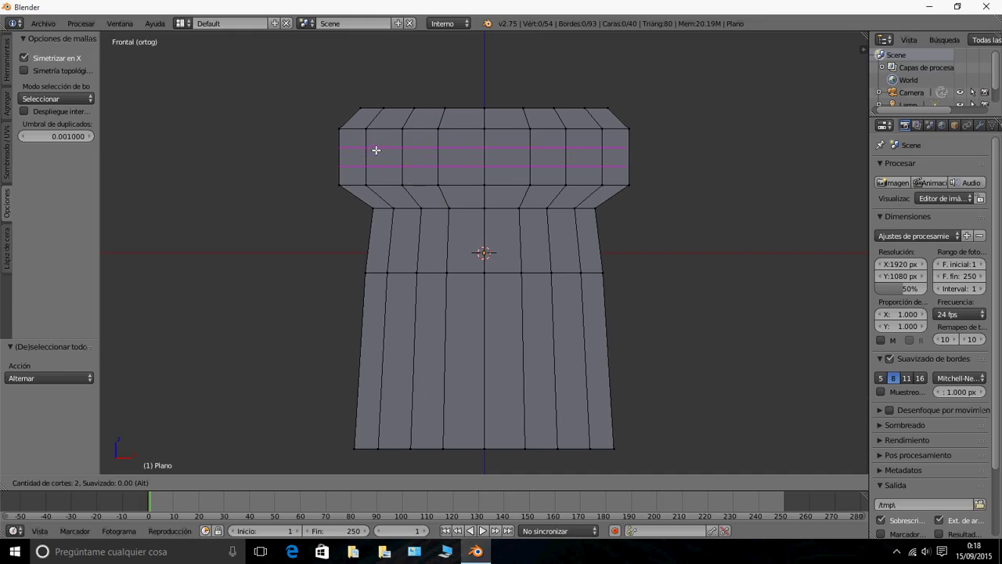
{"action": "left_click", "coordinate": [375, 149]}
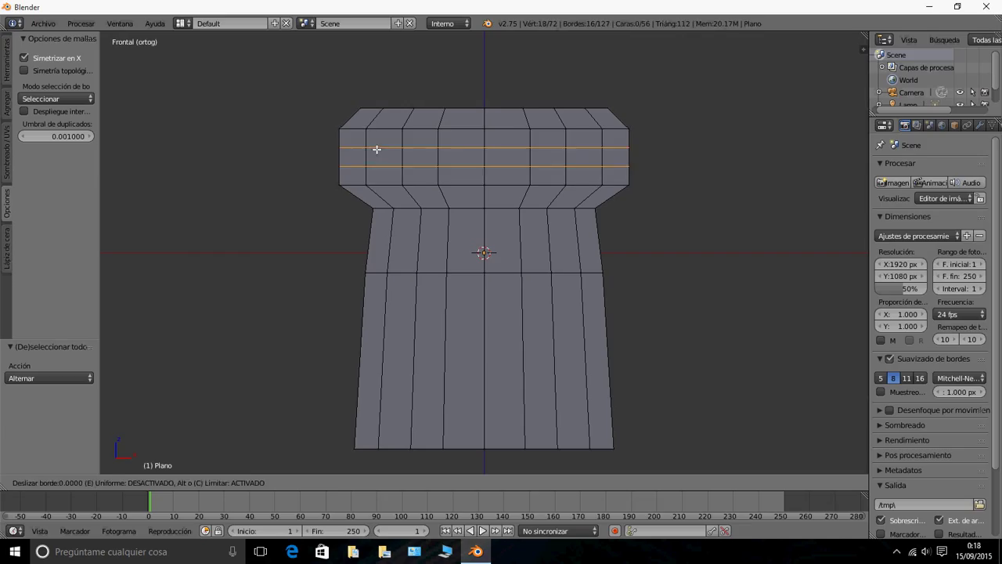
{"action": "left_click", "coordinate": [377, 148]}
{"action": "key", "text": "a"}
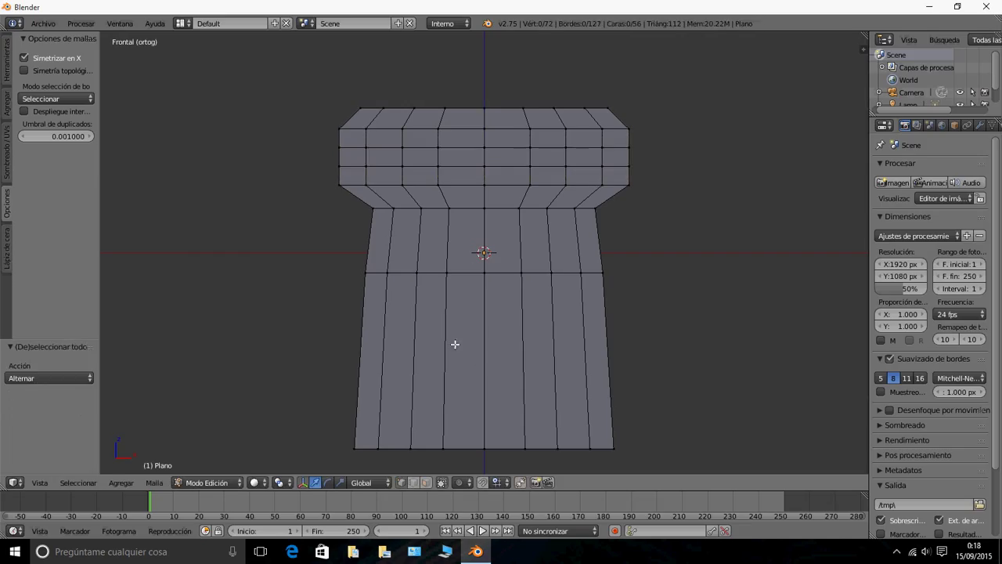
{"action": "key", "text": "ctrl+r"}
{"action": "scroll", "coordinate": [456, 325], "scroll_direction": "up", "scroll_amount": 3}
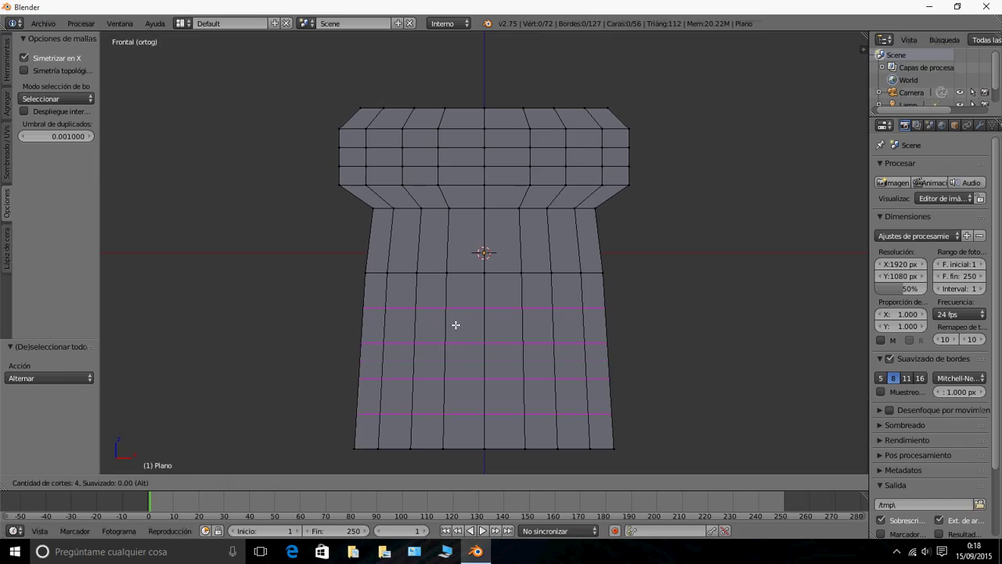
{"action": "left_click", "coordinate": [457, 324]}
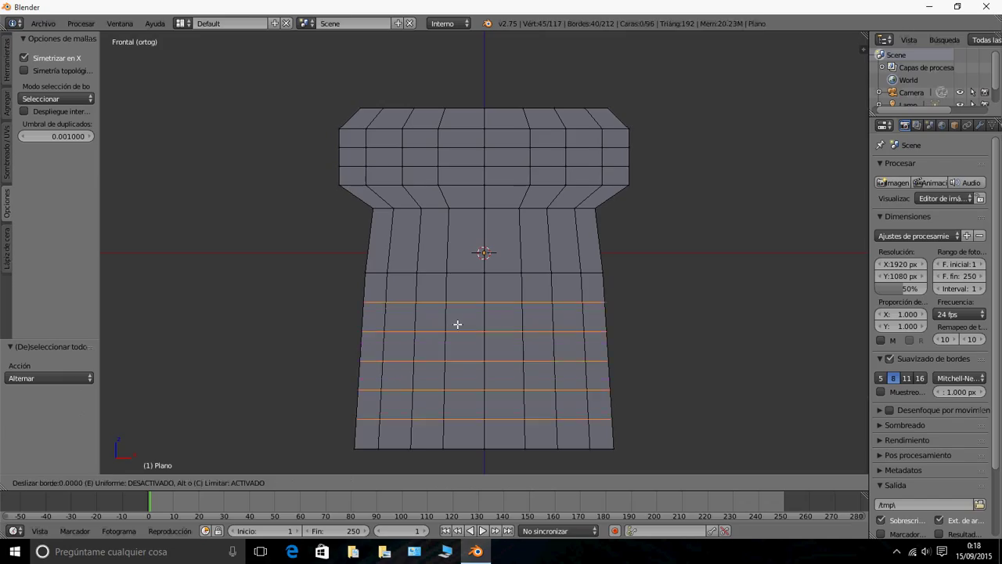
{"action": "left_click", "coordinate": [457, 323]}
{"action": "key", "text": "a"}
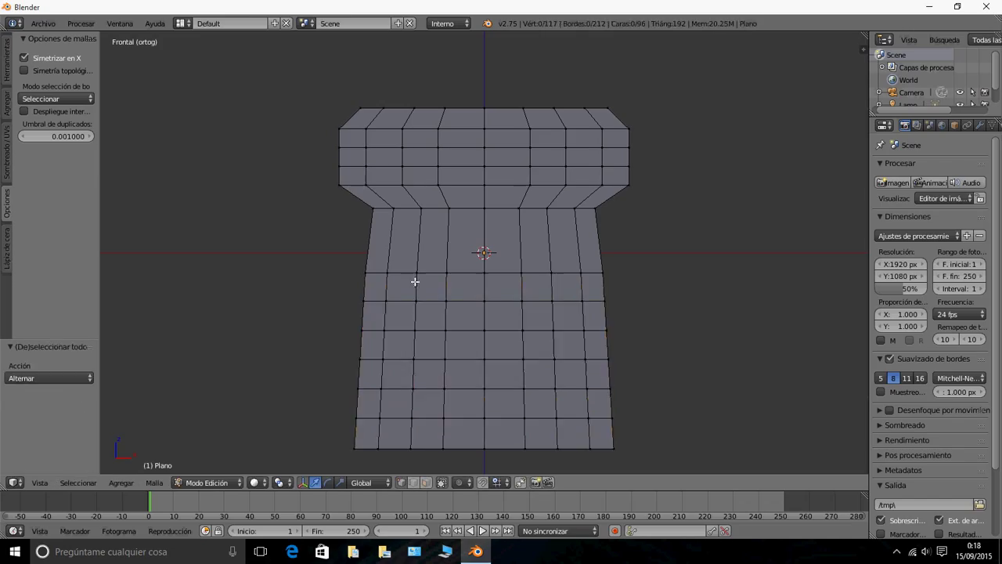
- Add two horizontal loops through the neck, then select the whole mesh
{"action": "key", "text": "ctrl+r"}
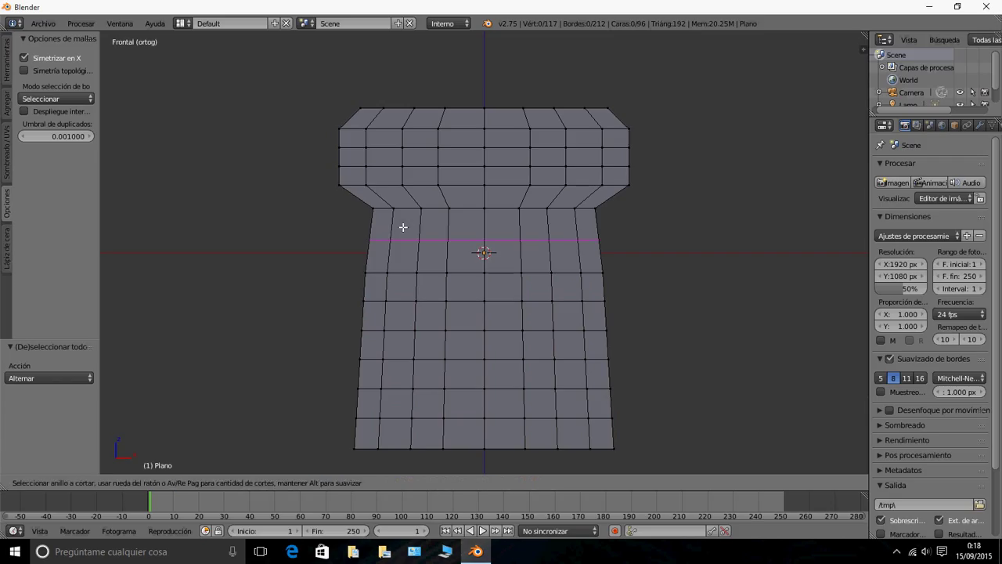
{"action": "scroll", "coordinate": [402, 228], "scroll_direction": "up", "scroll_amount": 1}
{"action": "left_click", "coordinate": [402, 228]}
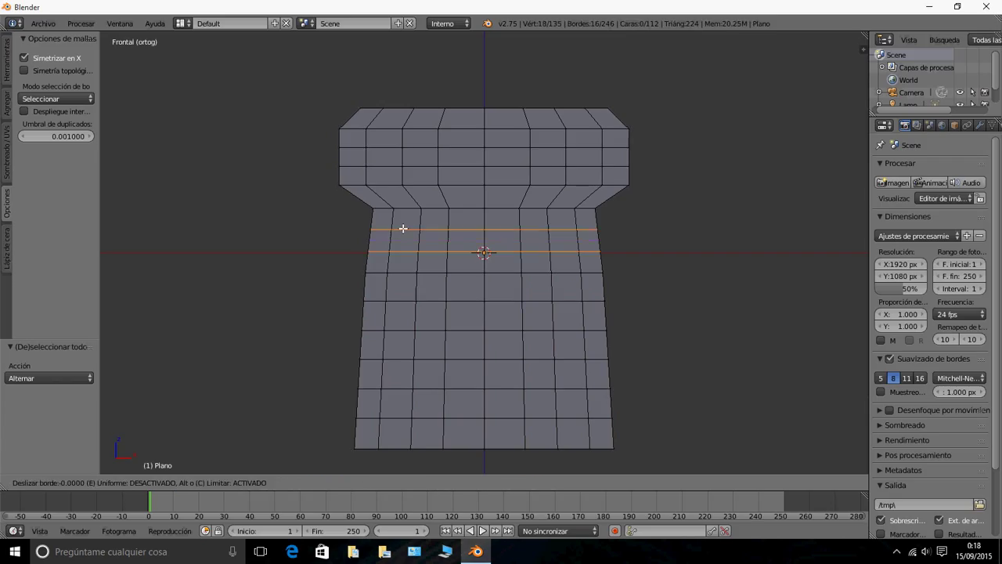
{"action": "right_click", "coordinate": [409, 227]}
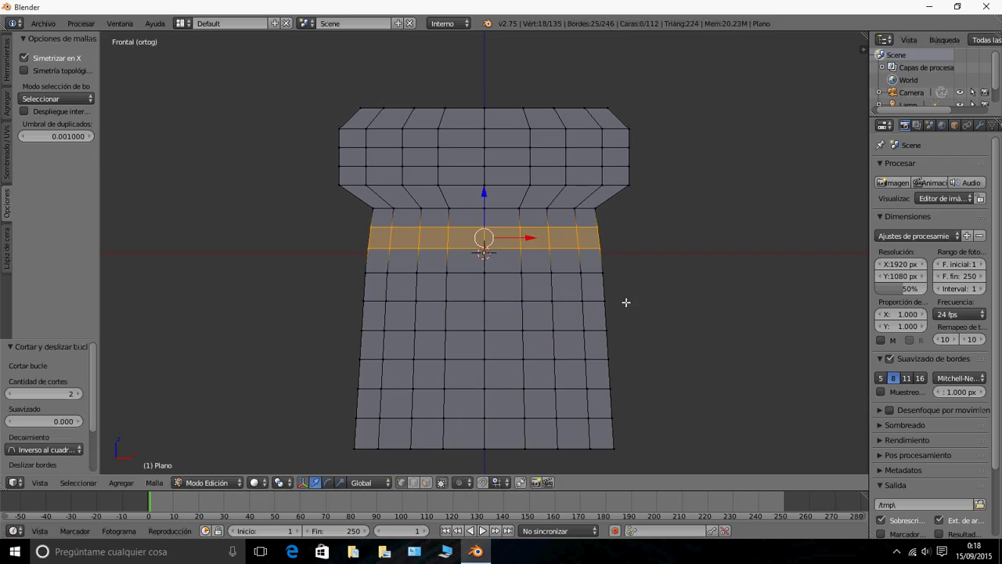
{"action": "key", "text": "a"}
{"action": "middle_click_drag", "start_coordinate": [515, 296], "coordinate": [536, 263]}
{"action": "key", "text": "a"}
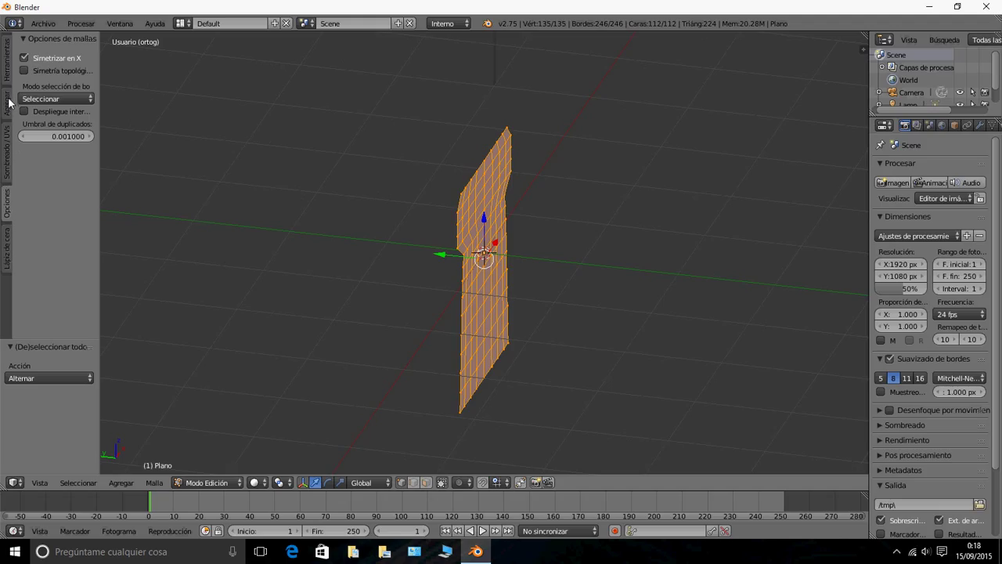
- Duplicate the rook grid and place the copy beside it along Y
{"action": "left_click", "coordinate": [8, 63]}
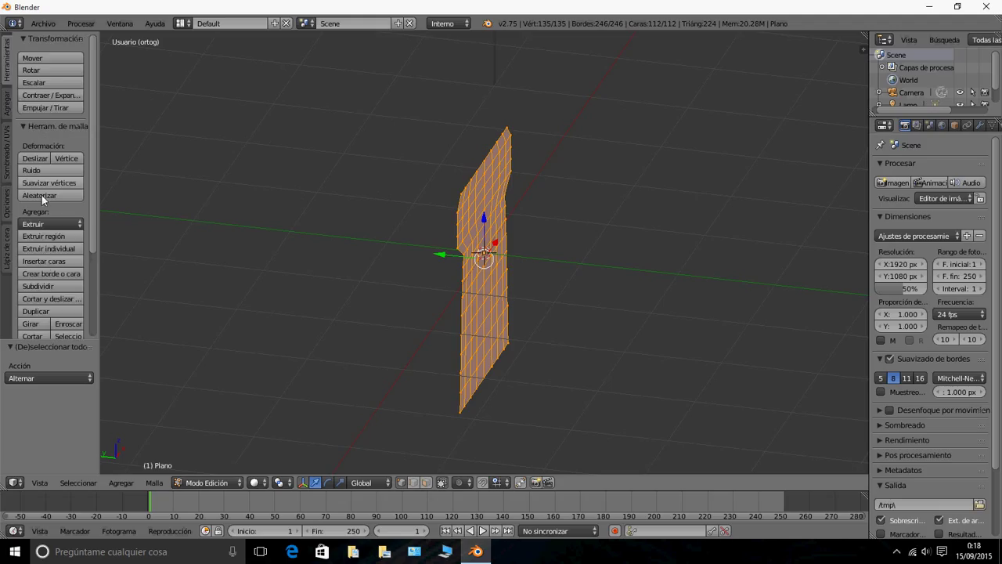
{"action": "left_click", "coordinate": [36, 310]}
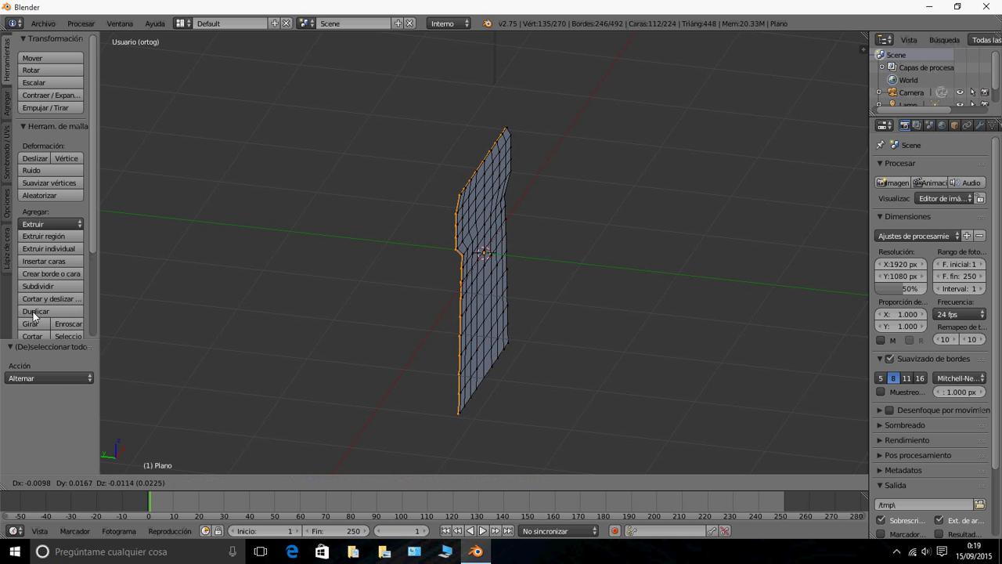
{"action": "key", "text": "y"}
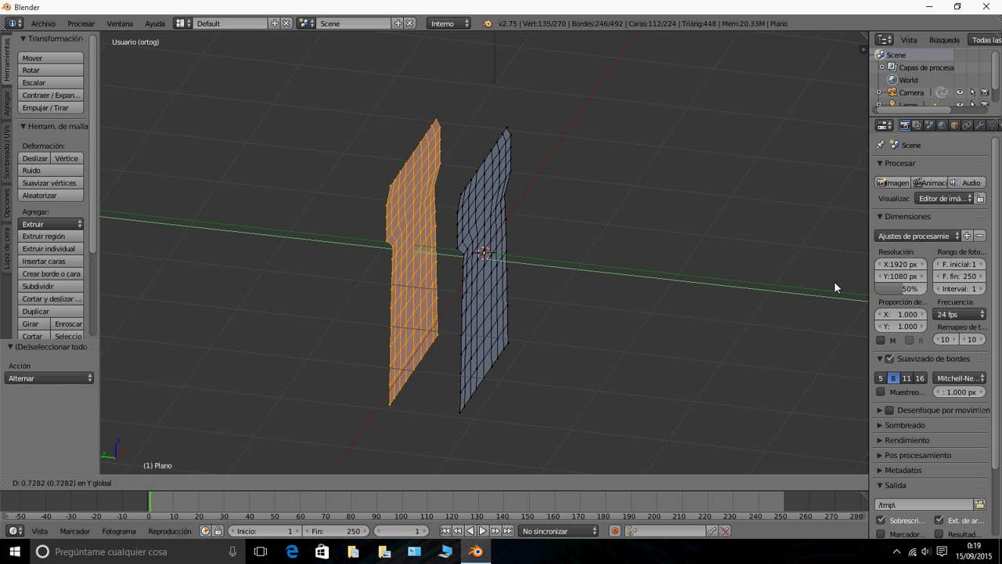
{"action": "left_click", "coordinate": [12, 295]}
{"action": "middle_click_drag", "start_coordinate": [102, 295], "coordinate": [153, 250]}
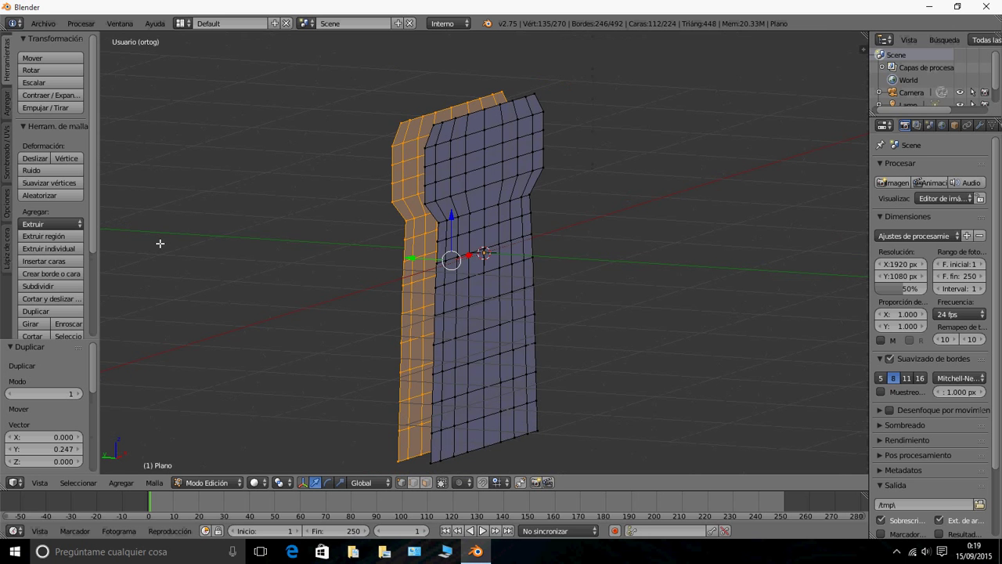
{"action": "middle_click_drag", "start_coordinate": [292, 296], "coordinate": [347, 293]}
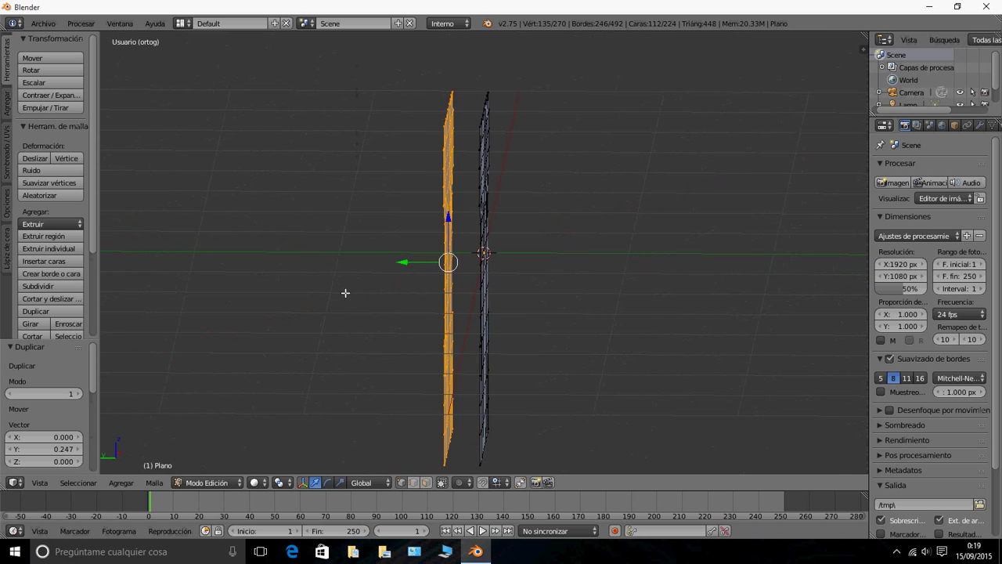
- Shift the copy to a 0.087 Y offset and inspect both profiles
{"action": "key", "text": "g"}
{"action": "left_click", "coordinate": [404, 264]}
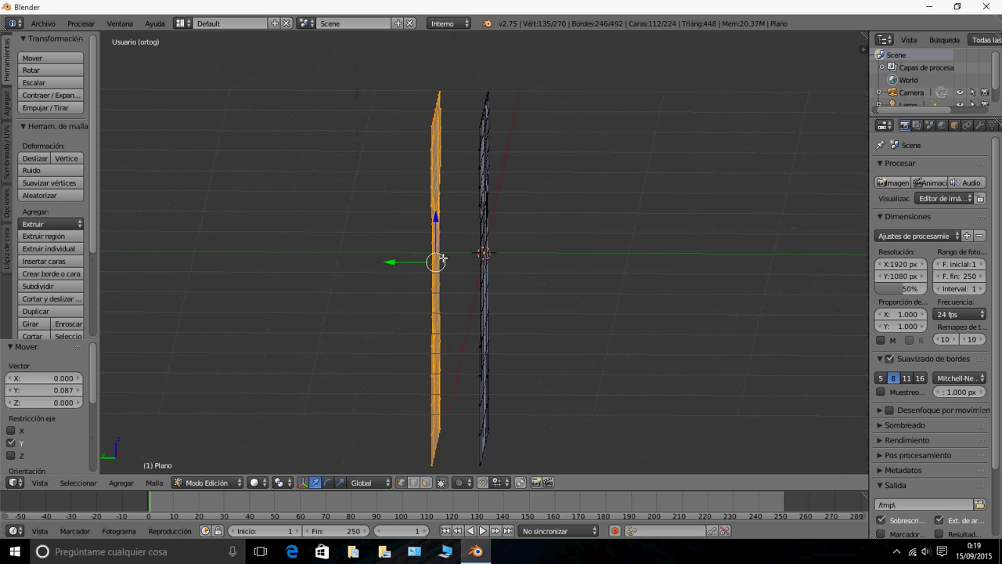
{"action": "middle_click_drag", "start_coordinate": [405, 263], "coordinate": [380, 206]}
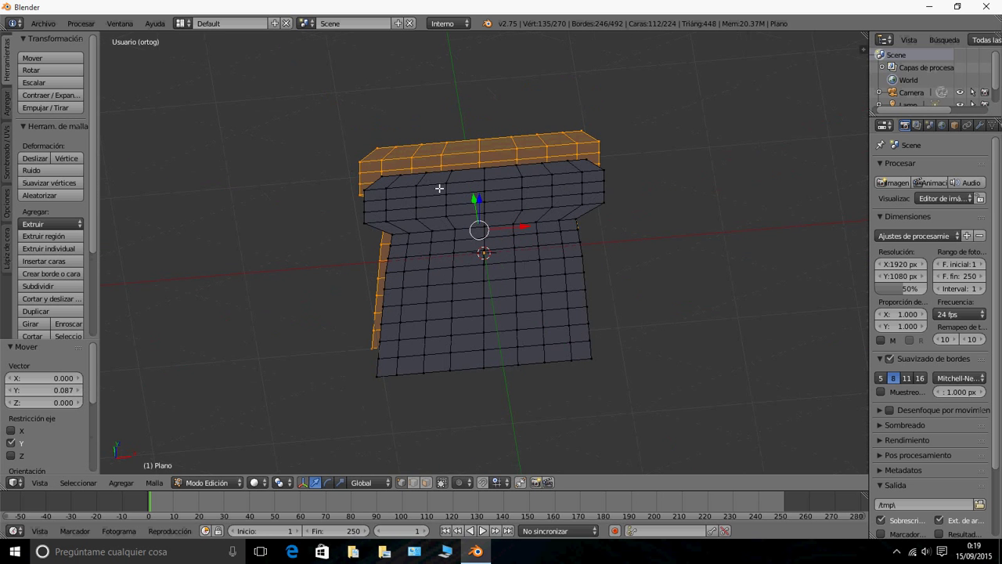
{"action": "middle_click_drag", "start_coordinate": [441, 188], "coordinate": [559, 168]}
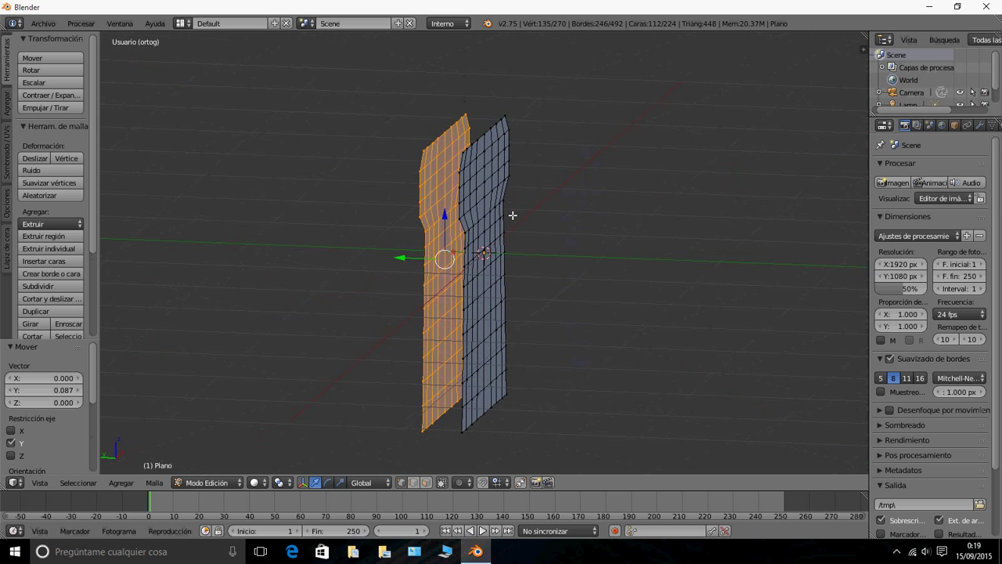
{"action": "middle_click_drag", "start_coordinate": [514, 215], "coordinate": [353, 246]}
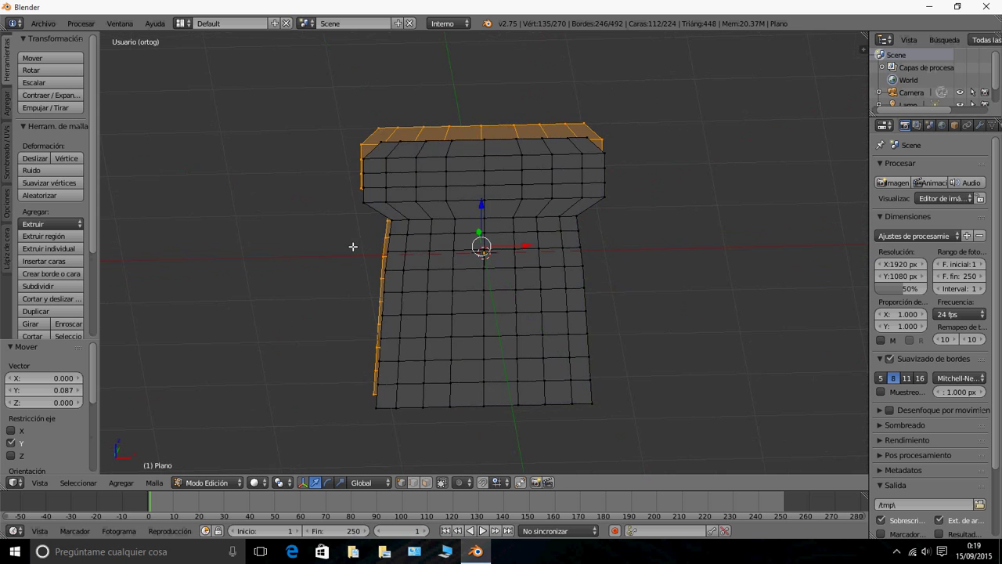
{"action": "scroll", "coordinate": [376, 231], "scroll_direction": "up", "scroll_amount": 3}
{"action": "middle_click_drag", "start_coordinate": [392, 216], "coordinate": [472, 239]}
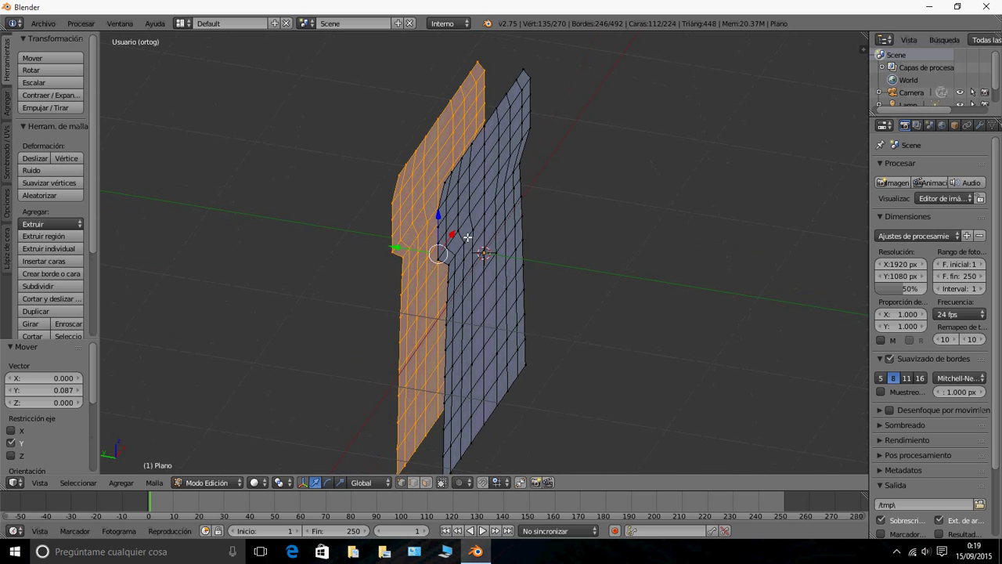
{"action": "key", "text": "a"}
{"action": "scroll", "coordinate": [454, 231], "scroll_direction": "up", "scroll_amount": 3}
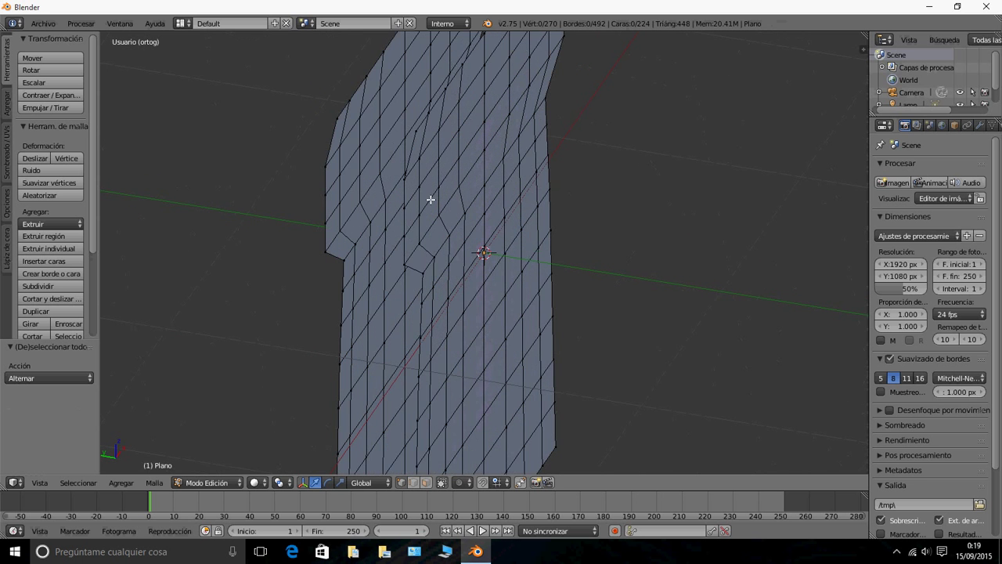
- Join the top seam vertex pair and the next pair down with new edges
{"action": "middle_click_drag", "start_coordinate": [430, 200], "coordinate": [383, 172]}
{"action": "right_click", "coordinate": [333, 124]}
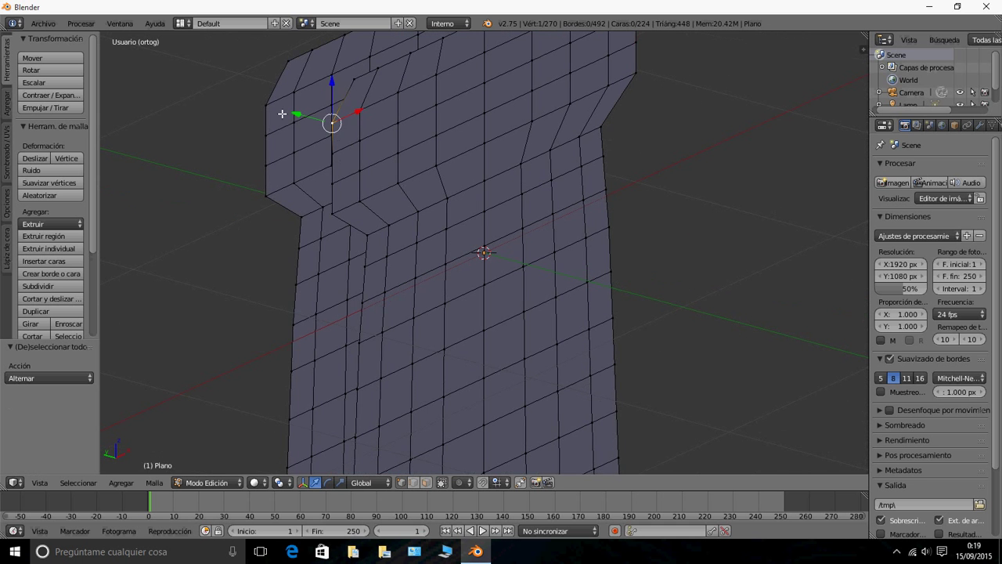
{"action": "right_click", "coordinate": [267, 105], "text": "shift"}
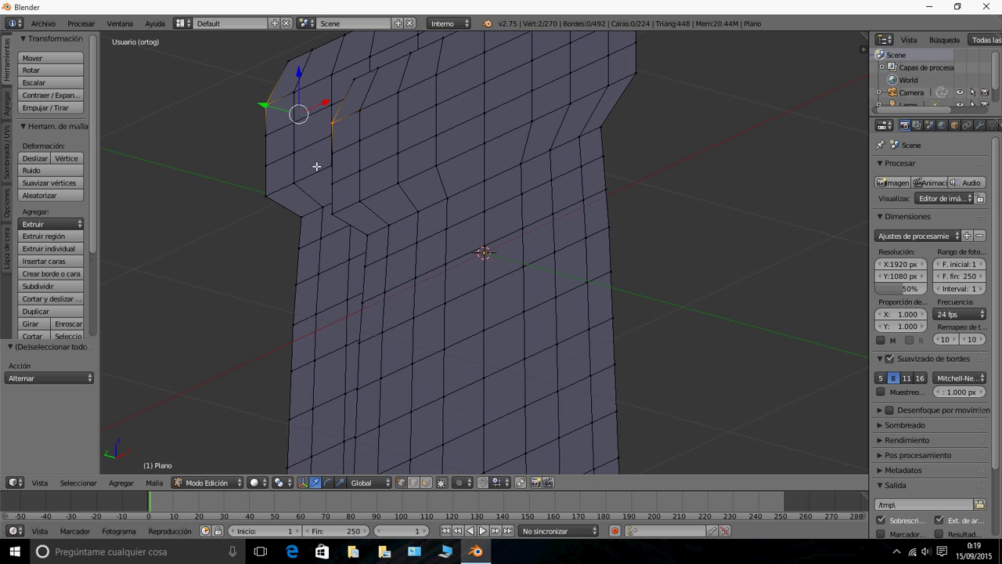
{"action": "key", "text": "f"}
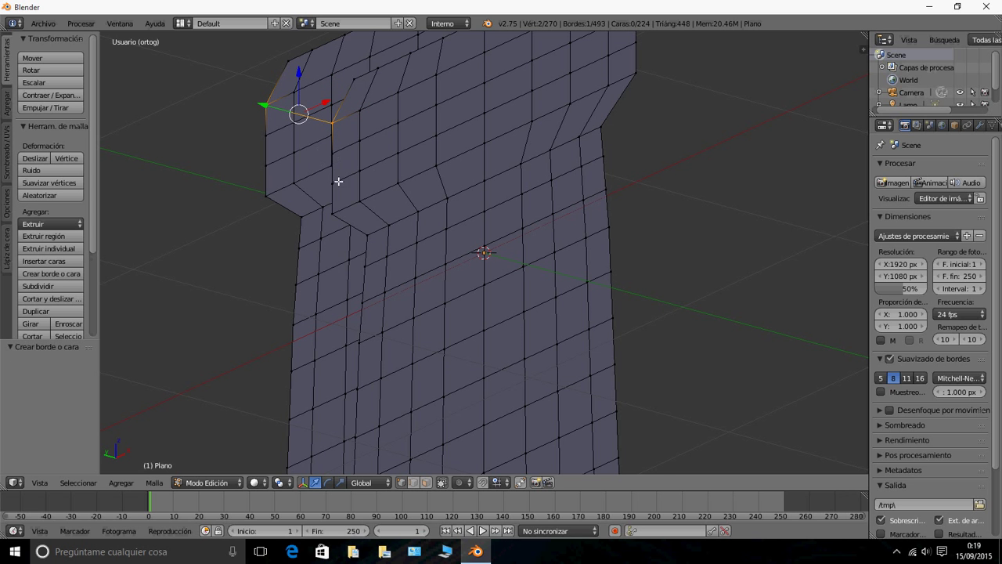
{"action": "middle_click_drag", "start_coordinate": [347, 201], "coordinate": [358, 118]}
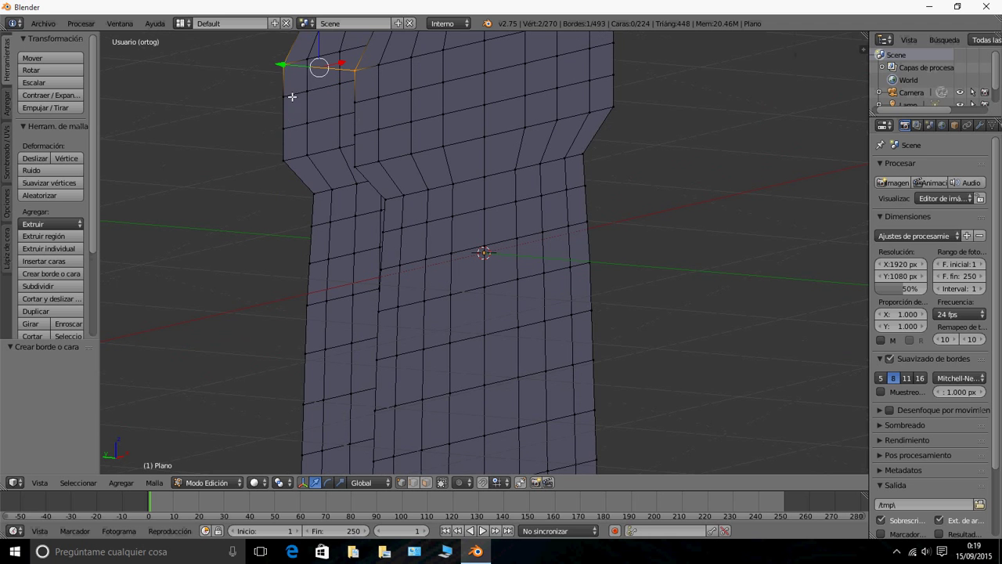
{"action": "right_click", "coordinate": [361, 168]}
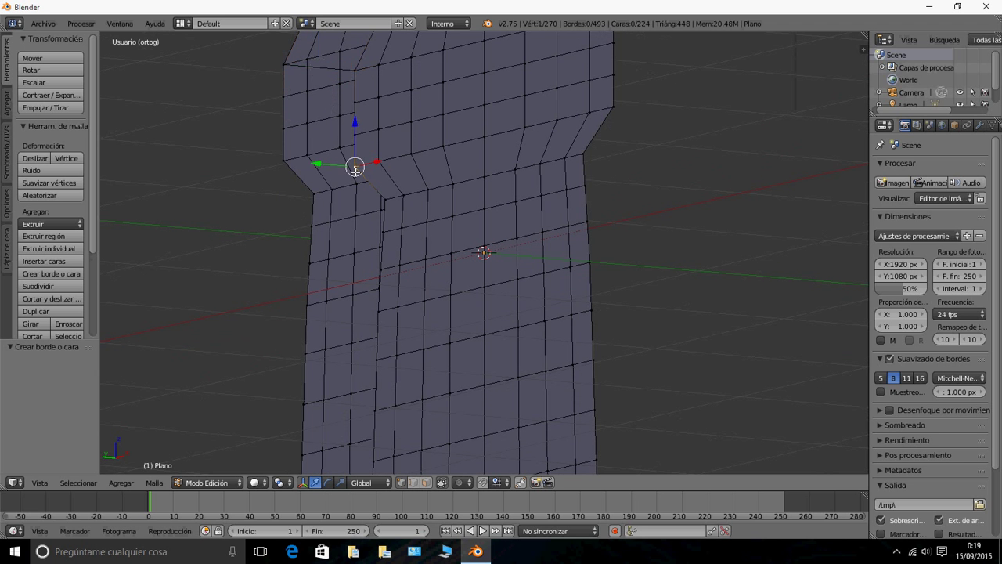
{"action": "right_click", "coordinate": [286, 163], "text": "shift"}
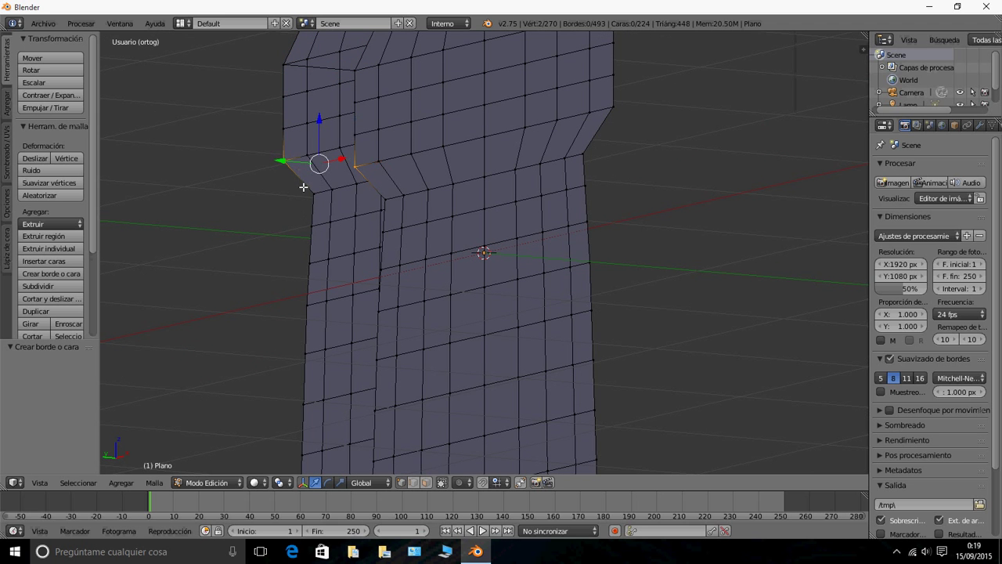
{"action": "right_click", "coordinate": [385, 204]}
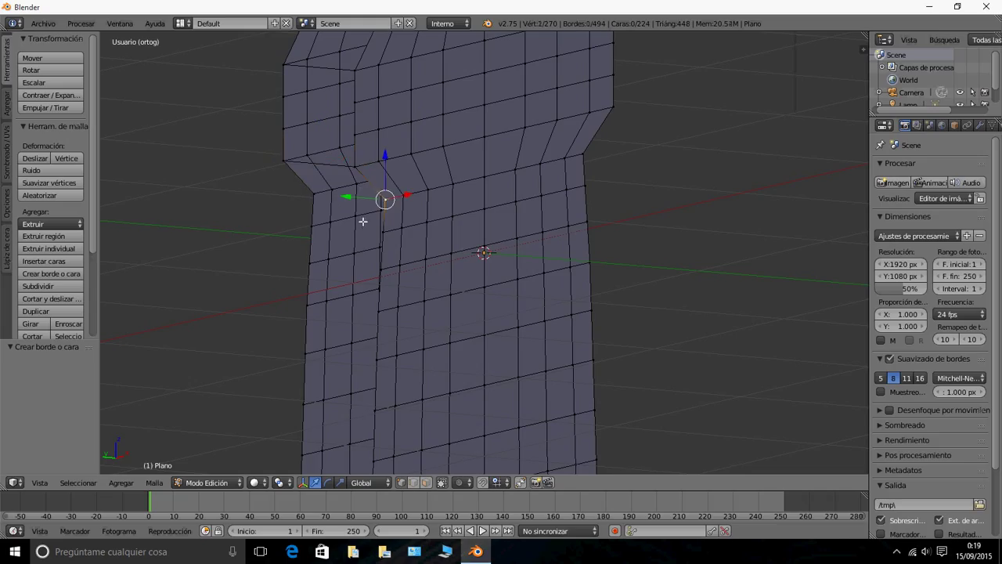
{"action": "right_click", "coordinate": [315, 197], "text": "shift"}
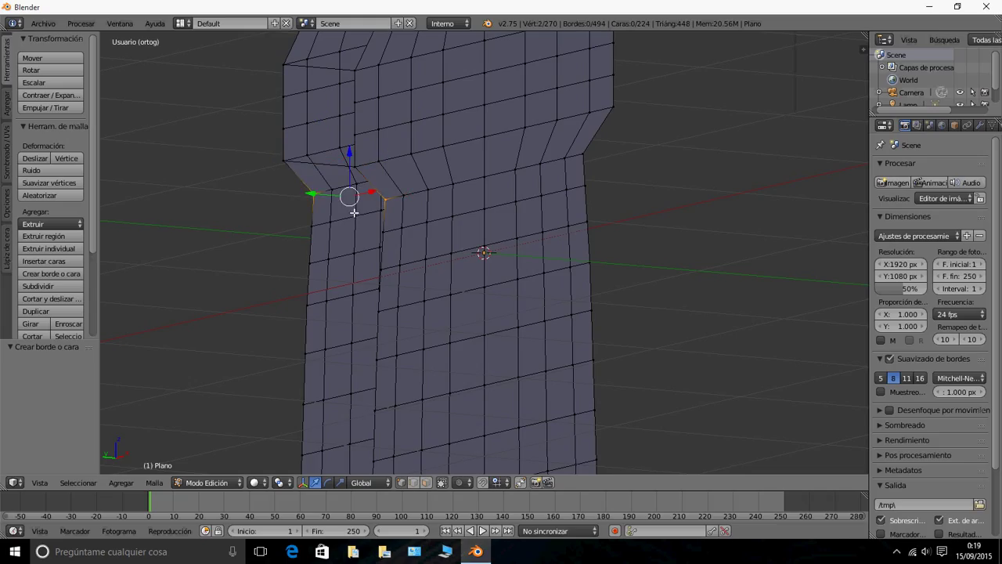
{"action": "key", "text": "f"}
- Connect three more vertex pairs down the seam, moving one new edge lower
{"action": "right_click", "coordinate": [383, 233]}
{"action": "right_click", "coordinate": [313, 227], "text": "shift"}
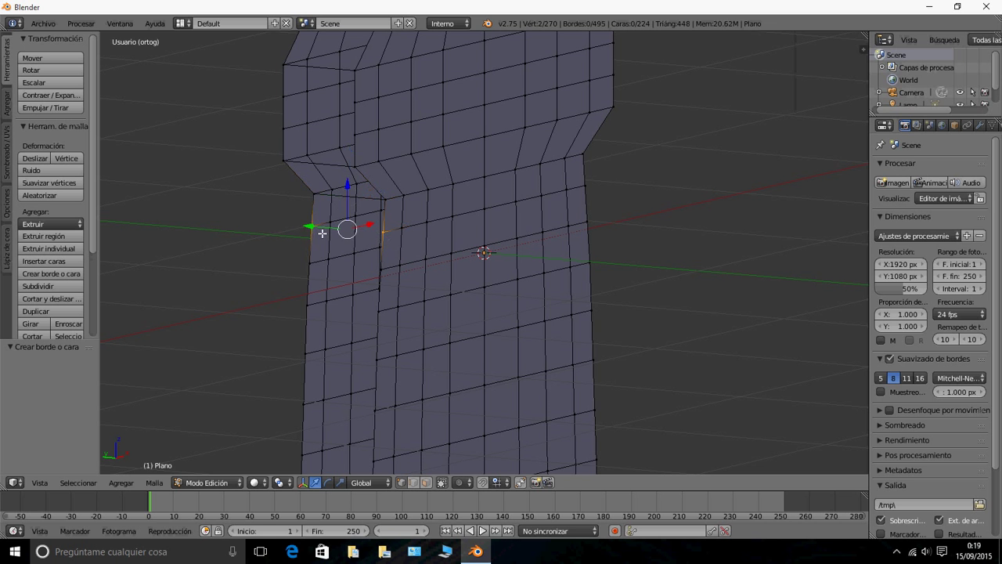
{"action": "key", "text": "f"}
{"action": "key", "text": "g"}
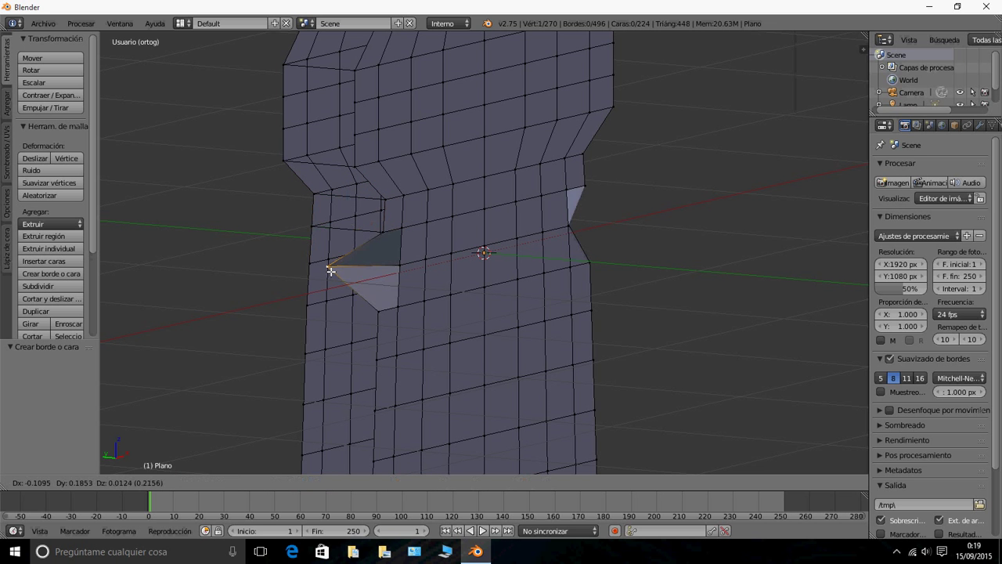
{"action": "right_click", "coordinate": [332, 270]}
{"action": "right_click", "coordinate": [381, 270]}
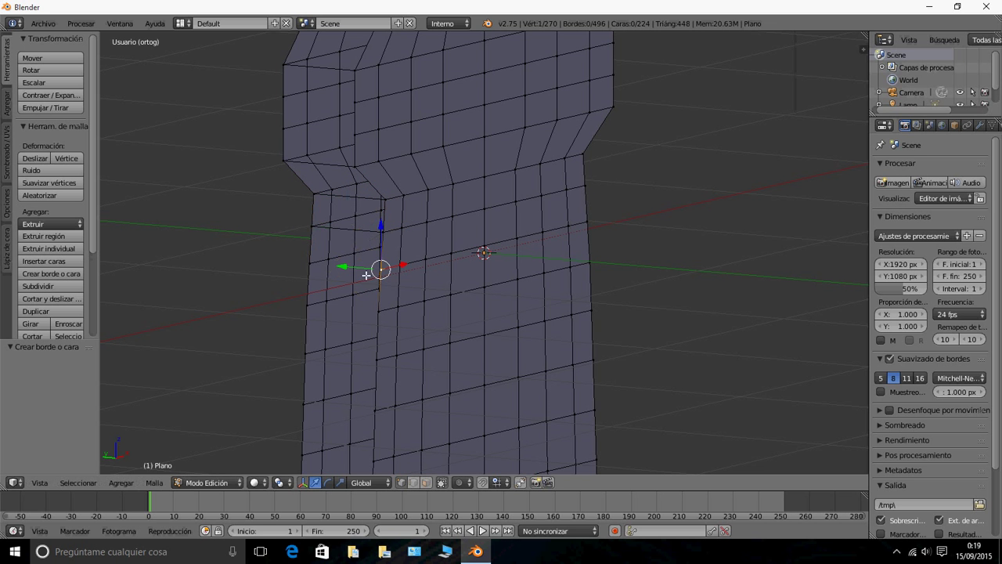
{"action": "right_click", "coordinate": [314, 268], "text": "shift"}
{"action": "key", "text": "f"}
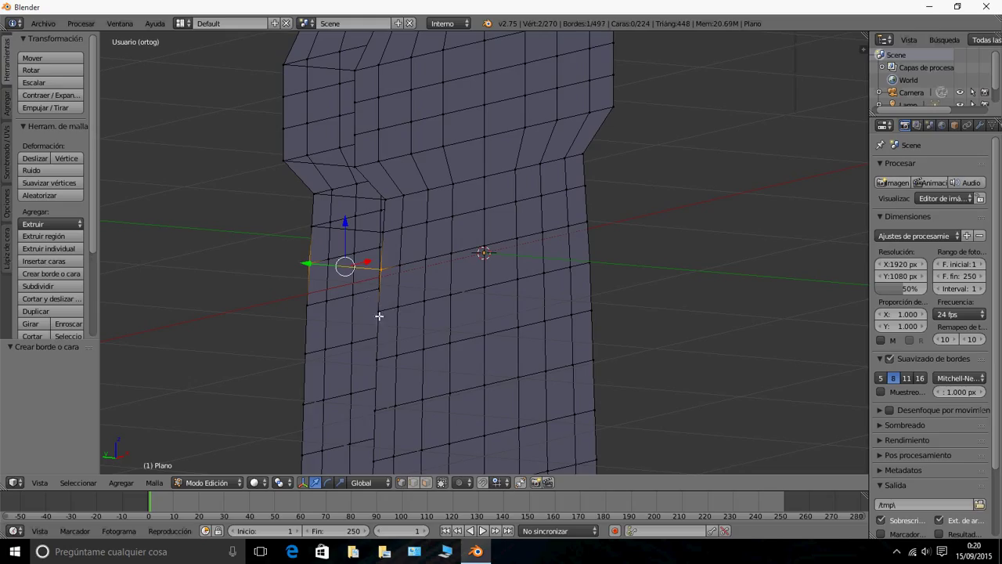
{"action": "key", "text": "g"}
{"action": "key", "text": "g"}
{"action": "left_click", "coordinate": [316, 310]}
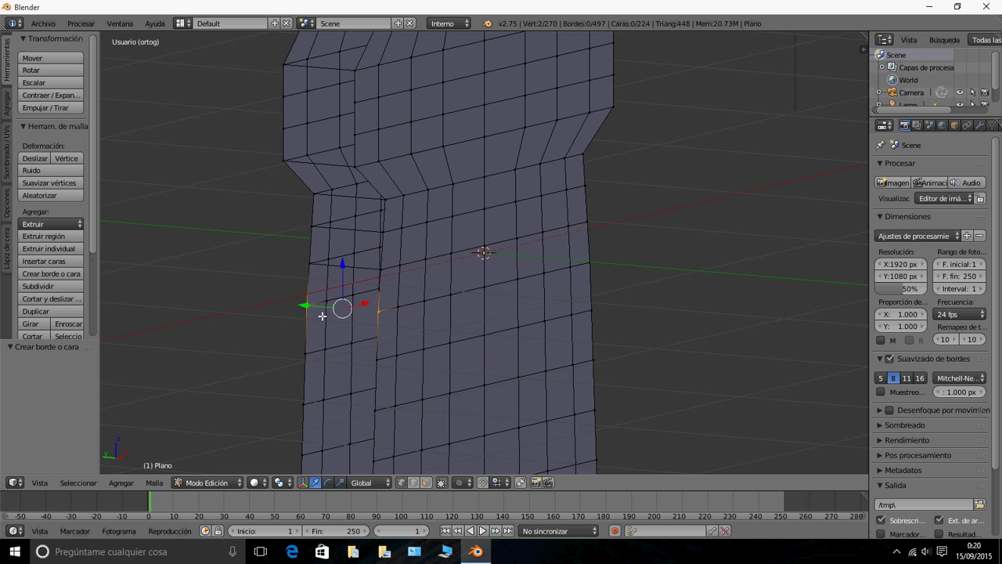
{"action": "right_click", "coordinate": [375, 360]}
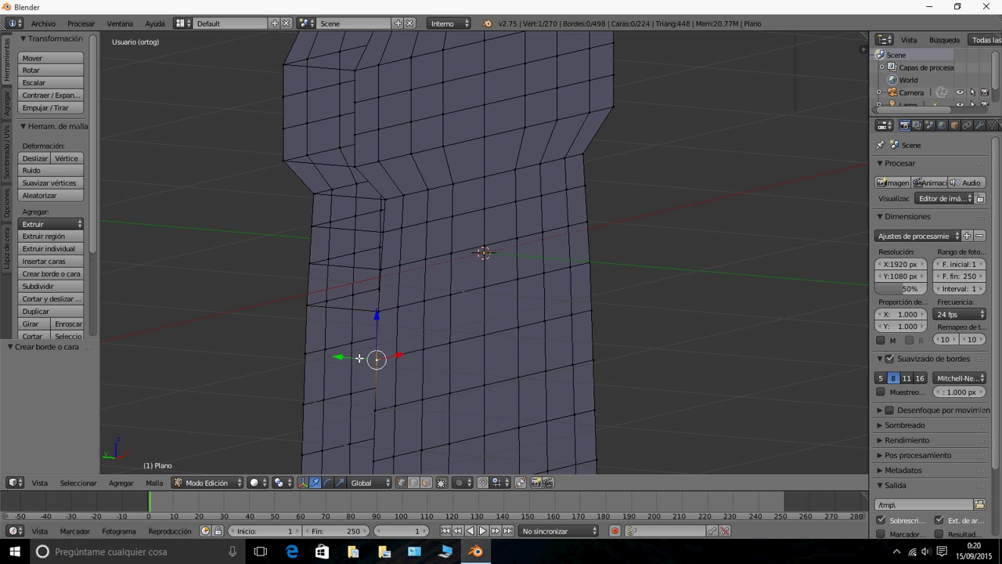
{"action": "right_click", "coordinate": [310, 354], "text": "shift"}
{"action": "key", "text": "f"}
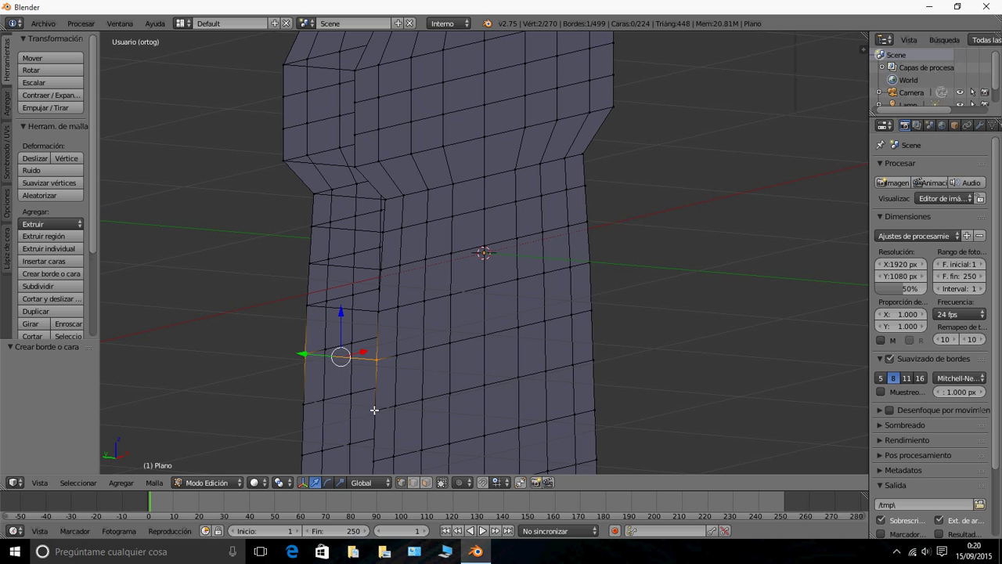
- Join a lower seam vertex pair and select the remaining pairs down to the base
{"action": "right_click", "coordinate": [375, 410]}
{"action": "right_click", "coordinate": [305, 407], "text": "shift"}
{"action": "middle_click_drag", "start_coordinate": [313, 407], "coordinate": [410, 355]}
{"action": "right_click", "coordinate": [394, 429]}
{"action": "right_click", "coordinate": [340, 423], "text": "shift"}
{"action": "right_click", "coordinate": [411, 358]}
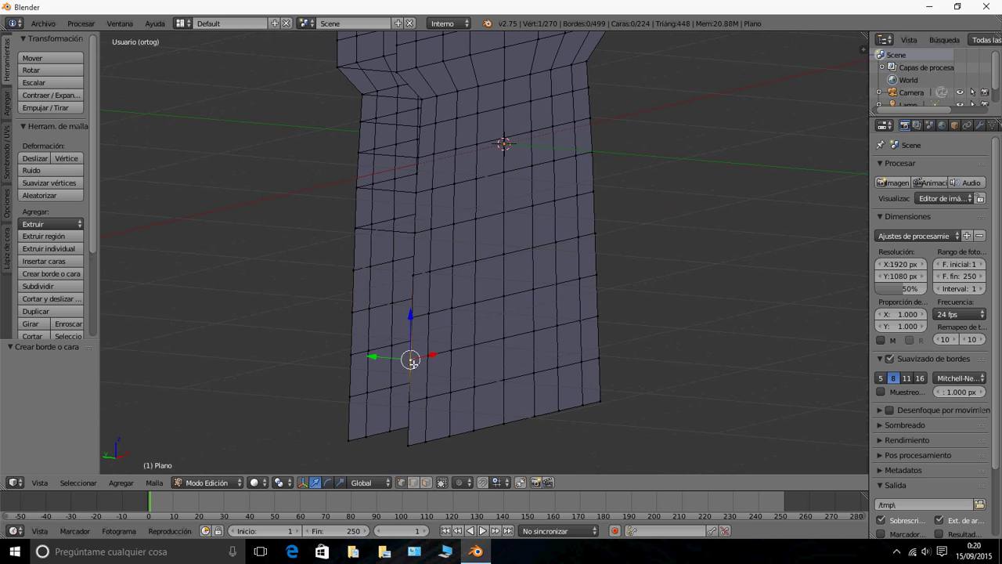
{"action": "right_click", "coordinate": [352, 357], "text": "shift"}
{"action": "key", "text": "f"}
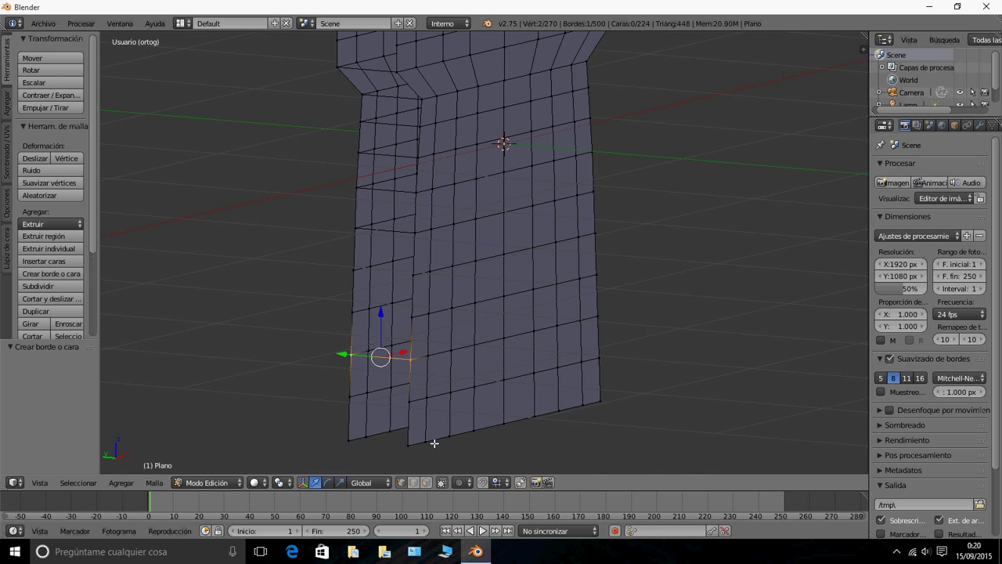
{"action": "right_click", "coordinate": [409, 403]}
{"action": "right_click", "coordinate": [354, 399], "text": "shift"}
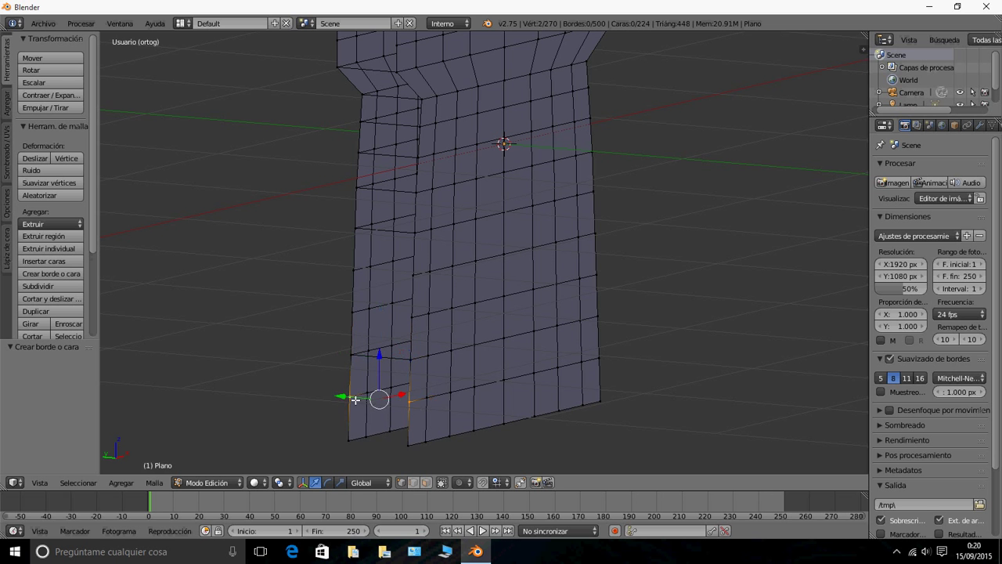
{"action": "right_click", "coordinate": [408, 444]}
{"action": "right_click", "coordinate": [350, 440], "text": "shift"}
- Join the bottom vertex pair on the right side with an edge, undoing an accidental face
{"action": "scroll", "coordinate": [387, 331], "scroll_direction": "down", "scroll_amount": 2}
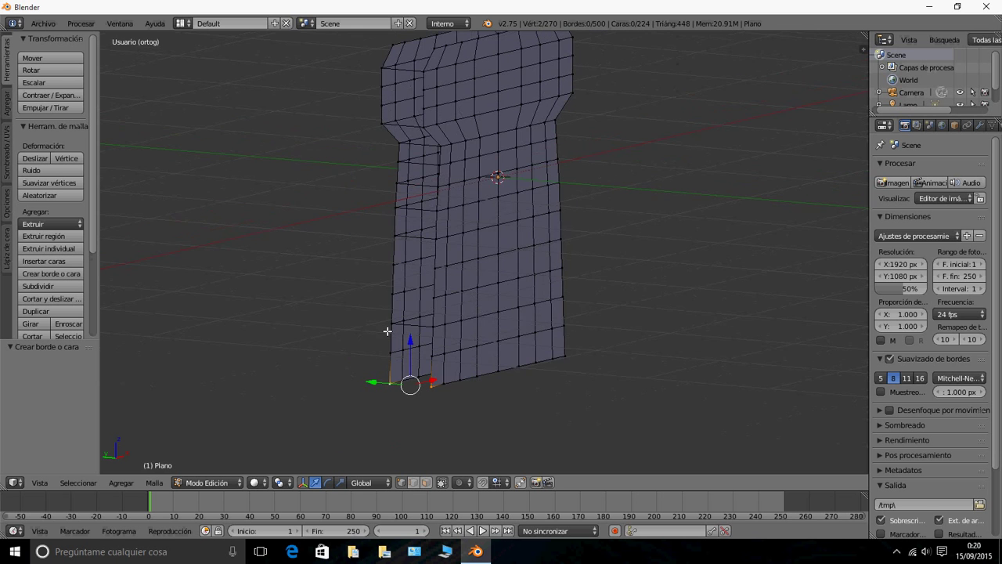
{"action": "middle_click_drag", "start_coordinate": [387, 330], "coordinate": [386, 352]}
{"action": "scroll", "coordinate": [414, 271], "scroll_direction": "up", "scroll_amount": 3}
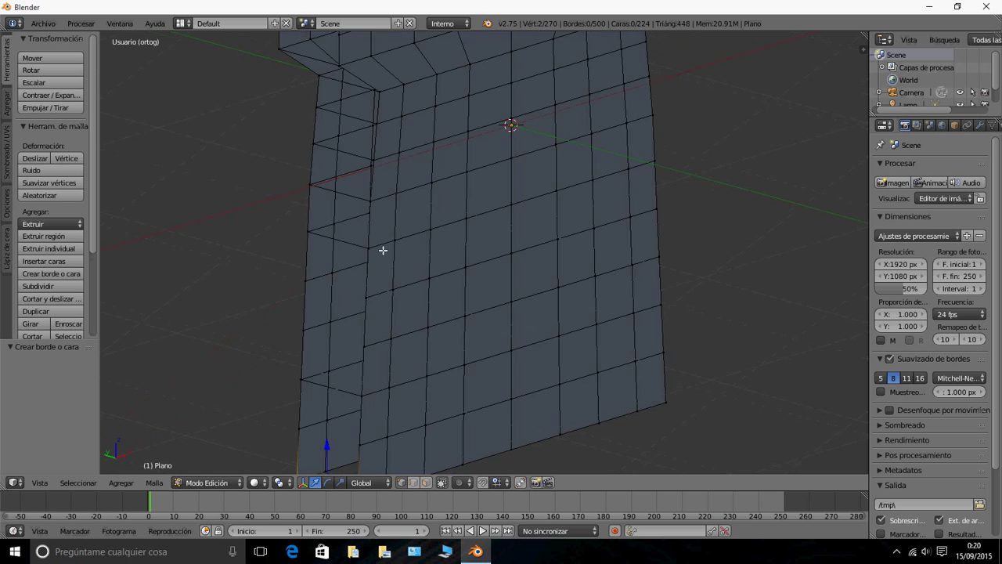
{"action": "key", "text": "z"}
{"action": "mouse_move", "coordinate": [383, 249]}
{"action": "middle_mouse_down"}
{"action": "mouse_move", "coordinate": [163, 219]}
{"action": "mouse_move", "coordinate": [186, 216]}
{"action": "middle_mouse_up"}
{"action": "middle_click_drag", "start_coordinate": [349, 373], "coordinate": [387, 374]}
{"action": "key", "text": "z"}
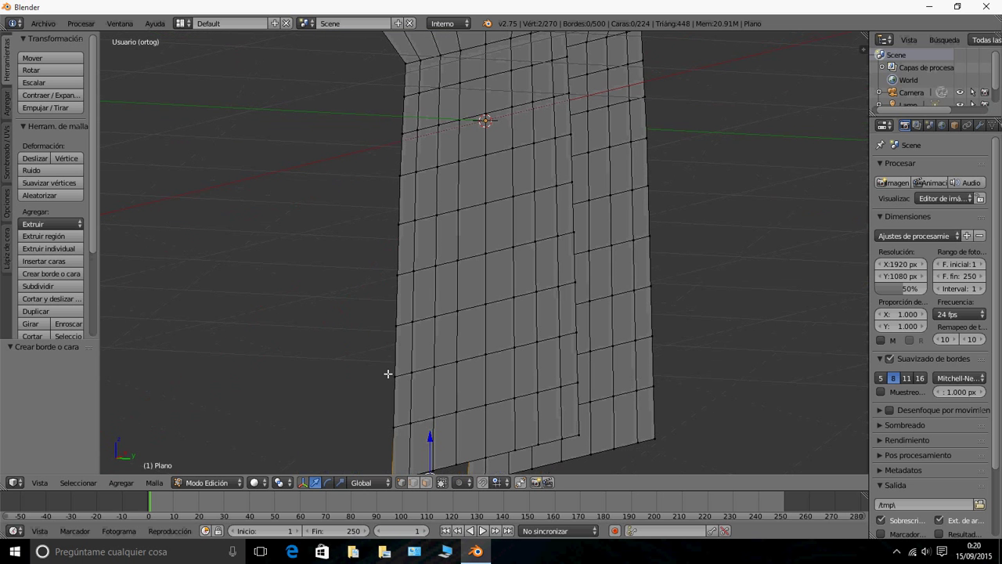
{"action": "right_click", "coordinate": [579, 434]}
{"action": "right_click", "coordinate": [655, 439], "text": "shift"}
{"action": "right_click", "coordinate": [654, 388], "text": "shift"}
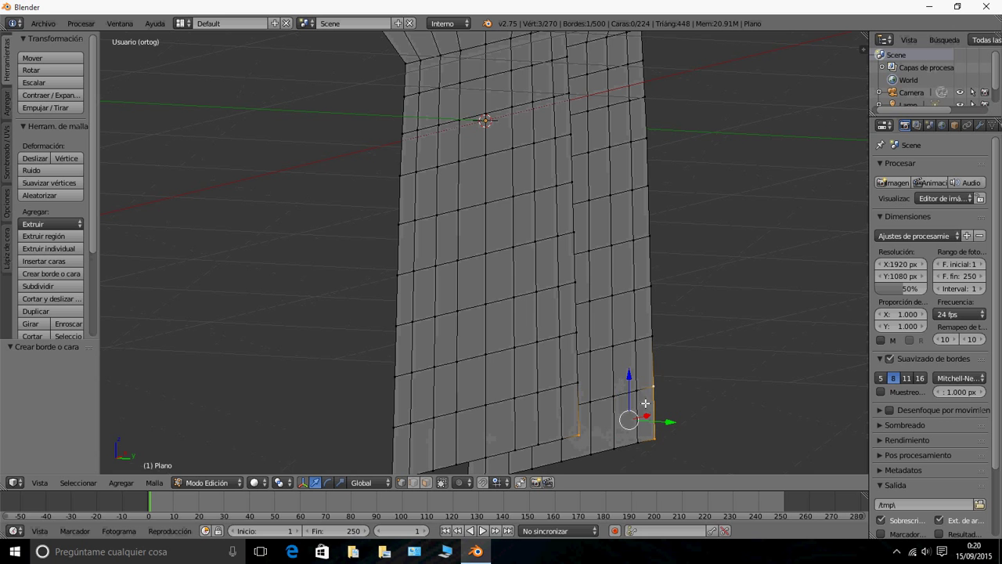
{"action": "right_click", "coordinate": [579, 384], "text": "shift"}
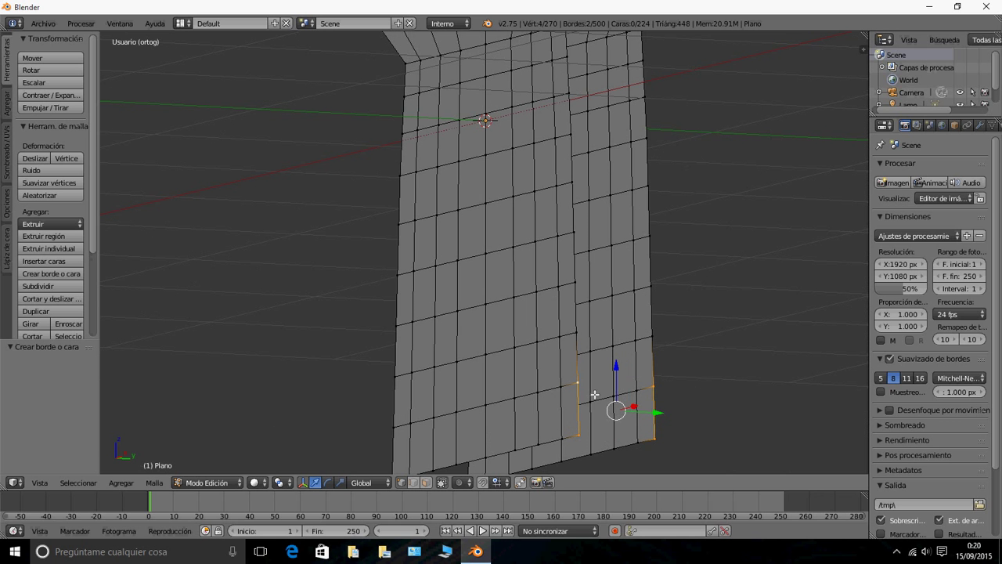
{"action": "key", "text": "f"}
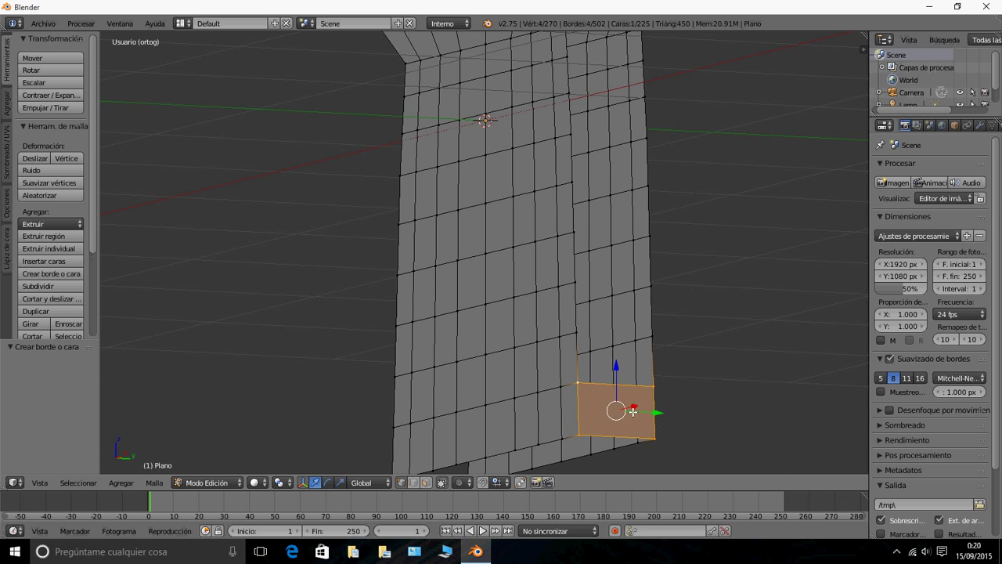
{"action": "key", "text": "ctrl+z"}
{"action": "key", "text": "ctrl+z"}
{"action": "key", "text": "ctrl+z"}
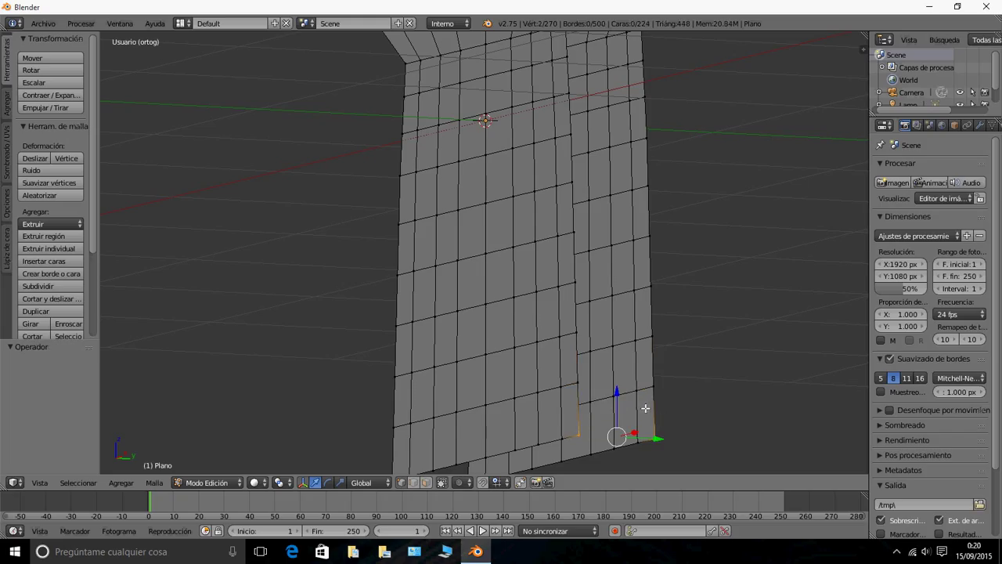
{"action": "key", "text": "f"}
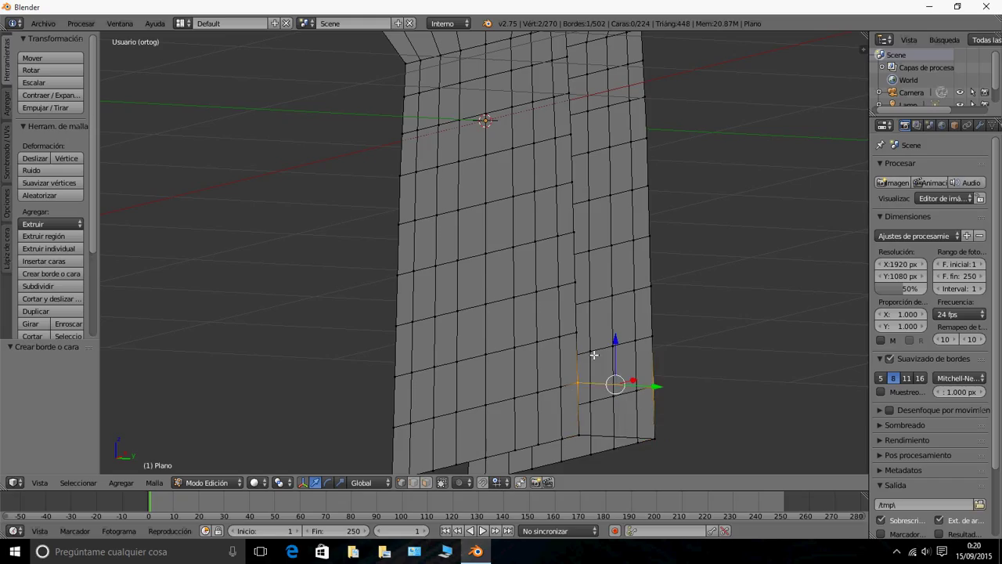
- Bridge the next three vertex pairs up the right side with edges
{"action": "right_click", "coordinate": [576, 333]}
{"action": "right_click", "coordinate": [654, 338], "text": "shift"}
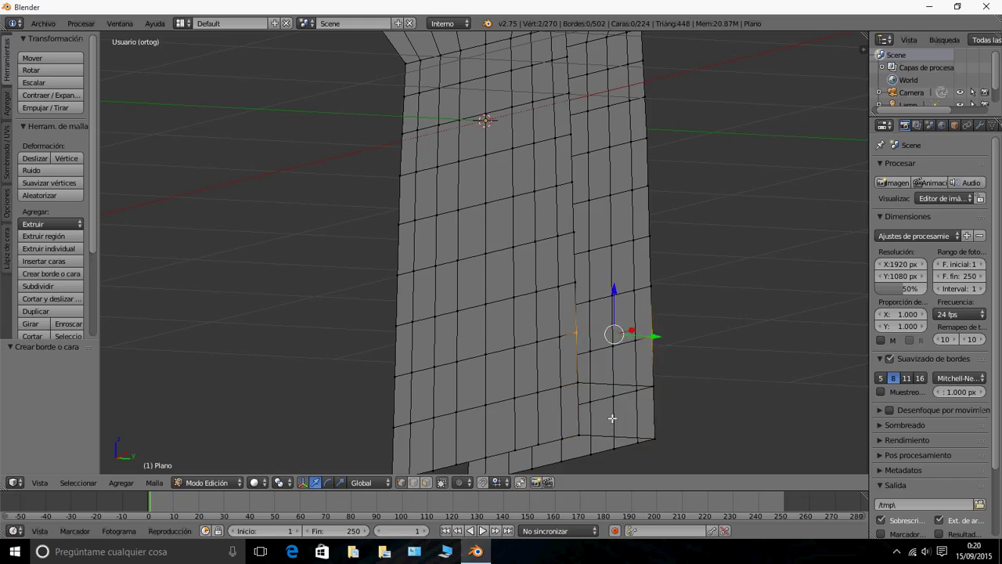
{"action": "key", "text": "f"}
{"action": "right_click", "coordinate": [576, 283]}
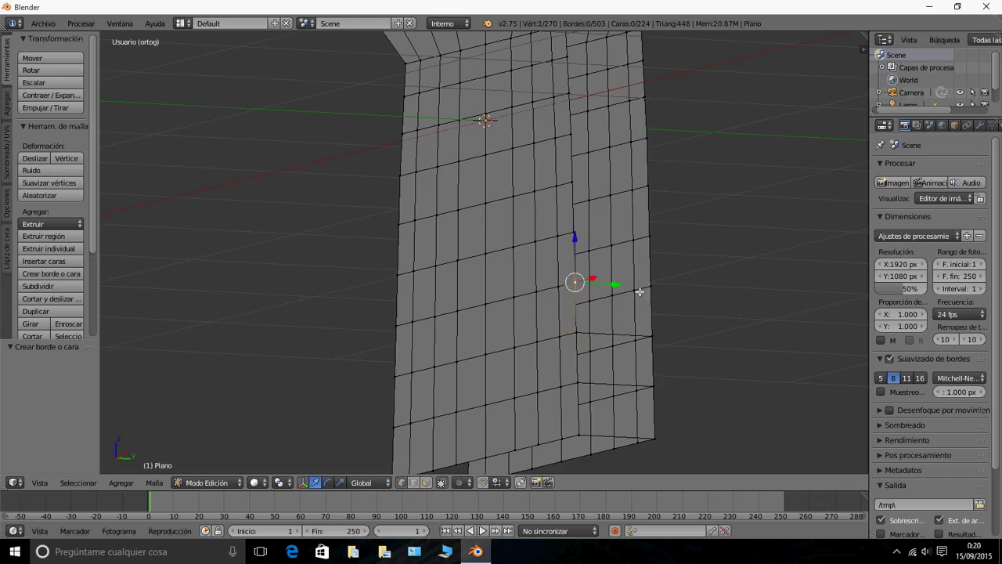
{"action": "right_click", "coordinate": [653, 287], "text": "shift"}
{"action": "key", "text": "f"}
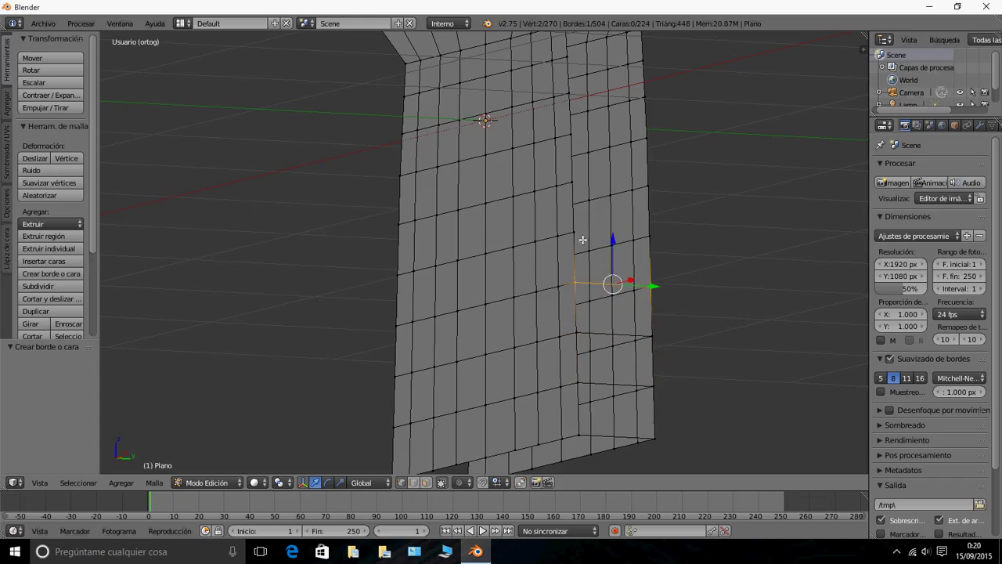
{"action": "right_click", "coordinate": [576, 233]}
{"action": "right_click", "coordinate": [652, 236], "text": "shift"}
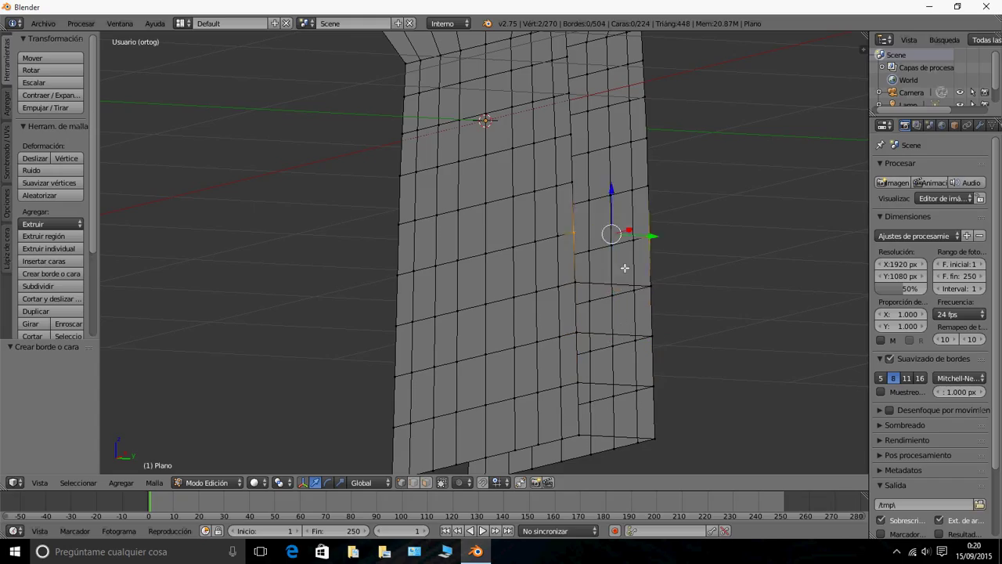
{"action": "key", "text": "f"}
- Bridge the remaining right-side vertex pairs up to the top with edges
{"action": "right_click", "coordinate": [575, 183]}
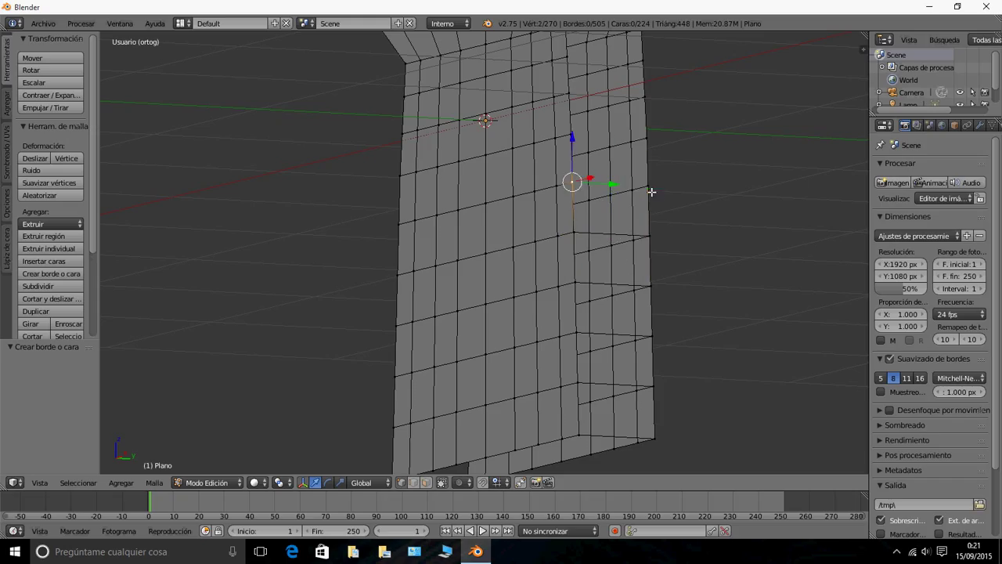
{"action": "key", "text": "f"}
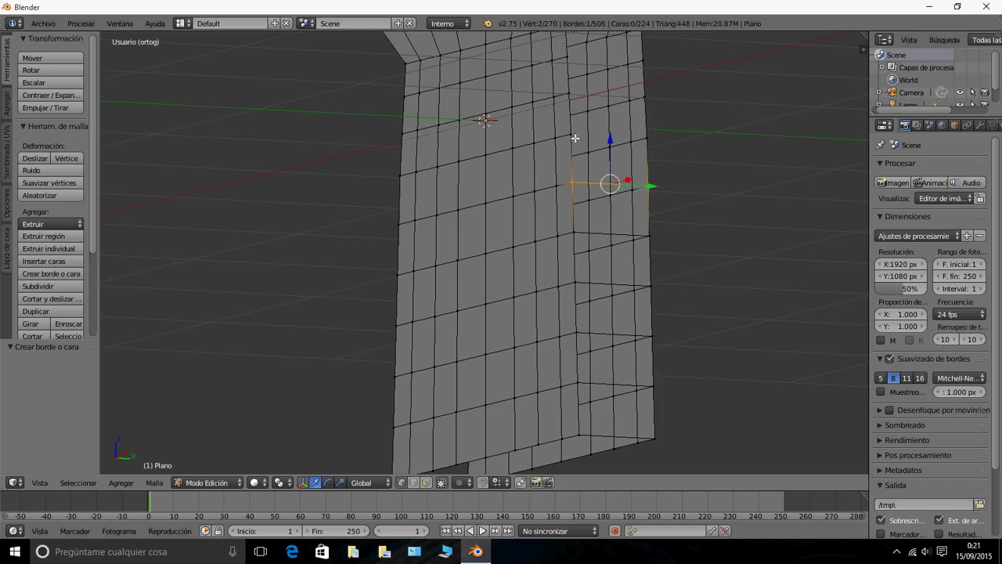
{"action": "right_click", "coordinate": [572, 136]}
{"action": "right_click", "coordinate": [645, 141], "text": "shift"}
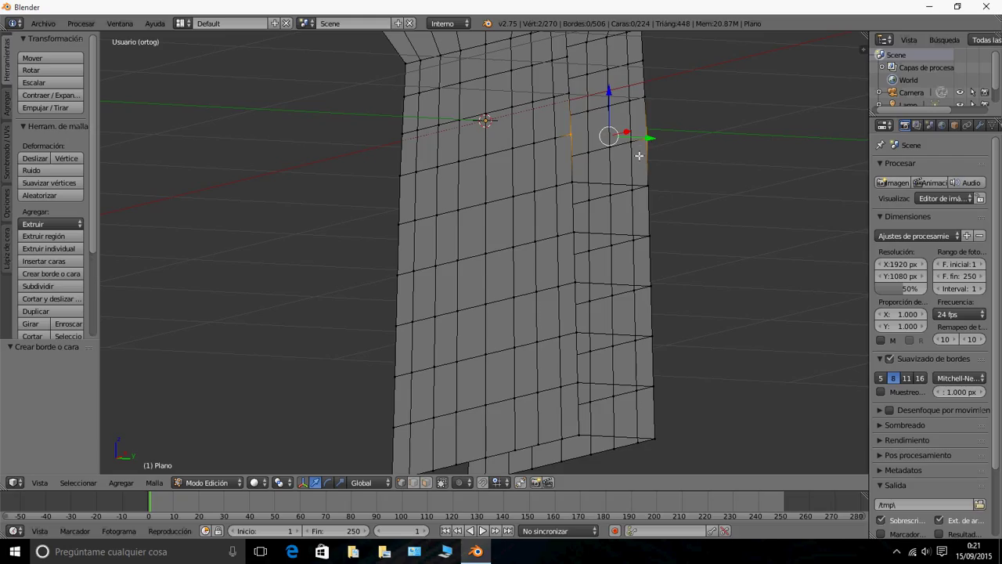
{"action": "key", "text": "f"}
{"action": "right_click", "coordinate": [572, 93]}
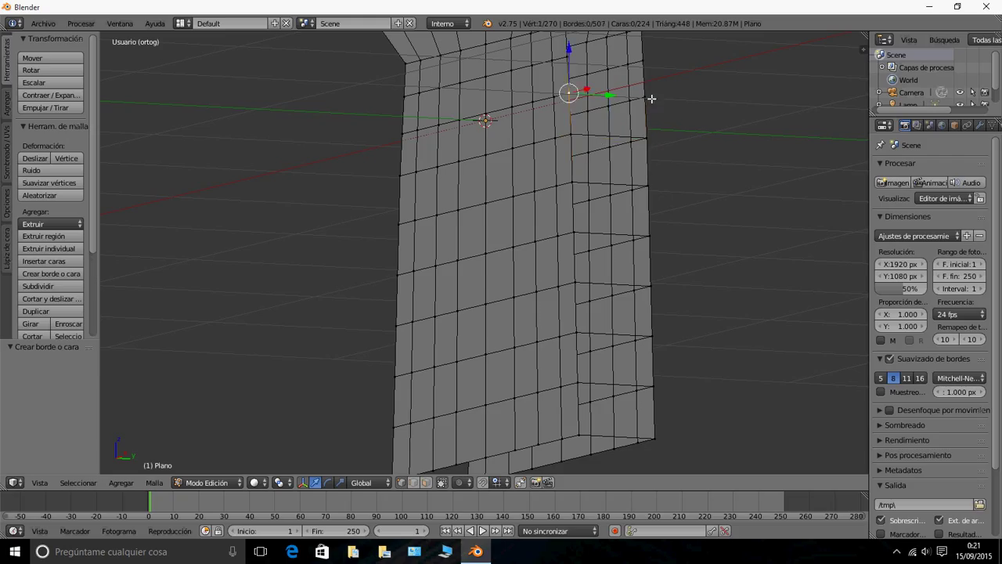
{"action": "right_click", "coordinate": [648, 97], "text": "shift"}
{"action": "key", "text": "f"}
- Connect two vertex pairs at the top of the right section with edges
{"action": "middle_click_drag", "start_coordinate": [604, 175], "coordinate": [601, 196]}
{"action": "scroll", "coordinate": [607, 188], "scroll_direction": "up", "scroll_amount": 3}
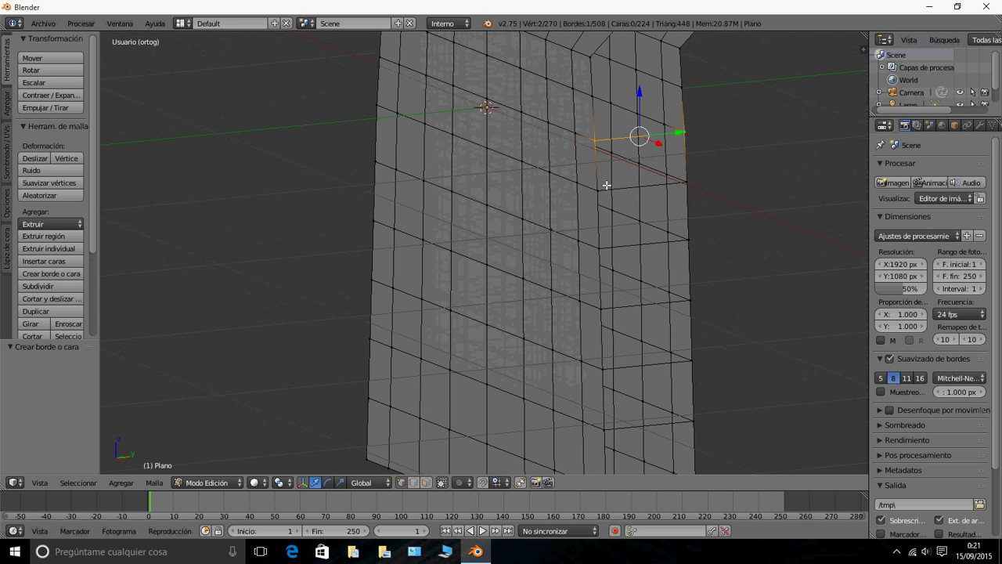
{"action": "right_click", "coordinate": [594, 99]}
{"action": "right_click", "coordinate": [685, 90], "text": "shift"}
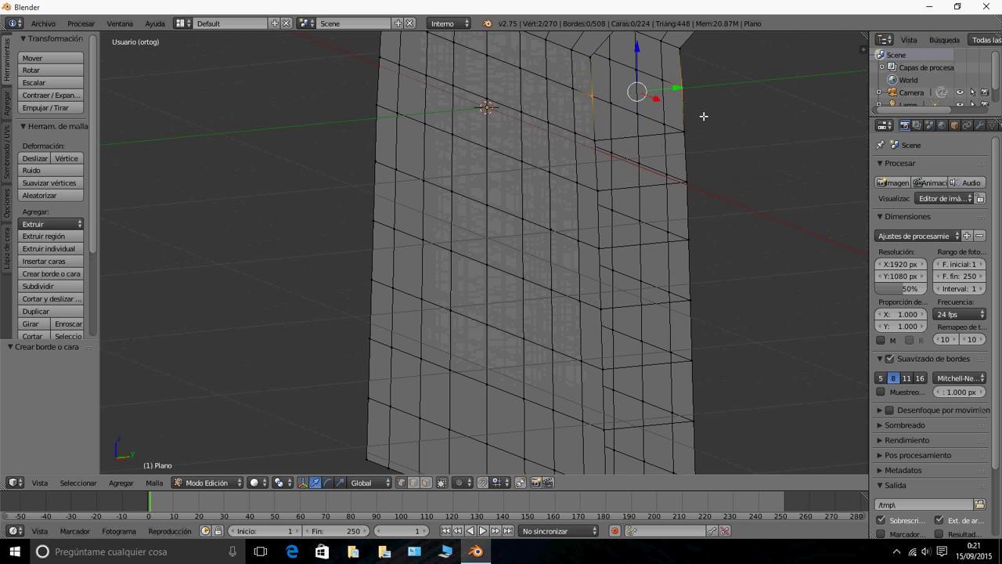
{"action": "key", "text": "f"}
{"action": "right_click", "coordinate": [592, 59]}
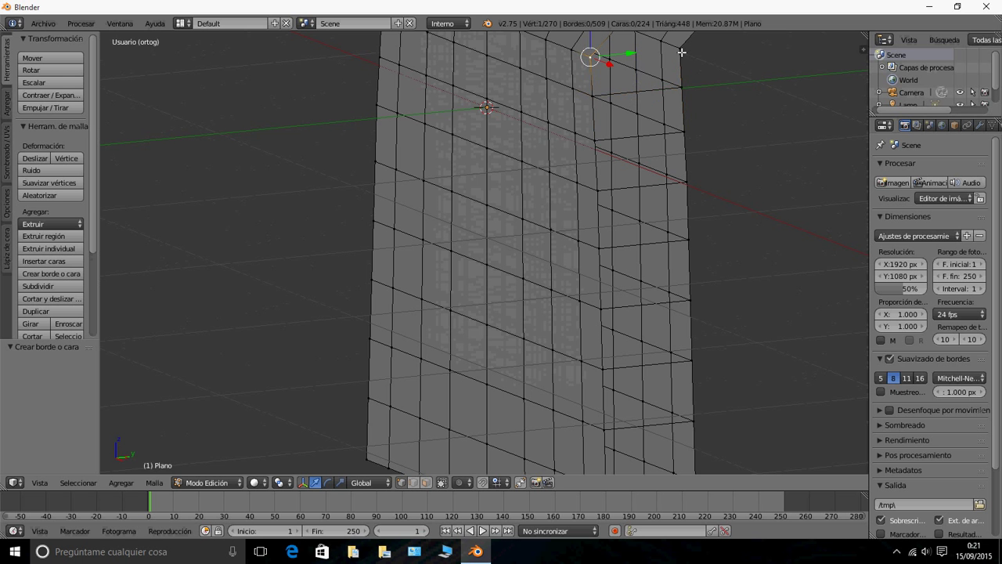
{"action": "right_click", "coordinate": [673, 89], "text": "shift"}
{"action": "key", "text": "f"}
- Join the notch vertex to the corner and connect another corner pair with edges
{"action": "middle_click_drag", "start_coordinate": [647, 117], "coordinate": [614, 173]}
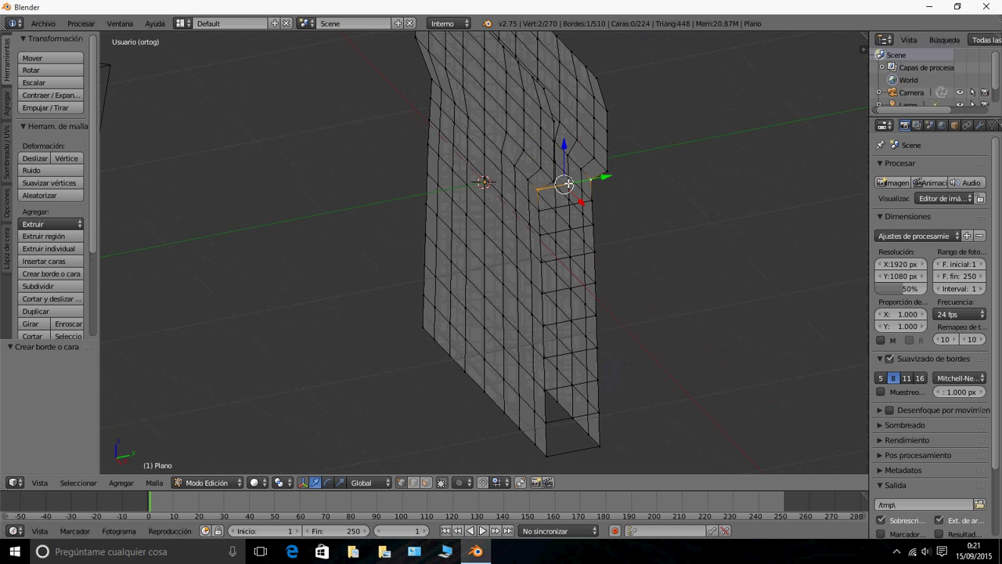
{"action": "scroll", "coordinate": [565, 183], "scroll_direction": "up", "scroll_amount": 2}
{"action": "right_click", "coordinate": [589, 152]}
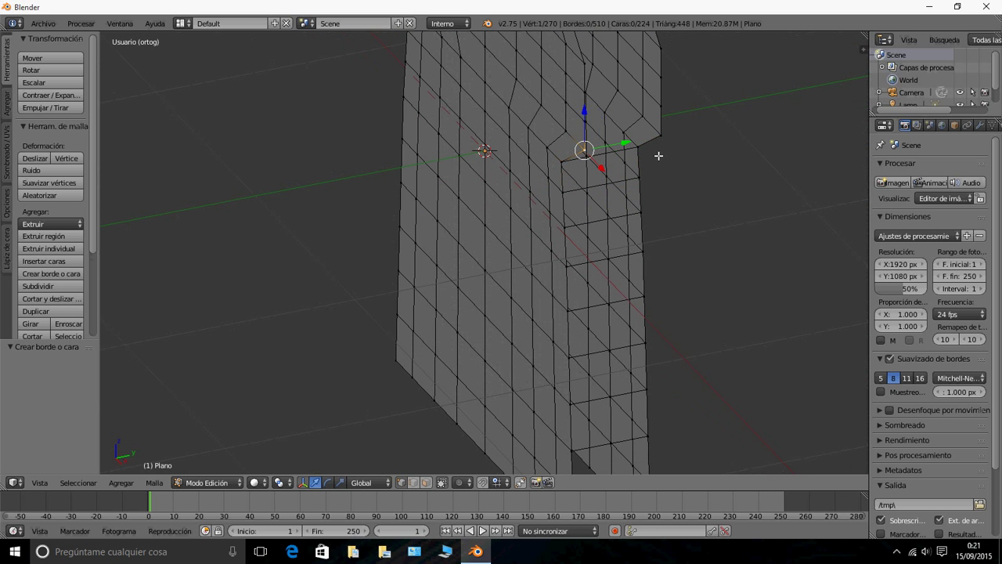
{"action": "right_click", "coordinate": [664, 137], "text": "shift"}
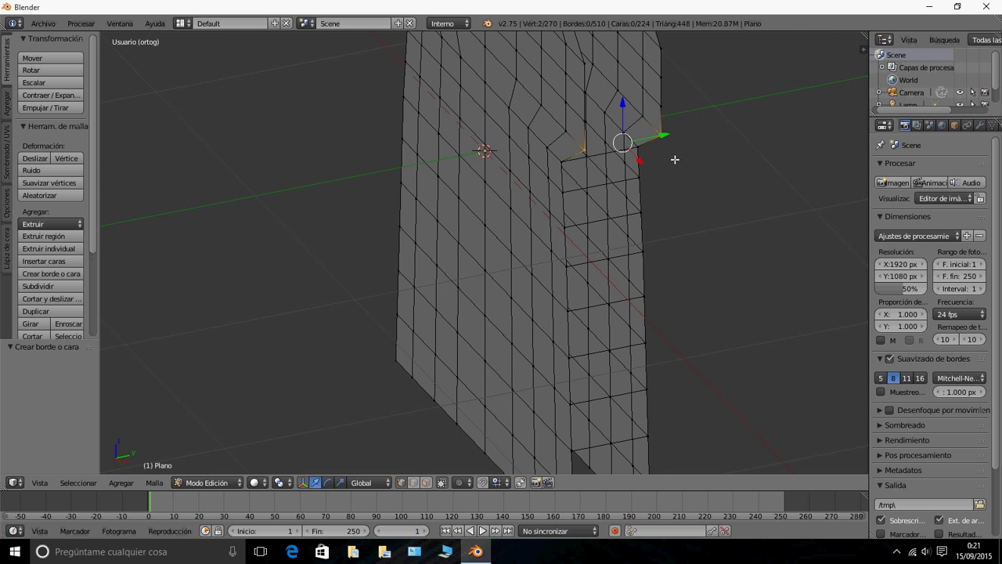
{"action": "key", "text": "f"}
{"action": "middle_click_drag", "start_coordinate": [675, 159], "coordinate": [620, 152]}
{"action": "middle_click_drag", "start_coordinate": [577, 100], "coordinate": [617, 110]}
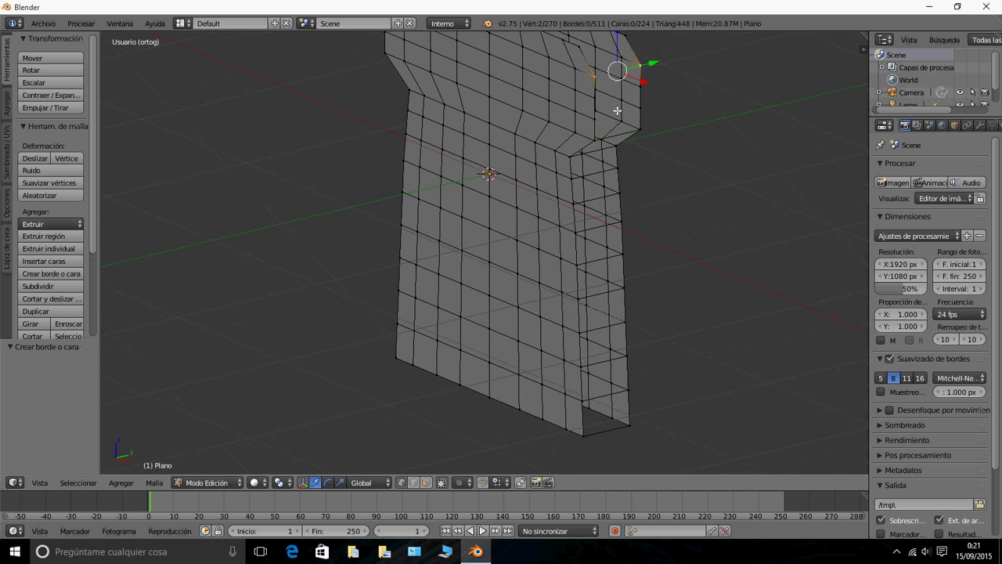
{"action": "key", "text": "f"}
{"action": "middle_click_drag", "start_coordinate": [565, 133], "coordinate": [632, 113]}
{"action": "right_click", "coordinate": [589, 117]}
- Join the top-right corner vertices with two new edges
{"action": "right_click", "coordinate": [620, 103], "text": "shift"}
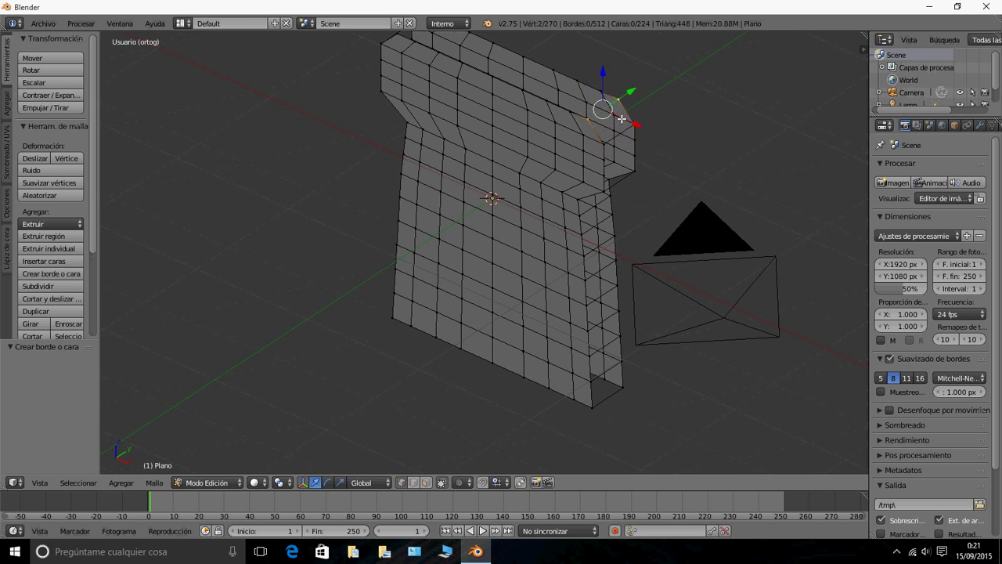
{"action": "key", "text": "f"}
{"action": "middle_click_drag", "start_coordinate": [535, 154], "coordinate": [605, 141]}
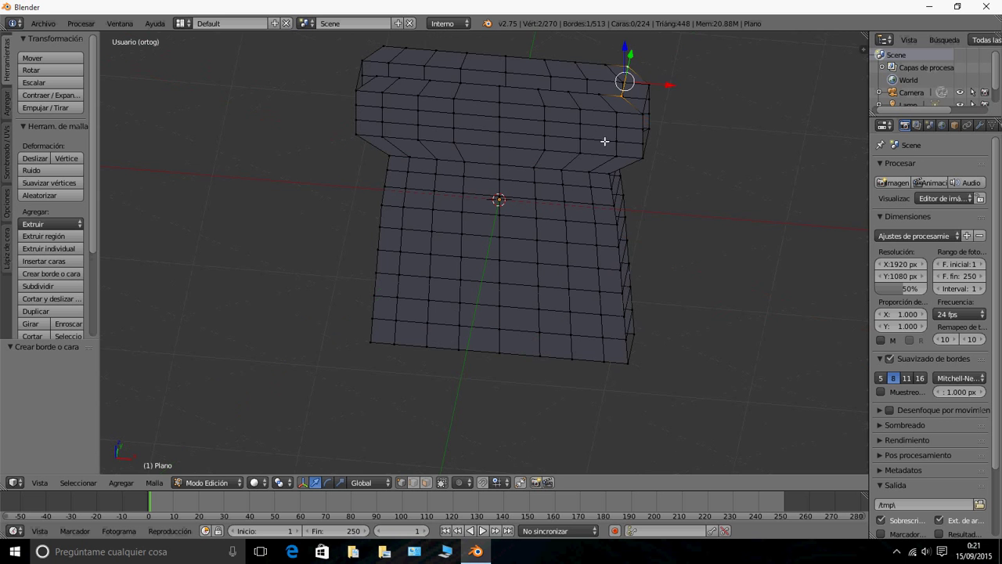
{"action": "right_click", "coordinate": [599, 97]}
{"action": "right_click", "coordinate": [607, 69], "text": "shift"}
{"action": "key", "text": "f"}
- Dismiss the CCleaner alert and join the two top-left corner vertices with an edge
{"action": "middle_click_drag", "start_coordinate": [602, 83], "coordinate": [600, 67]}
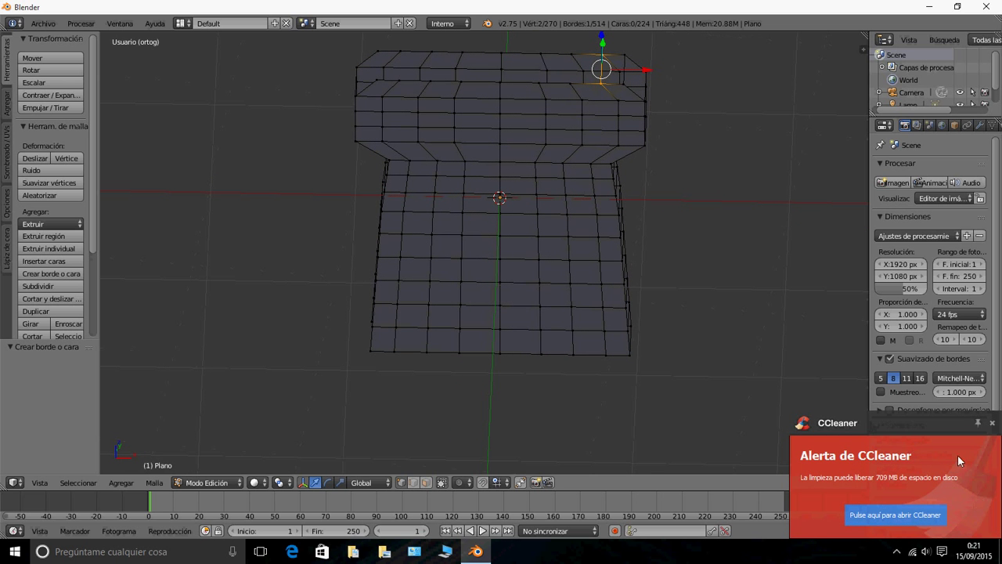
{"action": "left_click", "coordinate": [992, 423]}
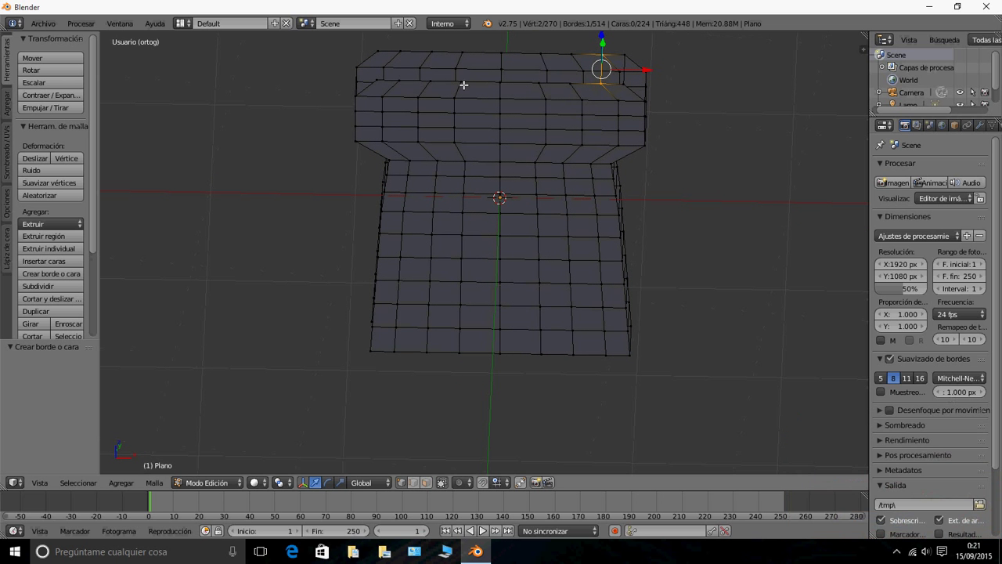
{"action": "right_click", "coordinate": [381, 78]}
{"action": "right_click", "coordinate": [380, 52], "text": "shift"}
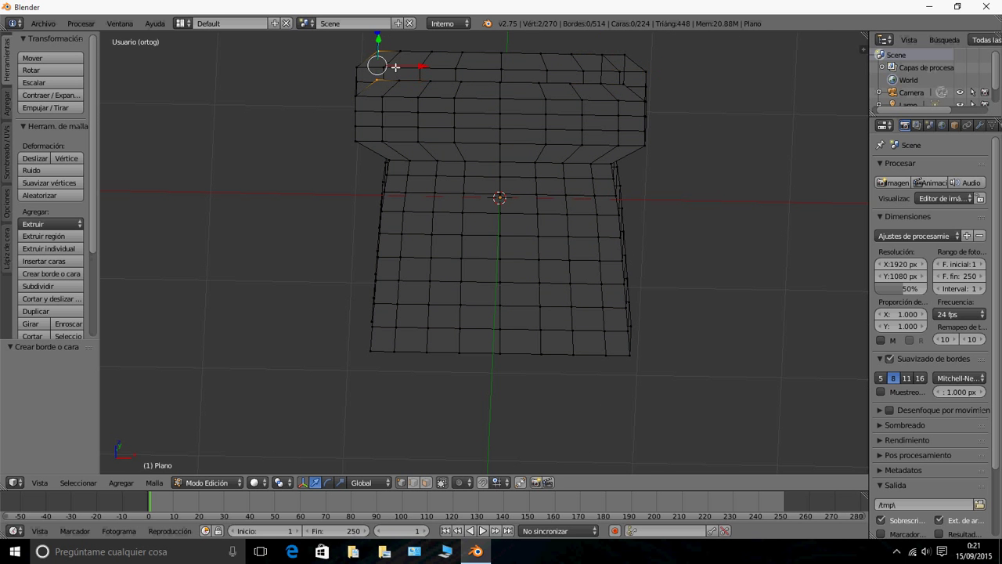
{"action": "key", "text": "f"}
- Shift the top-left corner vertex rightward, bridge the selected pair, and deselect everything
{"action": "key", "text": "g"}
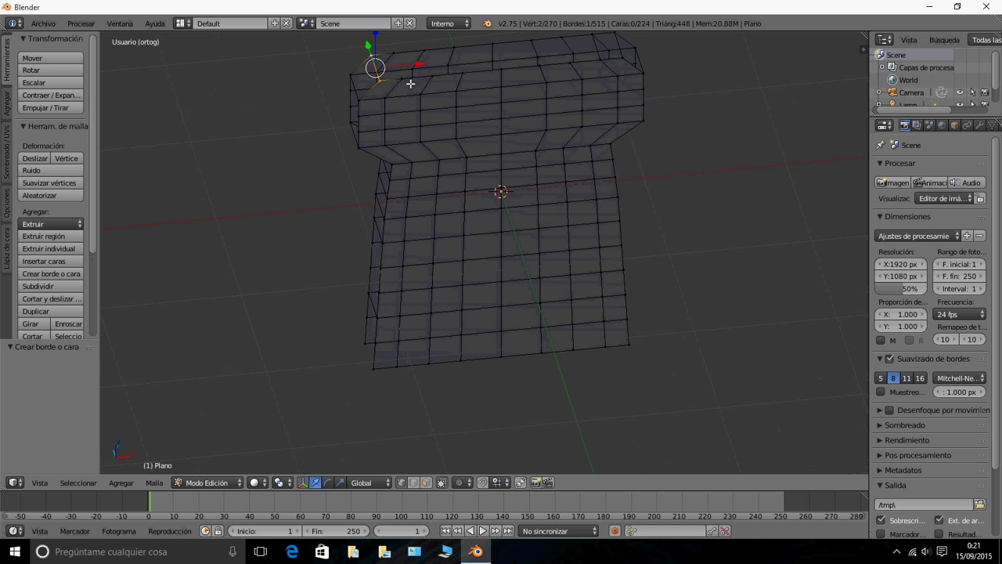
{"action": "left_click", "coordinate": [408, 75]}
{"action": "middle_click_drag", "start_coordinate": [433, 116], "coordinate": [420, 129]}
{"action": "key", "text": "f"}
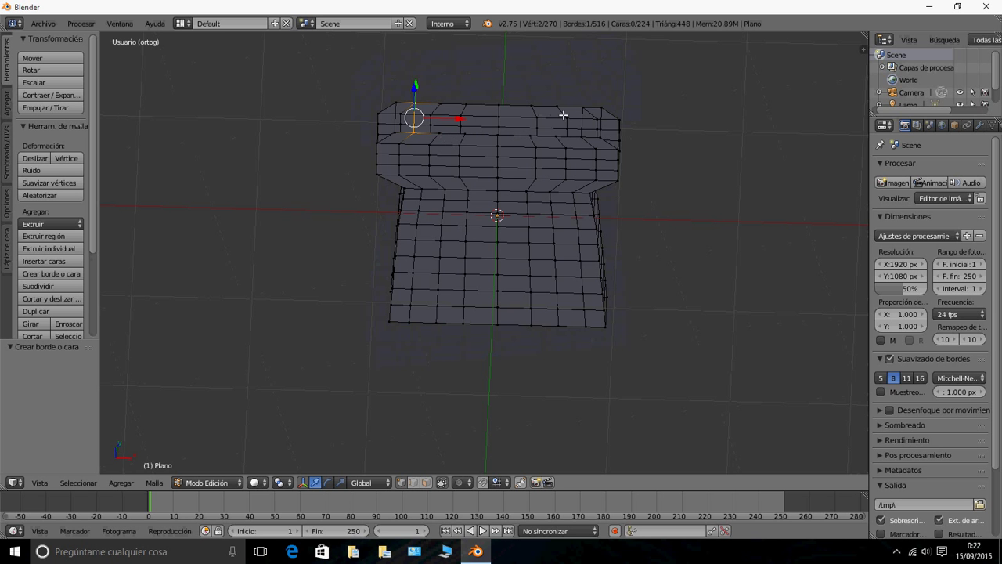
{"action": "scroll", "coordinate": [568, 117], "scroll_direction": "up", "scroll_amount": 2}
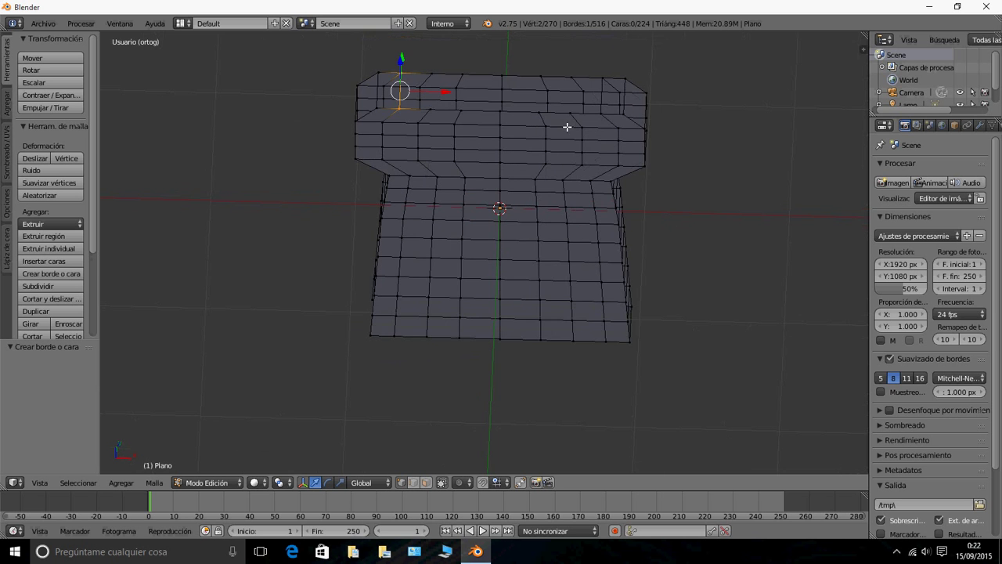
{"action": "mouse_move", "coordinate": [566, 128]}
{"action": "middle_mouse_down"}
{"action": "mouse_move", "coordinate": [584, 48]}
{"action": "mouse_move", "coordinate": [660, 60]}
{"action": "mouse_move", "coordinate": [556, 117]}
{"action": "middle_mouse_up"}
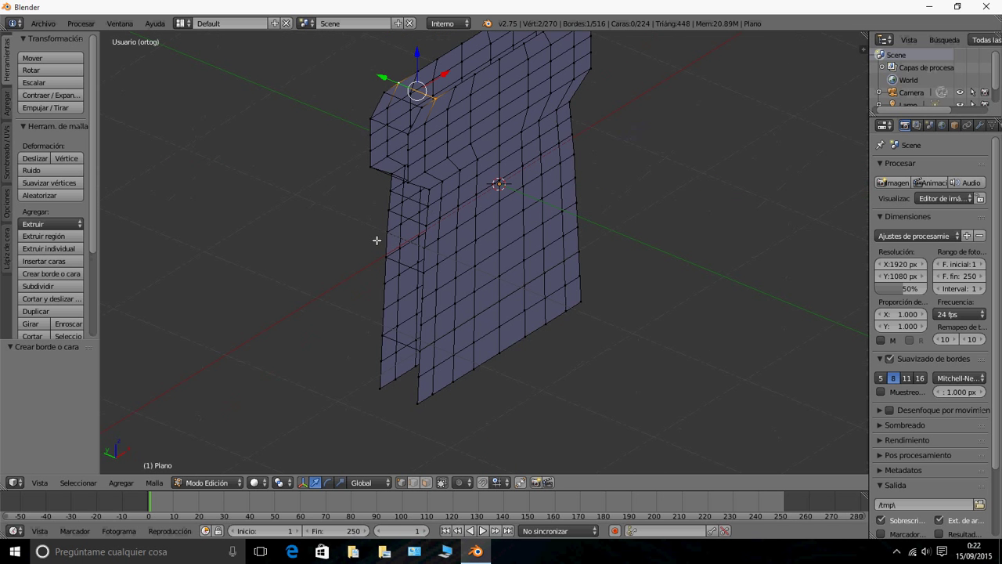
{"action": "key", "text": "a"}
{"action": "middle_click_drag", "start_coordinate": [452, 159], "coordinate": [434, 129]}
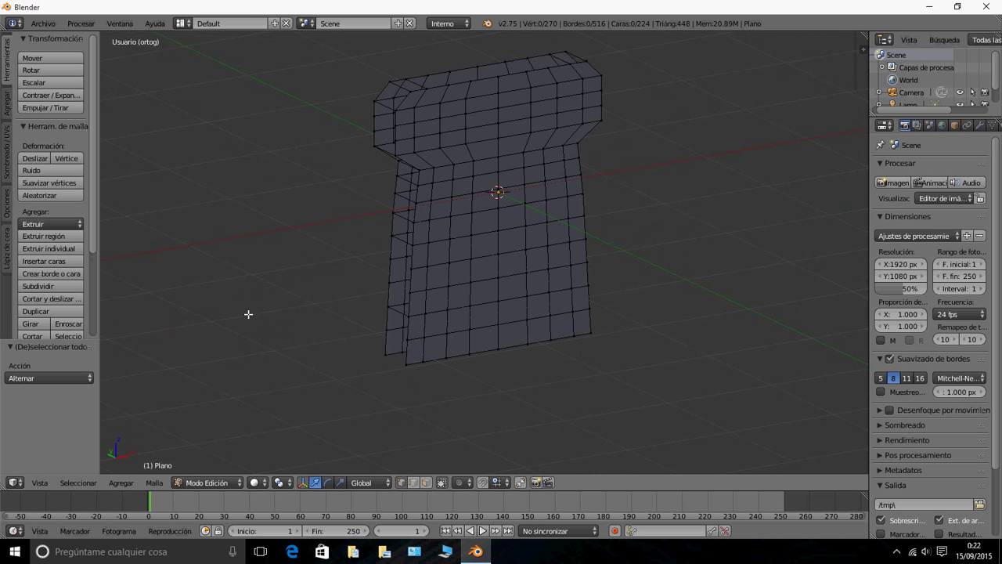
- Select the whole mesh, run Remove Doubles (0 vertices removed), and return to Object Mode
{"action": "left_click", "coordinate": [195, 483]}
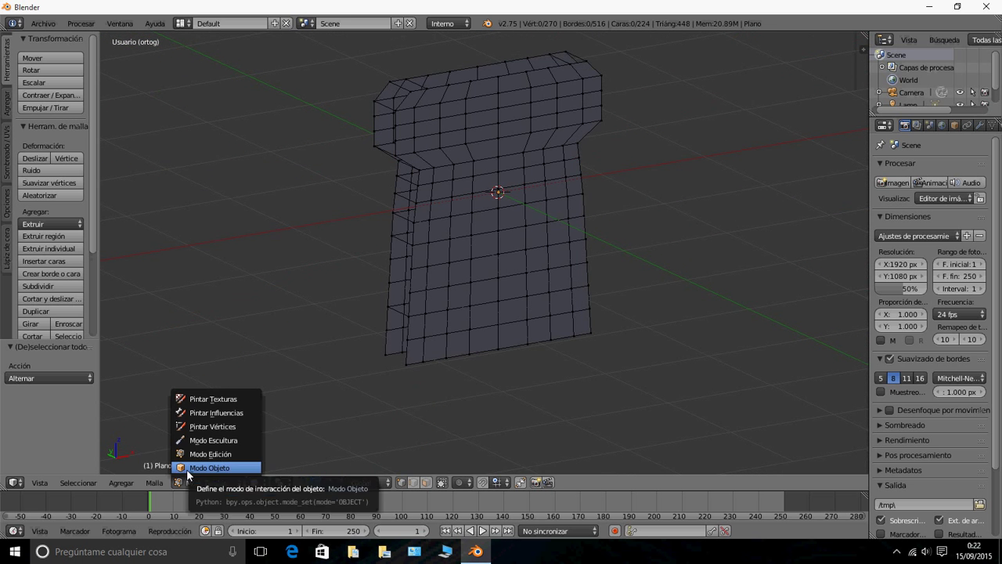
{"action": "left_click", "coordinate": [187, 469]}
{"action": "left_click", "coordinate": [188, 484]}
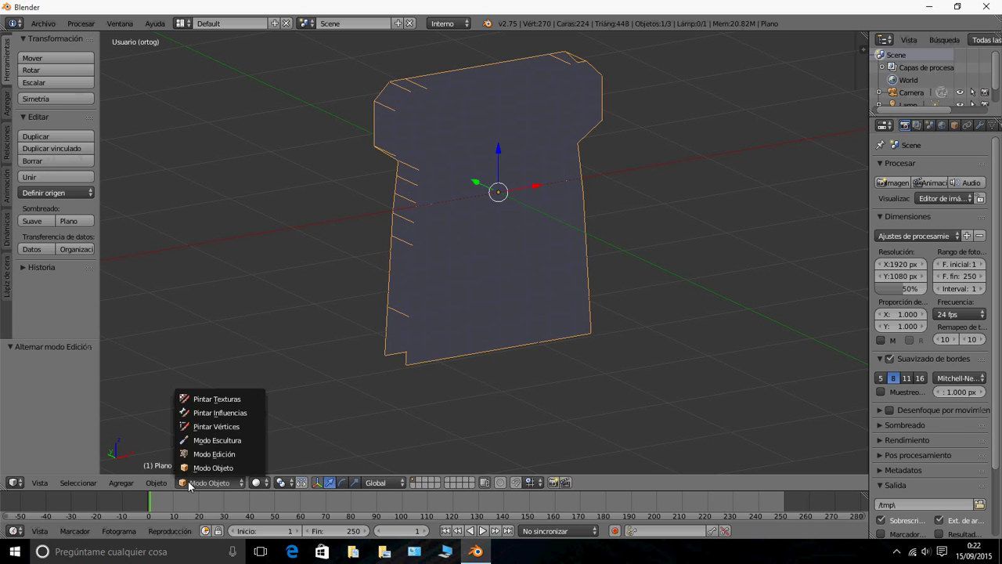
{"action": "left_click", "coordinate": [197, 457]}
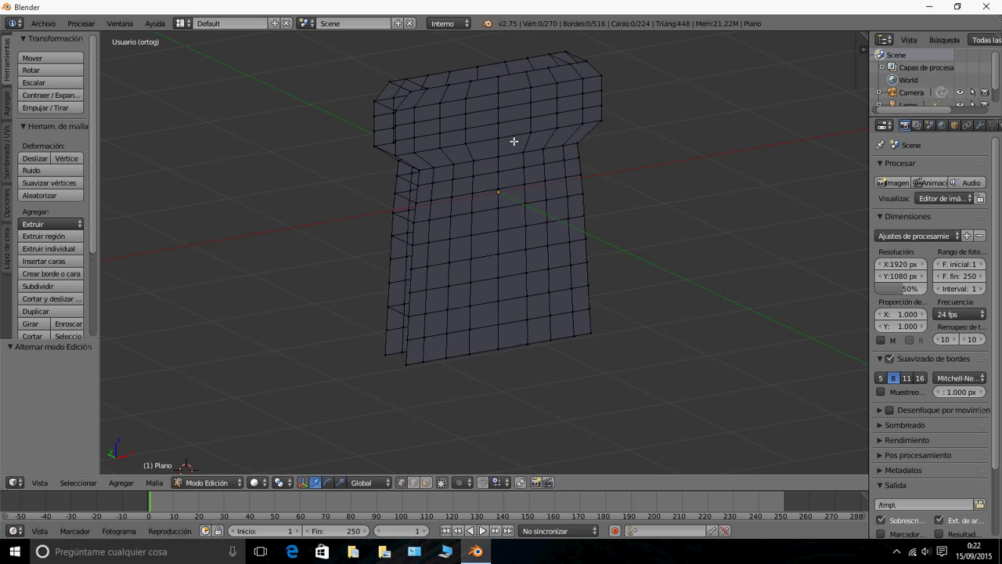
{"action": "key", "text": "a"}
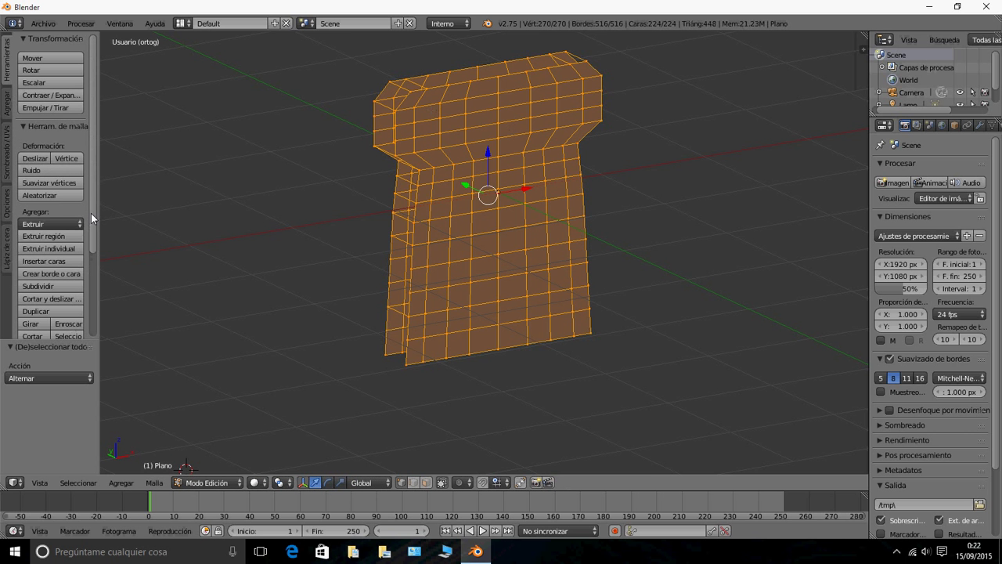
{"action": "left_click_drag", "start_coordinate": [91, 213], "coordinate": [96, 298]}
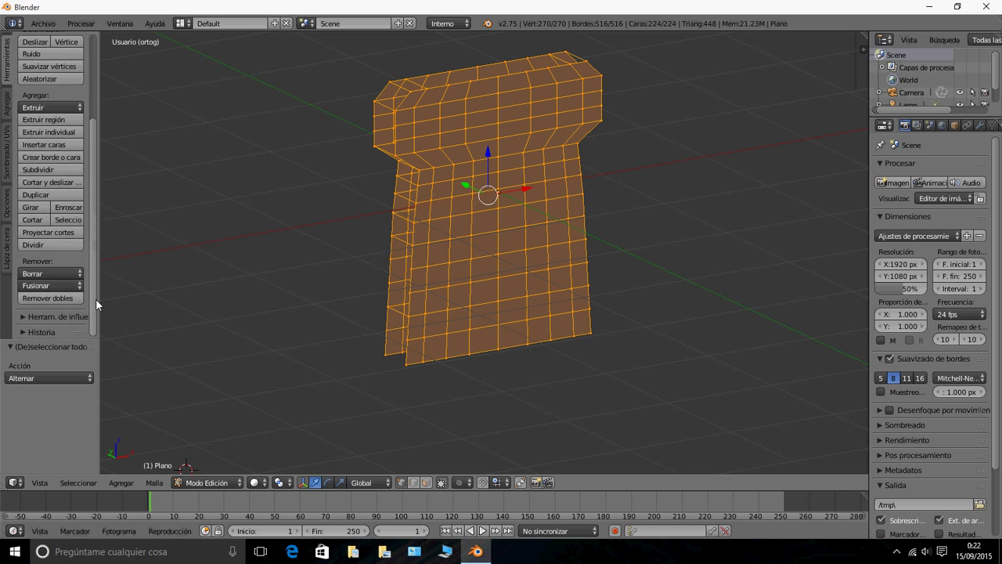
{"action": "left_click", "coordinate": [41, 297]}
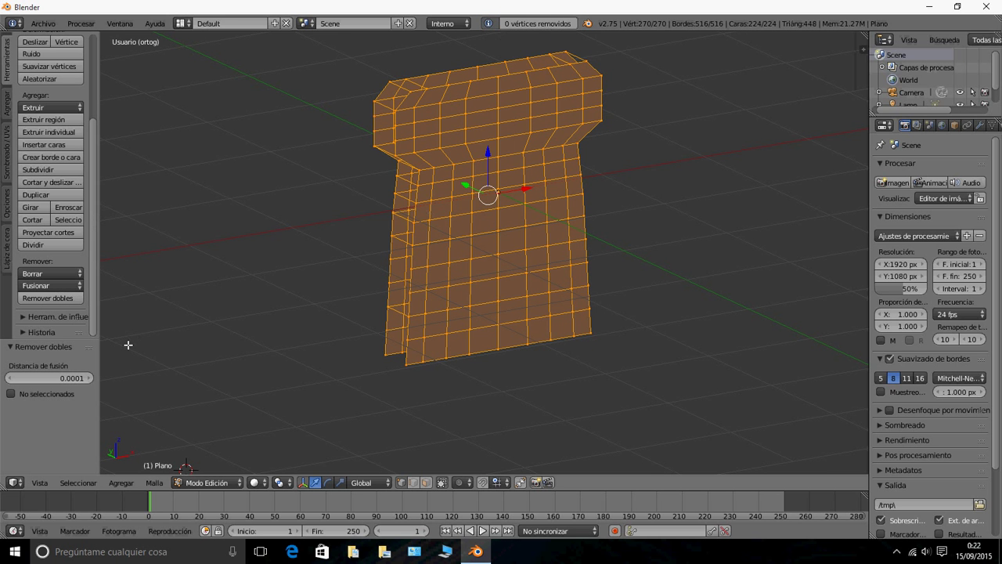
{"action": "left_click", "coordinate": [189, 483]}
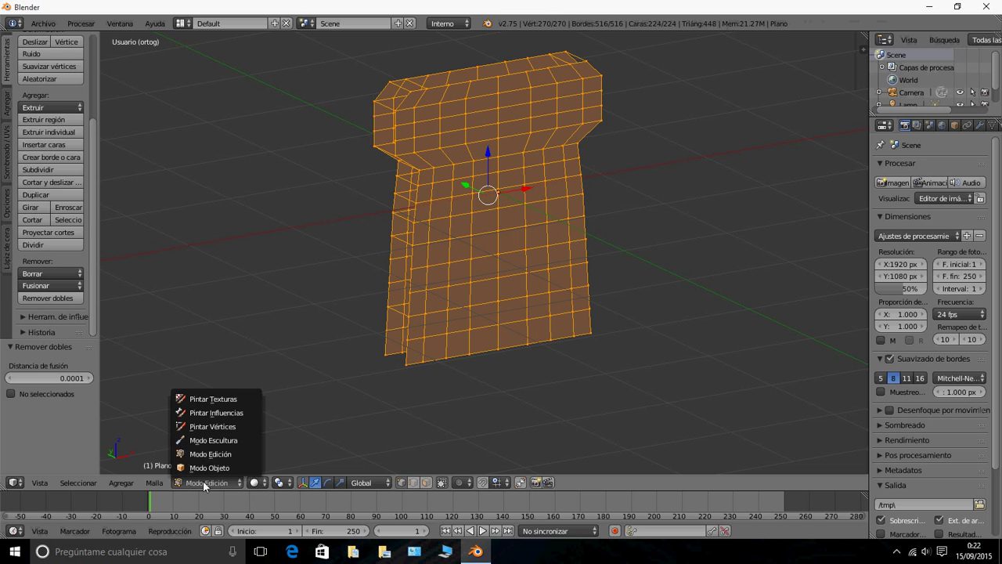
{"action": "left_click", "coordinate": [212, 467]}
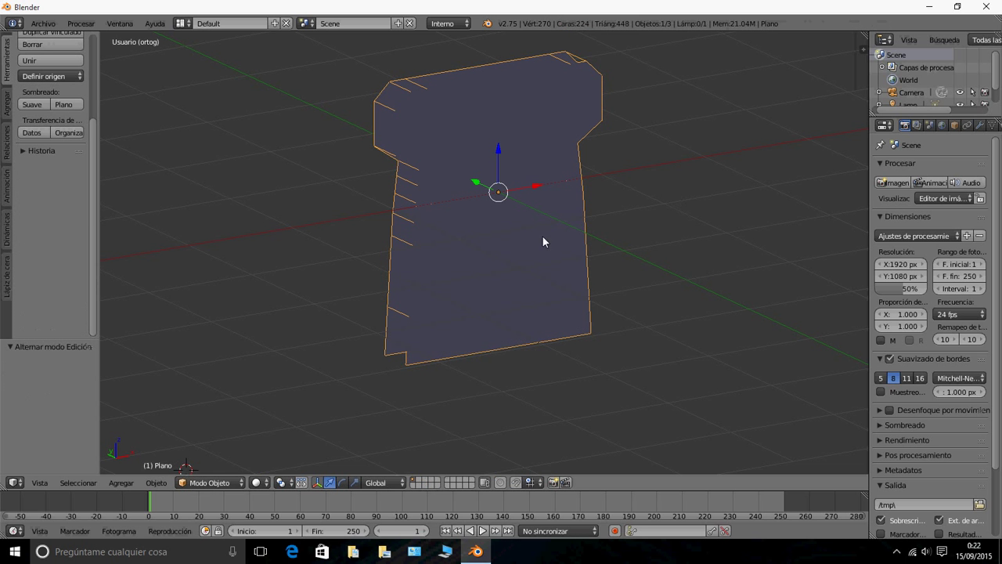
- Add Cloth physics to the rook plane, play a test fall, and rewind to frame 1
{"action": "scroll", "coordinate": [977, 127], "scroll_direction": "down", "scroll_amount": 3}
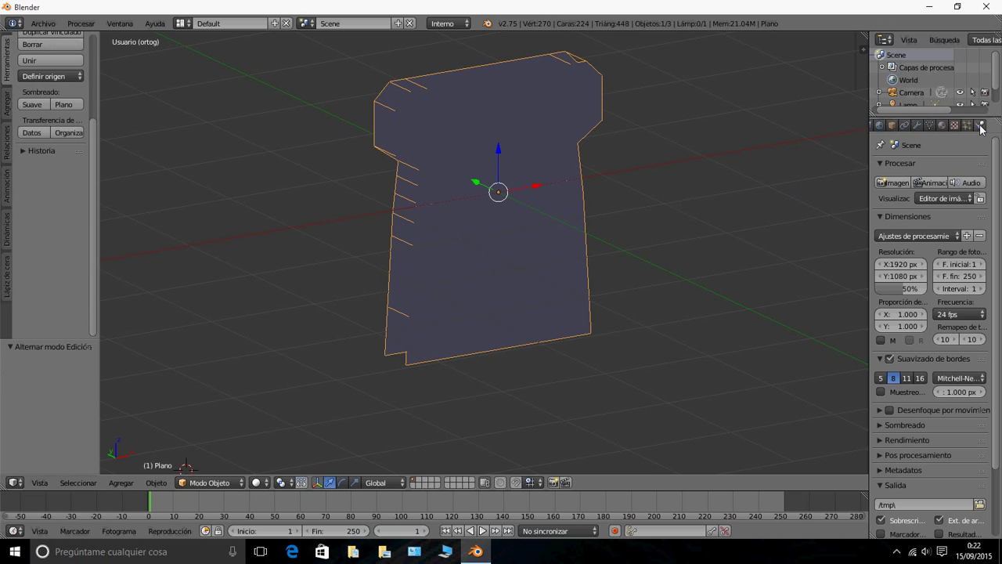
{"action": "left_click", "coordinate": [968, 125]}
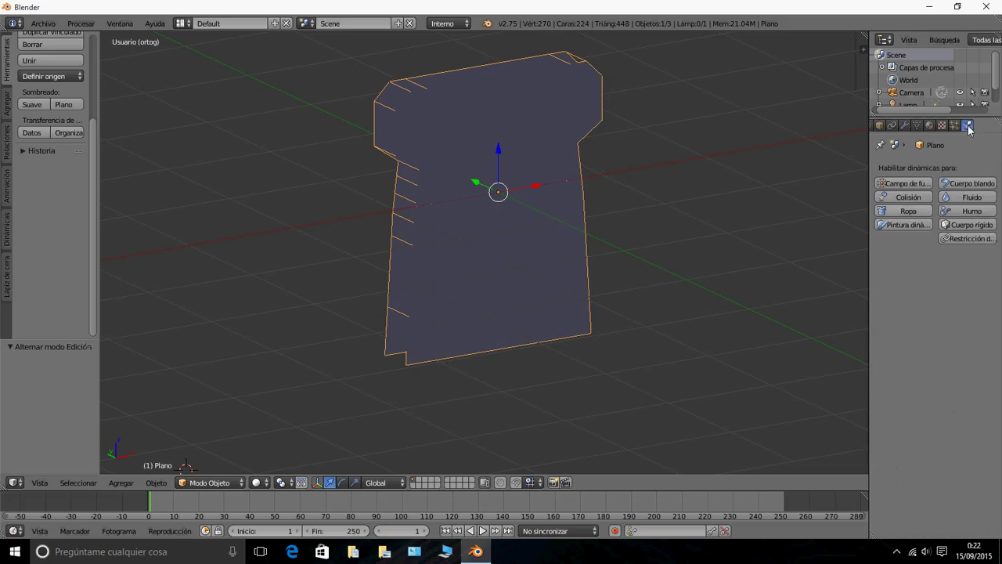
{"action": "left_click", "coordinate": [900, 210]}
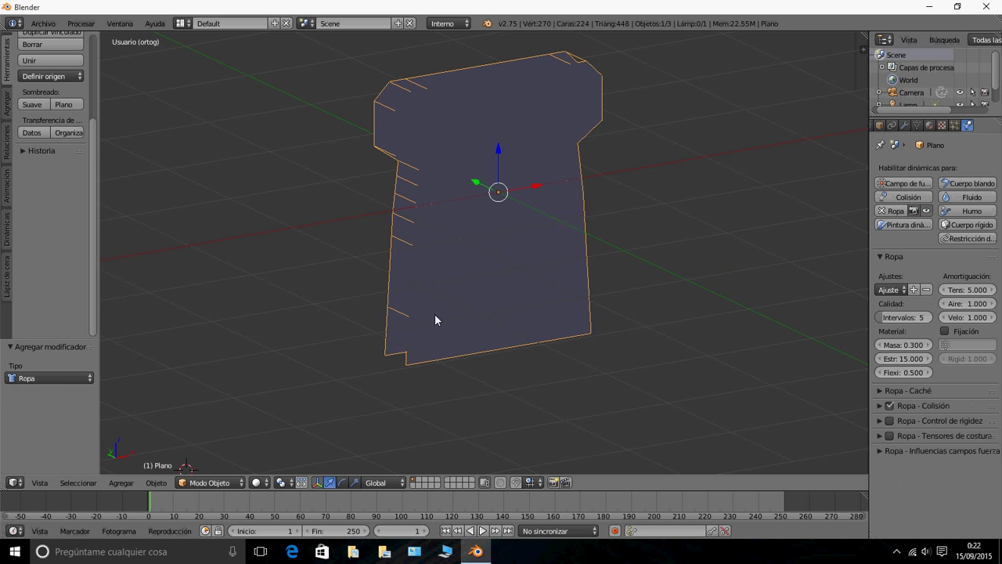
{"action": "left_click", "coordinate": [482, 530]}
{"action": "left_click", "coordinate": [477, 531]}
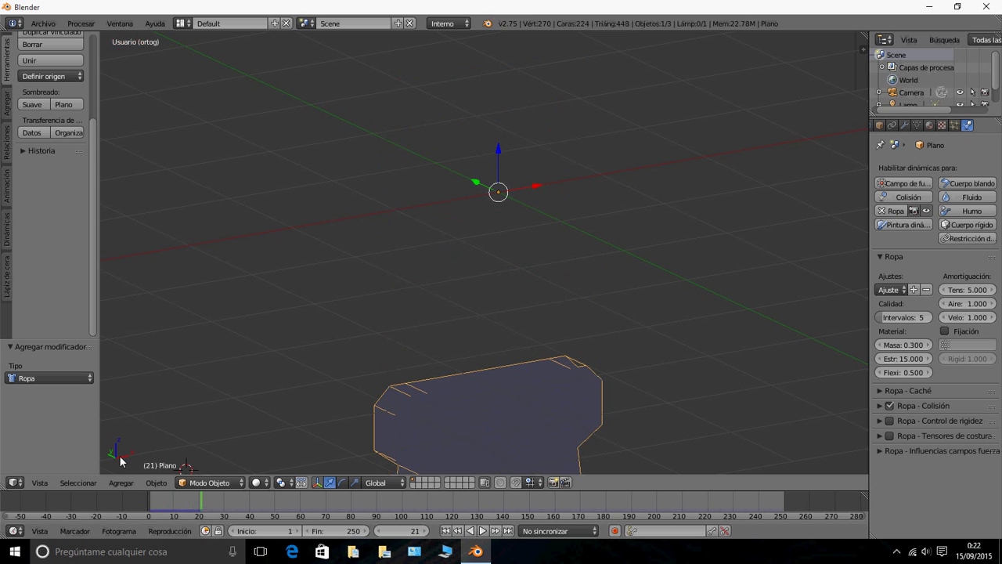
{"action": "left_click", "coordinate": [151, 500]}
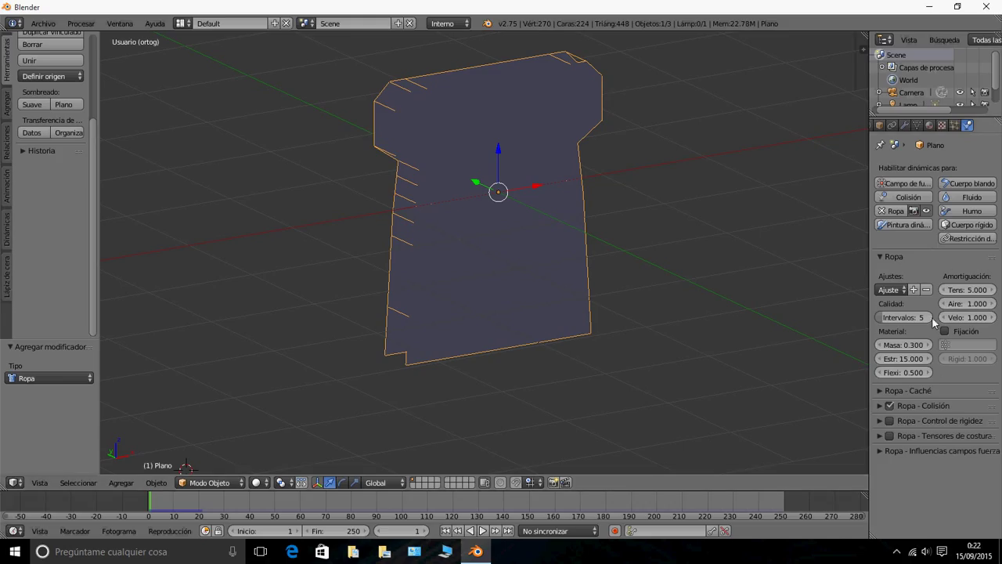
- Bake the cloth simulation cache for all 250 frames
{"action": "left_click", "coordinate": [878, 389]}
{"action": "scroll", "coordinate": [931, 392], "scroll_direction": "down", "scroll_amount": 3}
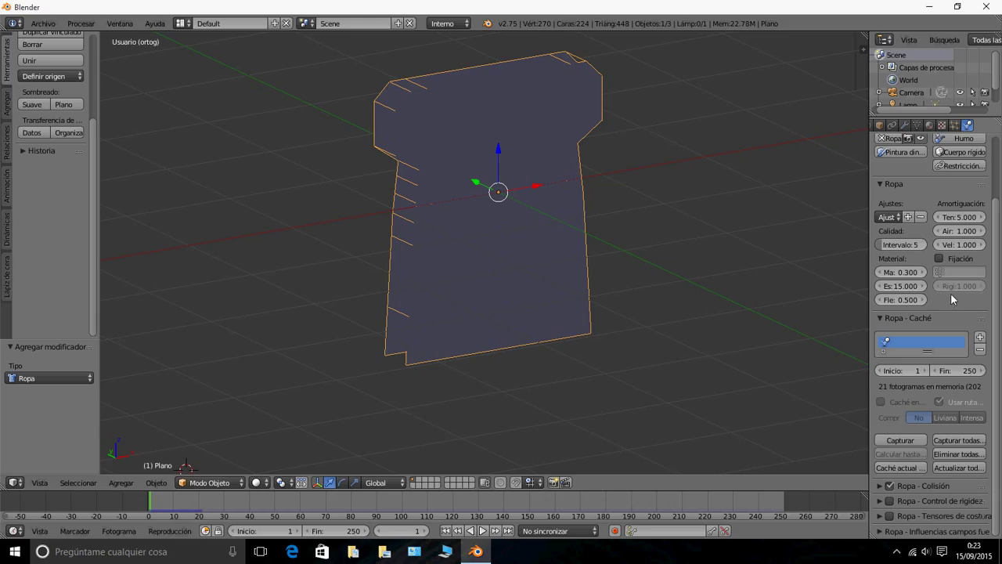
{"action": "left_click", "coordinate": [893, 441]}
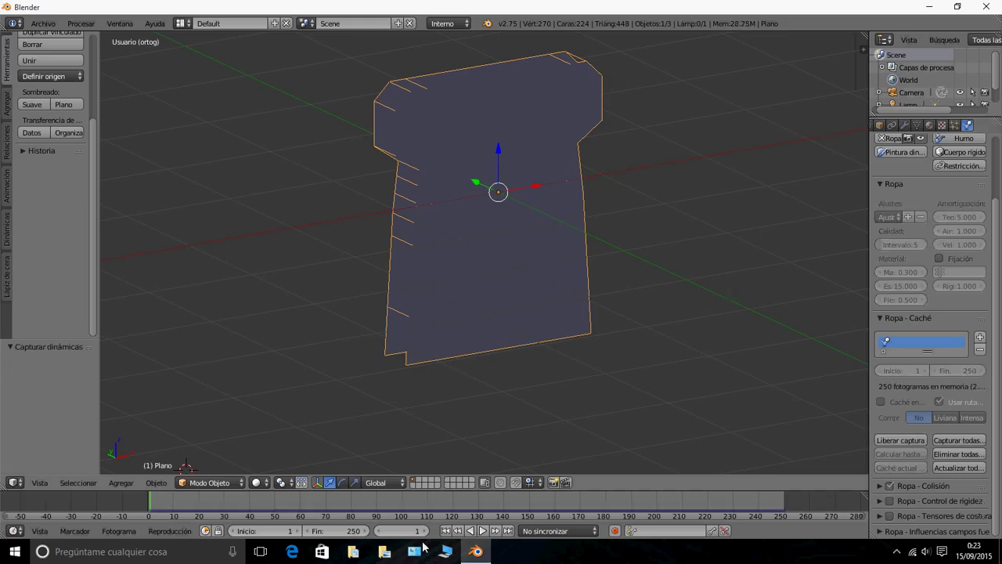
- Pause the cloth playback and rewind the timeline to frame 0
{"action": "left_click", "coordinate": [483, 530]}
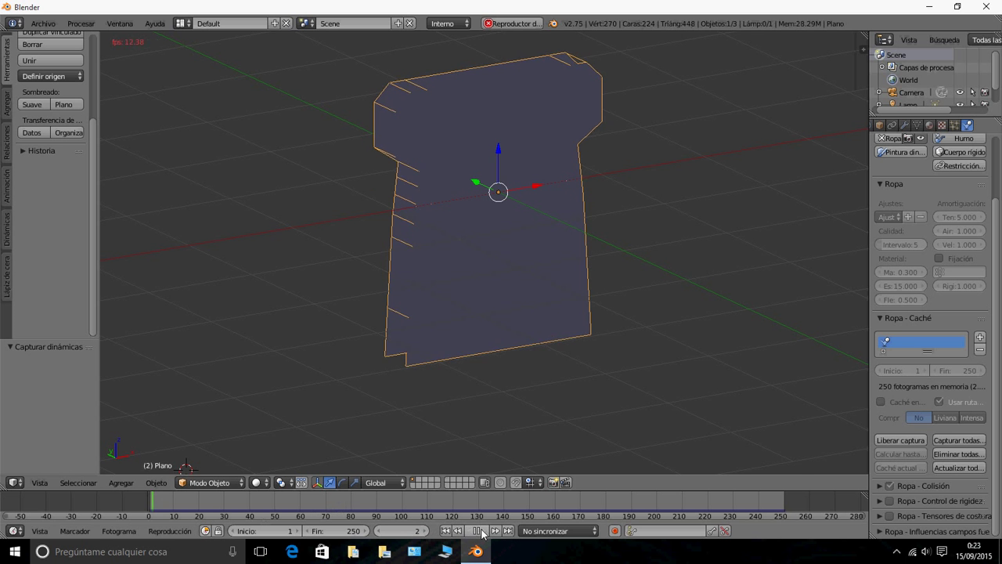
{"action": "left_click", "coordinate": [482, 531]}
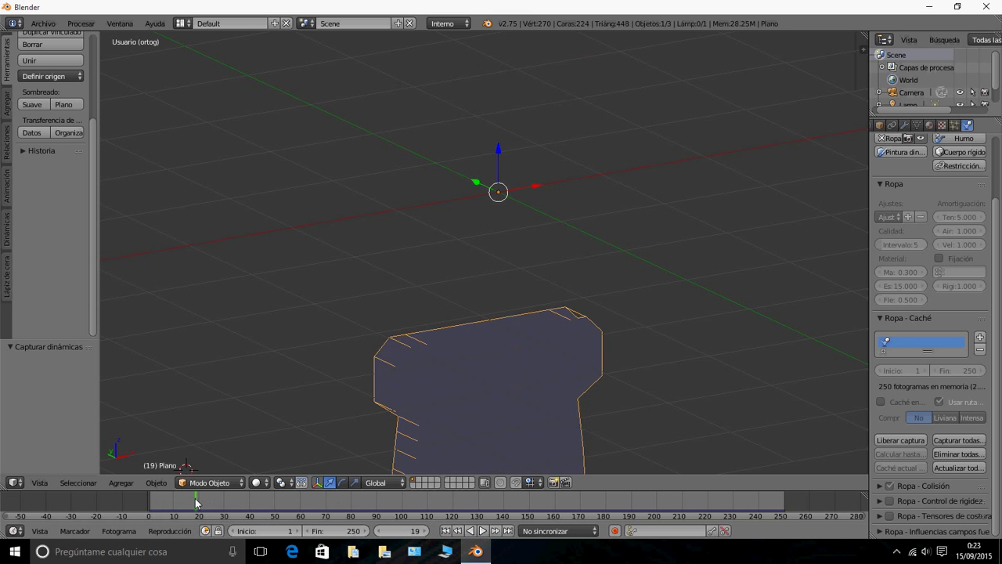
{"action": "left_click_drag", "start_coordinate": [195, 498], "coordinate": [177, 498]}
{"action": "left_click", "coordinate": [149, 517]}
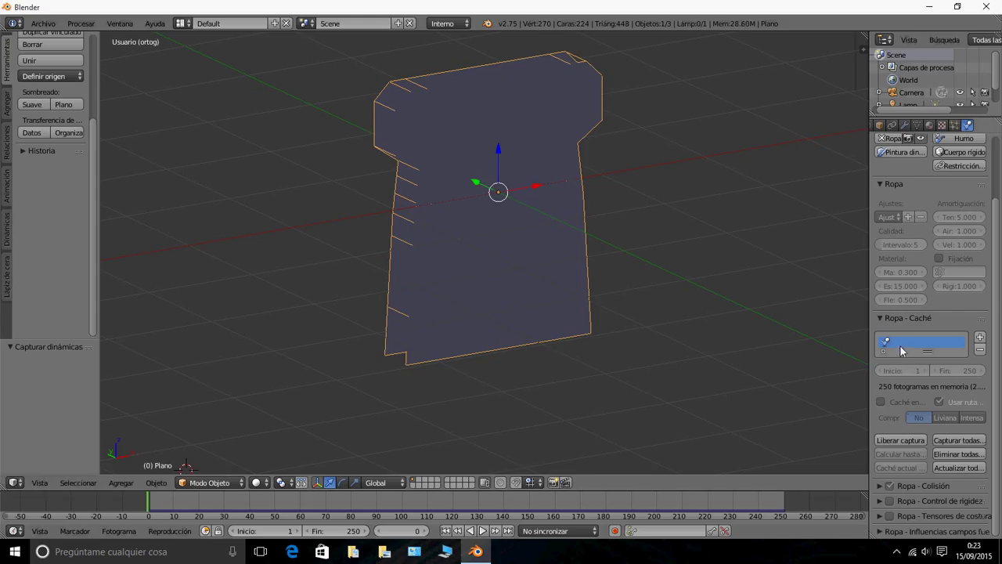
- Free the cloth bake and briefly inspect the cloth collision settings
{"action": "left_click", "coordinate": [899, 441]}
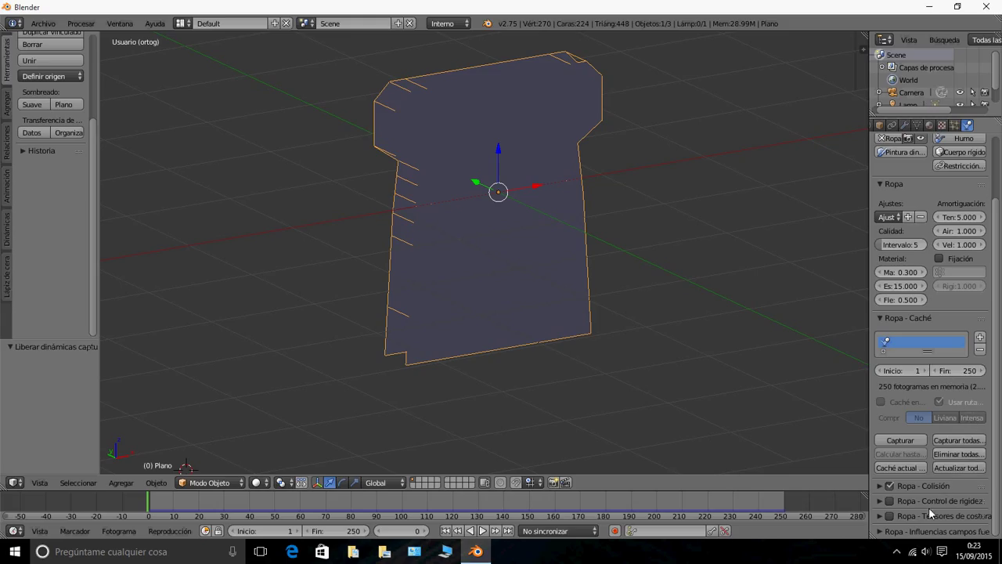
{"action": "left_click", "coordinate": [878, 486]}
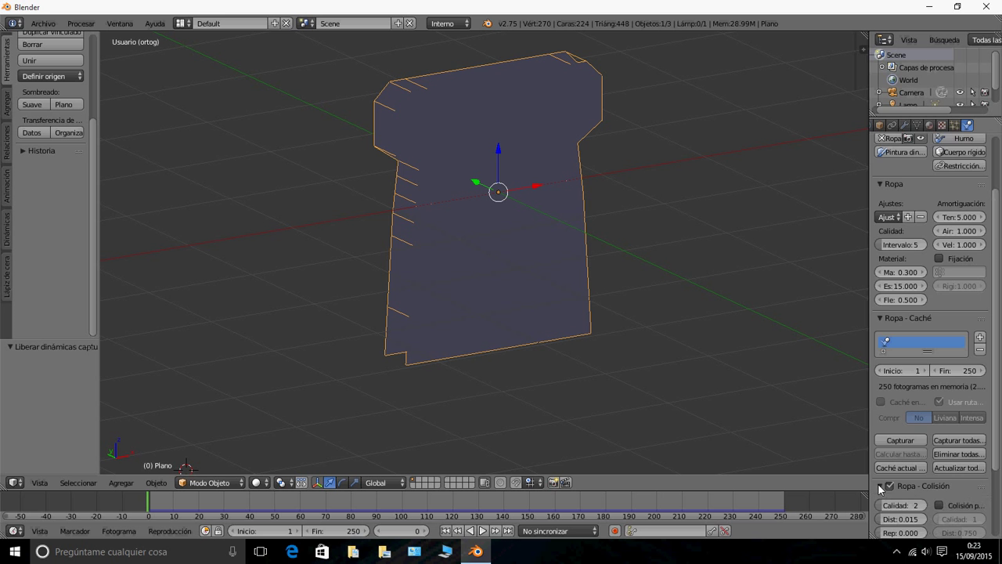
{"action": "scroll", "coordinate": [912, 458], "scroll_direction": "down", "scroll_amount": 3}
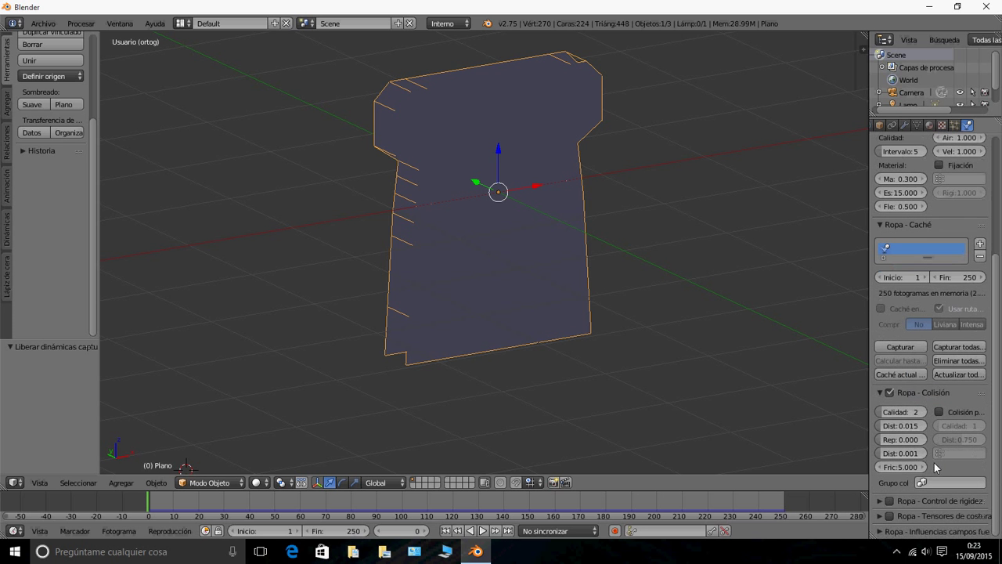
{"action": "left_click", "coordinate": [880, 392]}
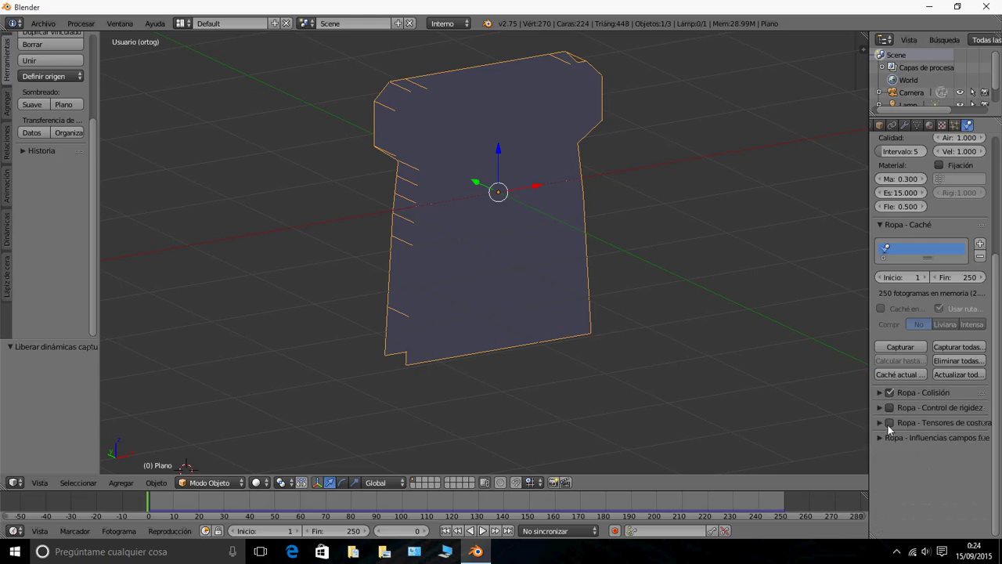
- Enable cloth sewing springs with maximum shrink 1 and sewing force 5
{"action": "left_click", "coordinate": [889, 423]}
{"action": "left_click", "coordinate": [879, 423]}
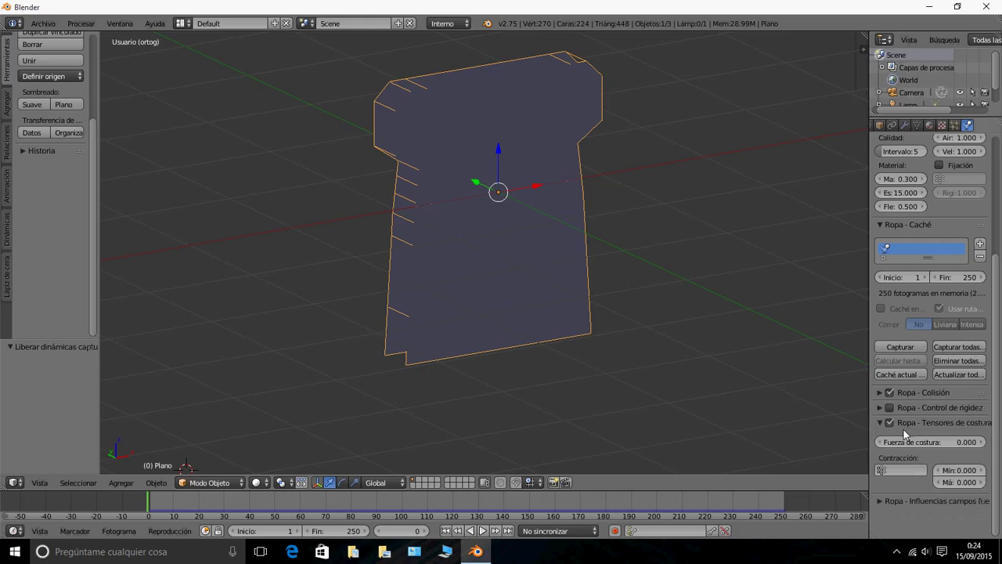
{"action": "left_click", "coordinate": [962, 483]}
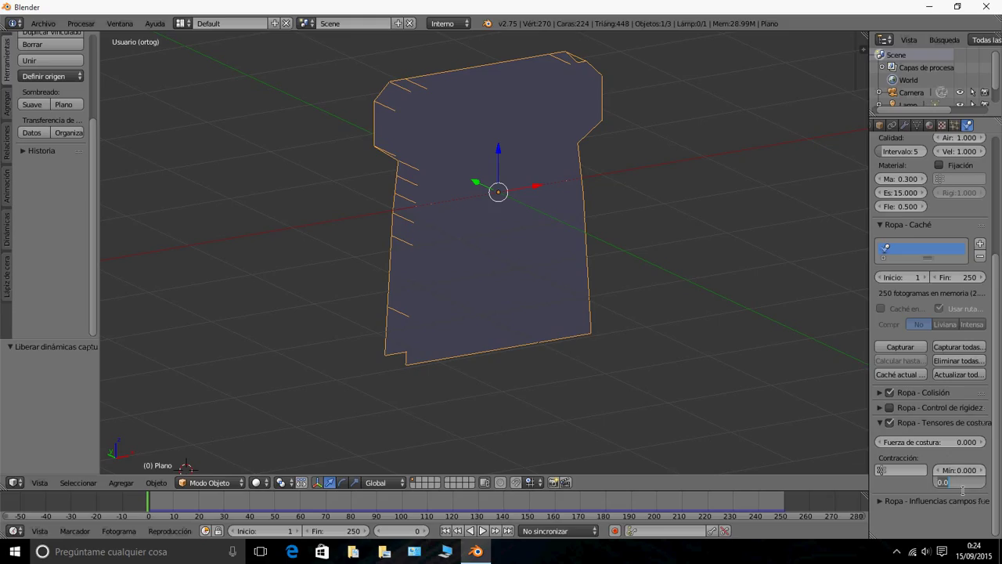
{"action": "type", "text": "1"}
{"action": "key", "text": "Return"}
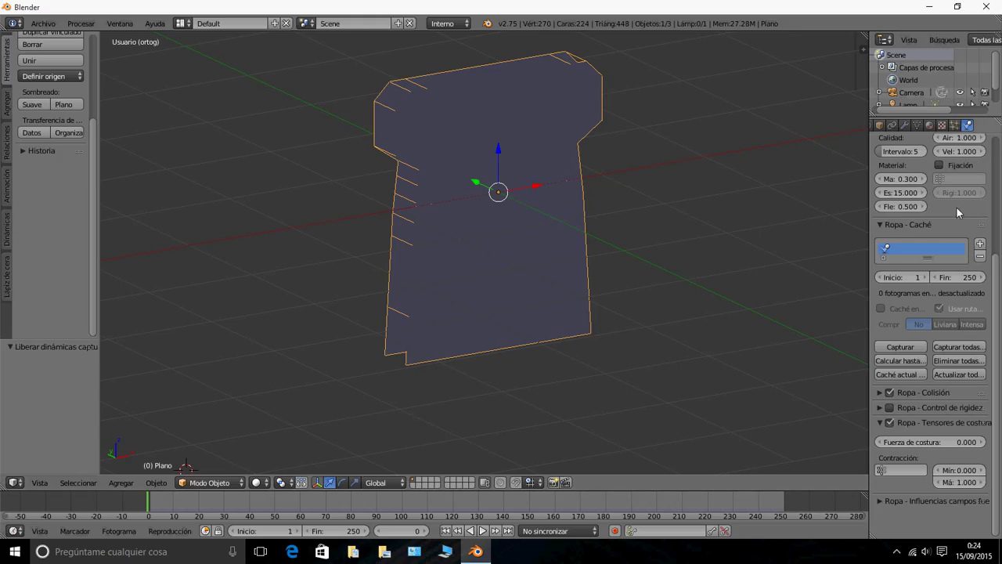
{"action": "left_click", "coordinate": [961, 444]}
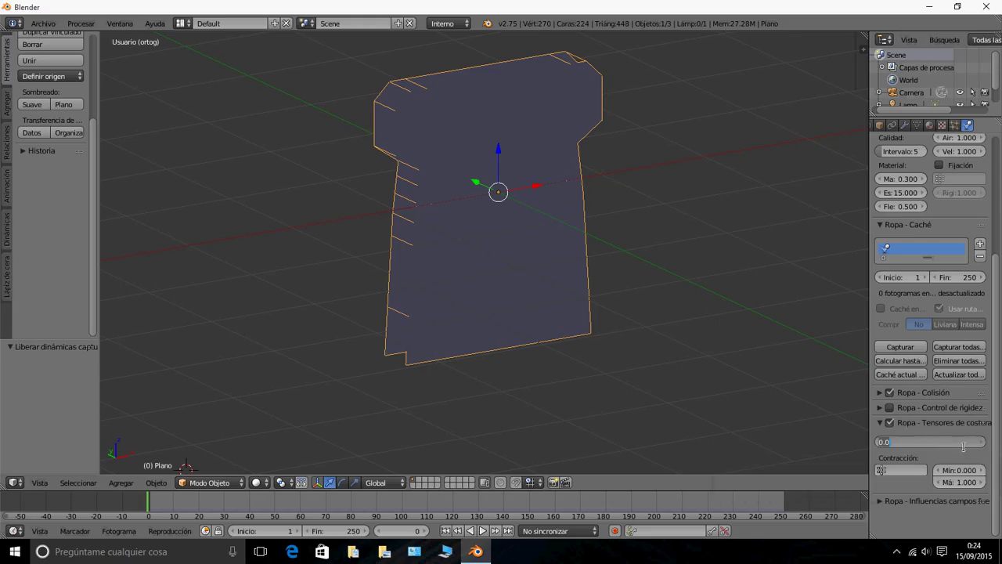
{"action": "type", "text": "5"}
{"action": "key", "text": "Return"}
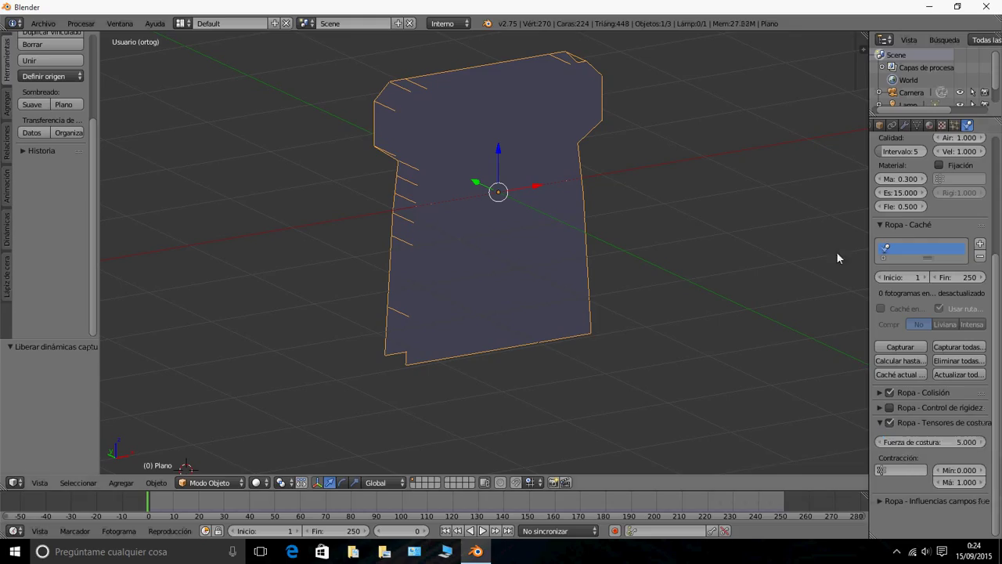
- Re-bake the cloth and scrub through frames 9 and 19 to check the drape
{"action": "left_click", "coordinate": [899, 348]}
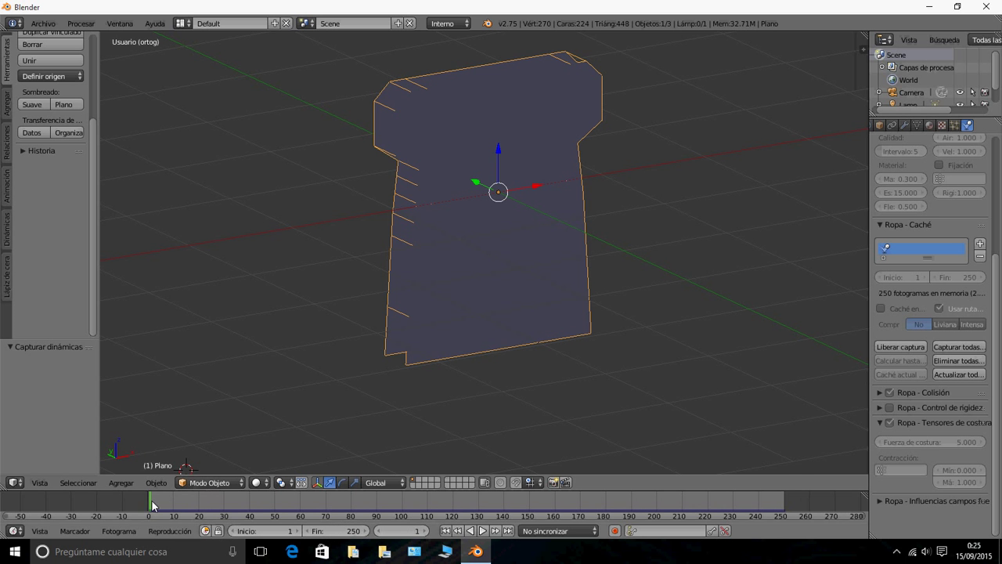
{"action": "left_click_drag", "start_coordinate": [151, 500], "coordinate": [167, 514]}
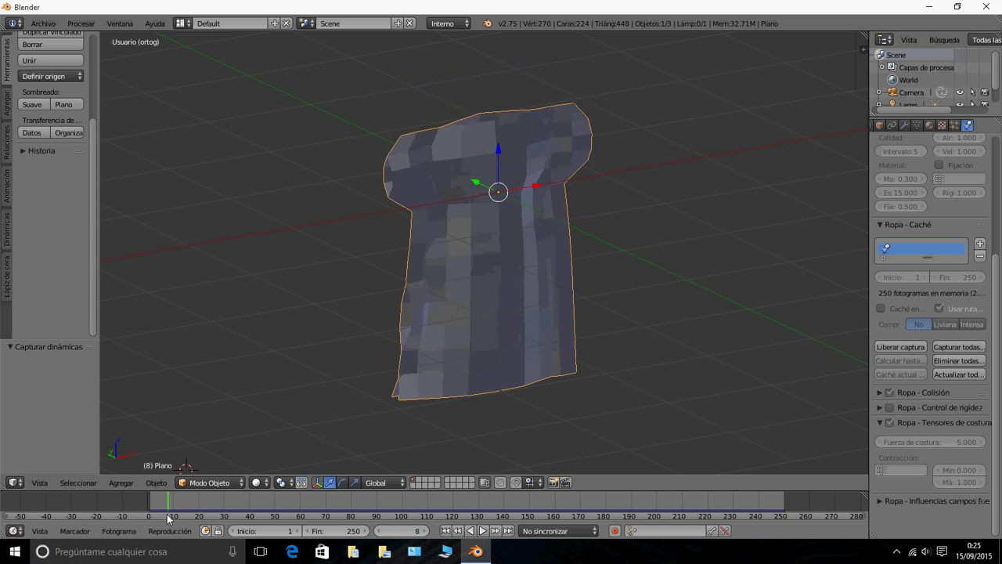
{"action": "middle_click_drag", "start_coordinate": [222, 414], "coordinate": [332, 352]}
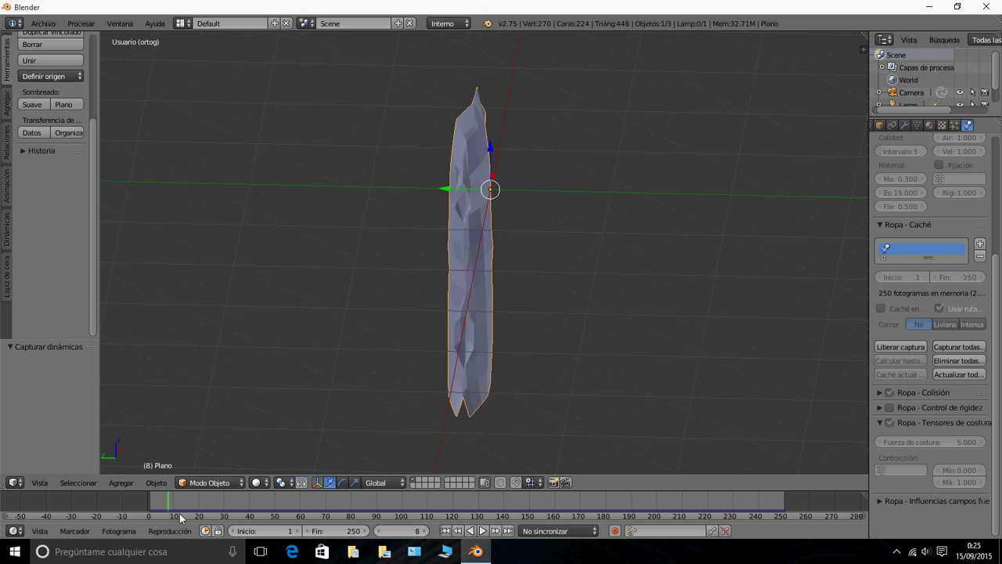
{"action": "left_click_drag", "start_coordinate": [167, 499], "coordinate": [195, 501]}
{"action": "middle_click_drag", "start_coordinate": [249, 376], "coordinate": [273, 385]}
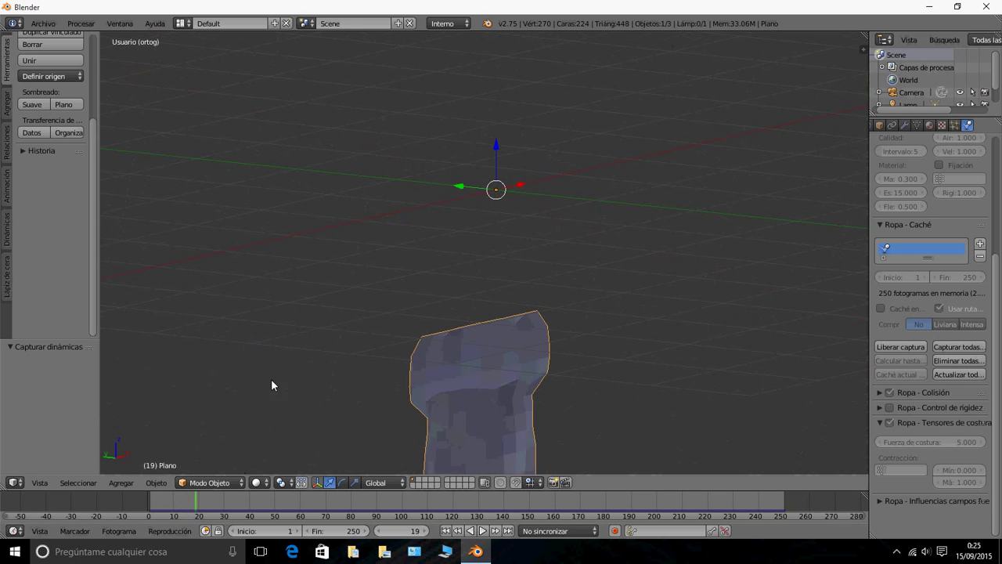
{"action": "left_click_drag", "start_coordinate": [184, 498], "coordinate": [149, 499]}
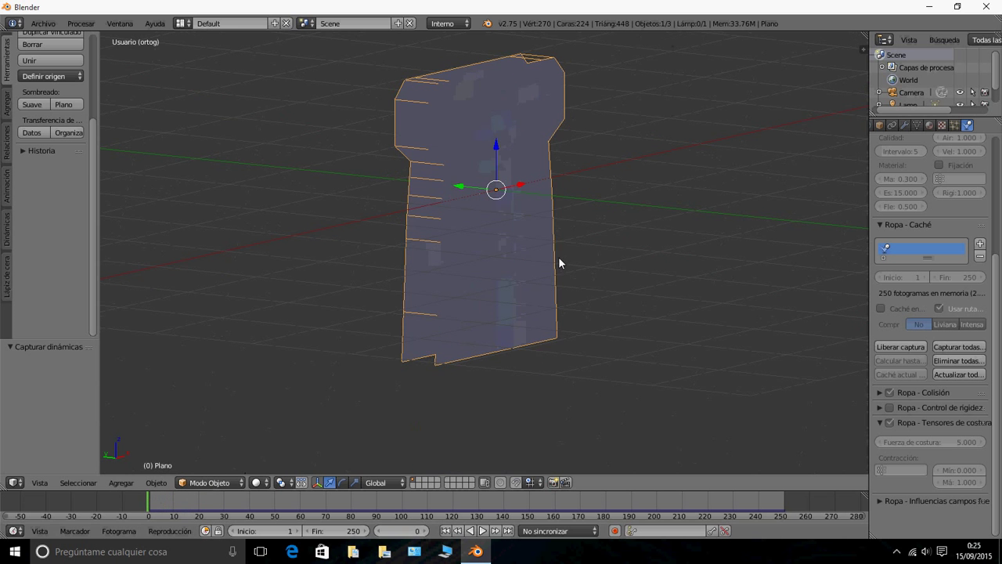
- Play the cloth animation with Alt+A and review the drape around frame 11
{"action": "mouse_move", "coordinate": [554, 266]}
{"action": "middle_mouse_down"}
{"action": "mouse_move", "coordinate": [523, 277]}
{"action": "mouse_move", "coordinate": [504, 217]}
{"action": "middle_mouse_up"}
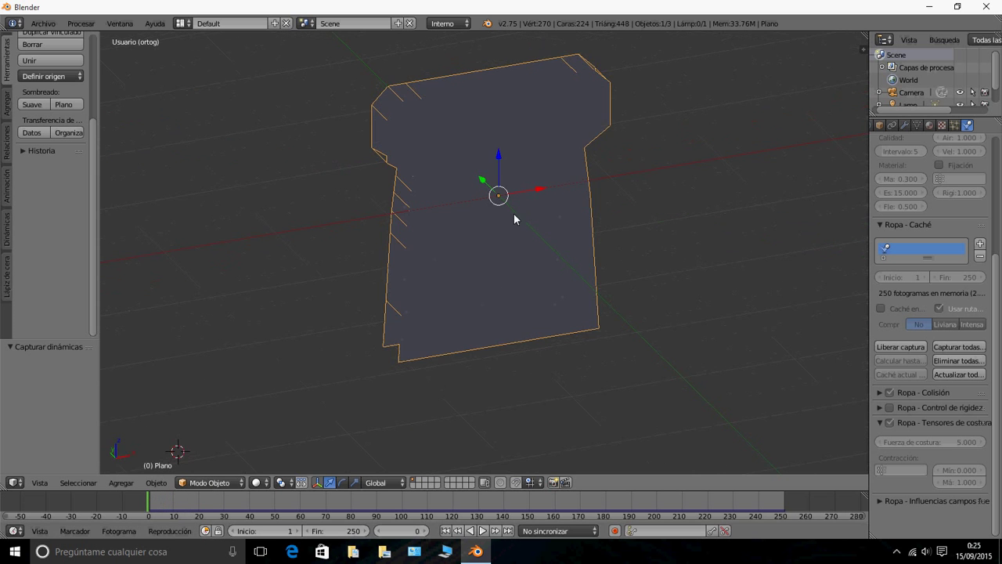
{"action": "scroll", "coordinate": [510, 202], "scroll_direction": "down", "scroll_amount": 2}
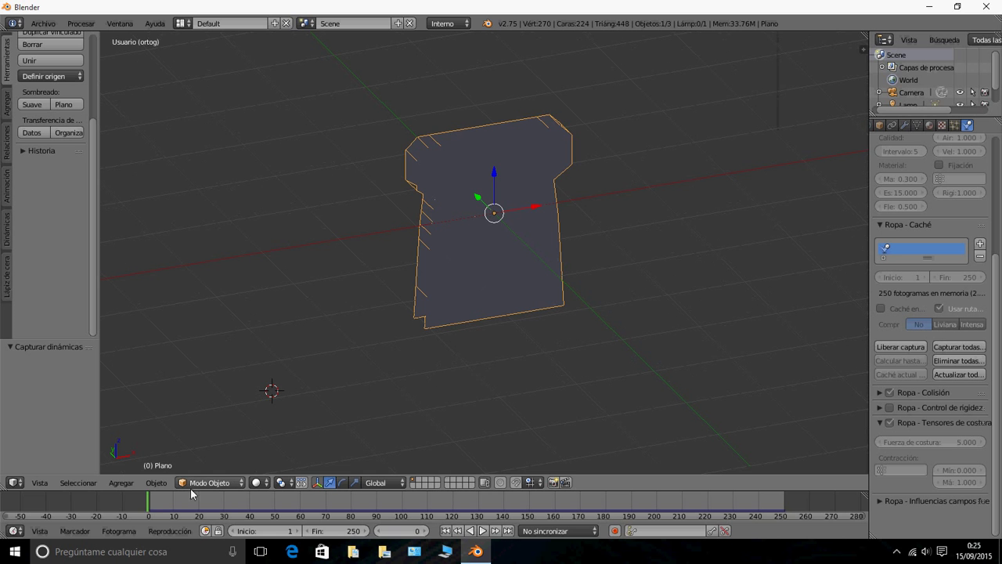
{"action": "key", "text": "alt+a"}
{"action": "left_click_drag", "start_coordinate": [179, 501], "coordinate": [110, 502]}
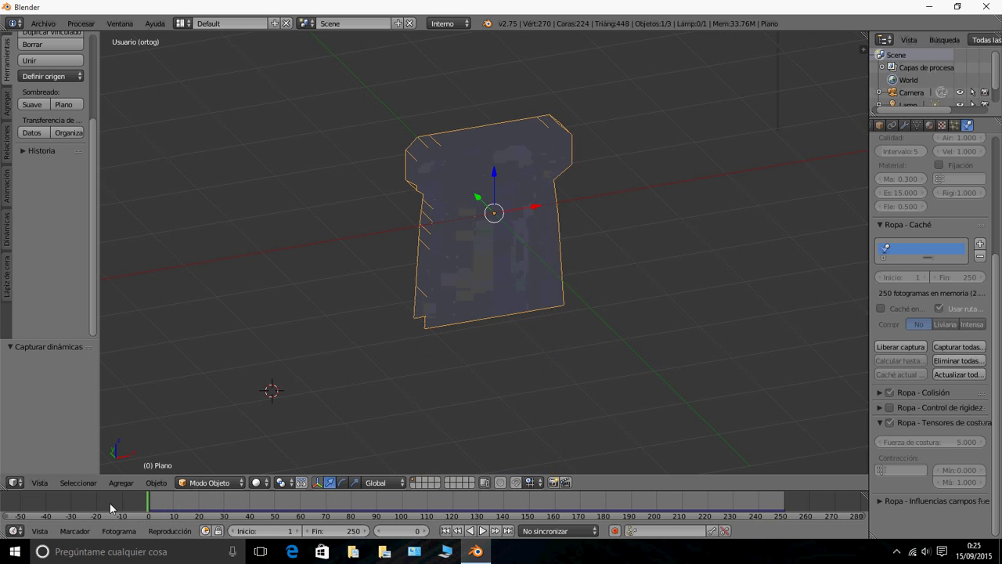
{"action": "middle_click_drag", "start_coordinate": [450, 198], "coordinate": [465, 161]}
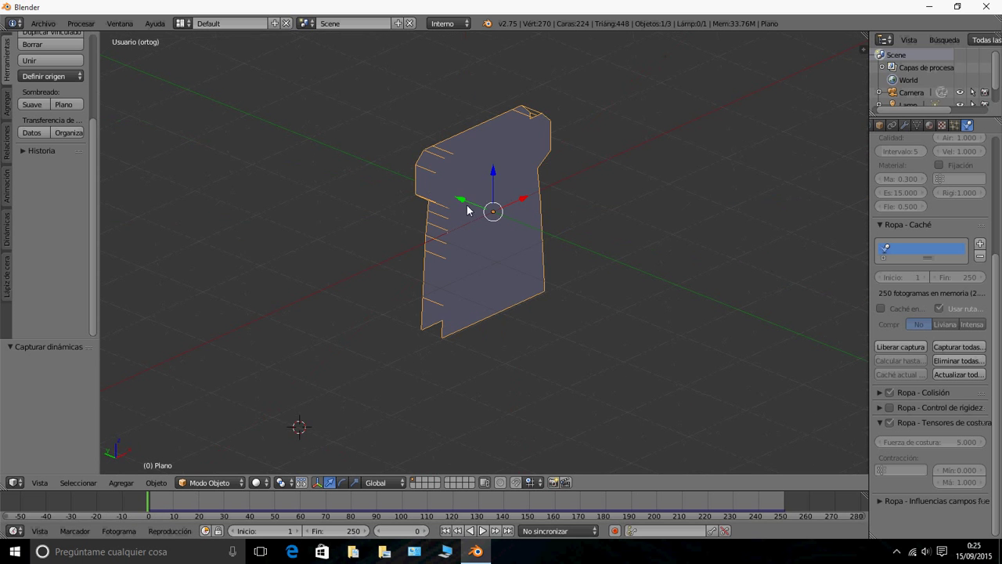
{"action": "mouse_move", "coordinate": [152, 505]}
{"action": "left_mouse_down"}
{"action": "mouse_move", "coordinate": [177, 502]}
{"action": "mouse_move", "coordinate": [148, 502]}
{"action": "left_mouse_up"}
- Deselect everything and add a new cylinder at the 3D cursor
{"action": "key", "text": "a"}
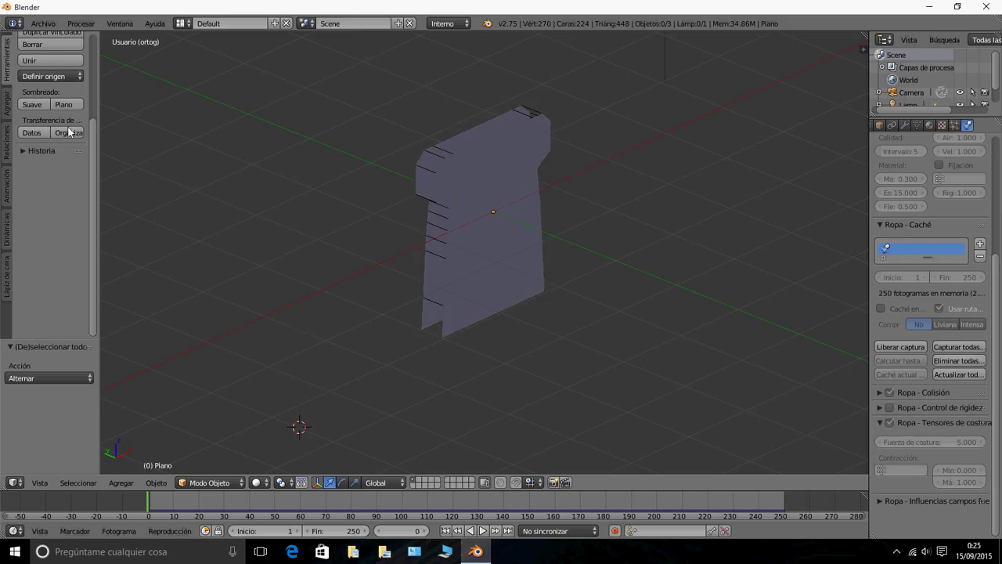
{"action": "left_click", "coordinate": [7, 107]}
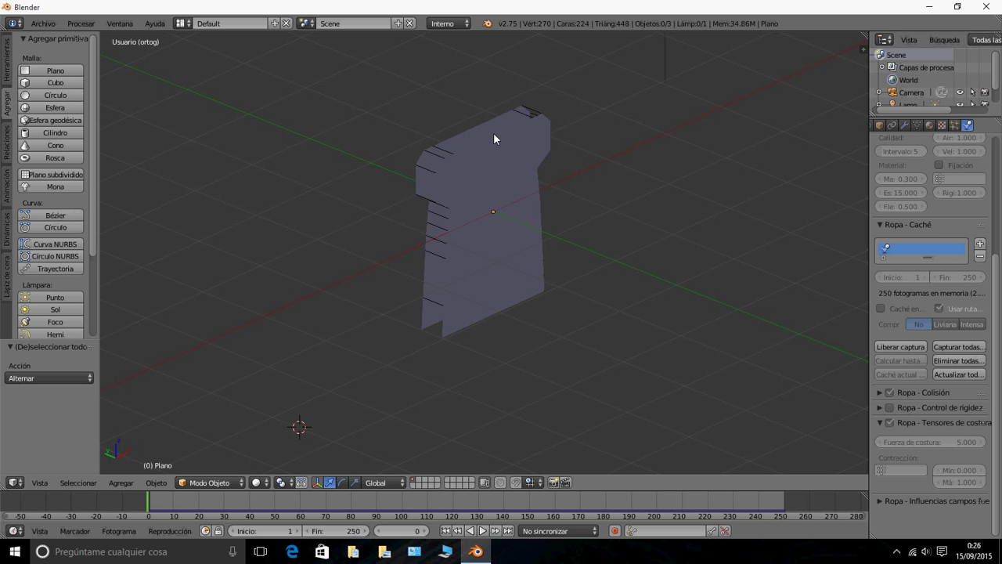
{"action": "mouse_move", "coordinate": [554, 180]}
{"action": "middle_mouse_down"}
{"action": "mouse_move", "coordinate": [541, 156]}
{"action": "mouse_move", "coordinate": [569, 167]}
{"action": "mouse_move", "coordinate": [557, 164]}
{"action": "middle_mouse_up"}
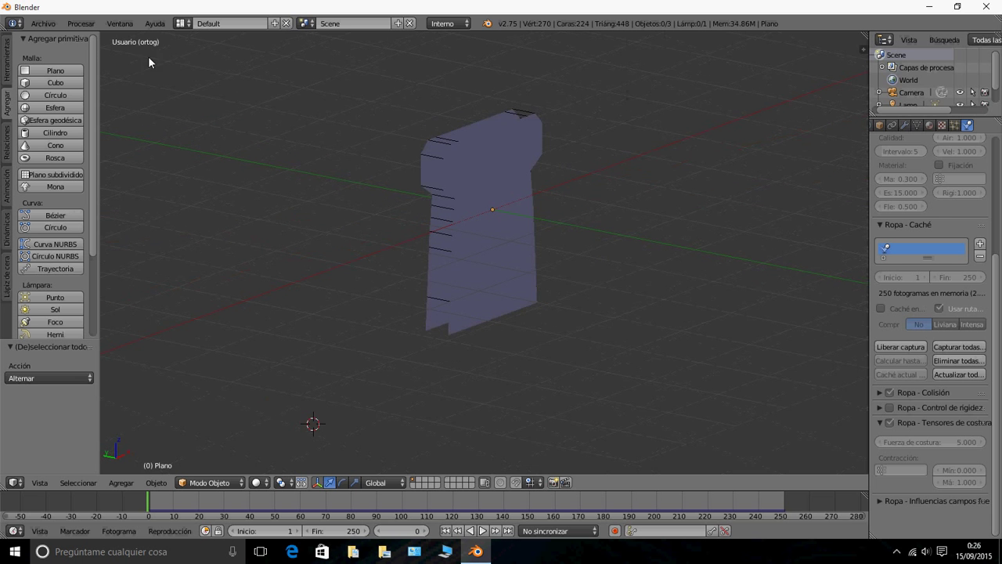
{"action": "left_click", "coordinate": [50, 134]}
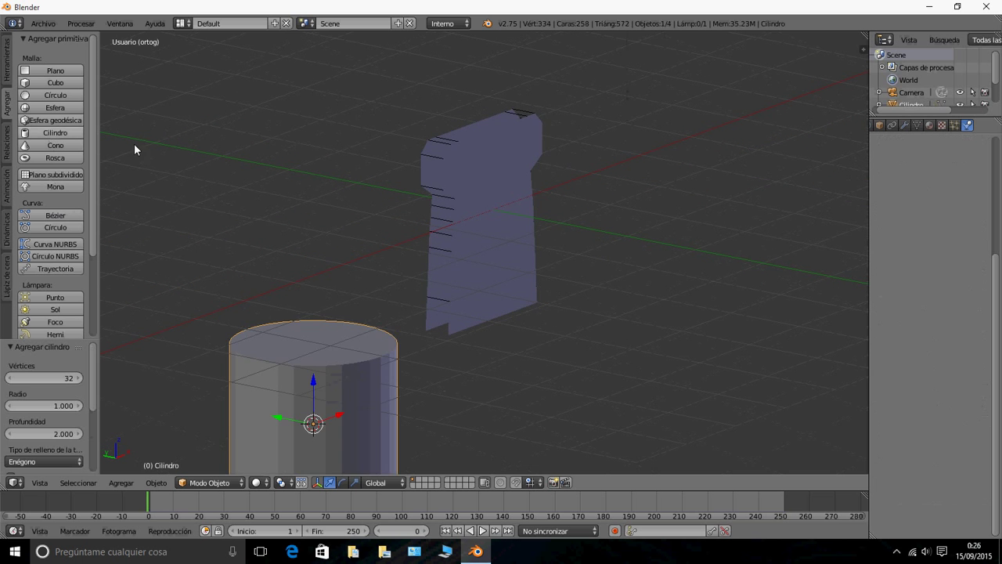
{"action": "scroll", "coordinate": [371, 320], "scroll_direction": "down", "scroll_amount": 3}
{"action": "middle_click_drag", "start_coordinate": [376, 325], "coordinate": [404, 373]}
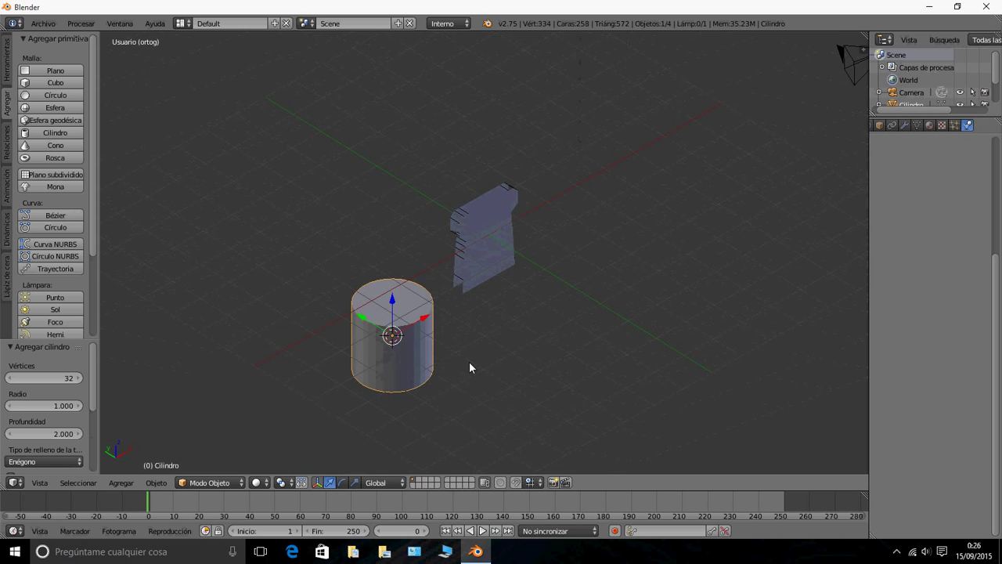
{"action": "middle_click_drag", "start_coordinate": [469, 361], "coordinate": [556, 392]}
- Shrink the cylinder to 0.269 and raise it to Z 2.454
{"action": "key", "text": "s"}
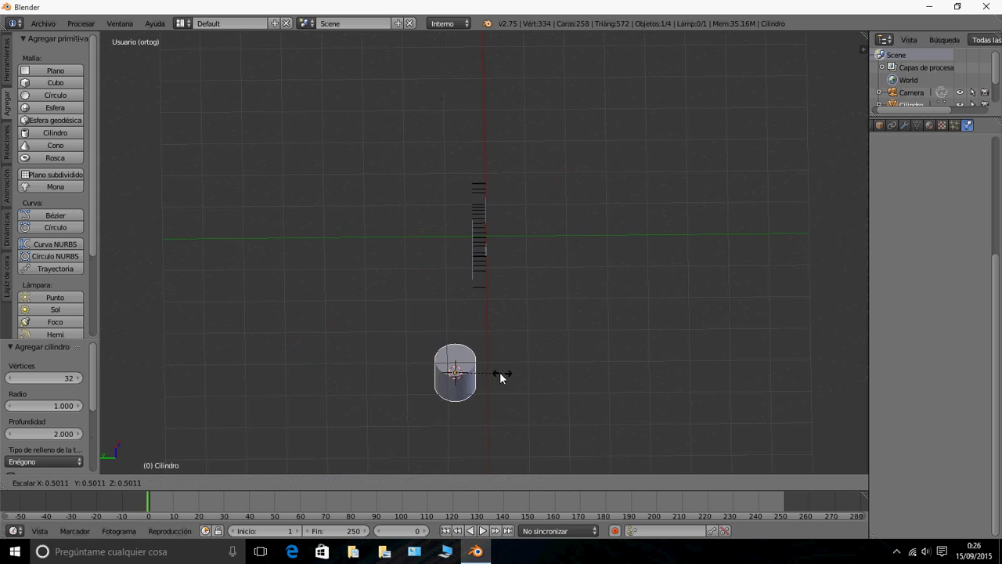
{"action": "left_click", "coordinate": [485, 368]}
{"action": "middle_click_drag", "start_coordinate": [489, 368], "coordinate": [476, 329]}
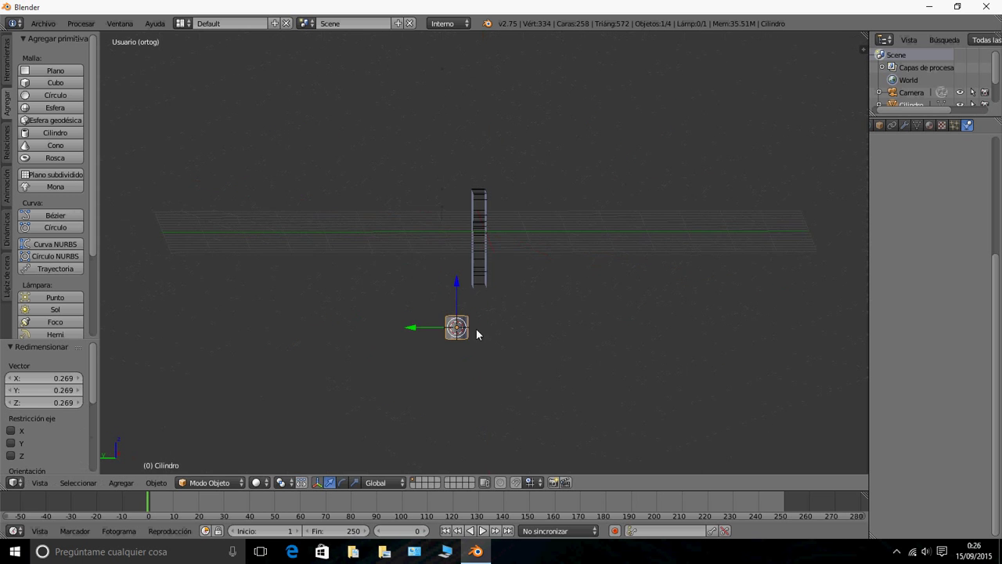
{"action": "key", "text": "g"}
{"action": "key", "text": "z"}
{"action": "left_click", "coordinate": [466, 189]}
{"action": "middle_click_drag", "start_coordinate": [467, 189], "coordinate": [474, 314]}
{"action": "scroll", "coordinate": [473, 315], "scroll_direction": "up", "scroll_amount": 4}
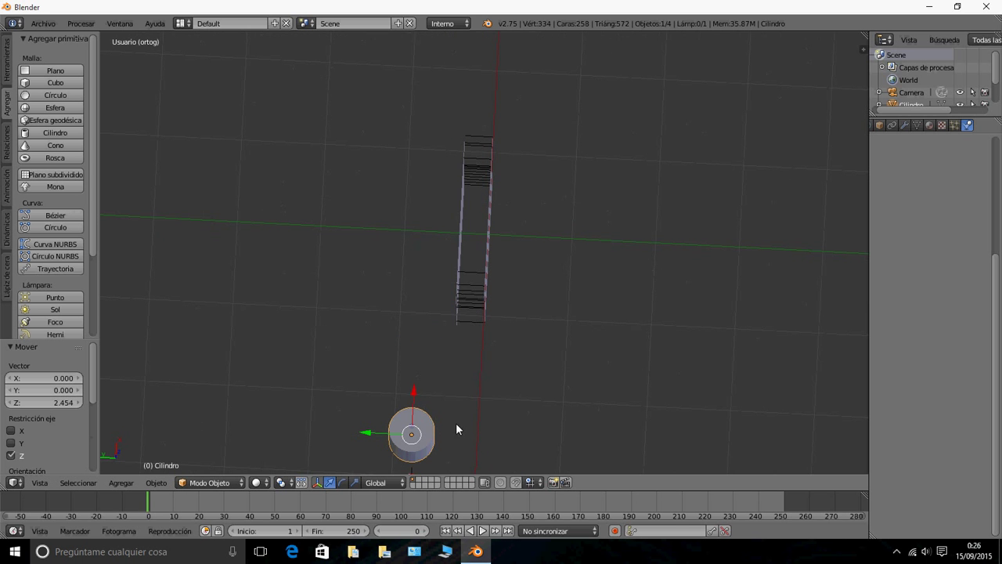
{"action": "middle_click_drag", "start_coordinate": [448, 404], "coordinate": [461, 341]}
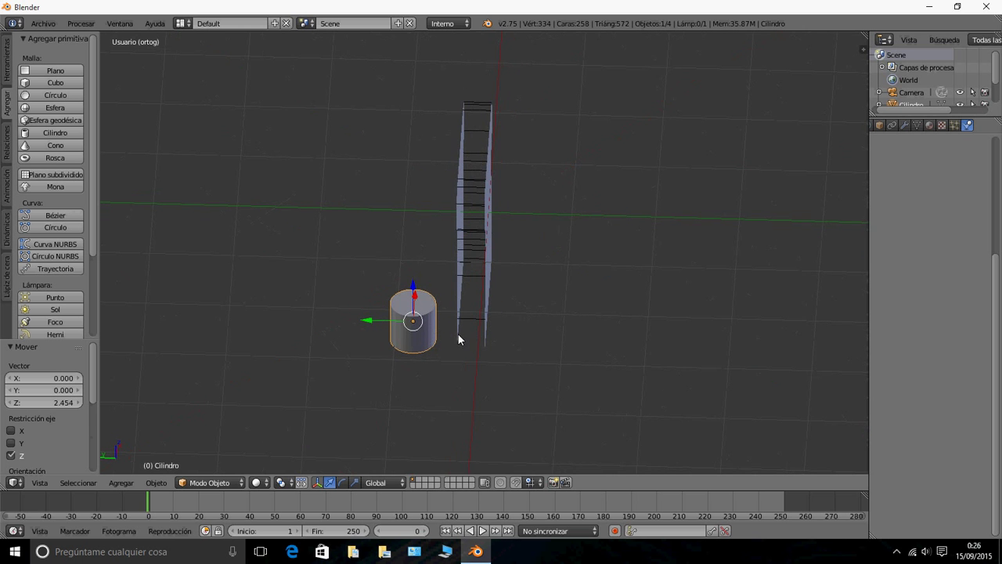
- Flatten the cylinder by scaling it along the Y axis
{"action": "key", "text": "s"}
{"action": "key", "text": "y"}
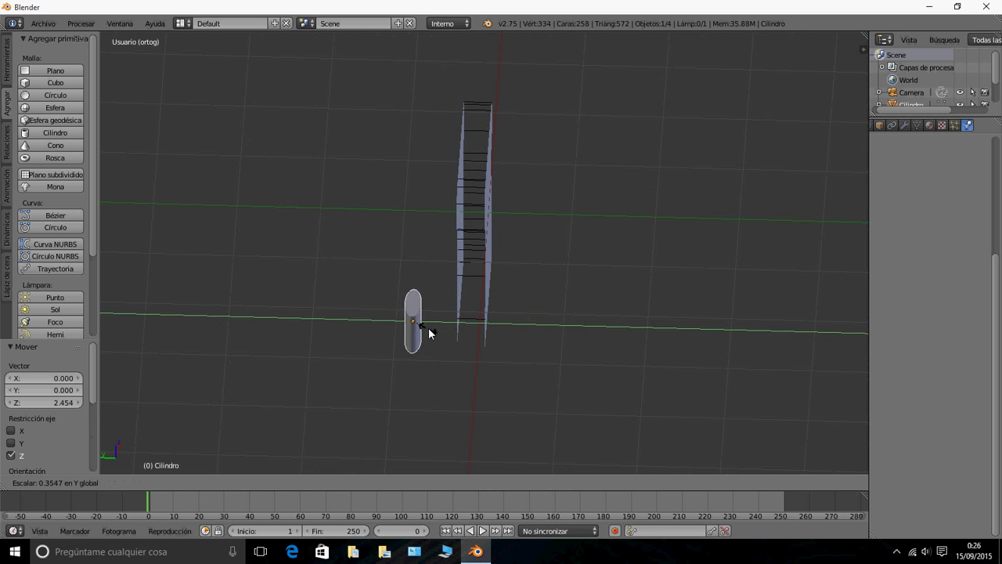
{"action": "left_click", "coordinate": [430, 331]}
{"action": "middle_click_drag", "start_coordinate": [430, 331], "coordinate": [378, 335]}
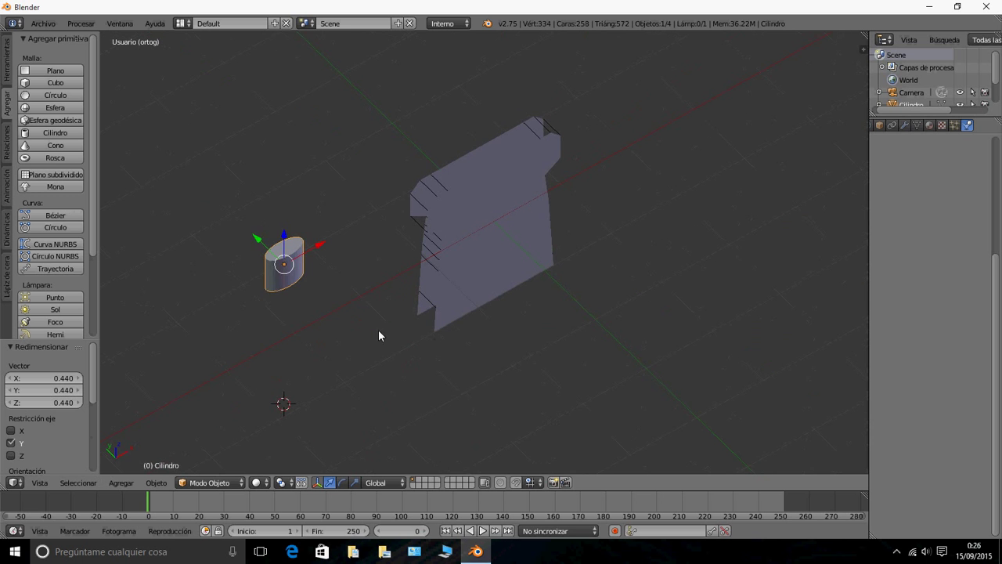
- Move the cylinder along X and then Y onto the cloth profile's centre
{"action": "key", "text": "g"}
{"action": "key", "text": "x"}
{"action": "left_click", "coordinate": [505, 151]}
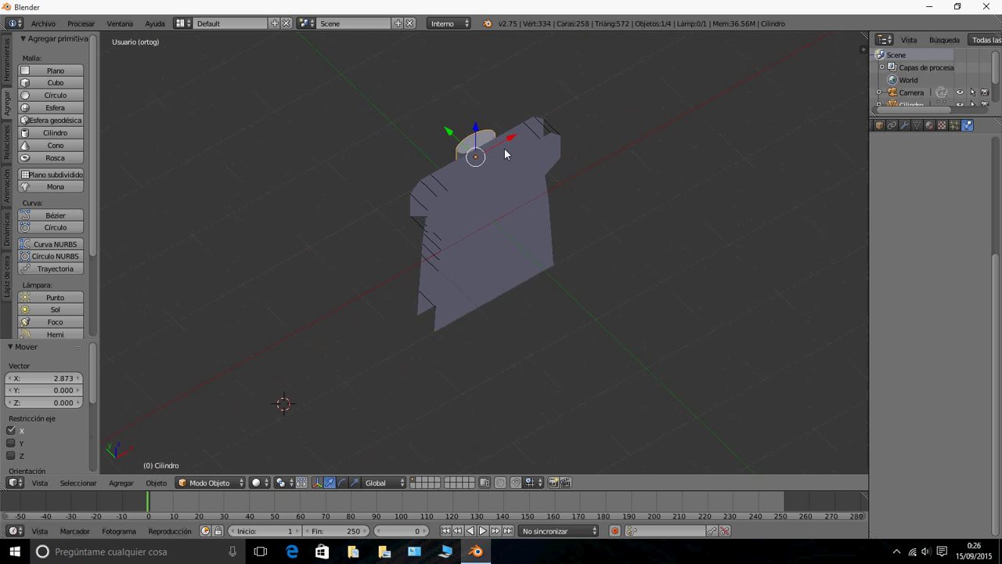
{"action": "key", "text": "g"}
{"action": "key", "text": "y"}
{"action": "left_click", "coordinate": [477, 160]}
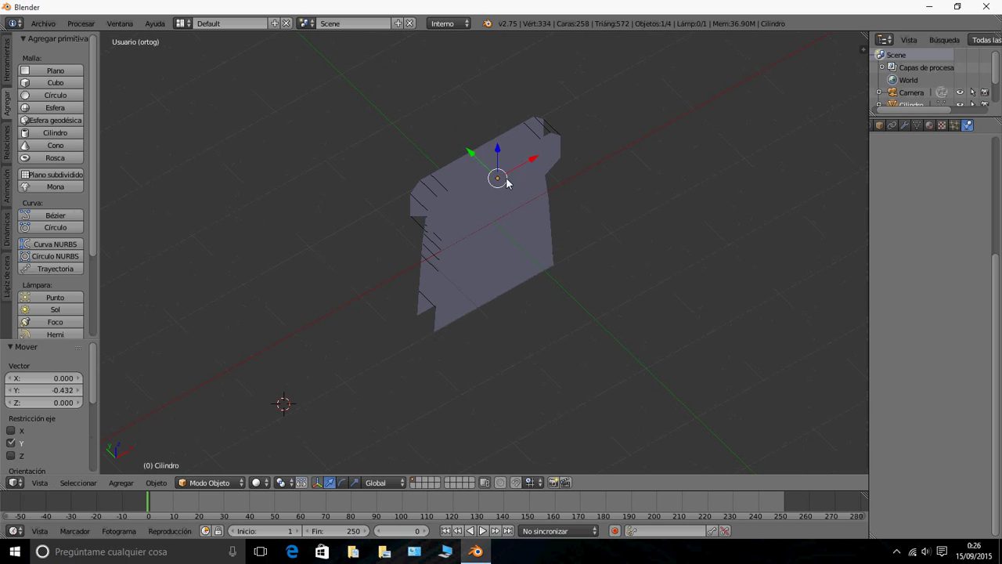
{"action": "middle_click_drag", "start_coordinate": [508, 180], "coordinate": [431, 214]}
- Nudge the cylinder along Y, enlarge it evenly, and slide it along X
{"action": "left_click_drag", "start_coordinate": [426, 199], "coordinate": [441, 193]}
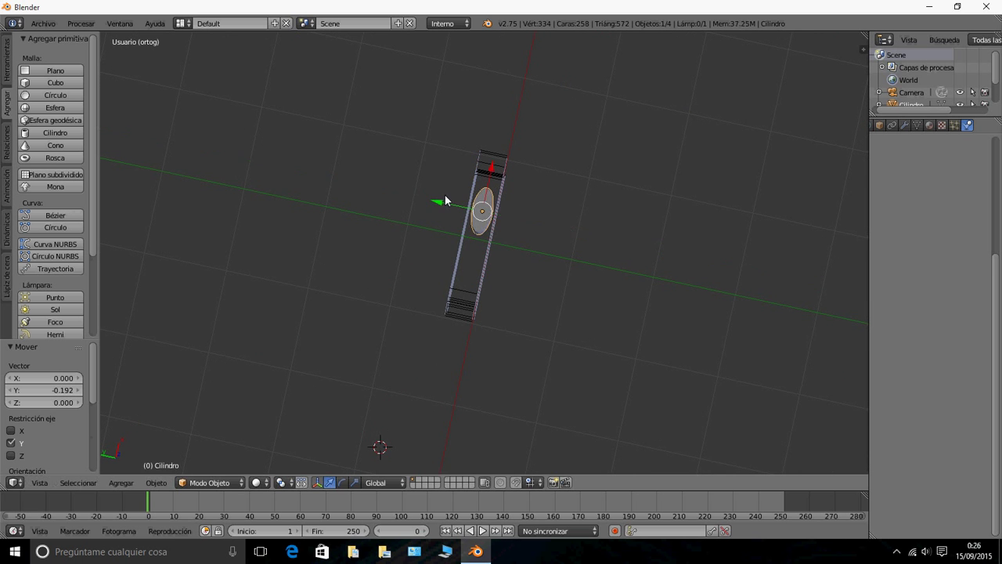
{"action": "scroll", "coordinate": [434, 188], "scroll_direction": "up", "scroll_amount": 5}
{"action": "middle_click_drag", "start_coordinate": [423, 179], "coordinate": [438, 197]}
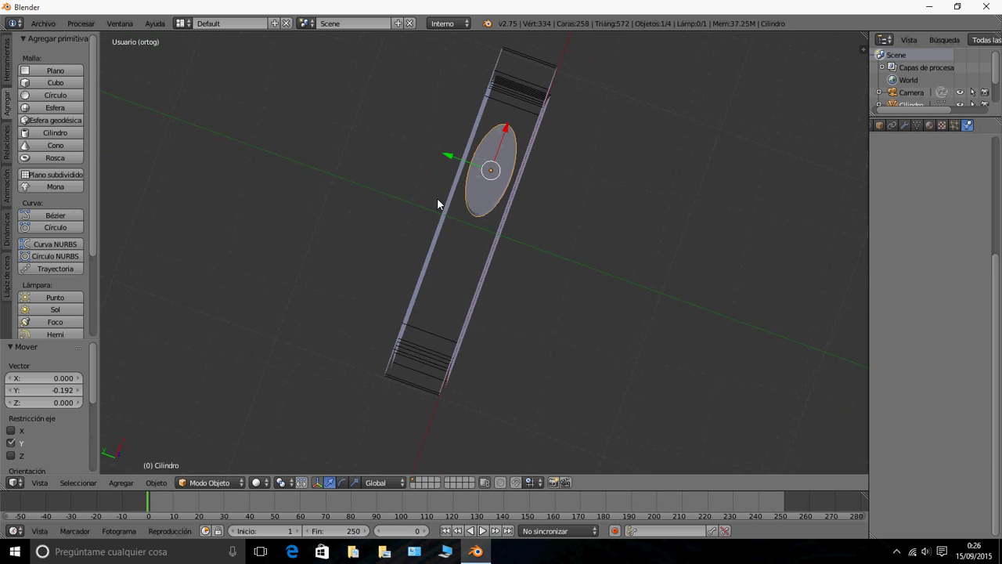
{"action": "key", "text": "s"}
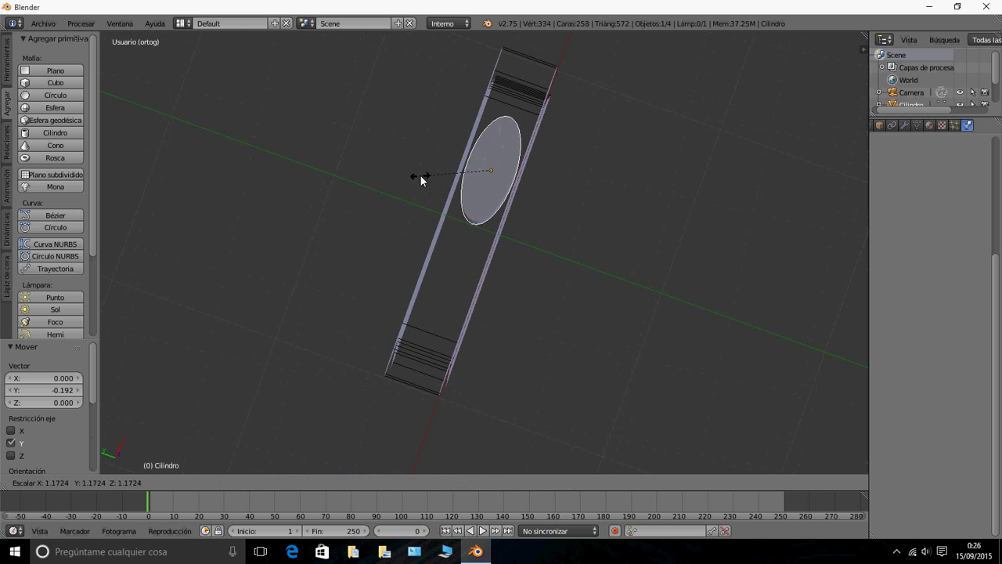
{"action": "left_click", "coordinate": [418, 171]}
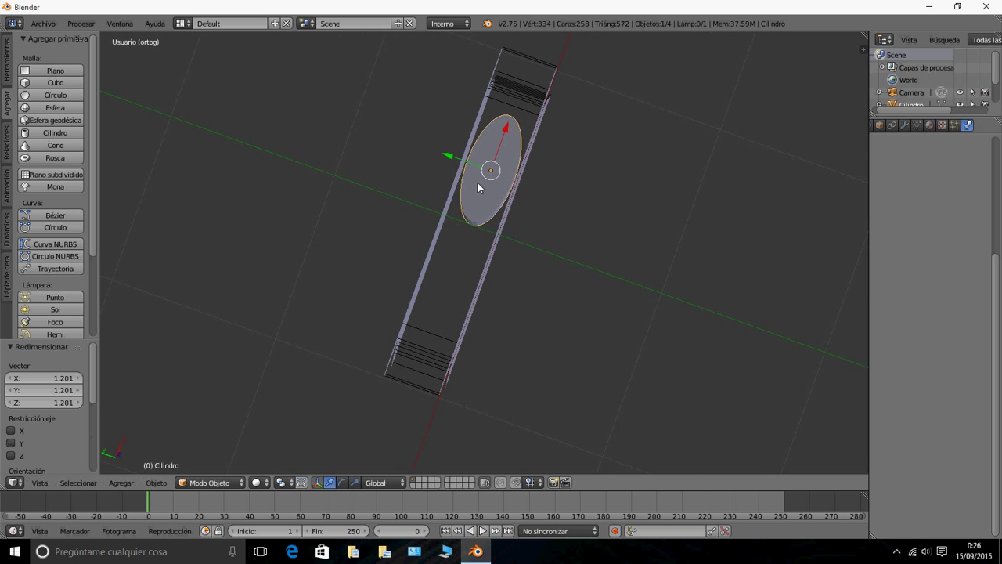
{"action": "middle_click_drag", "start_coordinate": [477, 182], "coordinate": [336, 196]}
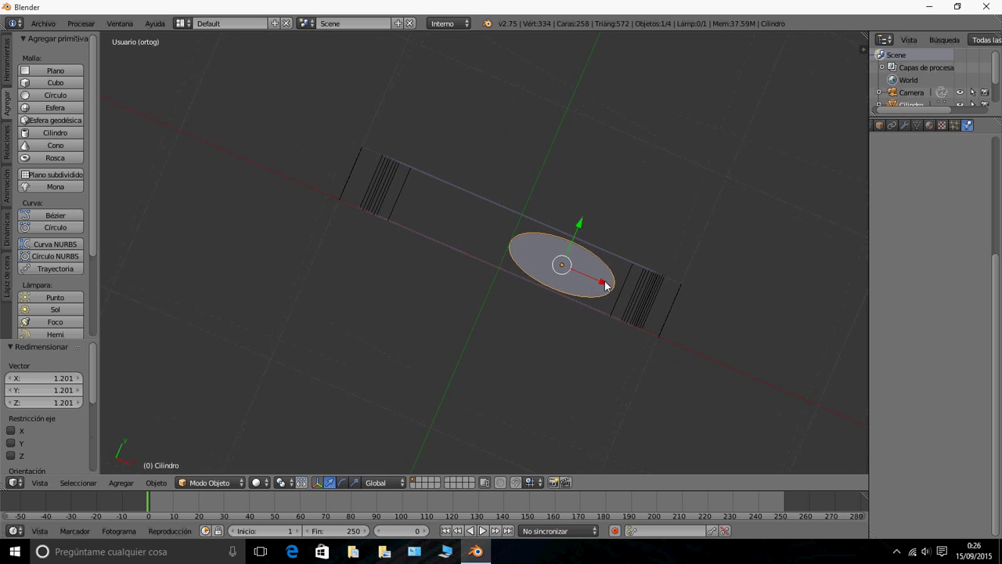
{"action": "left_click_drag", "start_coordinate": [606, 285], "coordinate": [552, 263]}
{"action": "middle_click_drag", "start_coordinate": [553, 264], "coordinate": [446, 279]}
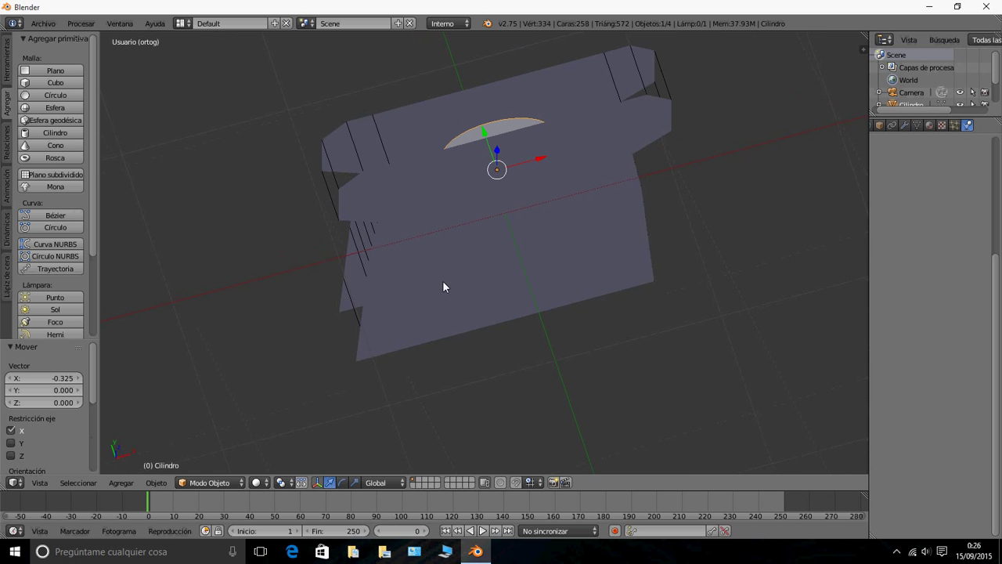
- Stretch the cylinder taller along Z, enlarge it evenly, and centre it vertically
{"action": "key", "text": "s"}
{"action": "key", "text": "z"}
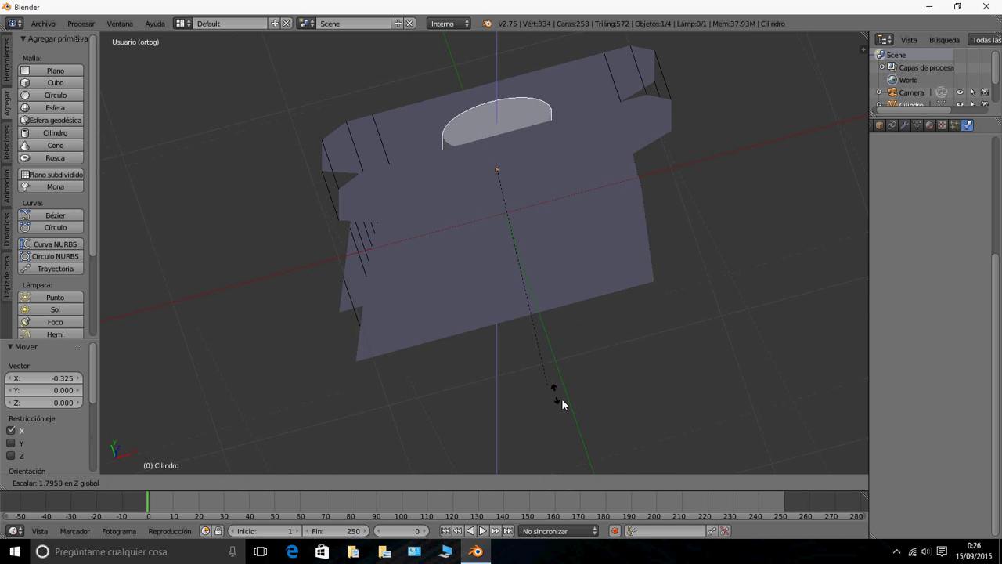
{"action": "left_click", "coordinate": [684, 467]}
{"action": "middle_click_drag", "start_coordinate": [663, 394], "coordinate": [641, 296]}
{"action": "scroll", "coordinate": [636, 298], "scroll_direction": "down", "scroll_amount": 2}
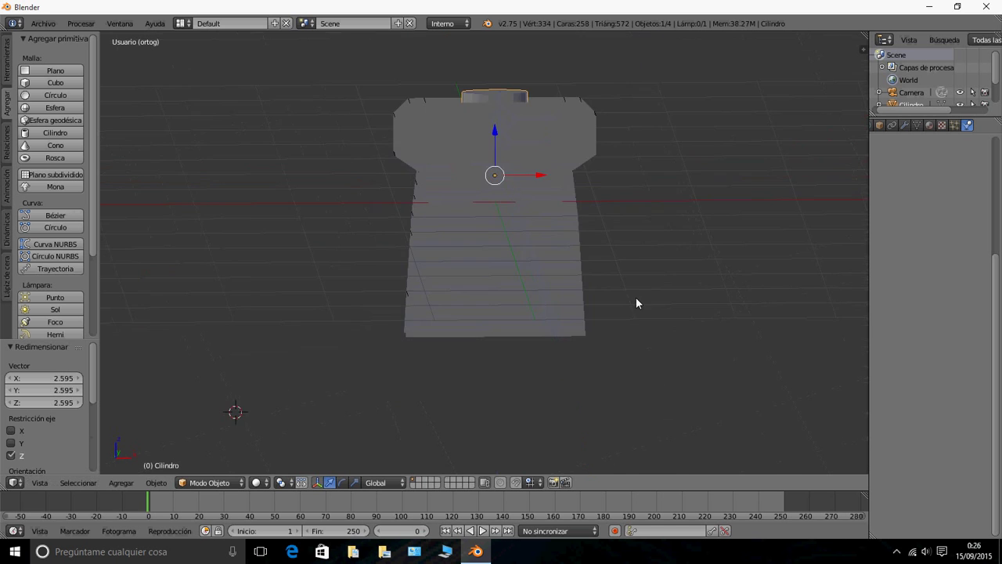
{"action": "key", "text": "s"}
{"action": "key", "text": "z"}
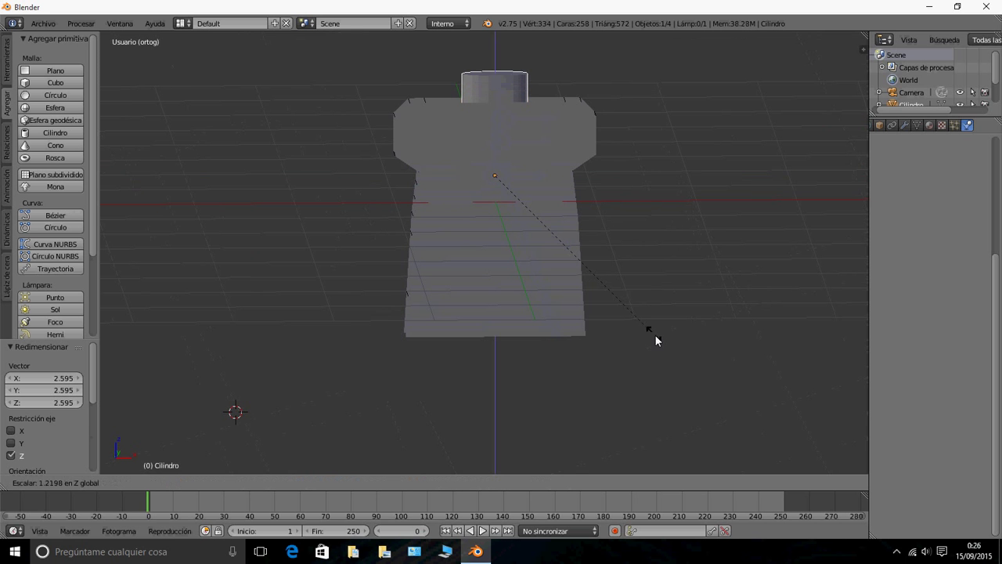
{"action": "left_click", "coordinate": [662, 315]}
{"action": "left_click_drag", "start_coordinate": [497, 130], "coordinate": [507, 172]}
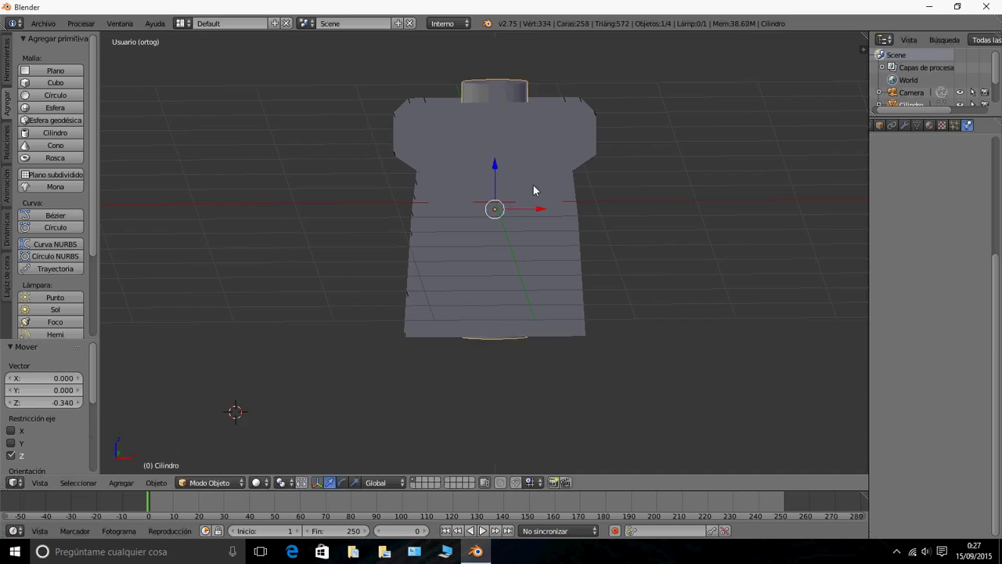
{"action": "key", "text": "s"}
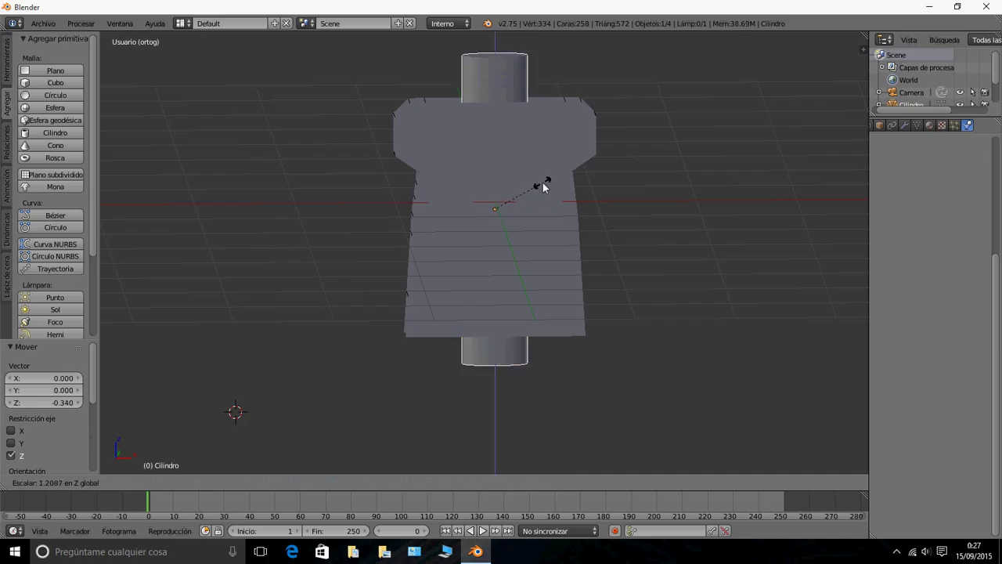
{"action": "left_click", "coordinate": [543, 183]}
{"action": "left_click_drag", "start_coordinate": [496, 163], "coordinate": [507, 171]}
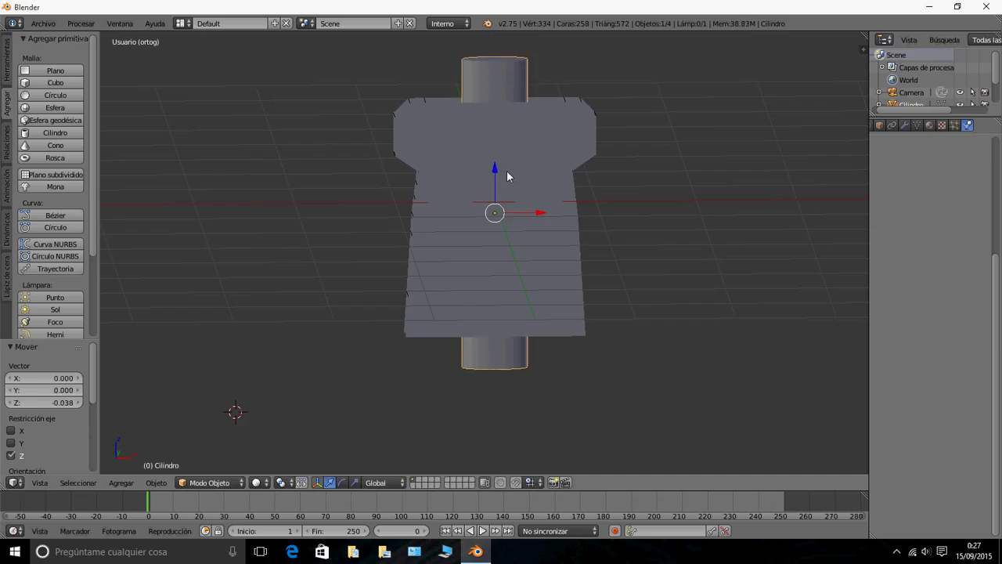
- Widen the cylinder along the X axis
{"action": "middle_click_drag", "start_coordinate": [512, 167], "coordinate": [508, 215]}
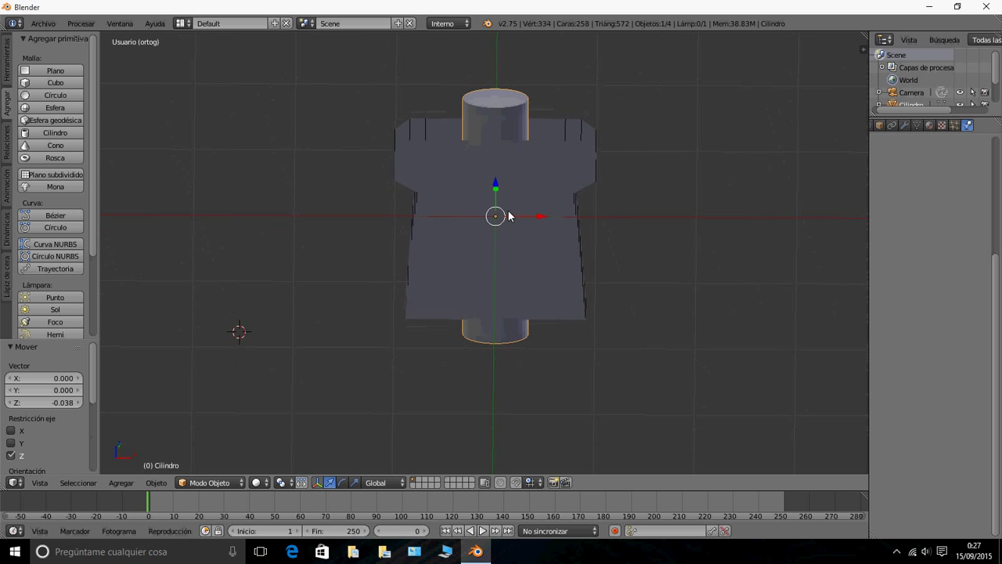
{"action": "key", "text": "s"}
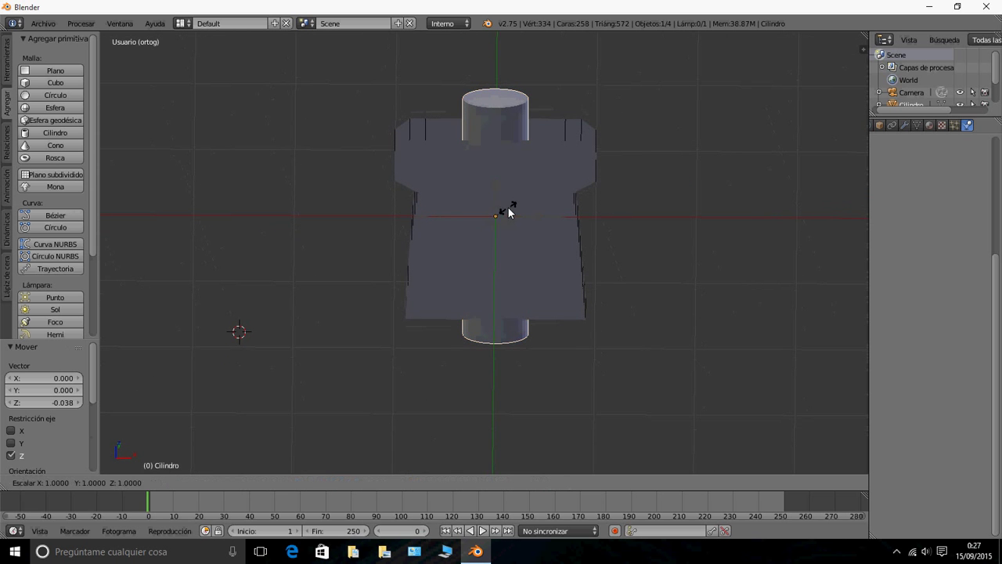
{"action": "key", "text": "x"}
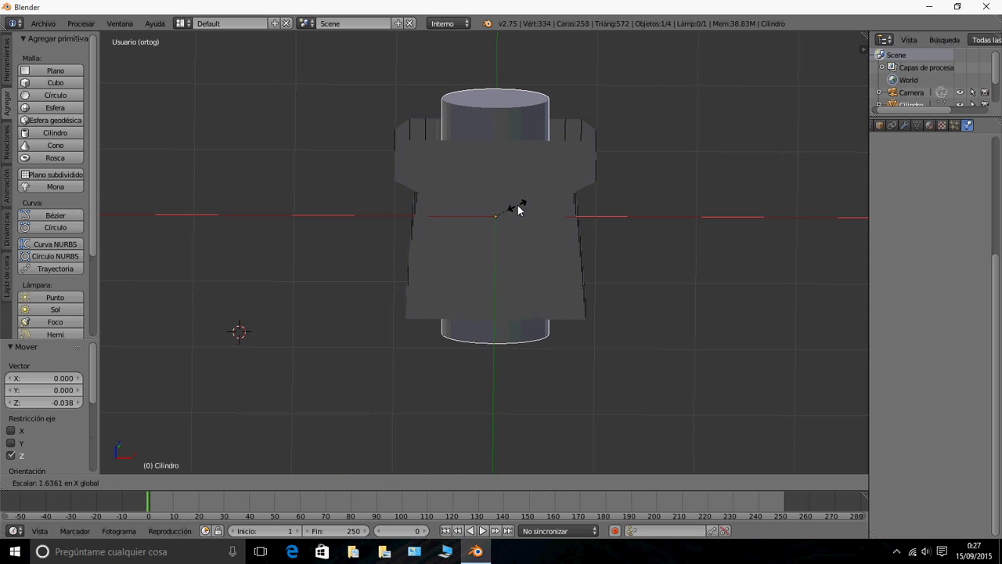
{"action": "left_click", "coordinate": [523, 205]}
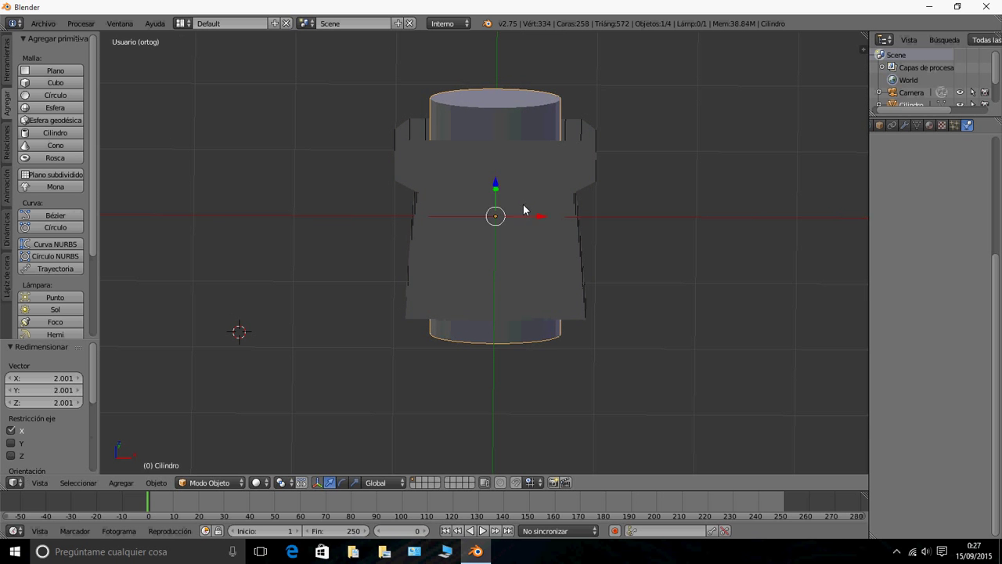
{"action": "middle_click_drag", "start_coordinate": [523, 205], "coordinate": [639, 113]}
{"action": "scroll", "coordinate": [670, 119], "scroll_direction": "up", "scroll_amount": 3}
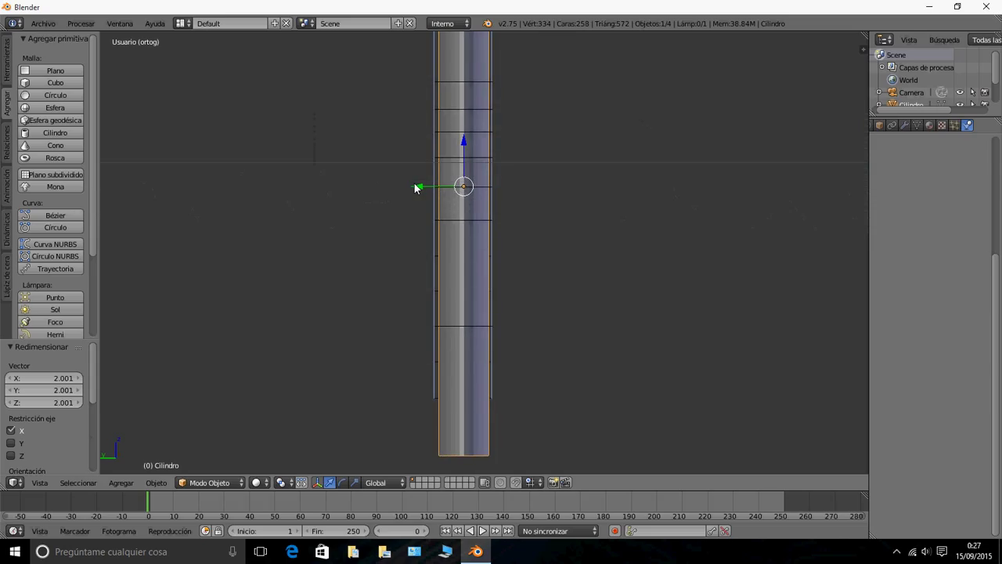
- Nudge the cylinder 0.007 along Y to centre it between the cloth profiles
{"action": "left_click_drag", "start_coordinate": [415, 186], "coordinate": [413, 182]}
{"action": "middle_click_drag", "start_coordinate": [459, 172], "coordinate": [355, 195]}
{"action": "scroll", "coordinate": [423, 213], "scroll_direction": "up", "scroll_amount": 4}
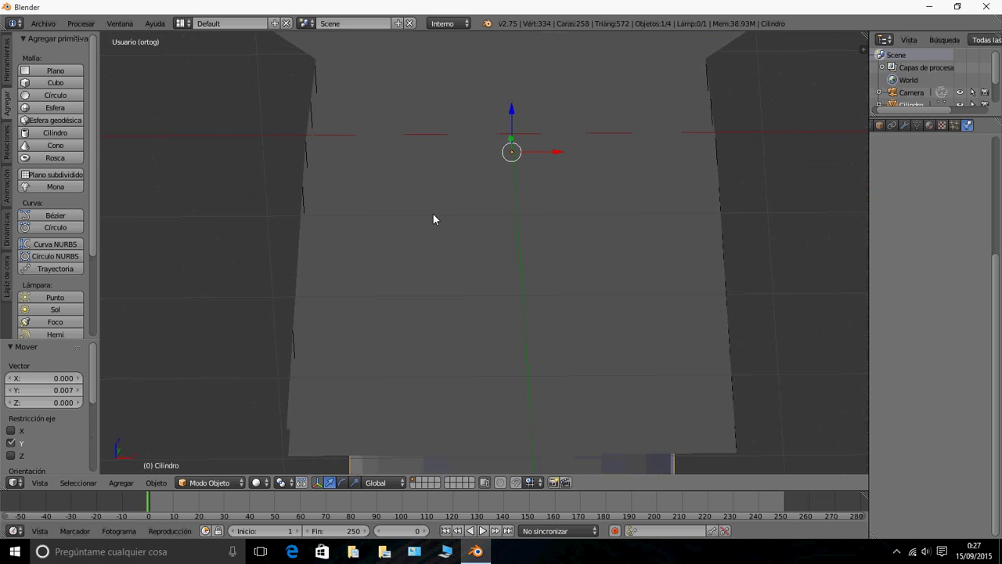
{"action": "scroll", "coordinate": [429, 205], "scroll_direction": "down", "scroll_amount": 5}
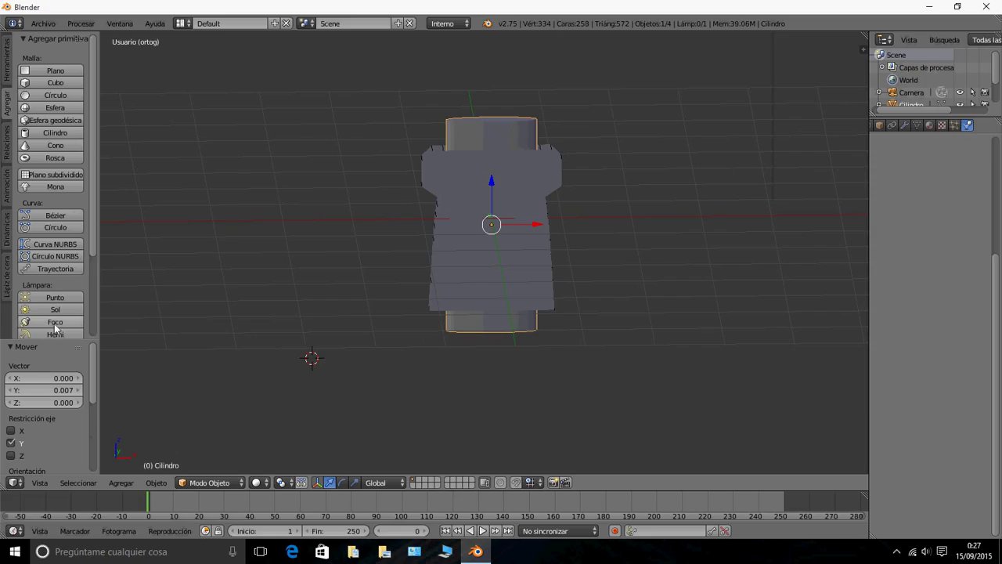
{"action": "scroll", "coordinate": [55, 329], "scroll_direction": "down", "scroll_amount": 3}
{"action": "scroll", "coordinate": [55, 329], "scroll_direction": "up", "scroll_amount": 5}
- Duplicate the cylinder with Duplicar and set the copy's Y rotation Ángulo to 90
{"action": "left_click", "coordinate": [10, 69]}
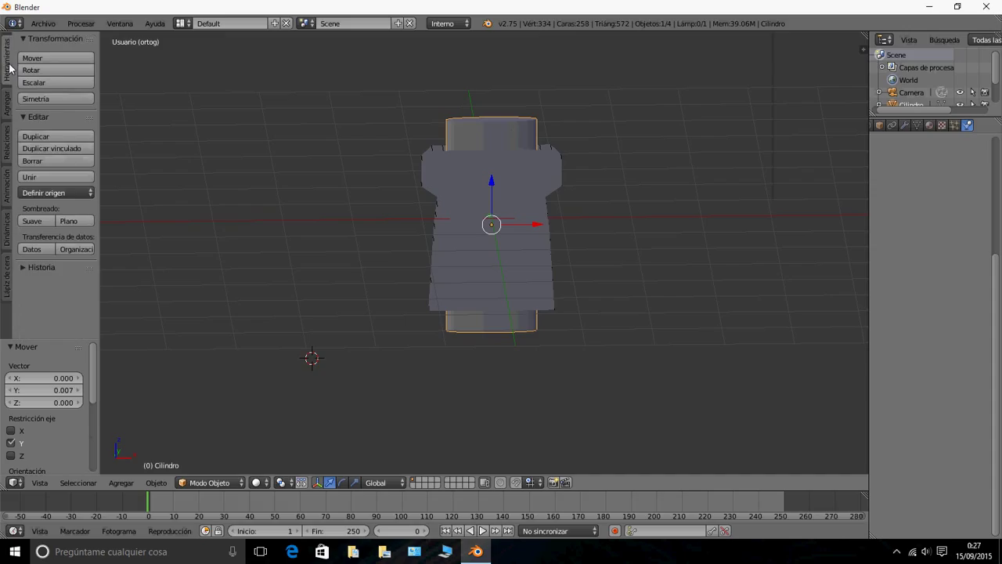
{"action": "left_click", "coordinate": [43, 136]}
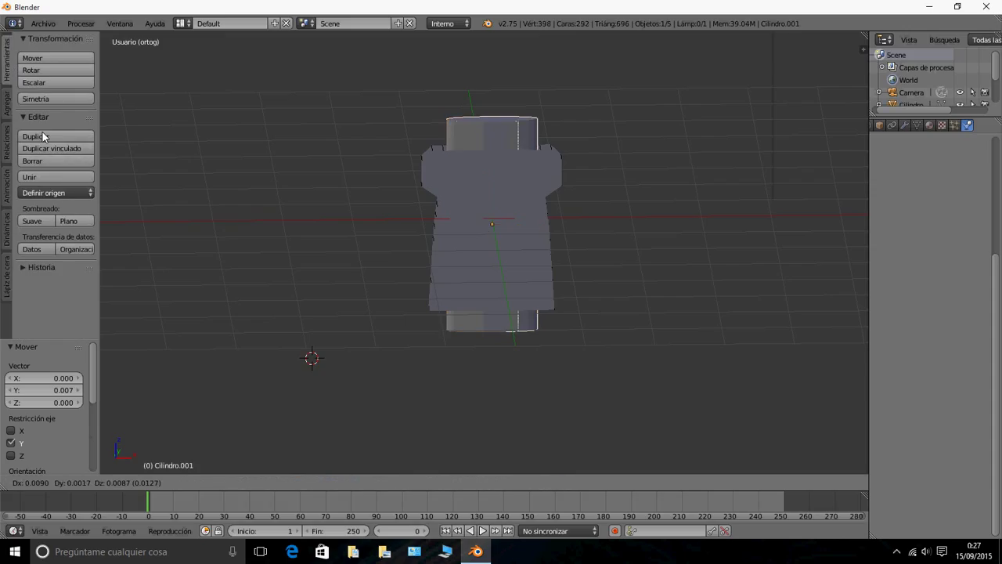
{"action": "key", "text": "r"}
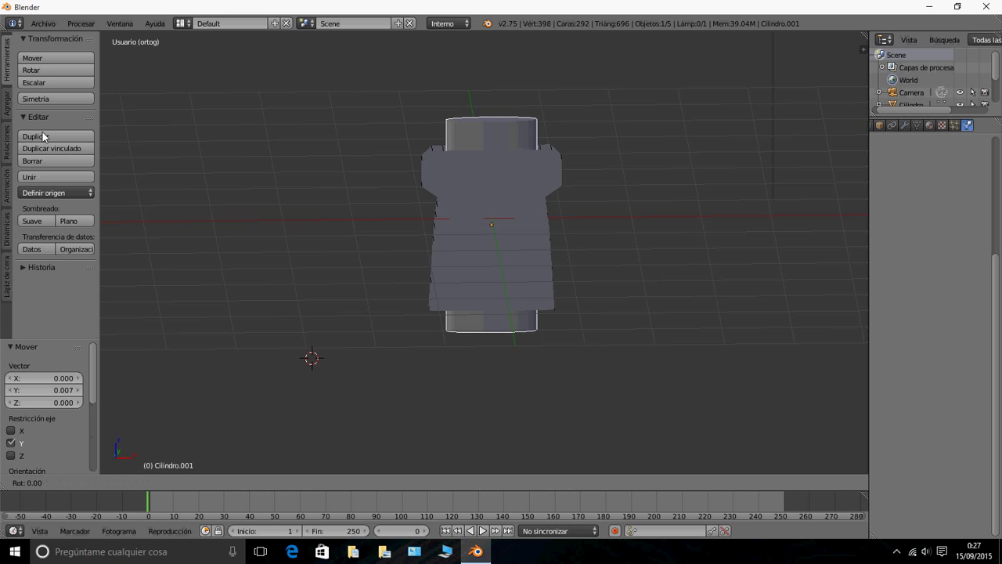
{"action": "key", "text": "y"}
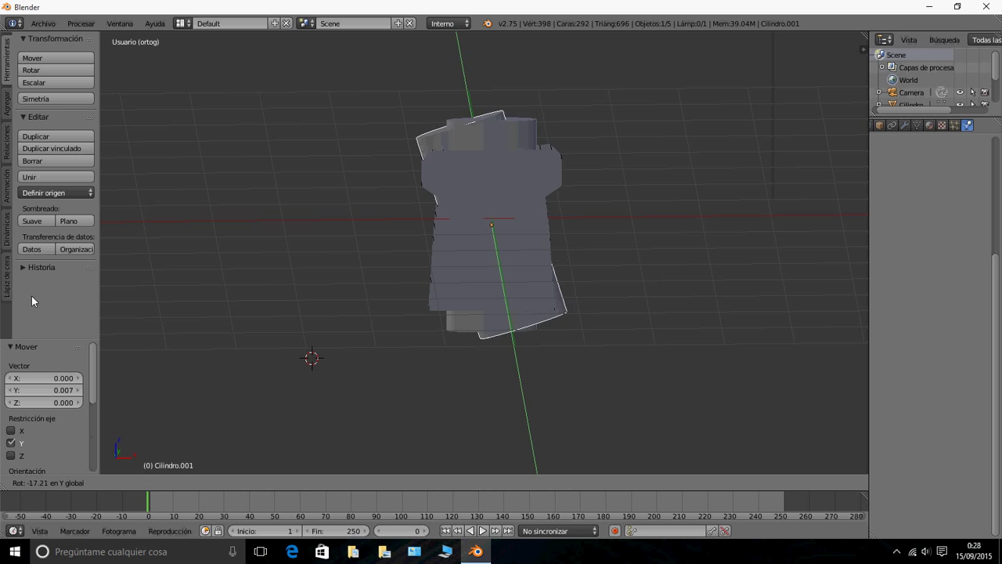
{"action": "left_click", "coordinate": [380, 280]}
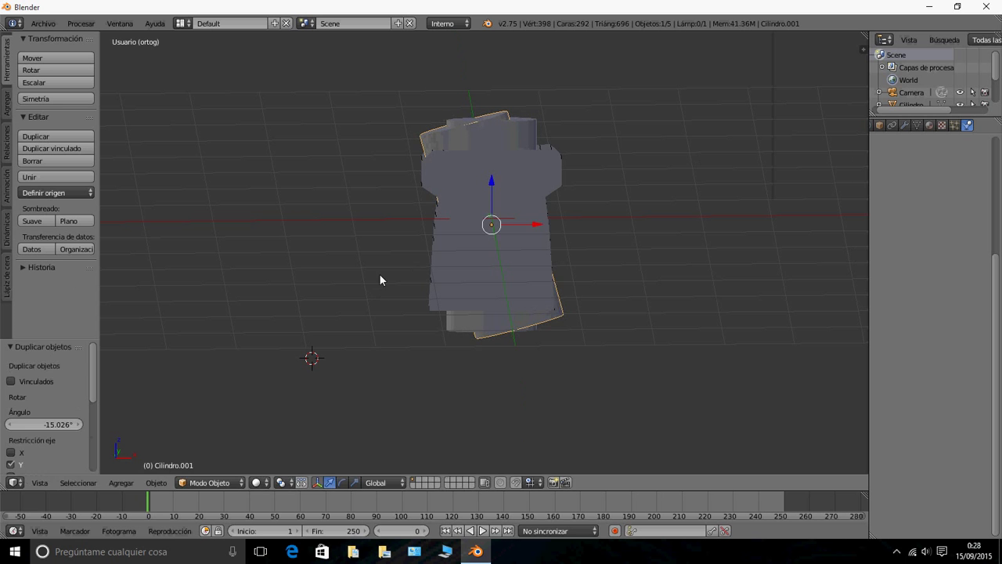
{"action": "left_click", "coordinate": [44, 423]}
{"action": "type", "text": "90"}
{"action": "key", "text": "Return"}
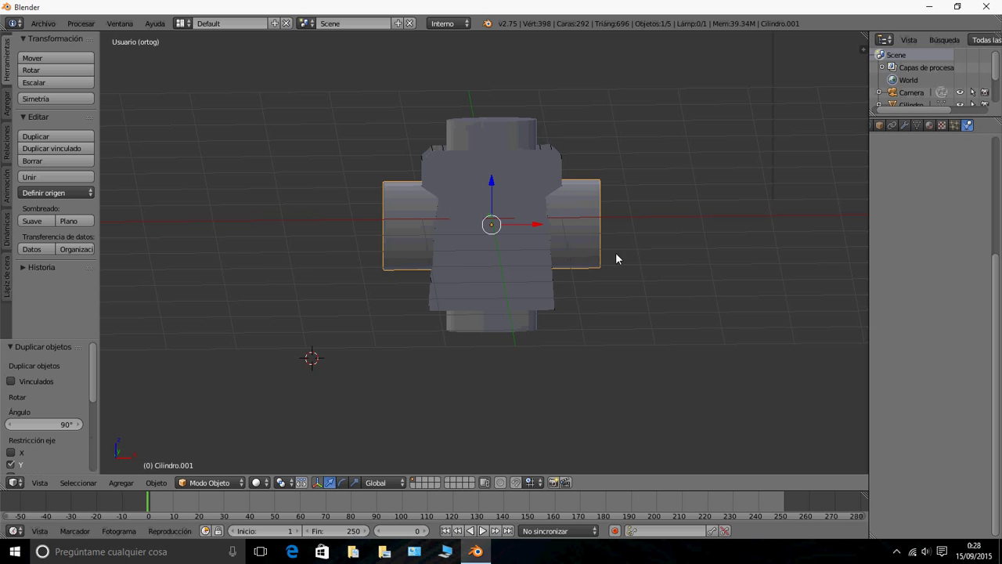
- Raise the arm cylinder slightly along Z and shrink it evenly
{"action": "middle_click_drag", "start_coordinate": [487, 241], "coordinate": [470, 166]}
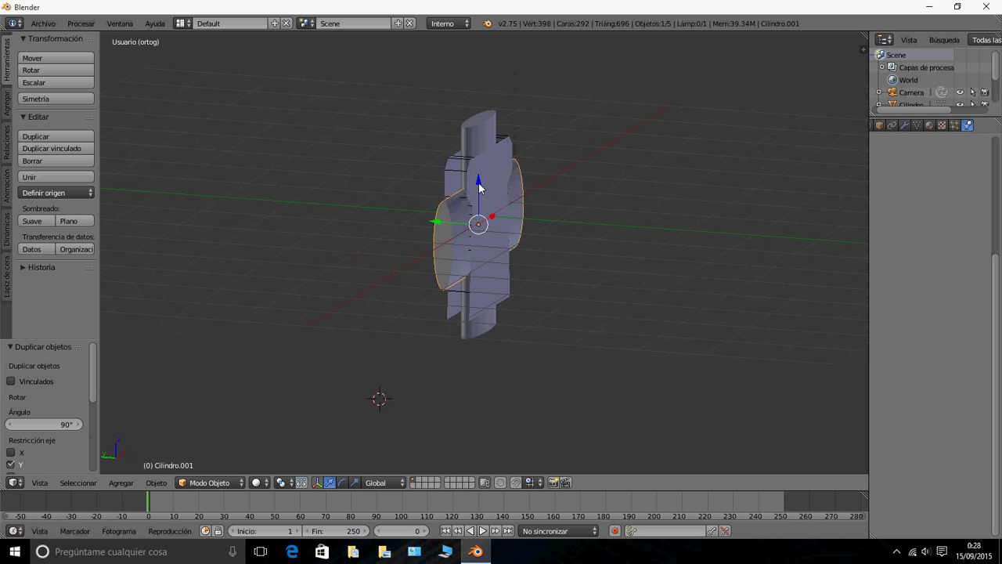
{"action": "left_click_drag", "start_coordinate": [477, 182], "coordinate": [481, 129]}
{"action": "middle_click_drag", "start_coordinate": [517, 203], "coordinate": [424, 199]}
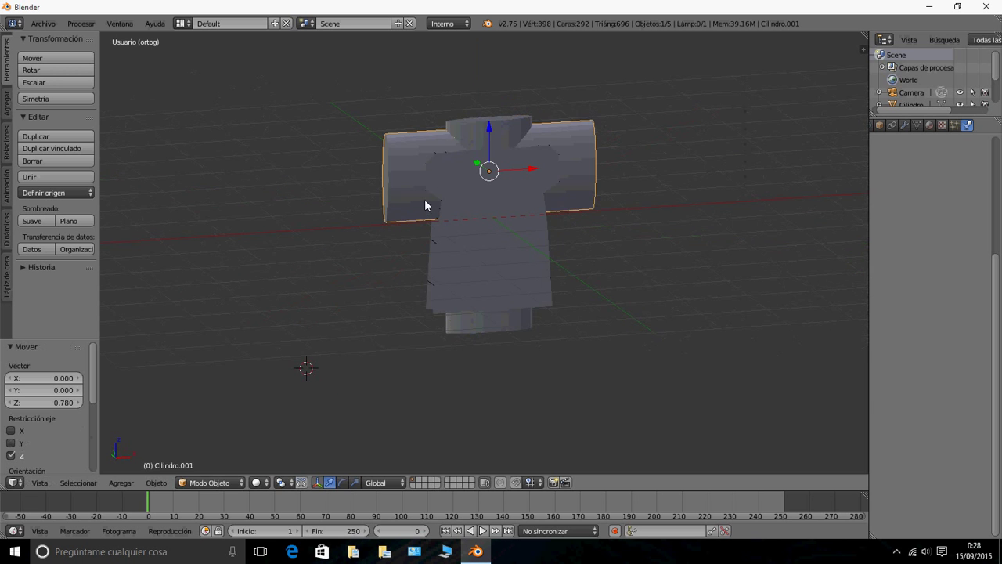
{"action": "middle_click_drag", "start_coordinate": [466, 171], "coordinate": [456, 190]}
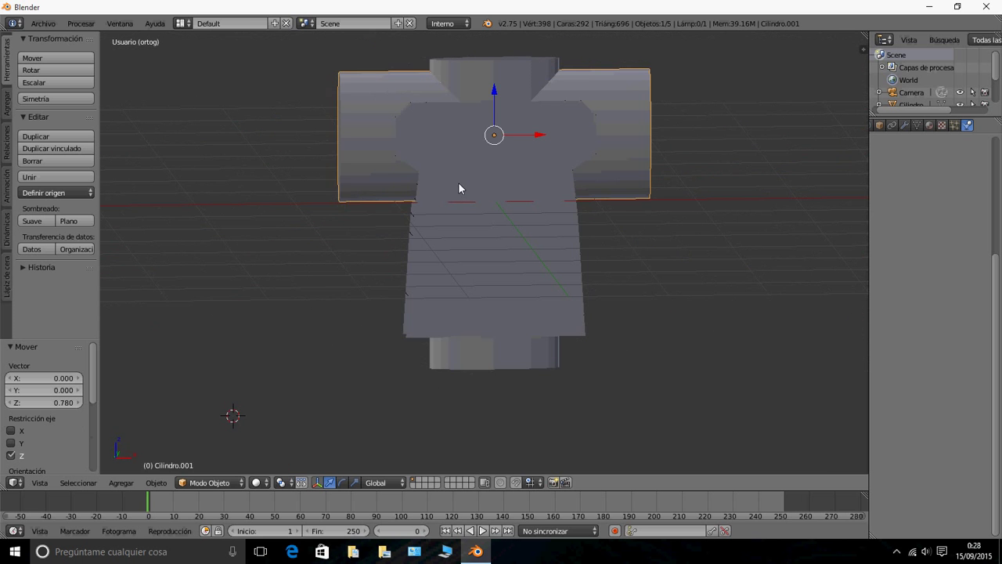
{"action": "key", "text": "s"}
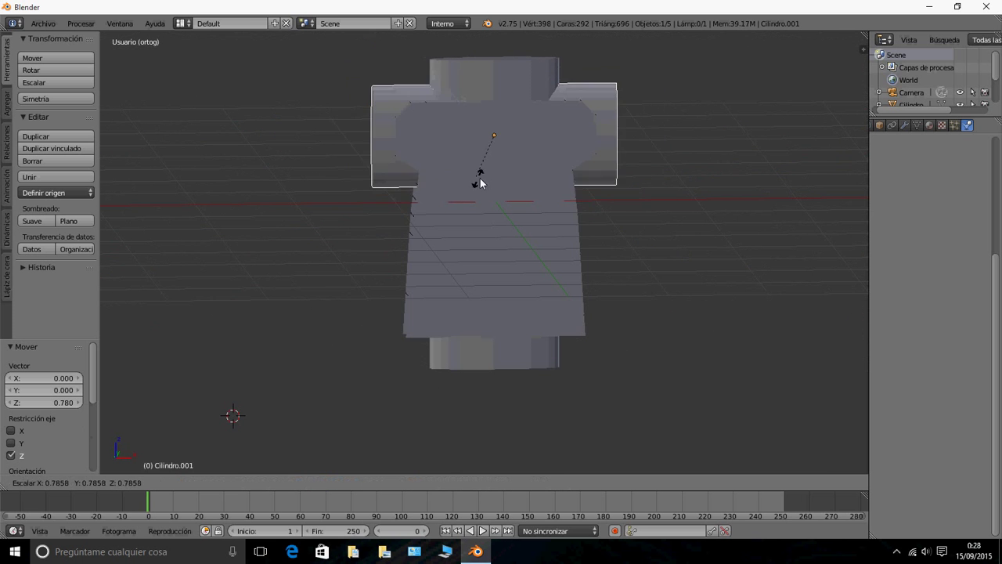
{"action": "left_click", "coordinate": [507, 165]}
{"action": "mouse_move", "coordinate": [507, 165]}
{"action": "middle_mouse_down"}
{"action": "mouse_move", "coordinate": [559, 148]}
{"action": "mouse_move", "coordinate": [626, 152]}
{"action": "mouse_move", "coordinate": [556, 122]}
{"action": "mouse_move", "coordinate": [514, 170]}
{"action": "mouse_move", "coordinate": [490, 172]}
{"action": "mouse_move", "coordinate": [529, 180]}
{"action": "mouse_move", "coordinate": [505, 166]}
{"action": "middle_mouse_up"}
{"action": "scroll", "coordinate": [625, 145], "scroll_direction": "up", "scroll_amount": 5}
- Shrink the arm cylinder evenly to 0.670
{"action": "key", "text": "s"}
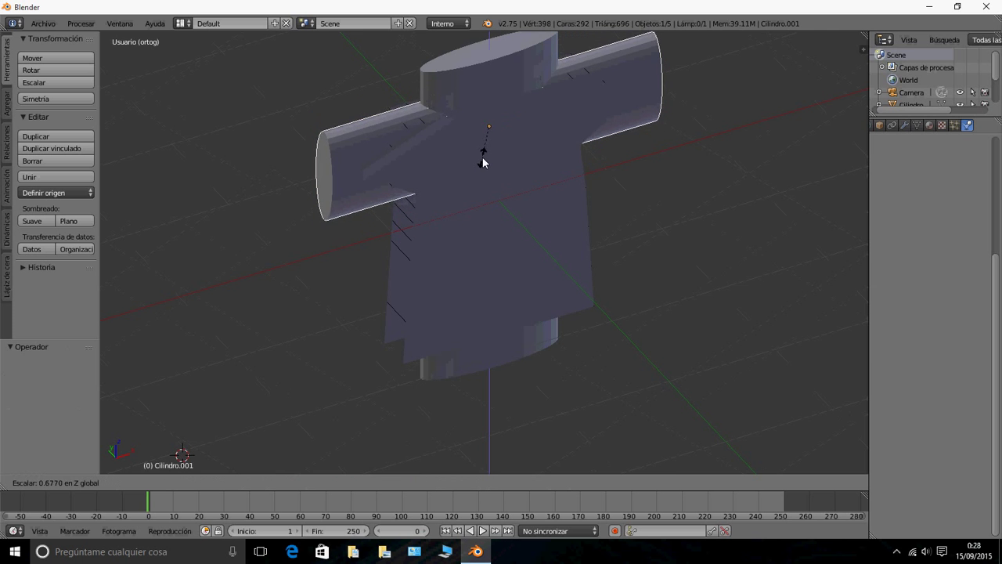
{"action": "left_click", "coordinate": [481, 156]}
{"action": "middle_click_drag", "start_coordinate": [481, 159], "coordinate": [479, 129]}
{"action": "key", "text": "s"}
{"action": "key", "text": "z"}
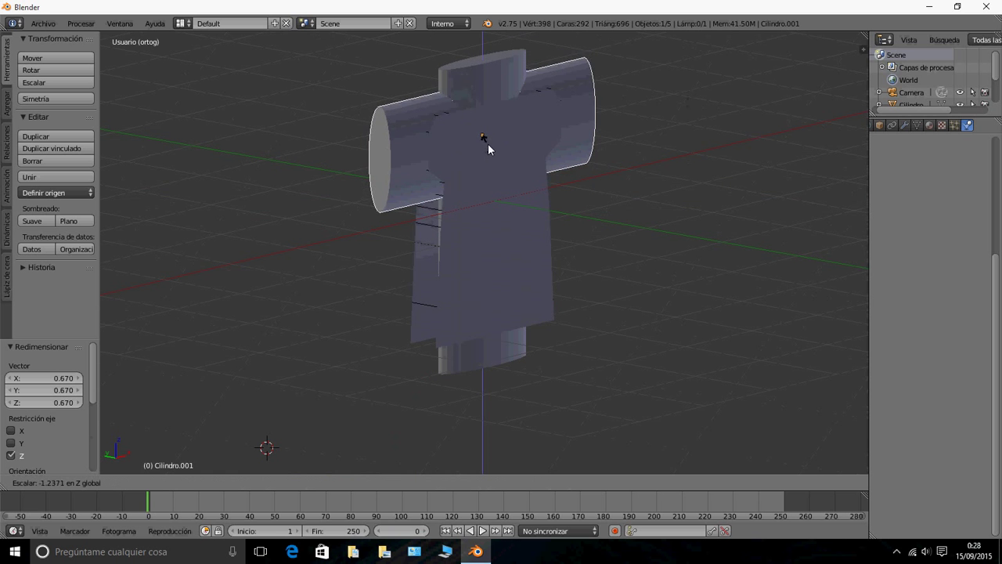
{"action": "right_click", "coordinate": [487, 138]}
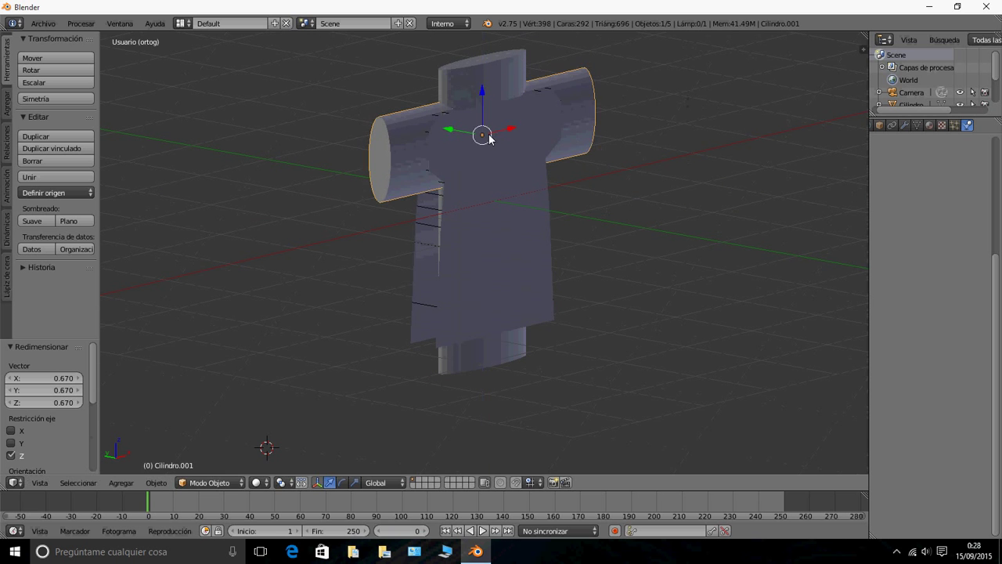
{"action": "middle_click_drag", "start_coordinate": [498, 145], "coordinate": [443, 161]}
{"action": "scroll", "coordinate": [553, 160], "scroll_direction": "up", "scroll_amount": 2}
- Shorten the arm cylinder along Z to 0.617, then to 0.596
{"action": "key", "text": "s"}
{"action": "key", "text": "z"}
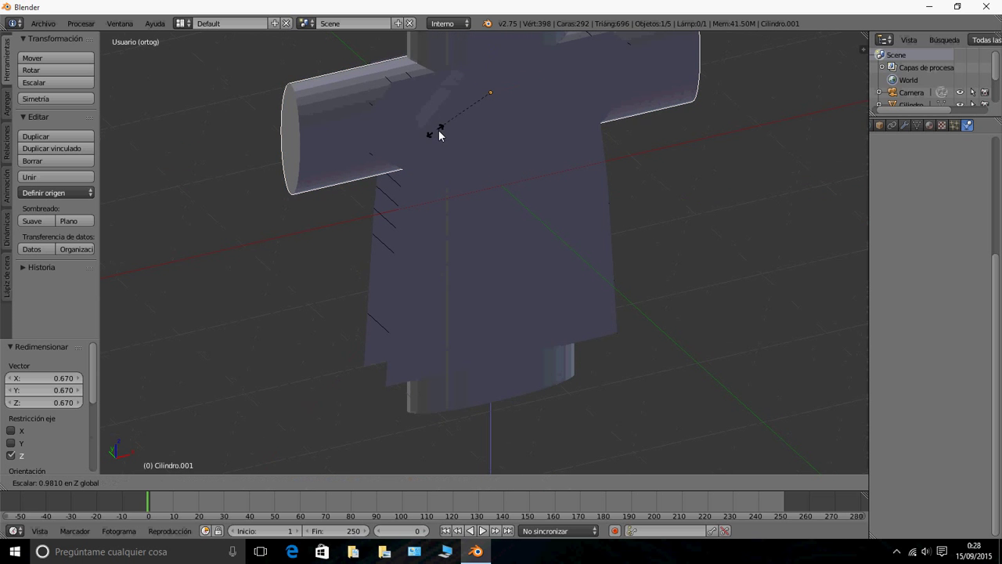
{"action": "left_click", "coordinate": [464, 133]}
{"action": "middle_click_drag", "start_coordinate": [469, 126], "coordinate": [336, 83]}
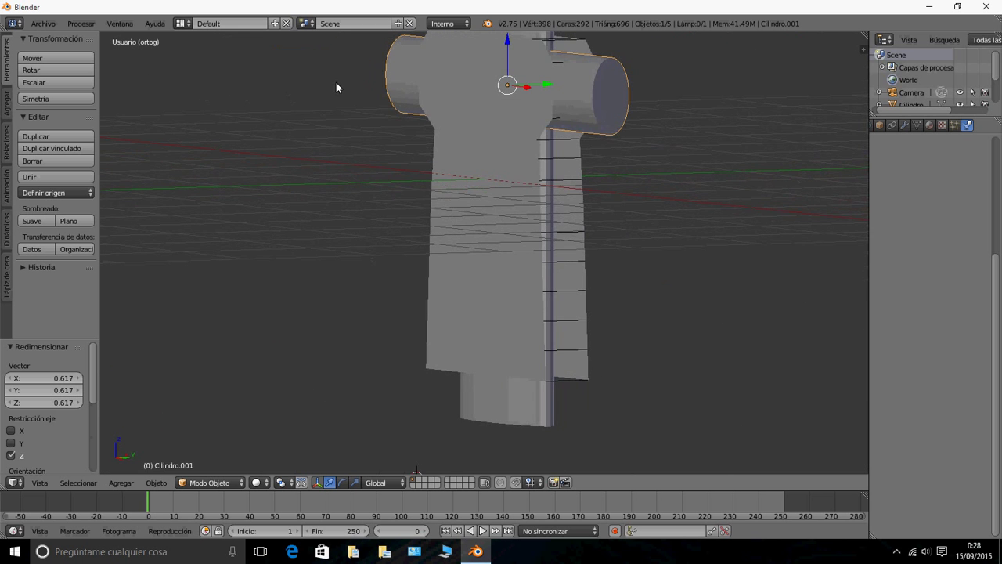
{"action": "middle_click_drag", "start_coordinate": [523, 77], "coordinate": [580, 89]}
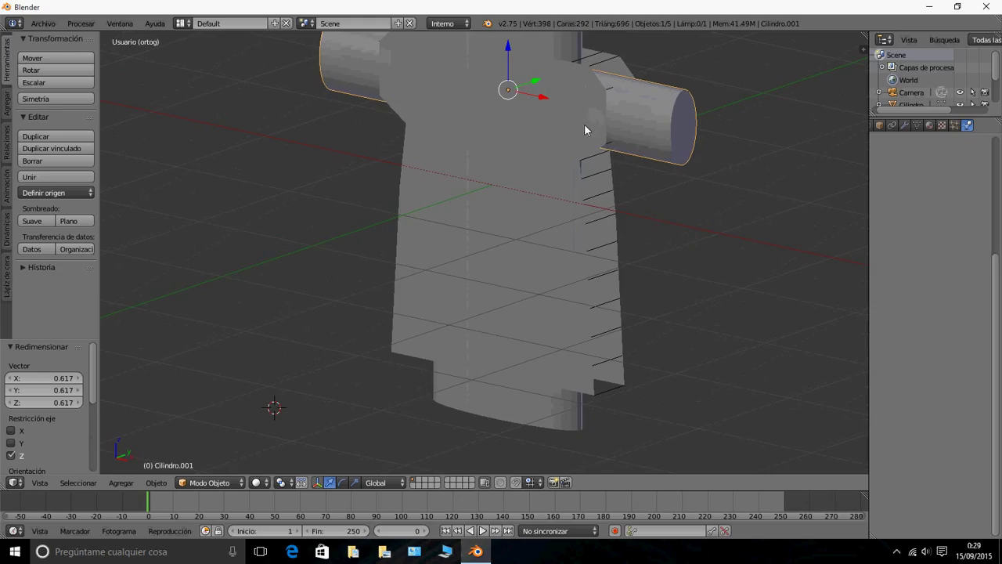
{"action": "key", "text": "s"}
{"action": "key", "text": "z"}
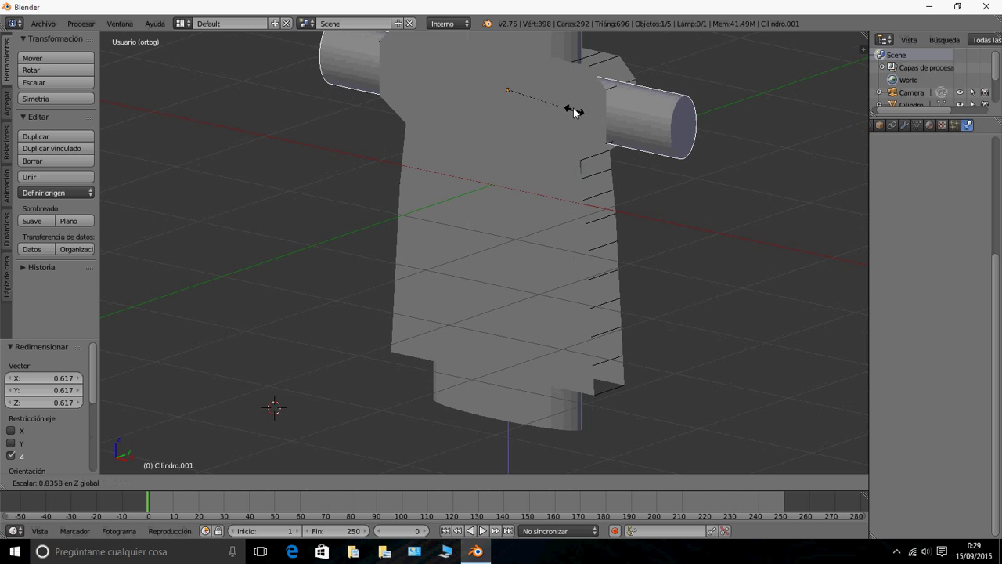
{"action": "left_click", "coordinate": [556, 111]}
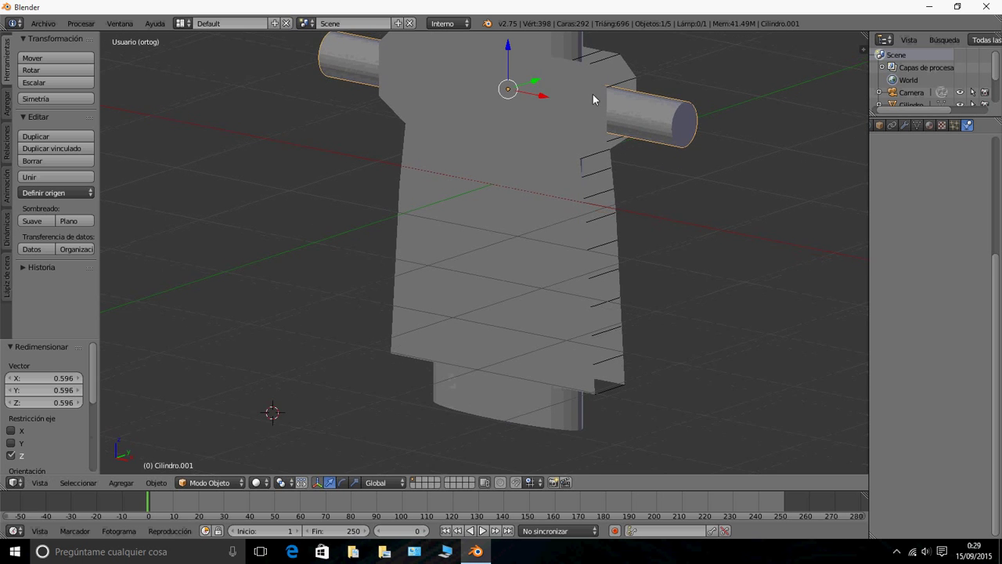
- Raise the arm cylinder by 0.017 in Z
{"action": "middle_click_drag", "start_coordinate": [595, 99], "coordinate": [517, 77]}
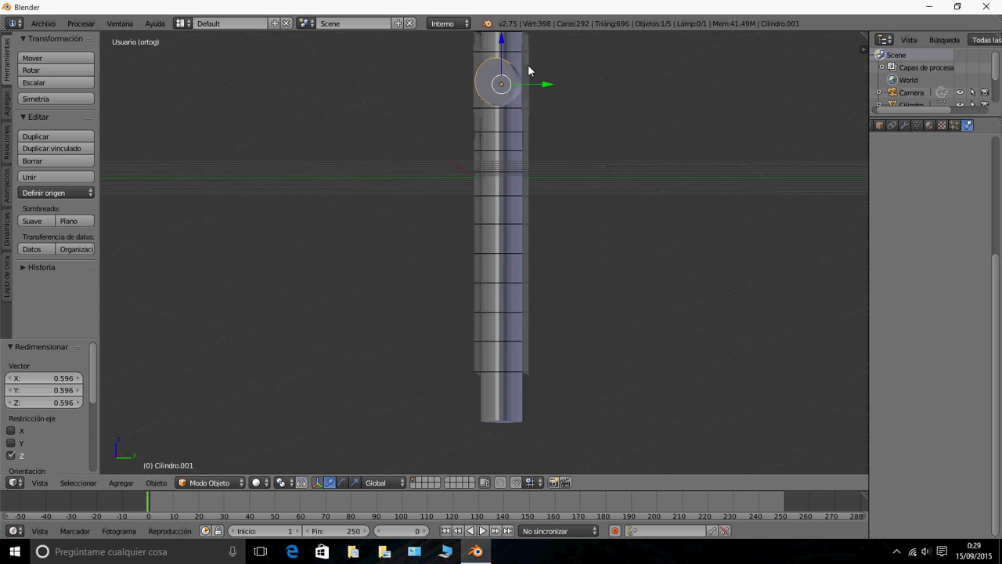
{"action": "key", "text": "g"}
{"action": "left_click", "coordinate": [502, 45]}
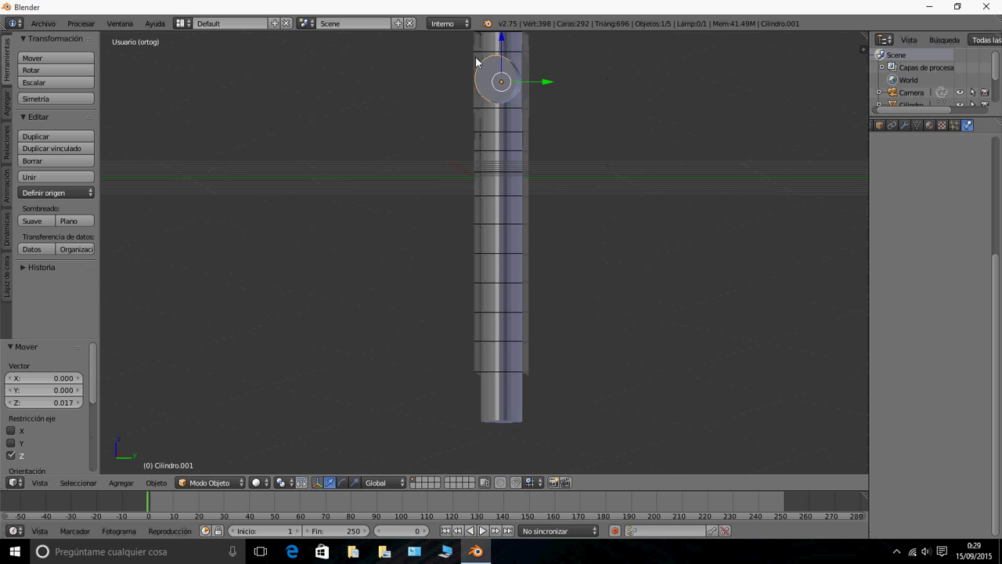
{"action": "middle_click_drag", "start_coordinate": [502, 45], "coordinate": [747, 74]}
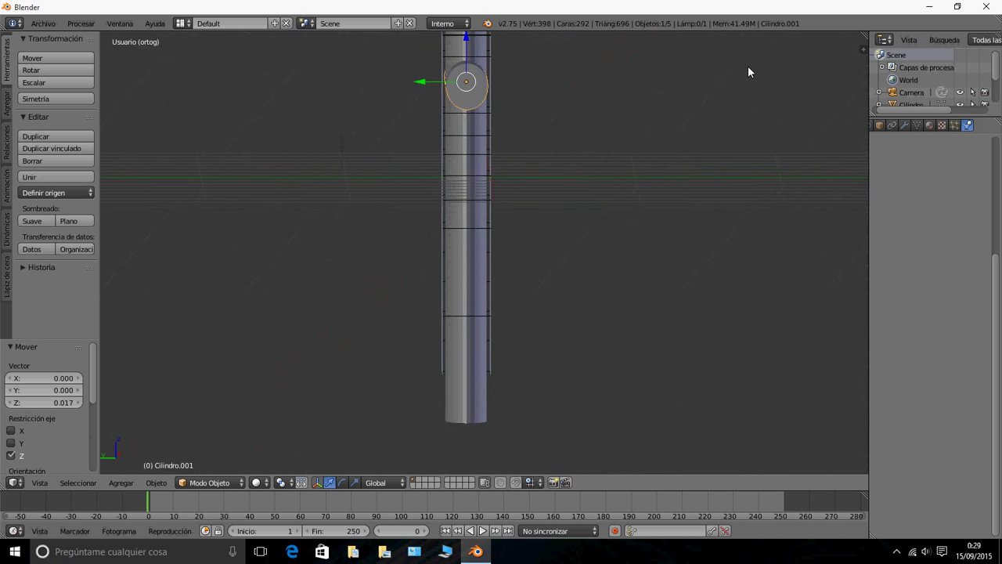
{"action": "middle_click_drag", "start_coordinate": [651, 101], "coordinate": [523, 215]}
- Deselect all and scrub the timeline through frames 0 to 14
{"action": "key", "text": "a"}
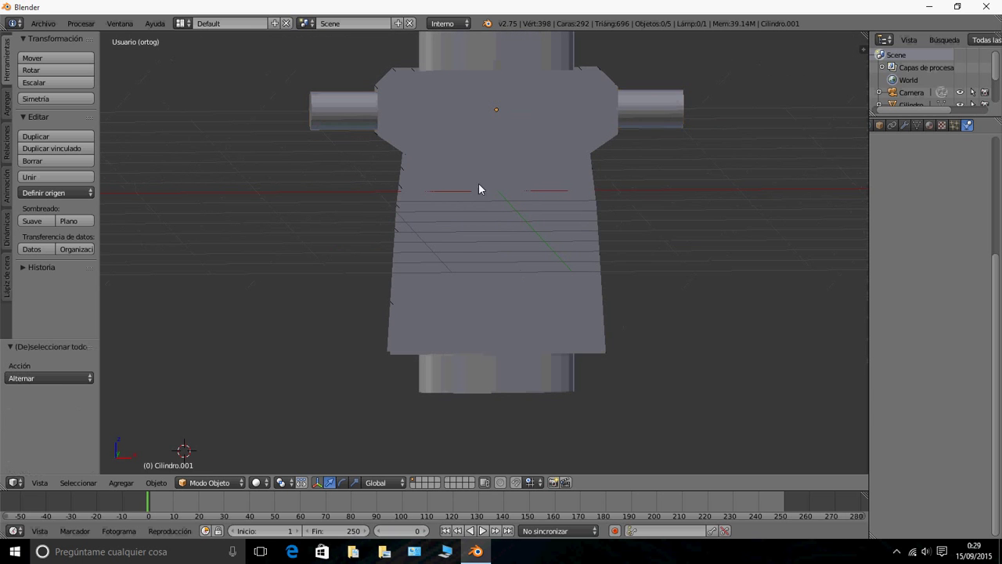
{"action": "scroll", "coordinate": [478, 182], "scroll_direction": "down", "scroll_amount": 4}
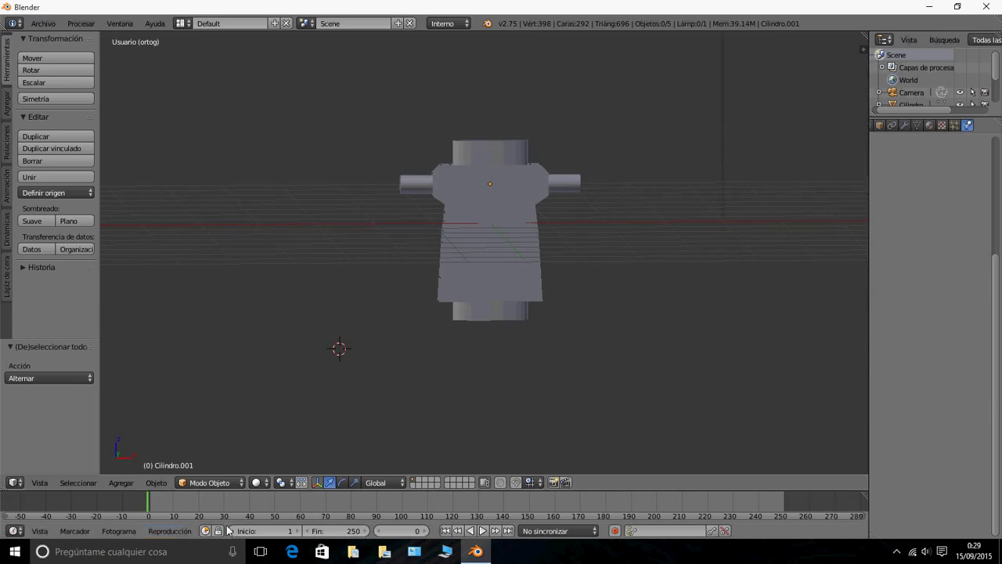
{"action": "mouse_move", "coordinate": [152, 502]}
{"action": "left_mouse_down"}
{"action": "mouse_move", "coordinate": [183, 500]}
{"action": "mouse_move", "coordinate": [166, 494]}
{"action": "mouse_move", "coordinate": [142, 515]}
{"action": "left_mouse_up"}
{"action": "scroll", "coordinate": [485, 311], "scroll_direction": "up", "scroll_amount": 4}
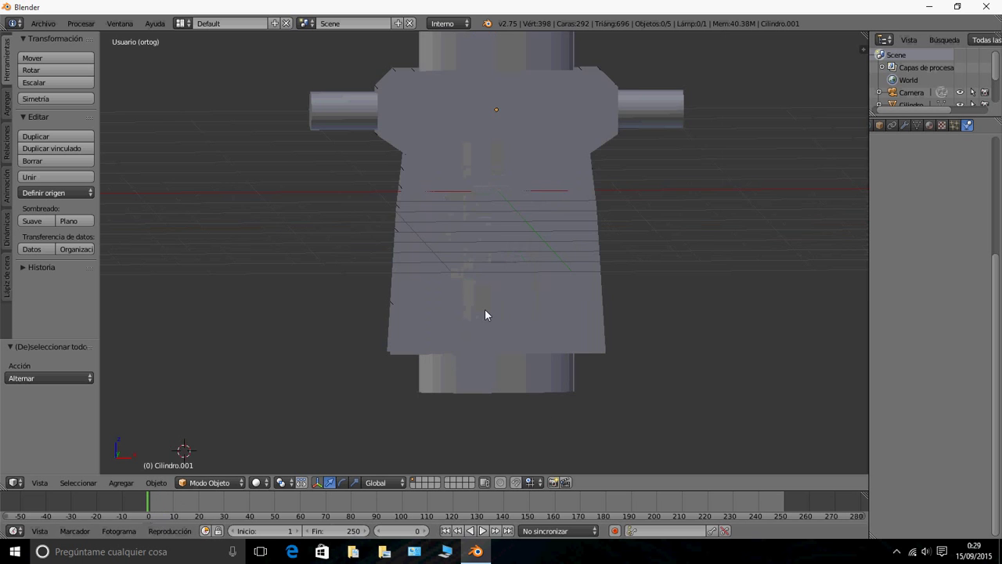
- Select the central cylinder, then the horizontal arm cylinder
{"action": "middle_click_drag", "start_coordinate": [485, 311], "coordinate": [537, 336]}
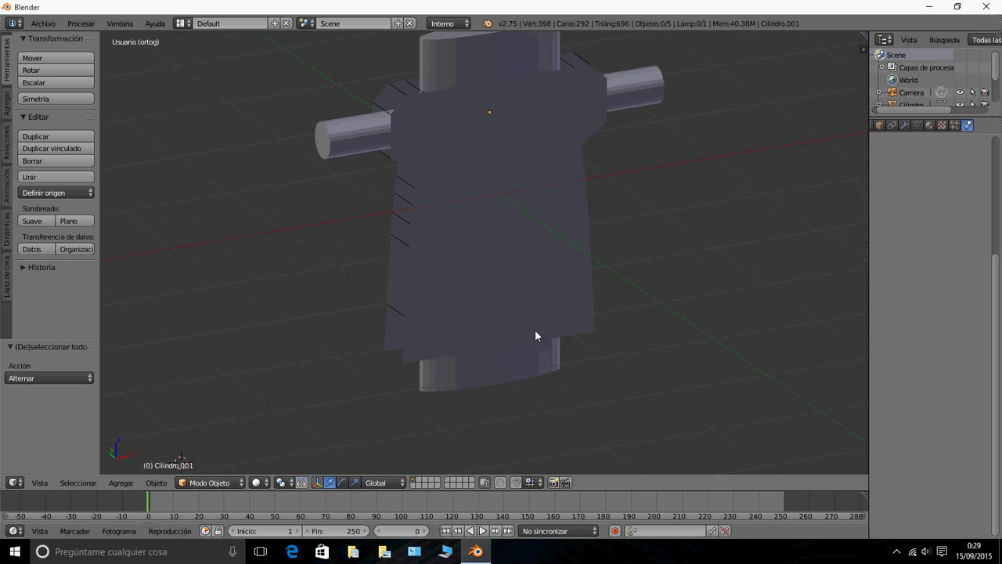
{"action": "right_click", "coordinate": [494, 49]}
{"action": "scroll", "coordinate": [661, 172], "scroll_direction": "down", "scroll_amount": 2}
{"action": "right_click", "coordinate": [595, 142]}
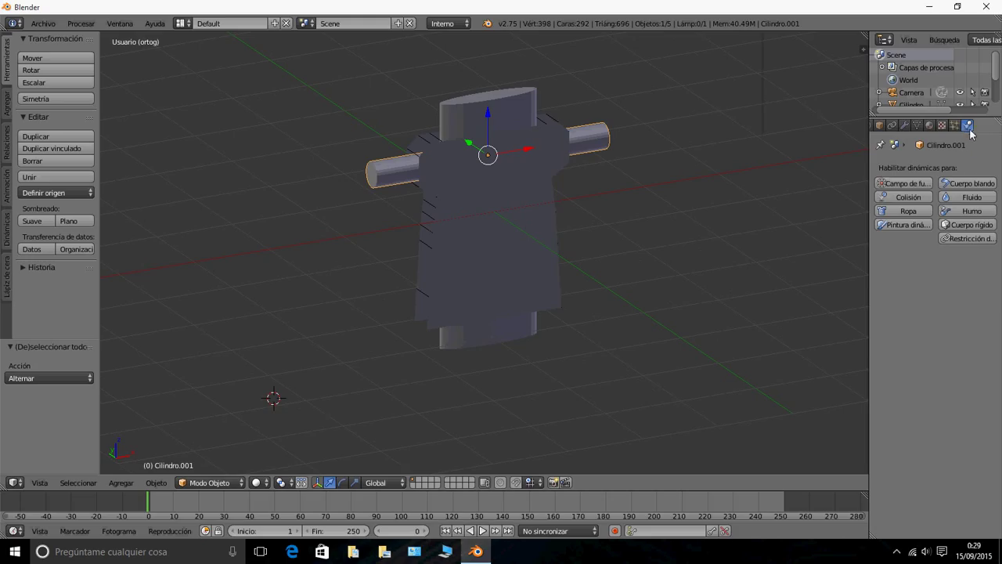
- Enable Colisión physics on the arm cylinder and the central cylinder
{"action": "left_click", "coordinate": [906, 197]}
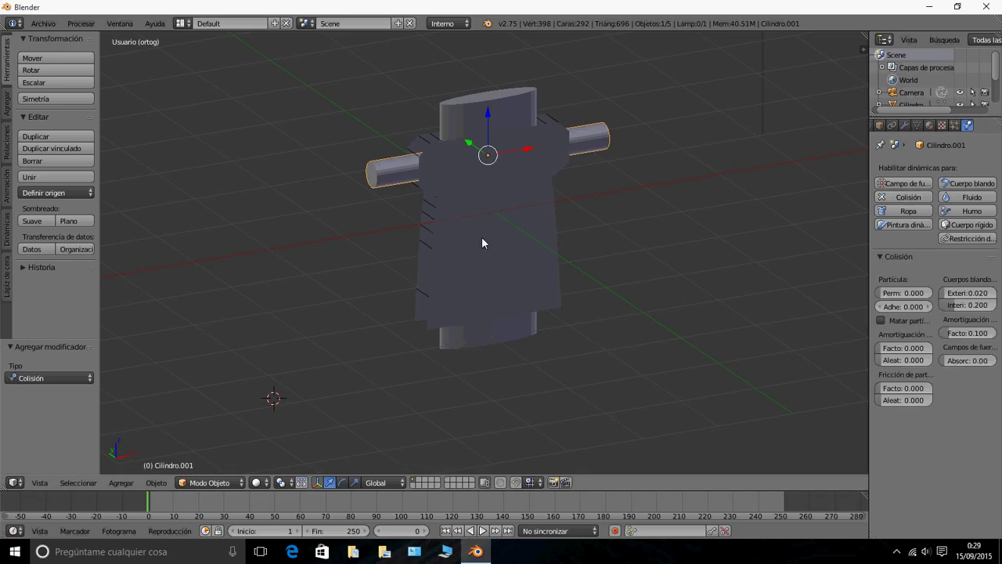
{"action": "right_click", "coordinate": [510, 111]}
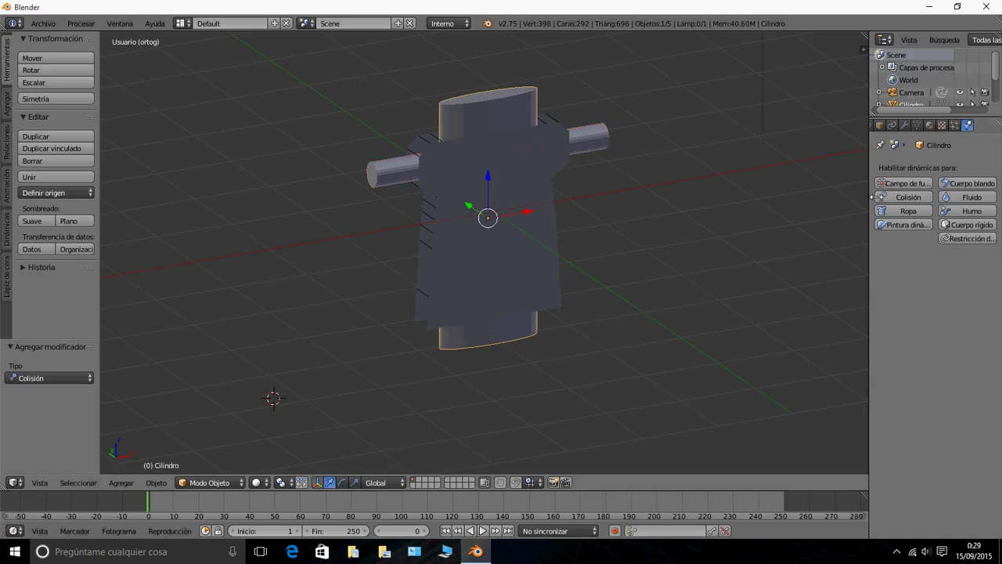
{"action": "left_click", "coordinate": [904, 197]}
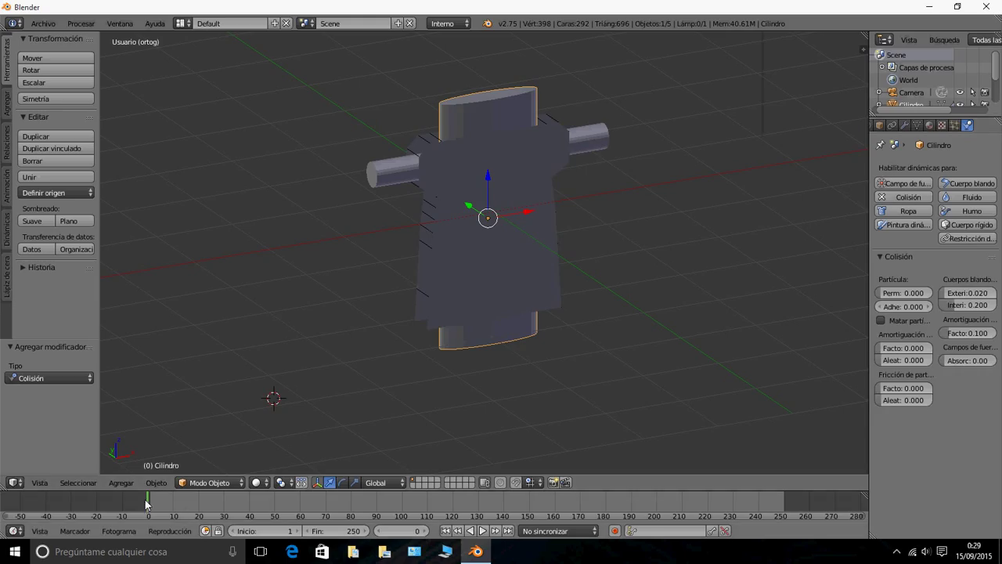
- Scrub and play the cloth animation with Alt+A, then stop it
{"action": "mouse_move", "coordinate": [145, 500]}
{"action": "left_mouse_down"}
{"action": "mouse_move", "coordinate": [164, 493]}
{"action": "mouse_move", "coordinate": [142, 518]}
{"action": "left_mouse_up"}
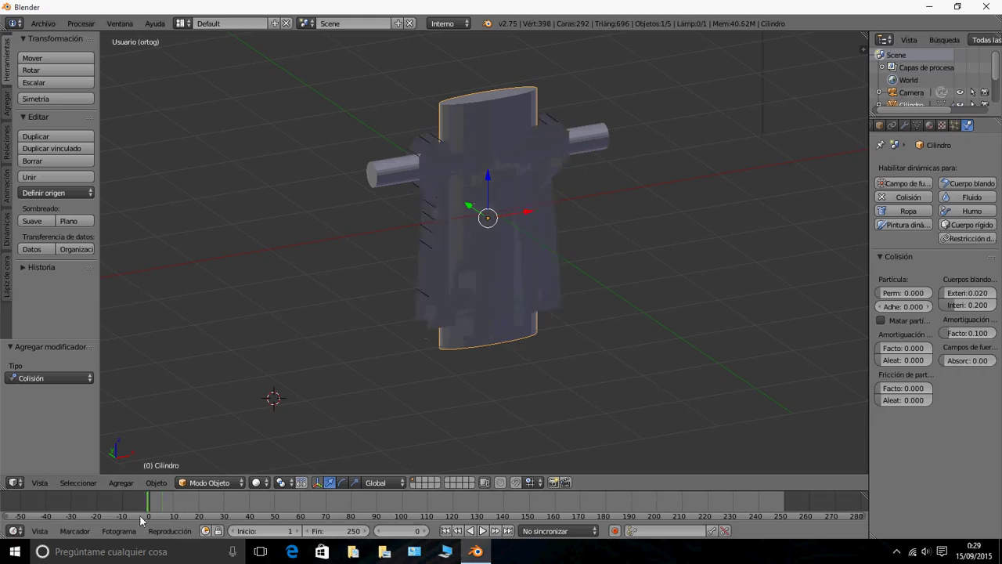
{"action": "key", "text": "alt+a"}
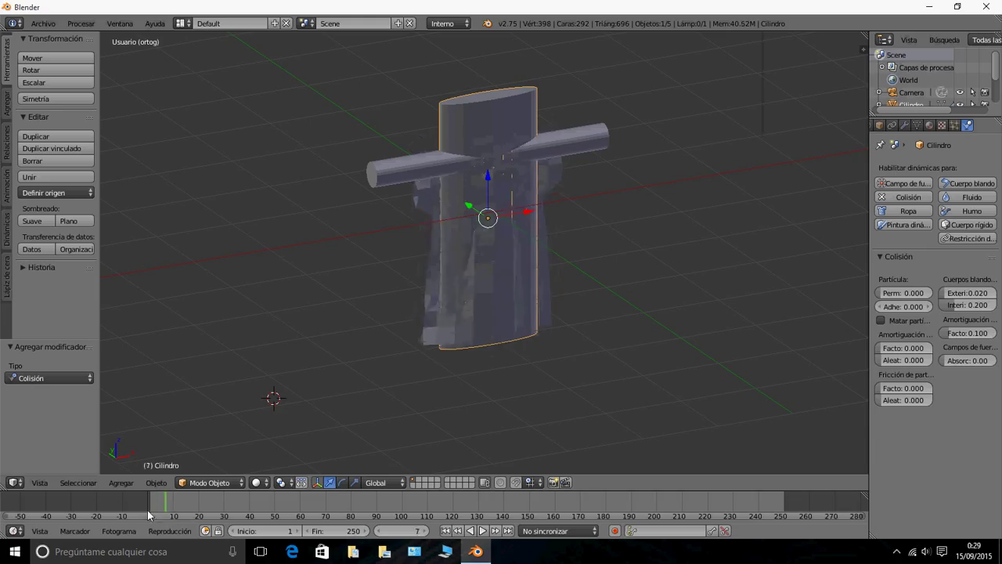
{"action": "key", "text": "Escape"}
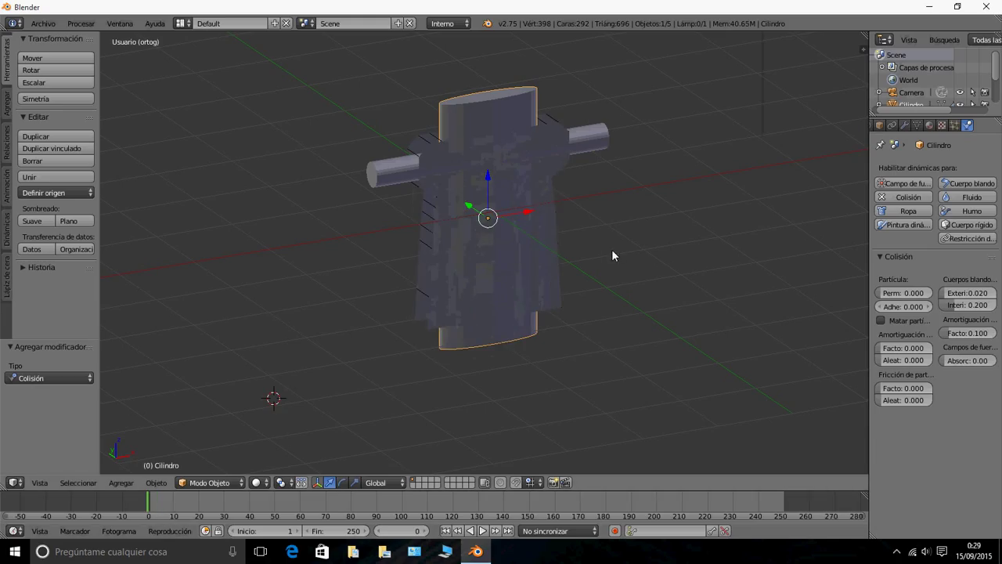
- Select the Plano cloth, free its bake (Liberar captura), and run Capturar todas las dinámicas
{"action": "right_click", "coordinate": [597, 142]}
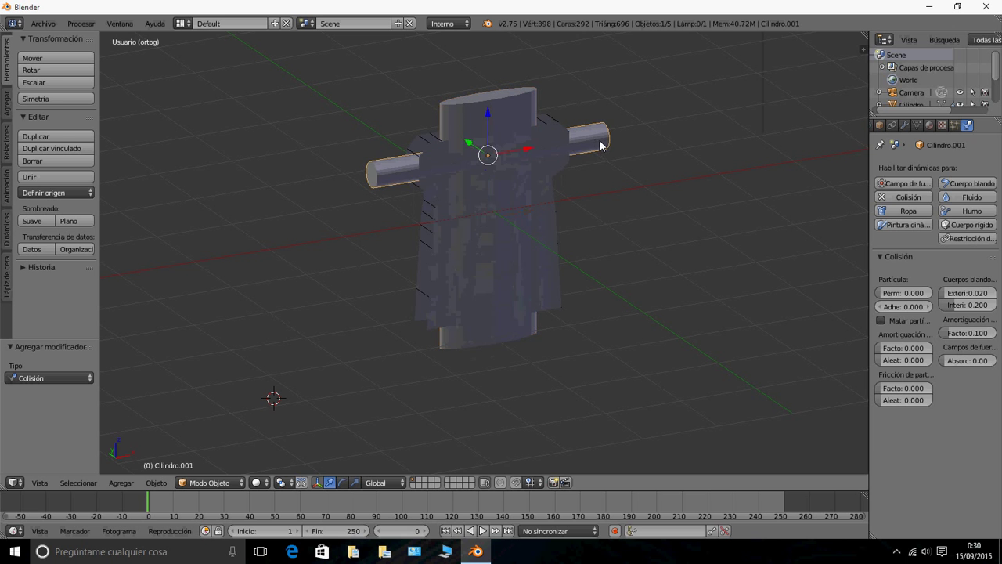
{"action": "right_click", "coordinate": [505, 112]}
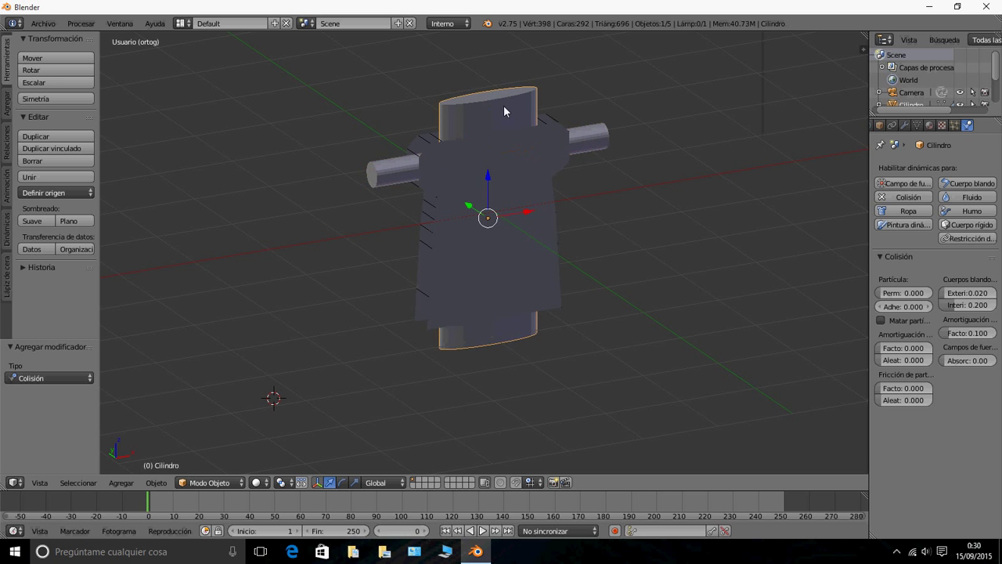
{"action": "right_click", "coordinate": [592, 139]}
{"action": "scroll", "coordinate": [520, 212], "scroll_direction": "up", "scroll_amount": 2}
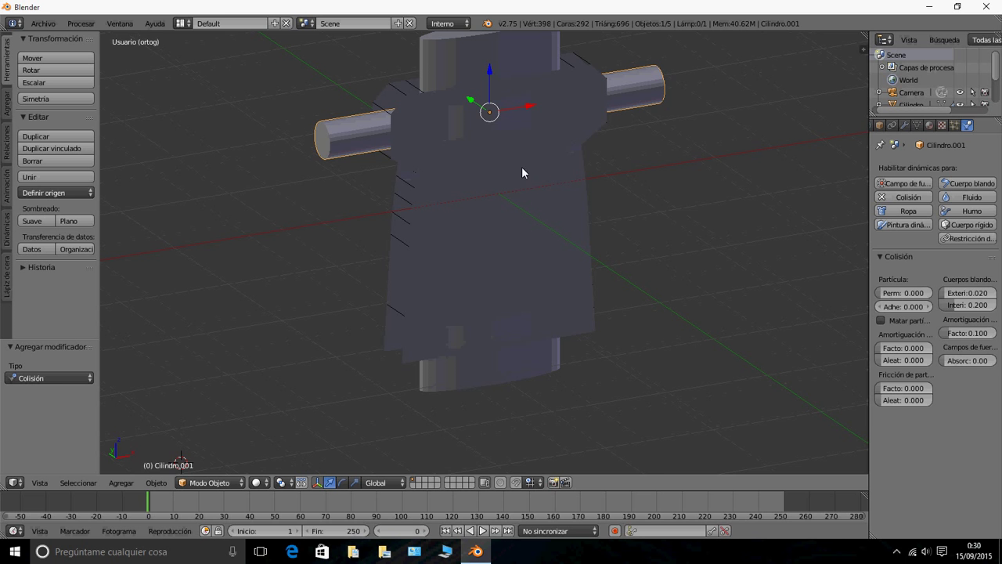
{"action": "right_click", "coordinate": [501, 145]}
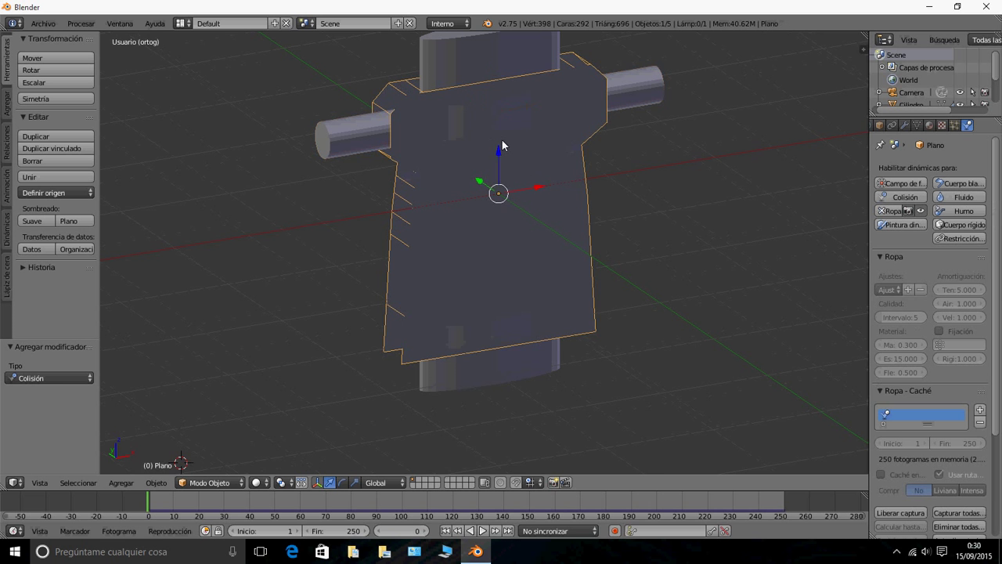
{"action": "scroll", "coordinate": [548, 169], "scroll_direction": "down", "scroll_amount": 1}
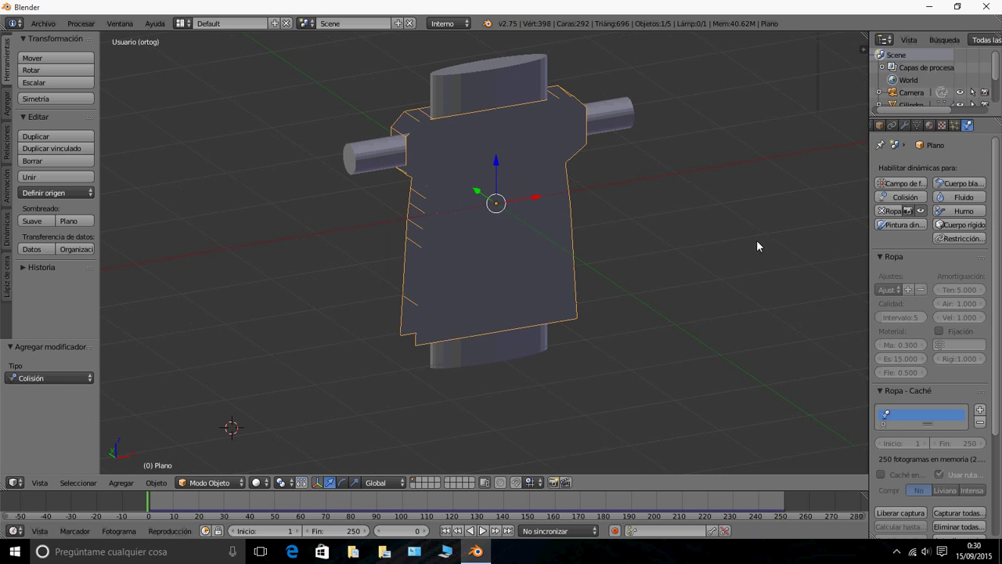
{"action": "scroll", "coordinate": [940, 395], "scroll_direction": "down", "scroll_amount": 2}
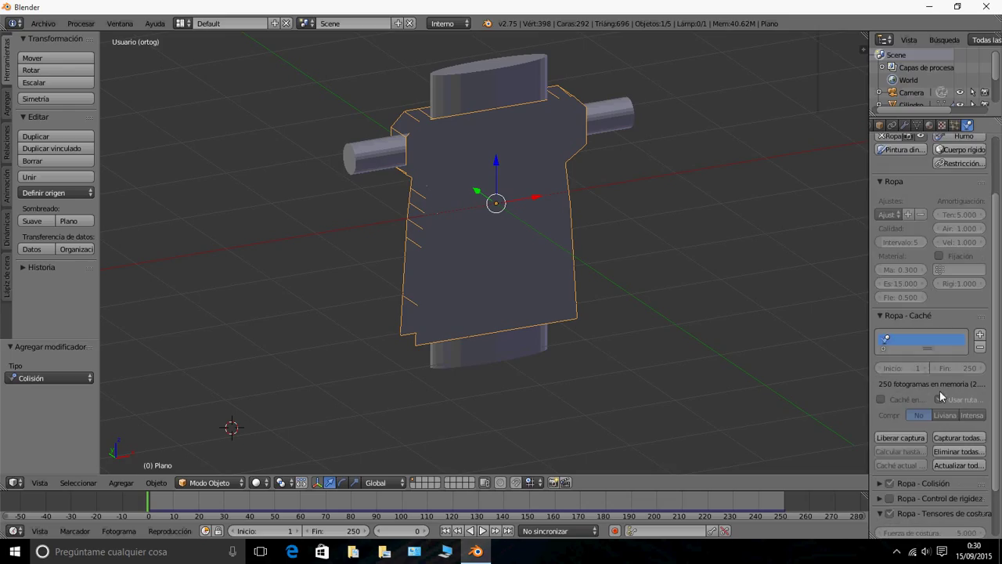
{"action": "left_click", "coordinate": [901, 436]}
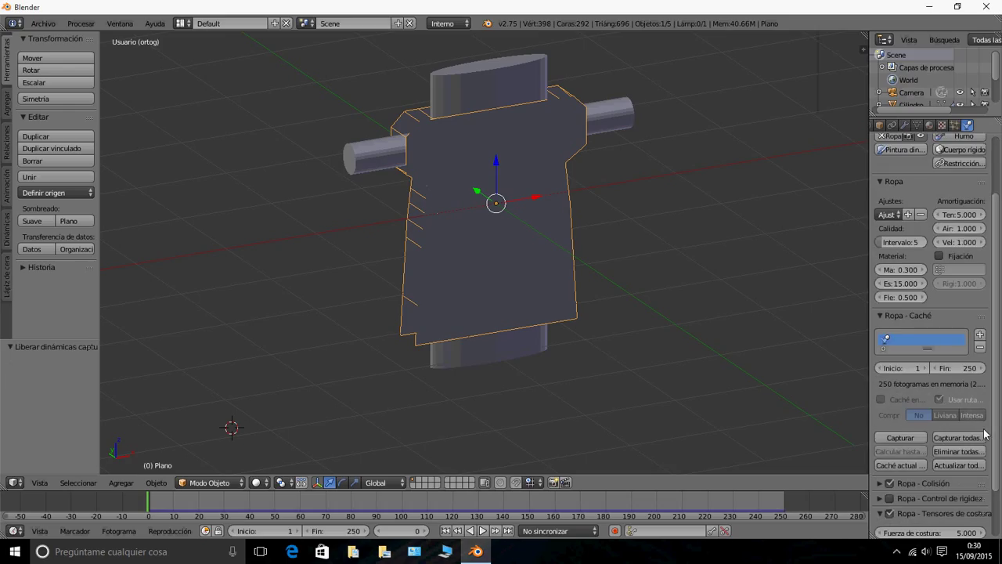
{"action": "left_click", "coordinate": [959, 436]}
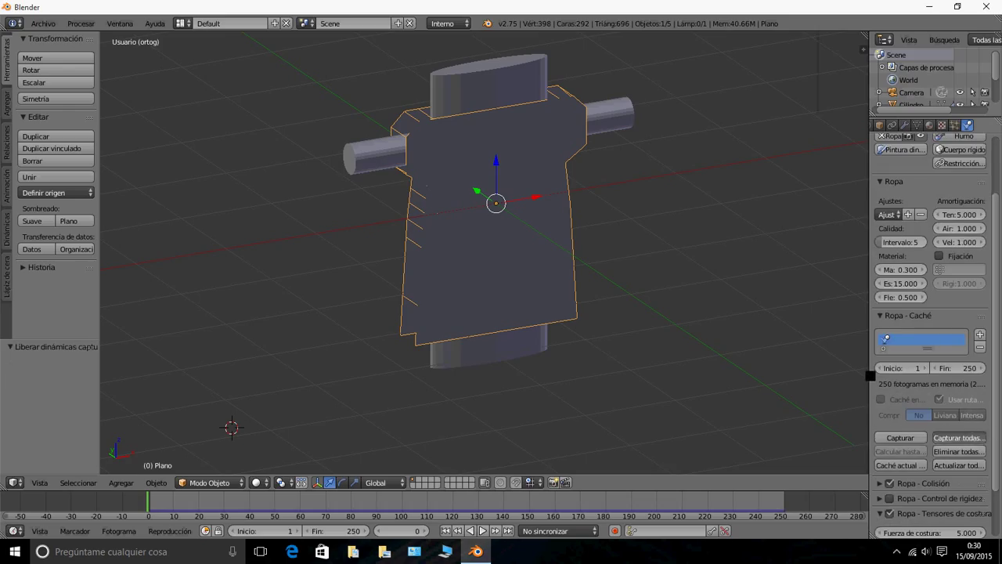
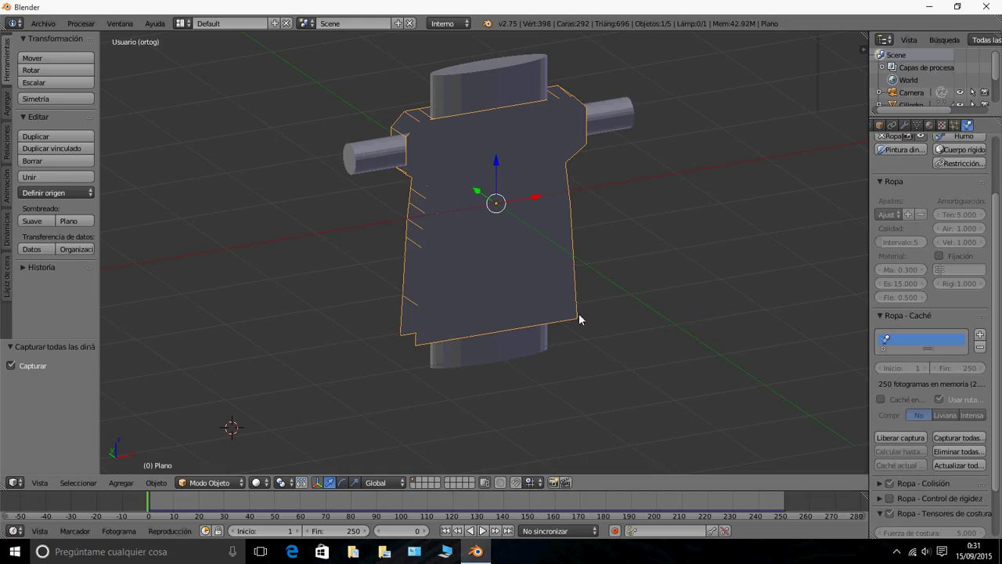
- Orbit around the shirt and scrub the timeline to preview the current drape
{"action": "middle_click_drag", "start_coordinate": [586, 306], "coordinate": [467, 231]}
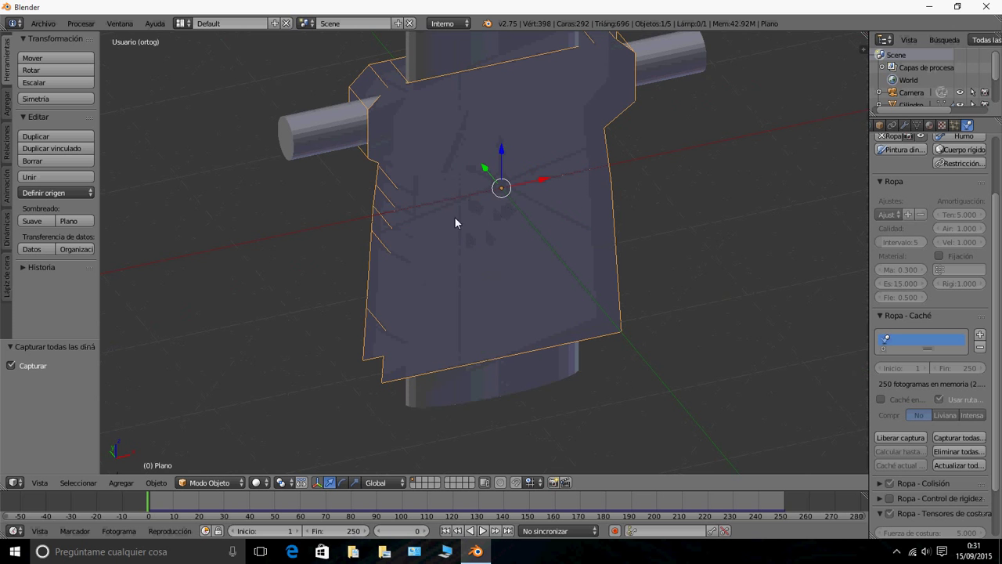
{"action": "middle_click_drag", "start_coordinate": [504, 190], "coordinate": [504, 205]}
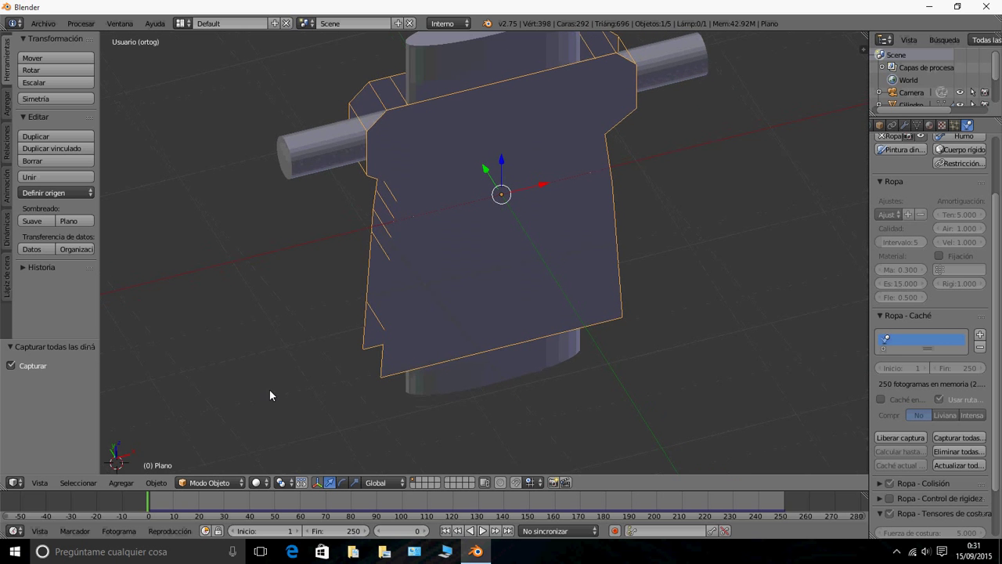
{"action": "scroll", "coordinate": [296, 443], "scroll_direction": "down", "scroll_amount": 2}
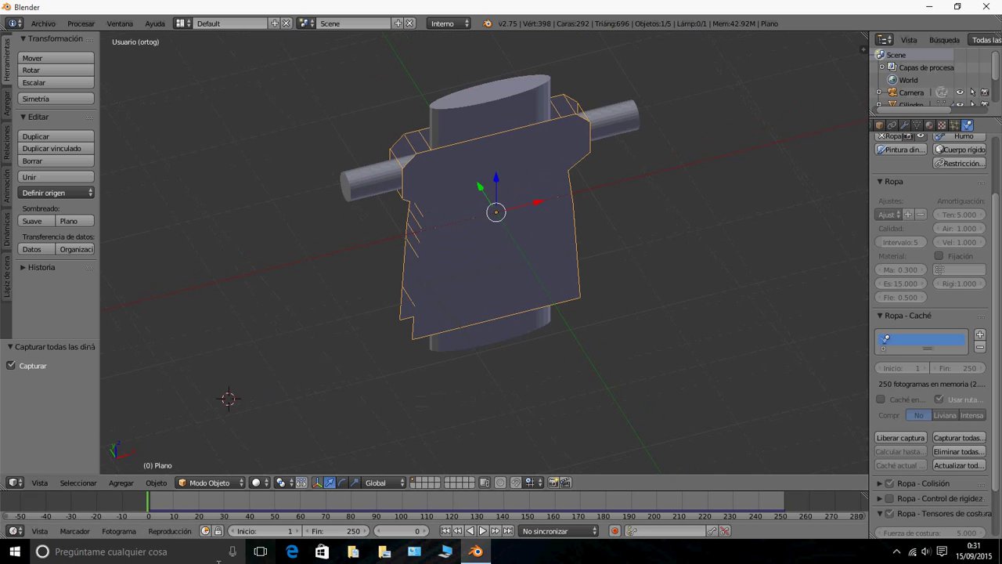
{"action": "left_click_drag", "start_coordinate": [161, 499], "coordinate": [133, 499]}
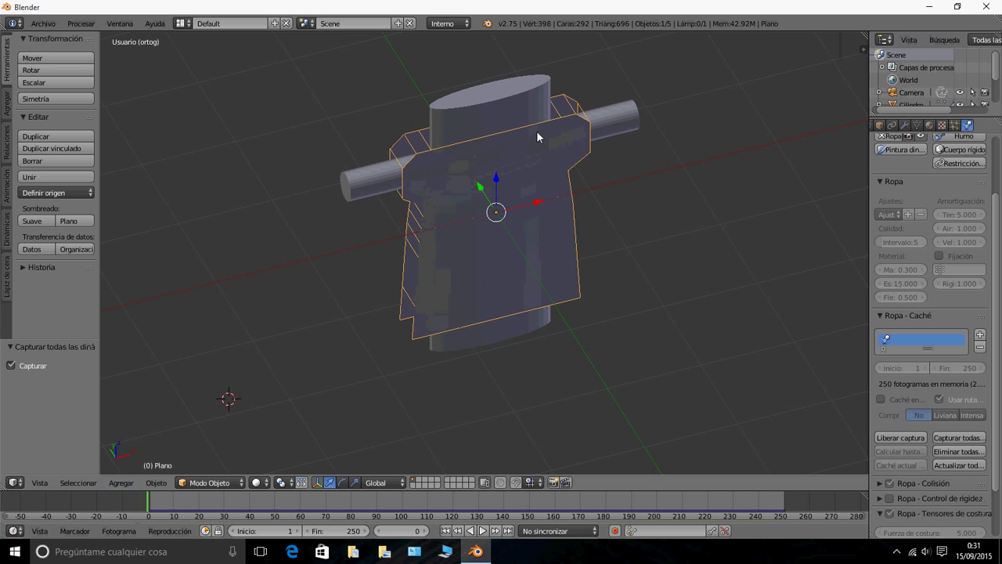
{"action": "scroll", "coordinate": [563, 168], "scroll_direction": "up", "scroll_amount": 1}
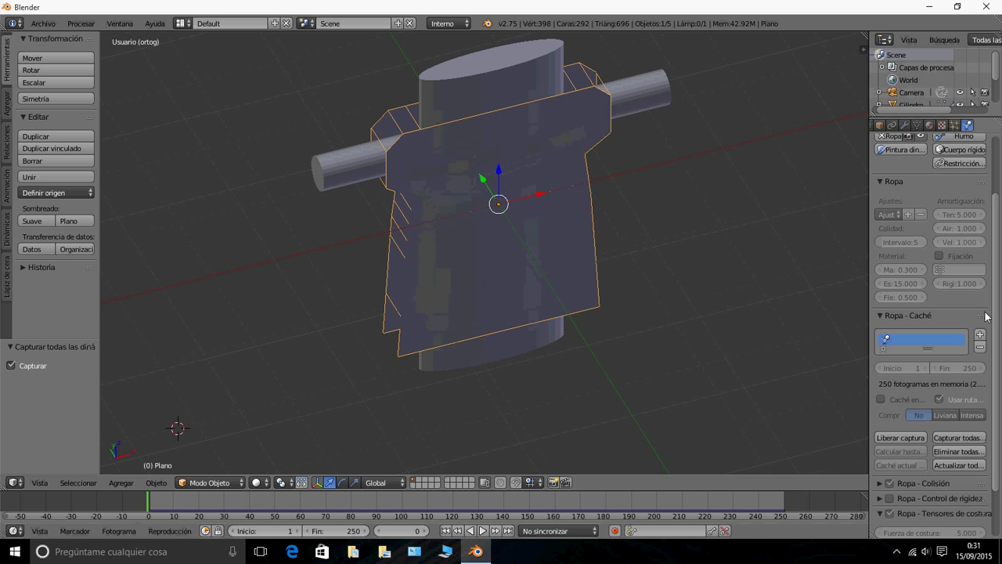
{"action": "scroll", "coordinate": [999, 258], "scroll_direction": "up", "scroll_amount": 4}
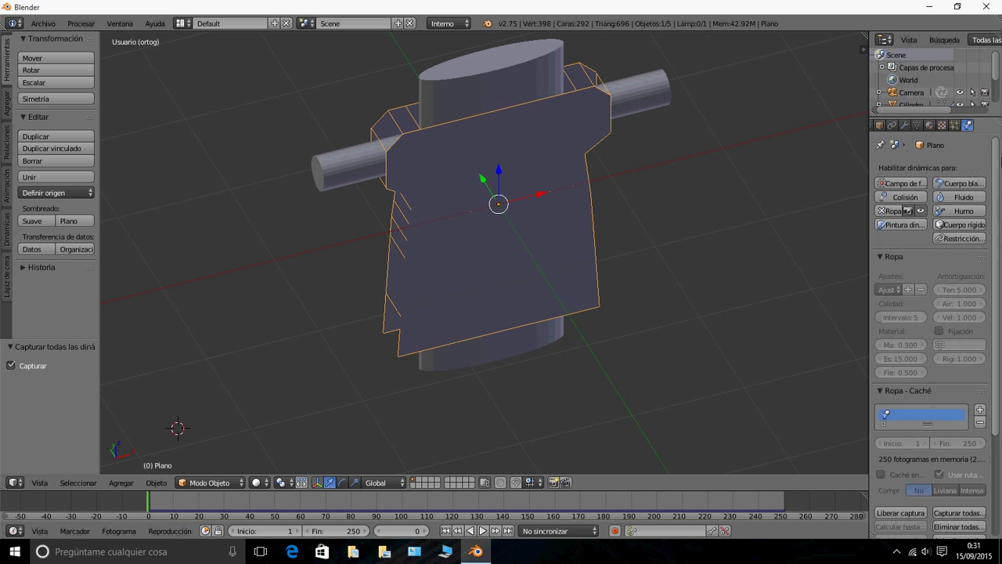
{"action": "scroll", "coordinate": [1000, 161], "scroll_direction": "down", "scroll_amount": 5}
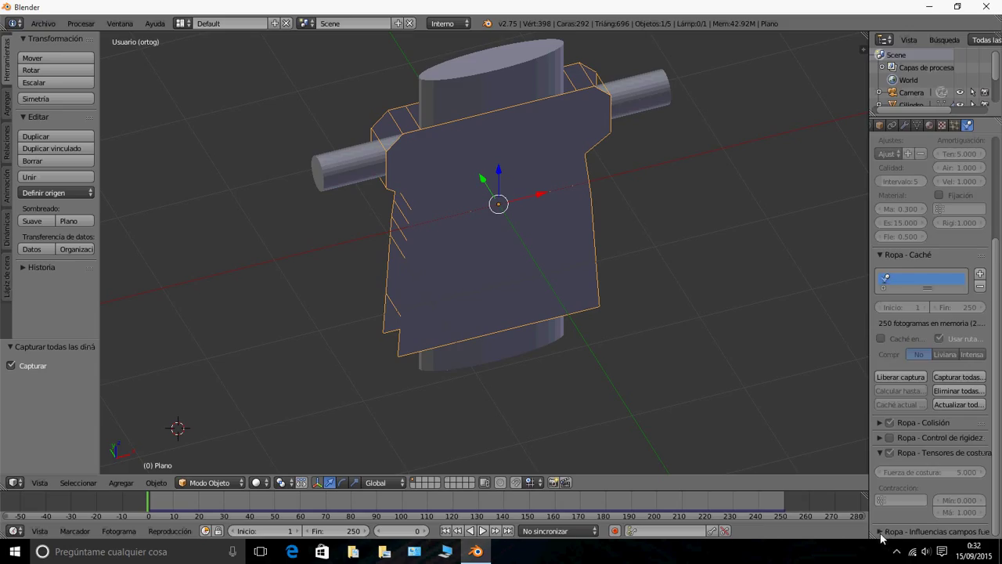
- Lower the cloth Gravity field weight to 0.120, then play a quick preview and stop
{"action": "left_click", "coordinate": [924, 529]}
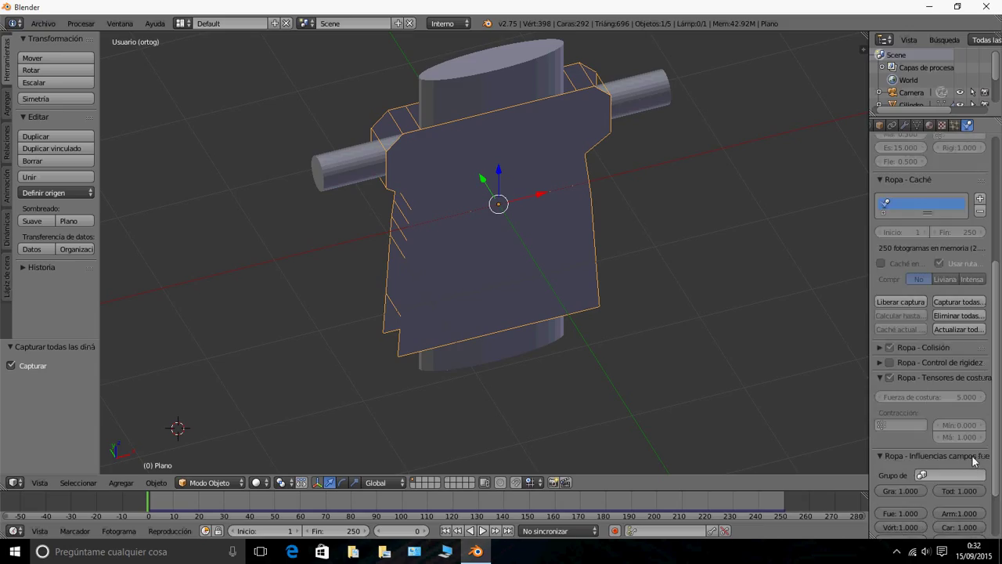
{"action": "scroll", "coordinate": [969, 460], "scroll_direction": "down", "scroll_amount": 2}
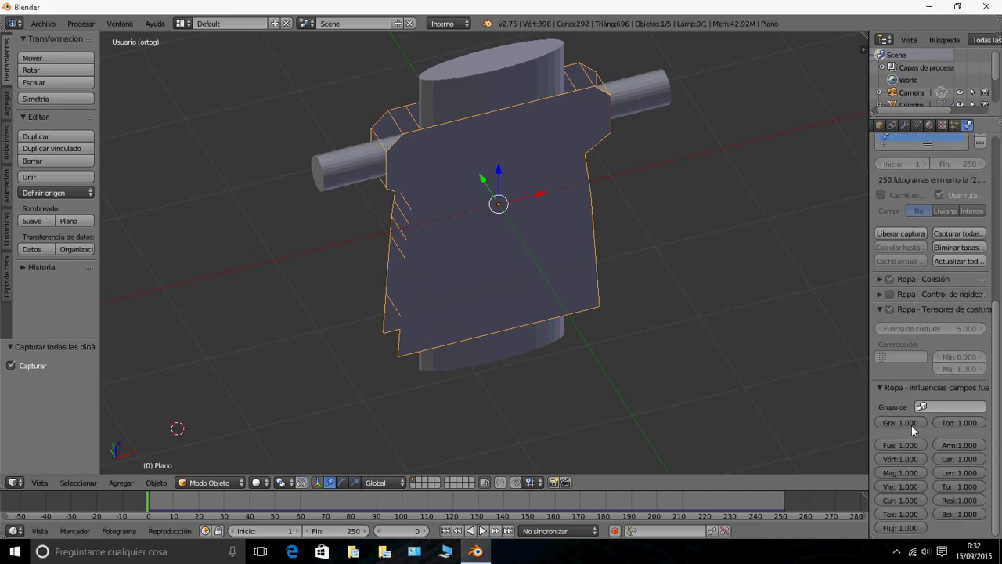
{"action": "left_click_drag", "start_coordinate": [913, 422], "coordinate": [865, 422]}
{"action": "left_click_drag", "start_coordinate": [910, 423], "coordinate": [900, 423]}
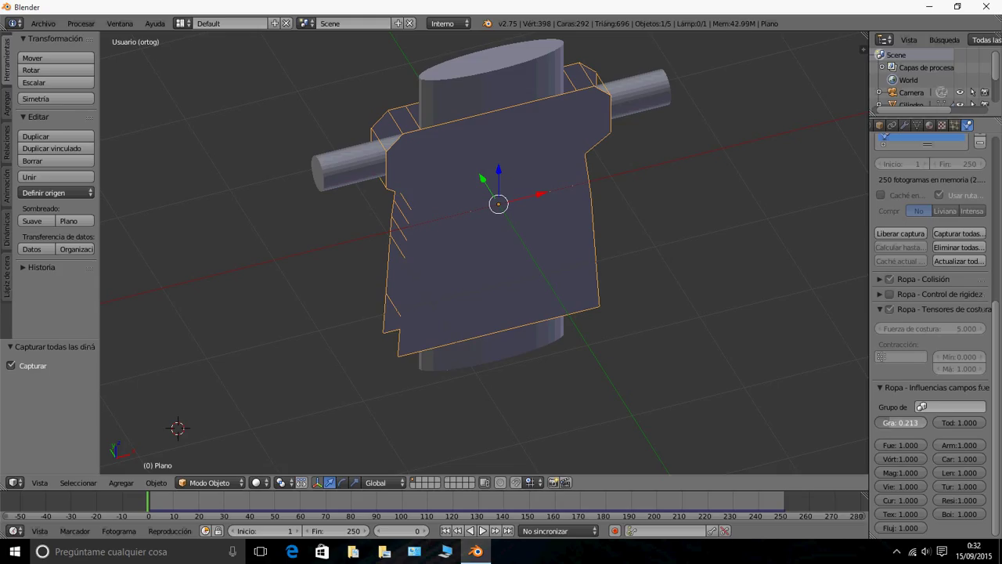
{"action": "left_click_drag", "start_coordinate": [899, 422], "coordinate": [898, 423]}
{"action": "scroll", "coordinate": [941, 267], "scroll_direction": "up", "scroll_amount": 6}
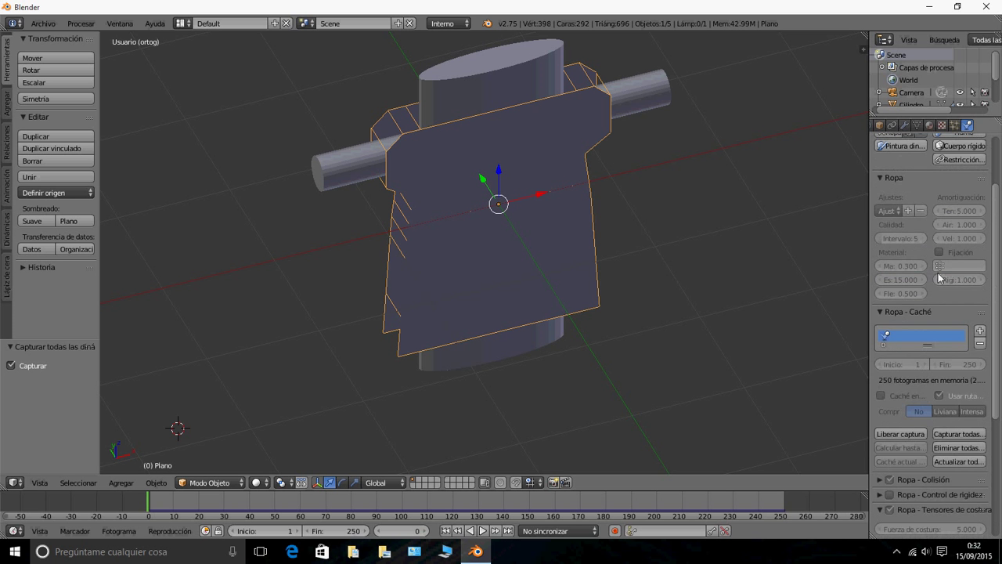
{"action": "scroll", "coordinate": [940, 277], "scroll_direction": "up", "scroll_amount": 3}
{"action": "scroll", "coordinate": [940, 276], "scroll_direction": "down", "scroll_amount": 5}
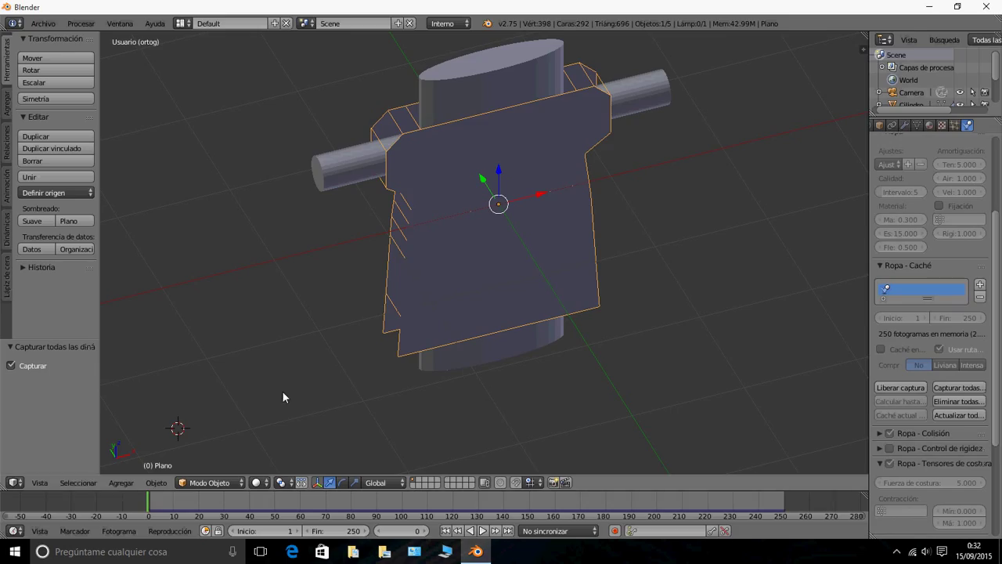
{"action": "key", "text": "alt+a"}
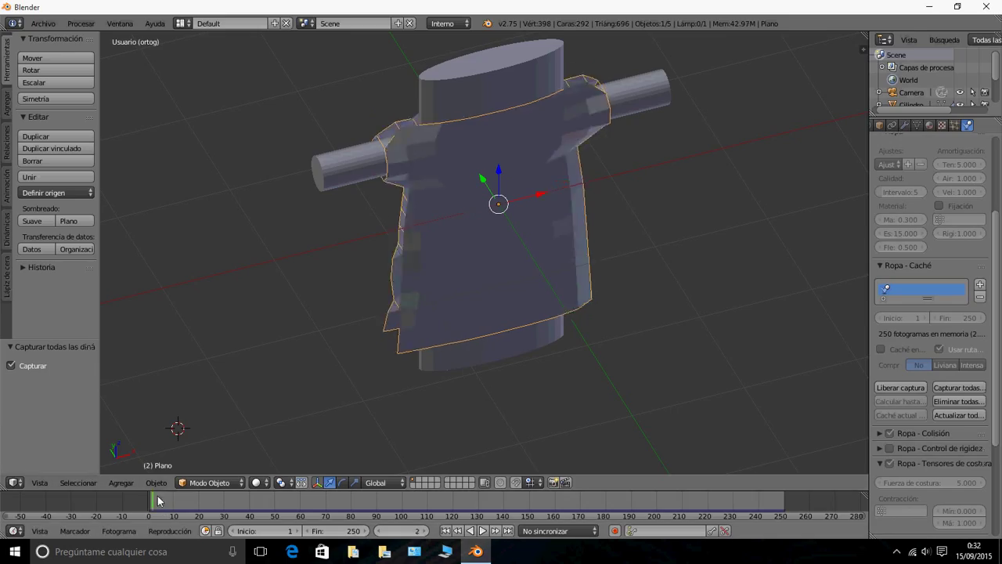
{"action": "key", "text": "Escape"}
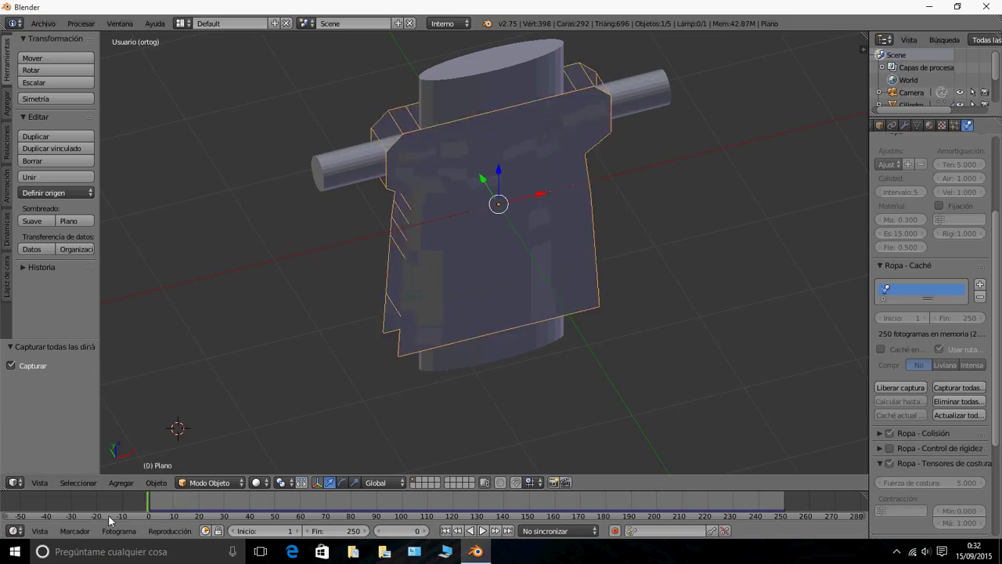
- Free the old cloth bake and rebake all dynamics with the 0.120 gravity weight
{"action": "left_click", "coordinate": [900, 386]}
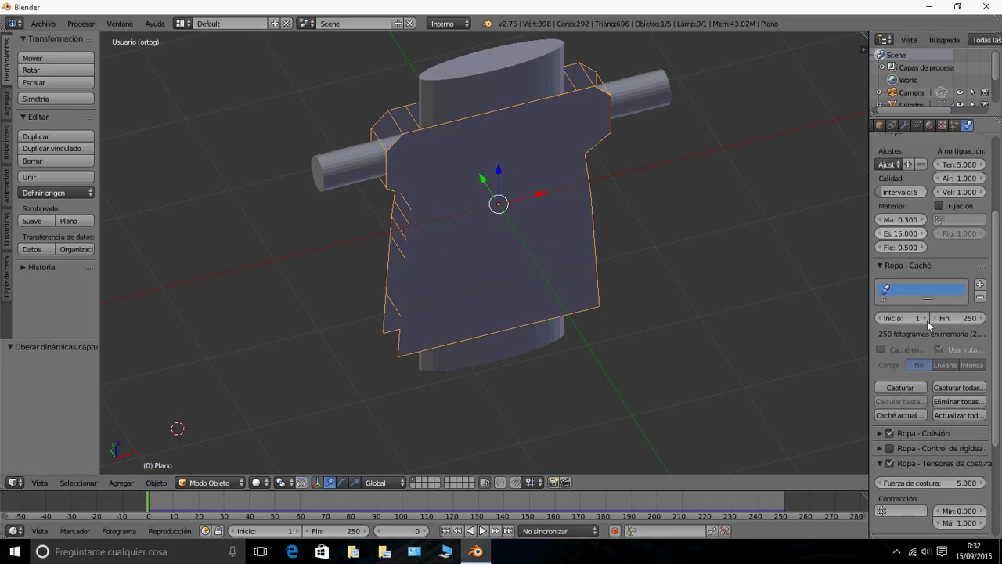
{"action": "left_click", "coordinate": [958, 387]}
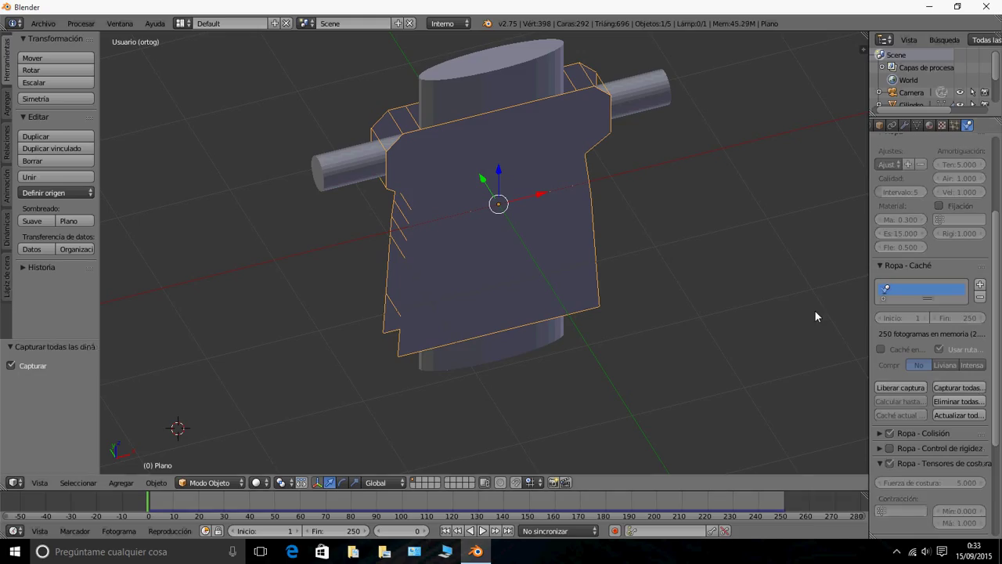
{"action": "scroll", "coordinate": [955, 249], "scroll_direction": "down", "scroll_amount": 5}
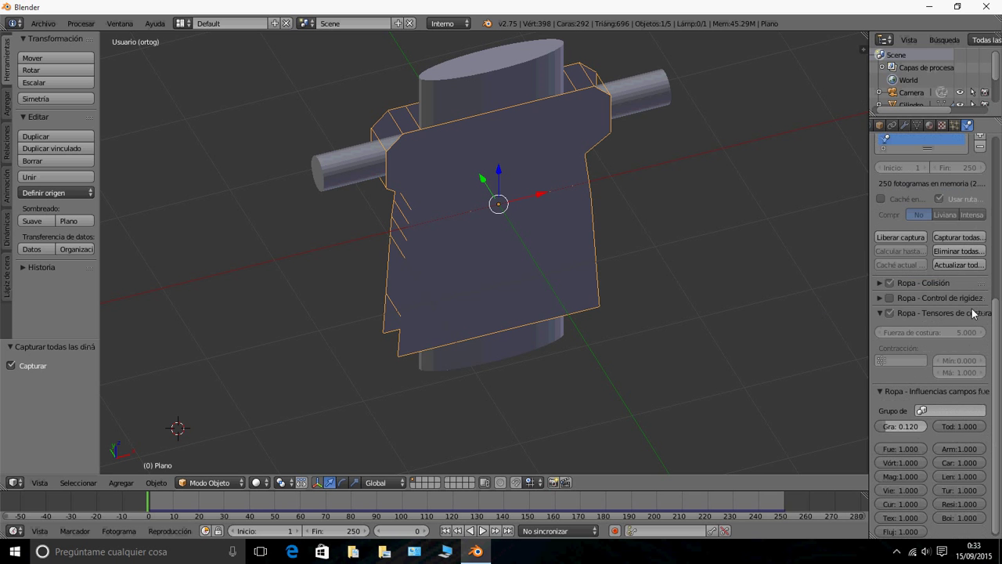
{"action": "scroll", "coordinate": [973, 313], "scroll_direction": "up", "scroll_amount": 5}
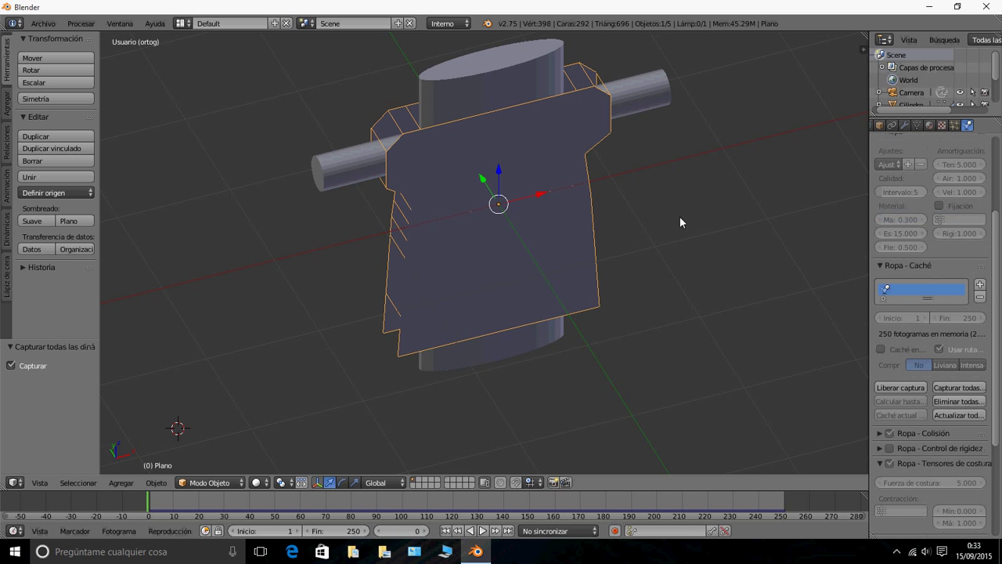
{"action": "scroll", "coordinate": [680, 216], "scroll_direction": "down", "scroll_amount": 1}
{"action": "scroll", "coordinate": [909, 257], "scroll_direction": "down", "scroll_amount": 5}
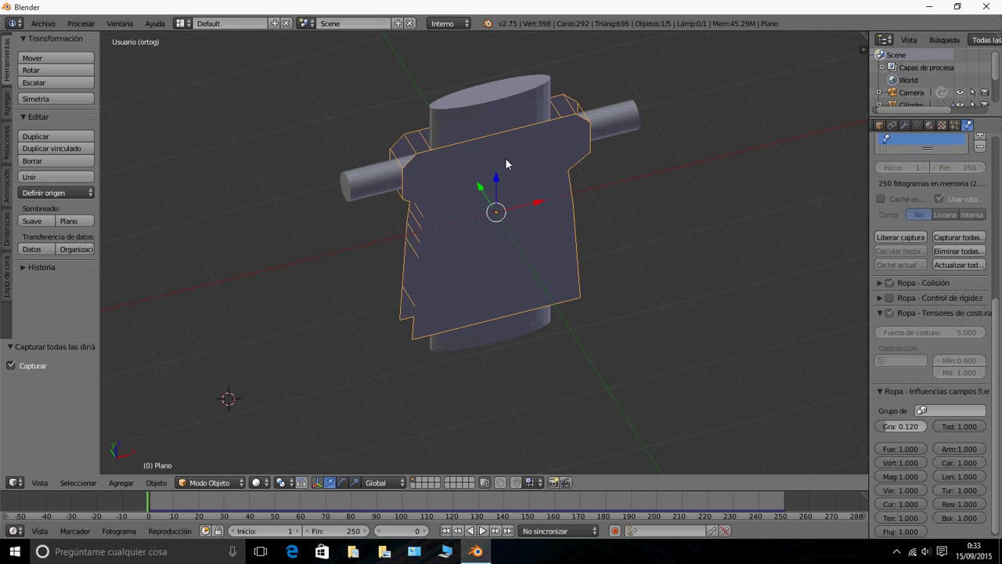
{"action": "scroll", "coordinate": [611, 182], "scroll_direction": "up", "scroll_amount": 2}
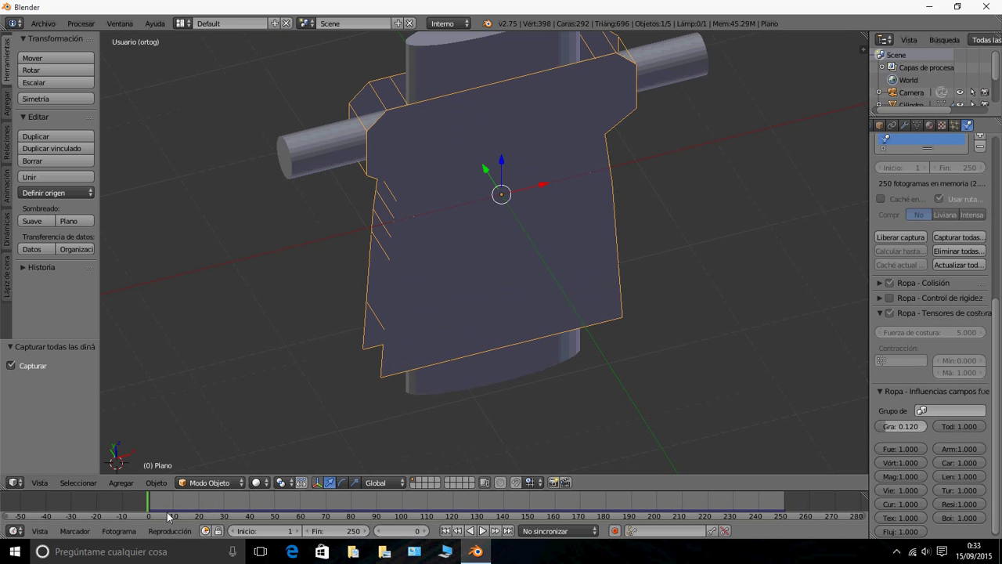
- Apply smooth shading to the shirt and scrub through the draping simulation
{"action": "left_click_drag", "start_coordinate": [157, 502], "coordinate": [139, 494]}
{"action": "left_click", "coordinate": [33, 222]}
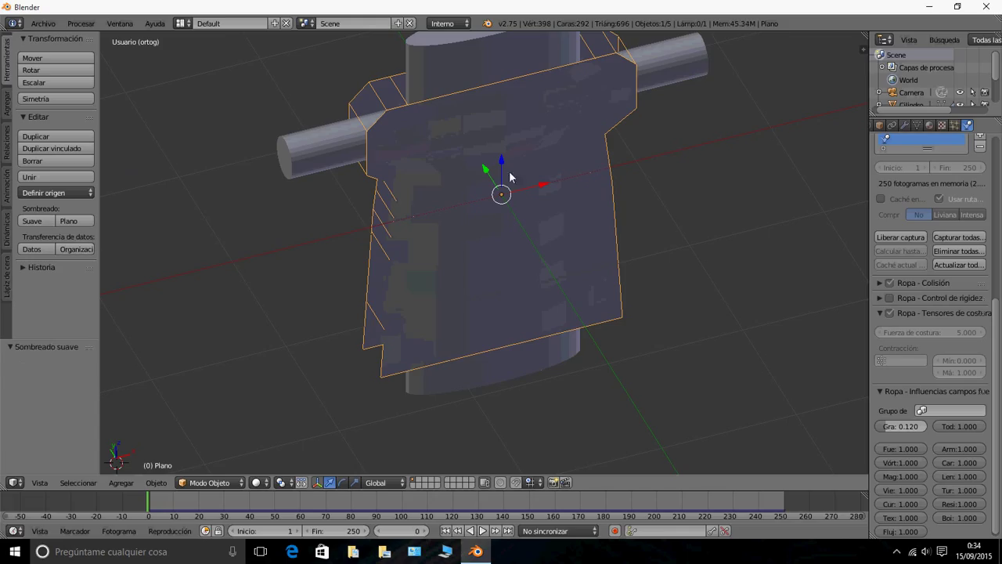
{"action": "left_click_drag", "start_coordinate": [147, 501], "coordinate": [216, 497]}
{"action": "middle_click_drag", "start_coordinate": [314, 263], "coordinate": [241, 451]}
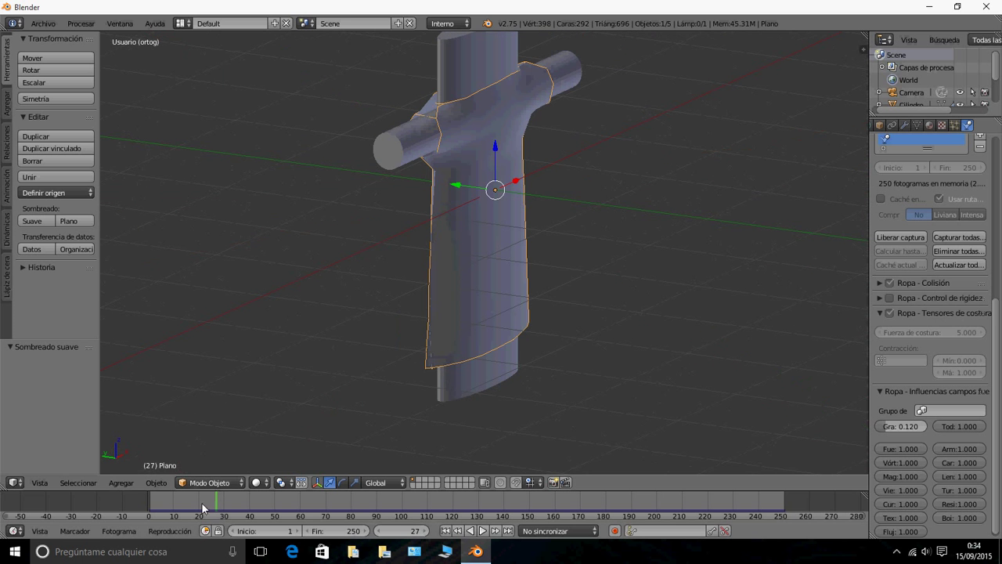
- Play the cloth animation from the start to frame 30 and view the shirt from the front
{"action": "left_click_drag", "start_coordinate": [217, 499], "coordinate": [149, 496]}
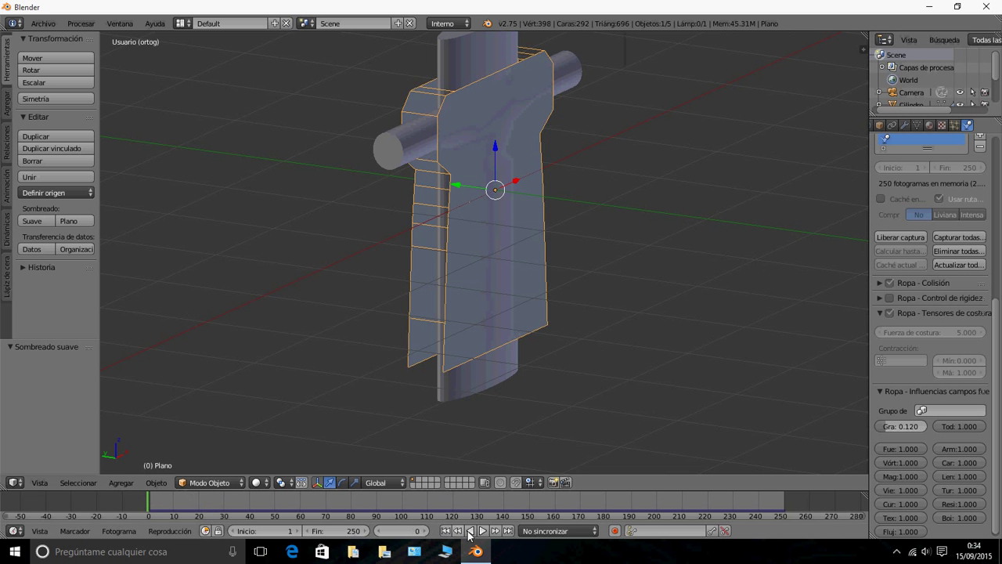
{"action": "left_click", "coordinate": [484, 530]}
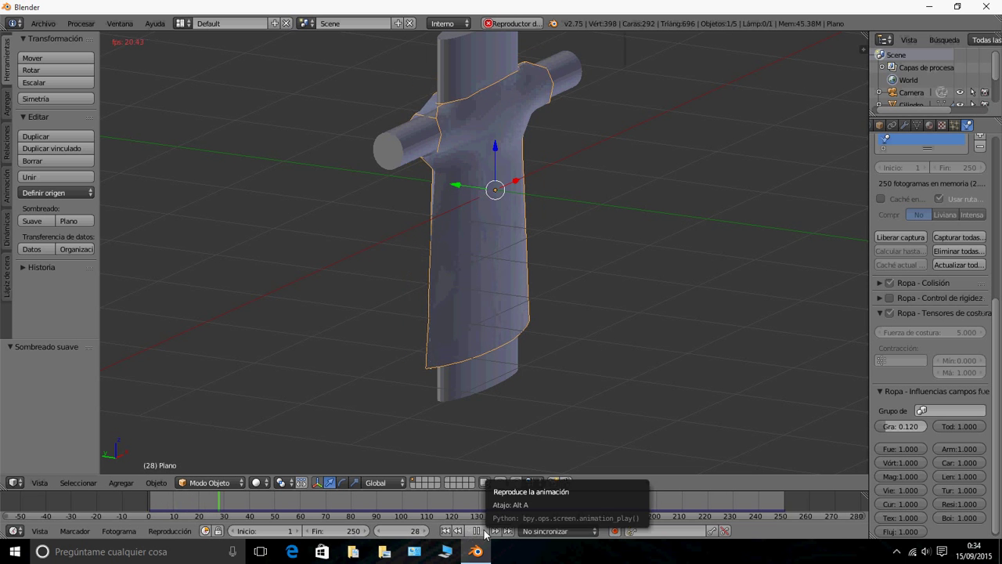
{"action": "left_click", "coordinate": [483, 531]}
{"action": "key", "text": "KP_5"}
{"action": "middle_click_drag", "start_coordinate": [458, 372], "coordinate": [558, 338]}
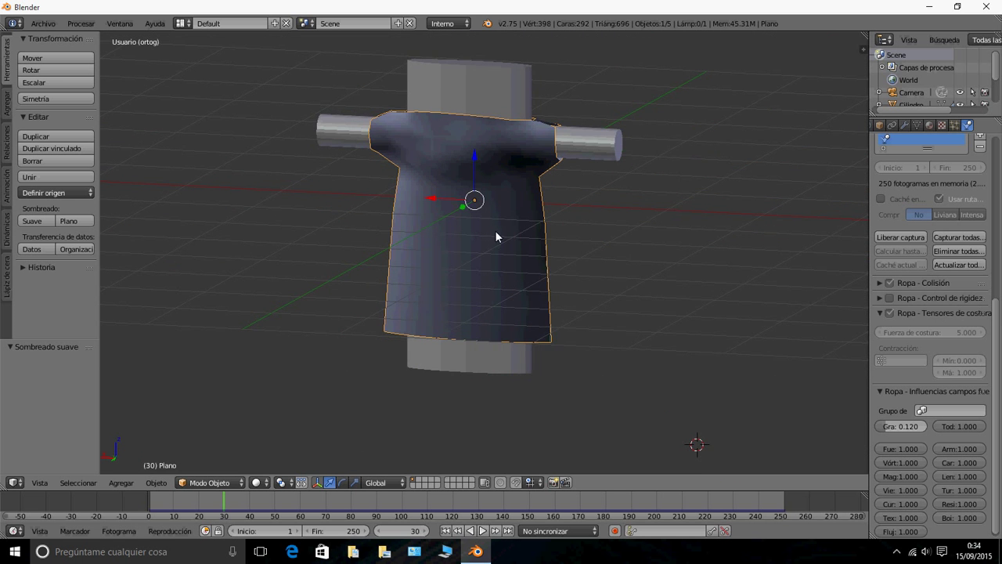
{"action": "middle_click_drag", "start_coordinate": [497, 234], "coordinate": [490, 299]}
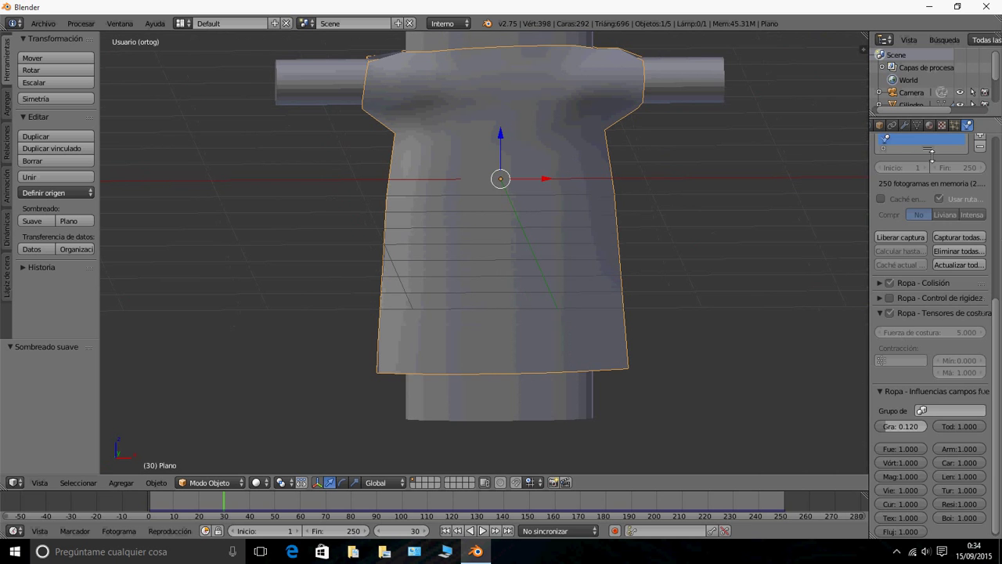
- Apply the shirt's cloth modifier to freeze the drape
{"action": "left_click", "coordinate": [904, 126]}
{"action": "left_click", "coordinate": [900, 208]}
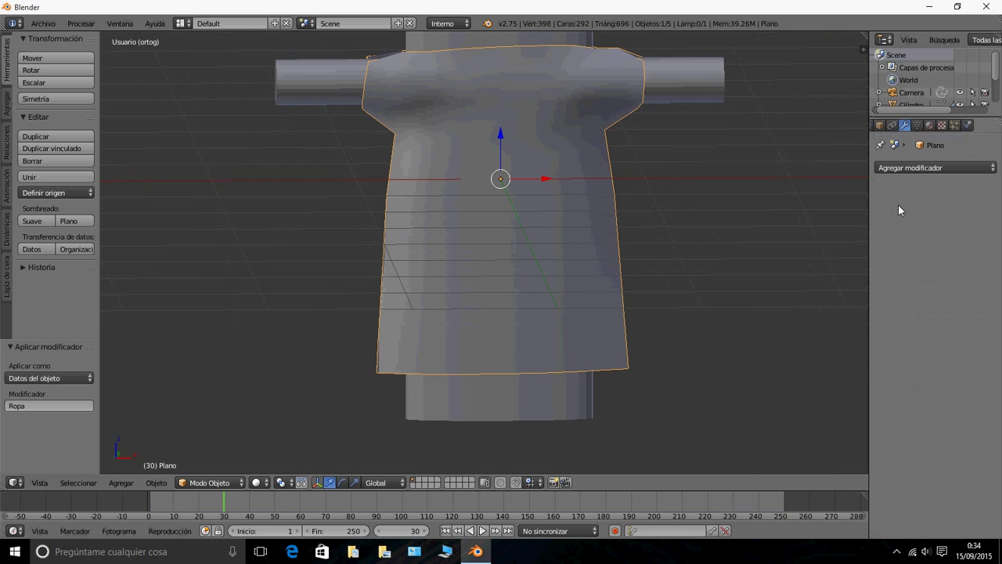
{"action": "scroll", "coordinate": [735, 190], "scroll_direction": "up", "scroll_amount": 2}
{"action": "scroll", "coordinate": [705, 193], "scroll_direction": "down", "scroll_amount": 4}
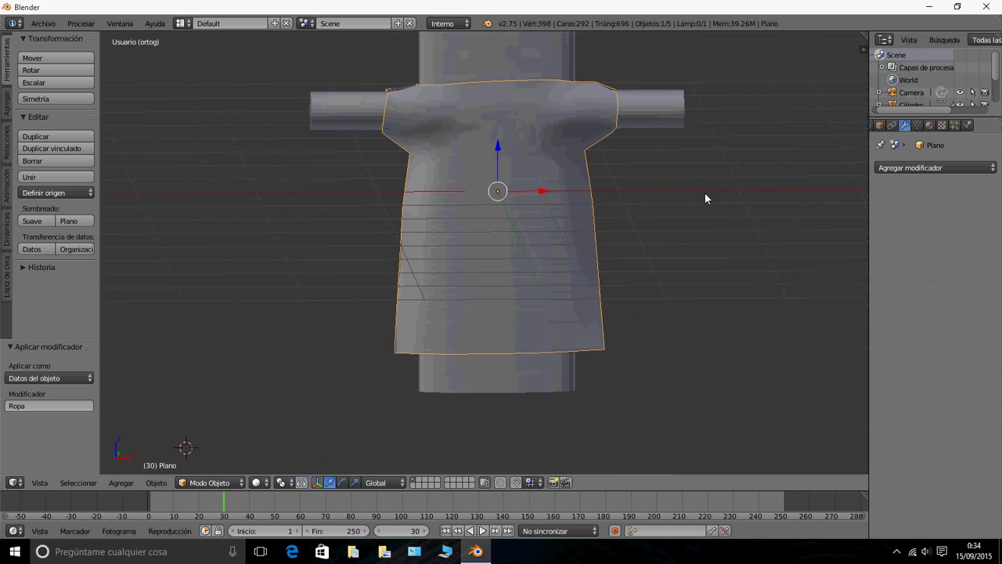
{"action": "middle_click_drag", "start_coordinate": [705, 193], "coordinate": [678, 245]}
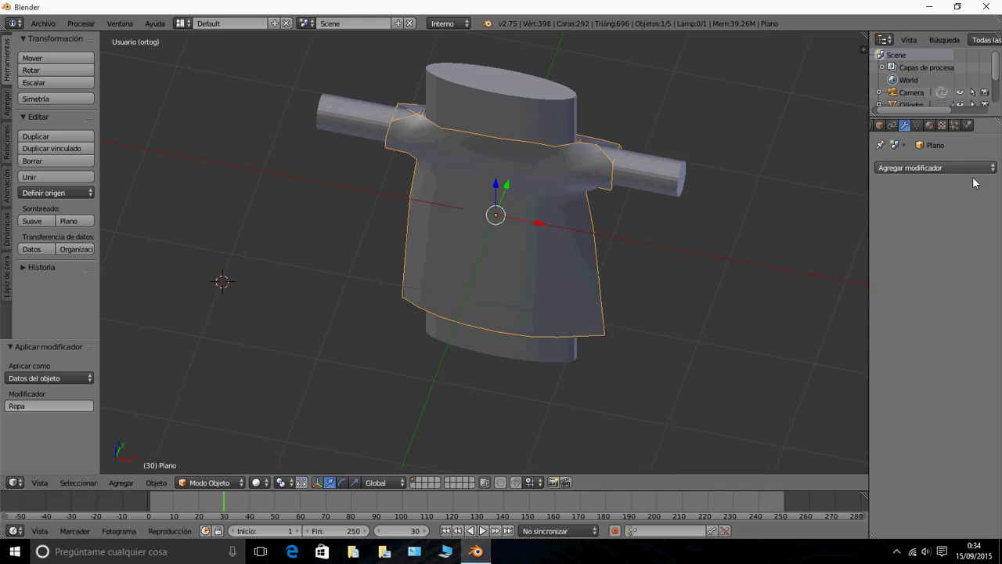
- Delete the vertical cylinder and start deleting the horizontal one
{"action": "right_click", "coordinate": [500, 97]}
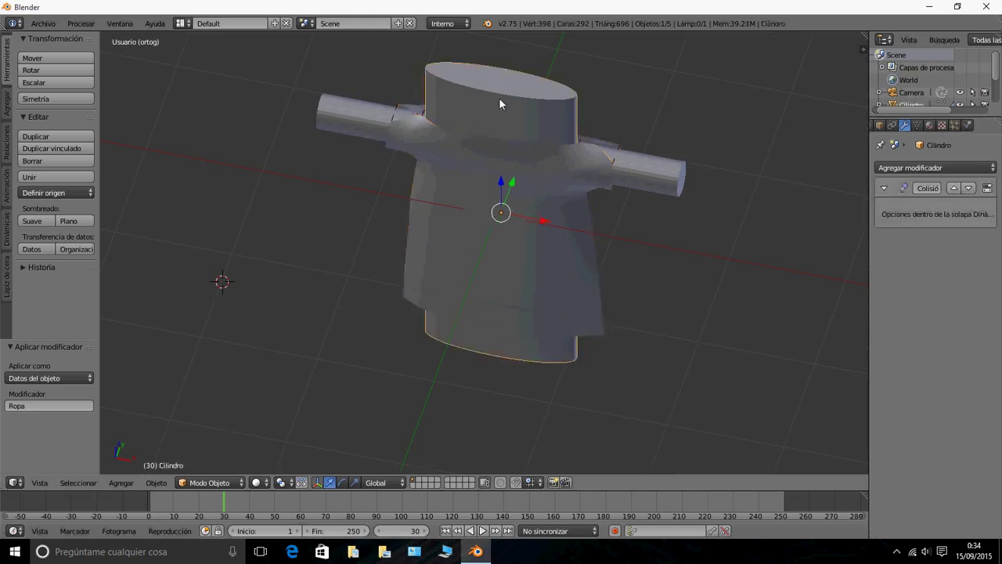
{"action": "key", "text": "x"}
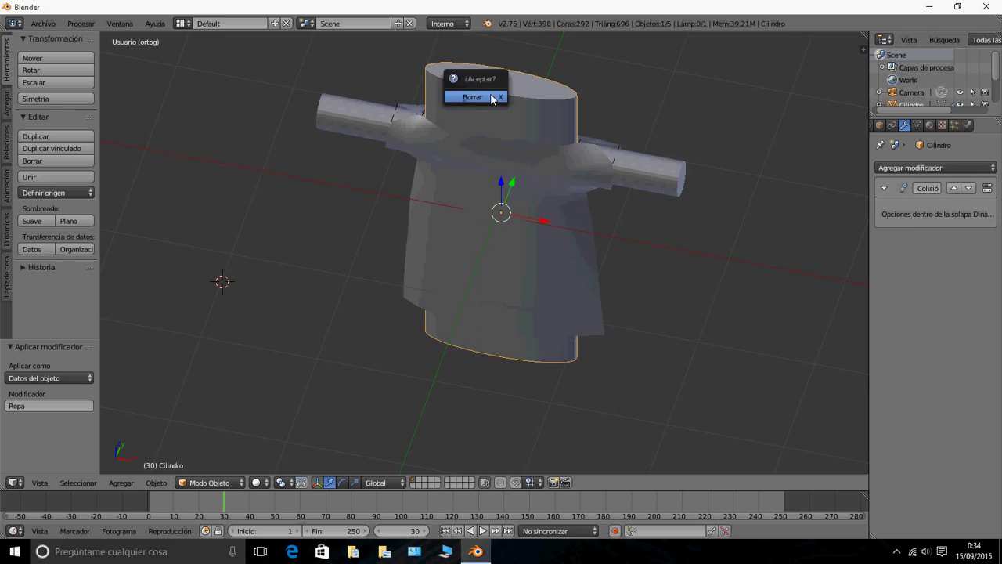
{"action": "left_click", "coordinate": [474, 97]}
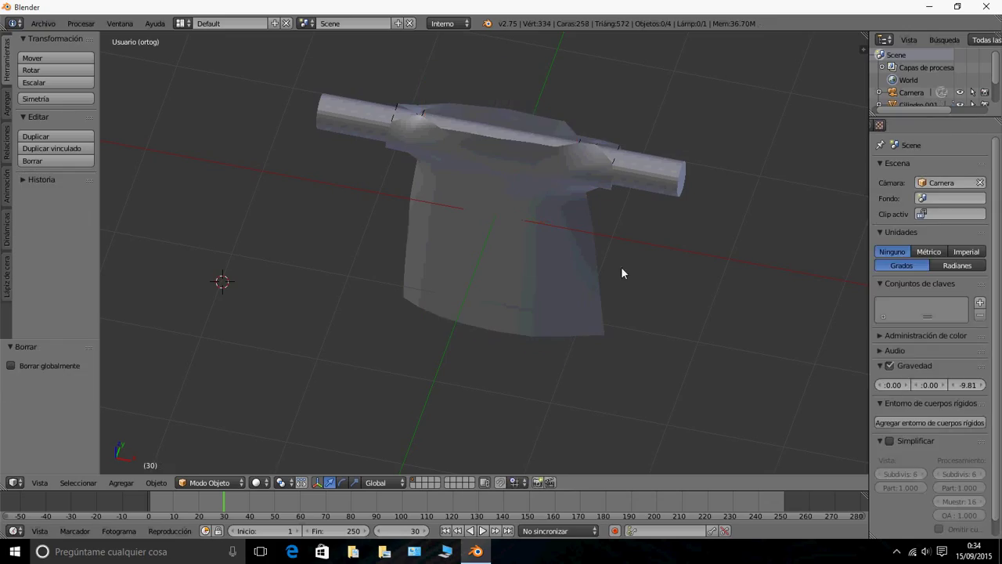
{"action": "right_click", "coordinate": [660, 176]}
{"action": "key", "text": "x"}
{"action": "left_click", "coordinate": [634, 173]}
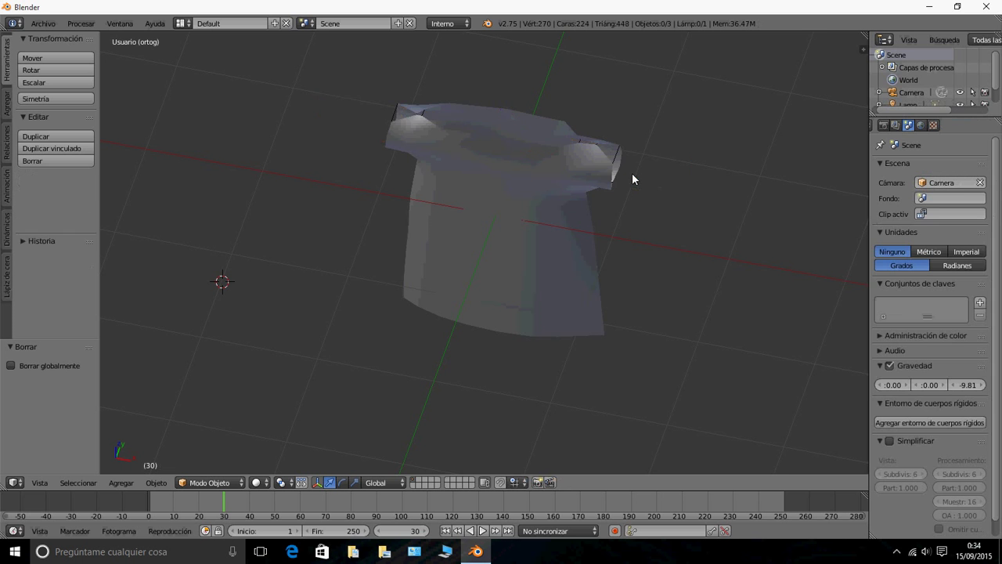
{"action": "middle_click_drag", "start_coordinate": [512, 236], "coordinate": [578, 196]}
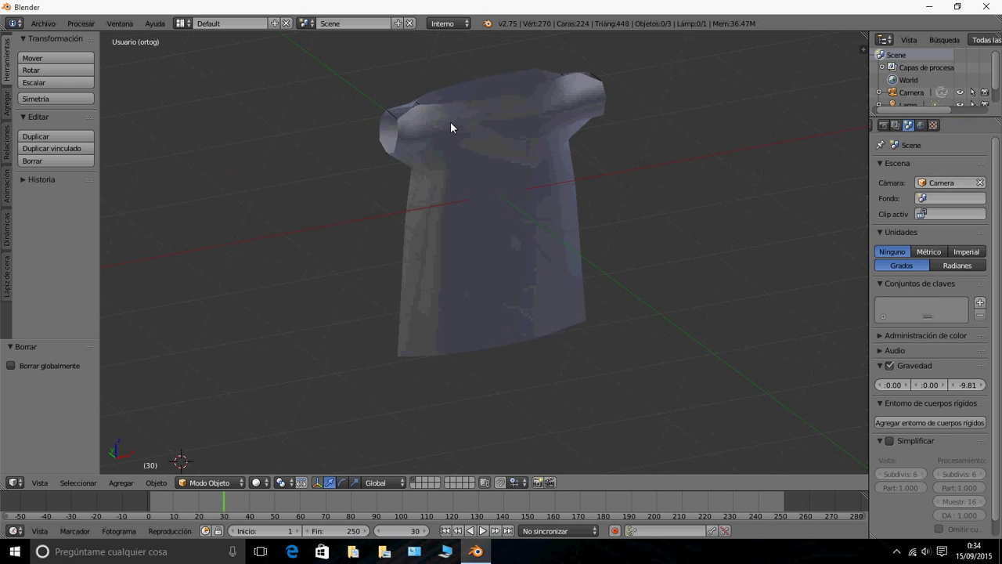
{"action": "scroll", "coordinate": [441, 130], "scroll_direction": "up", "scroll_amount": 3}
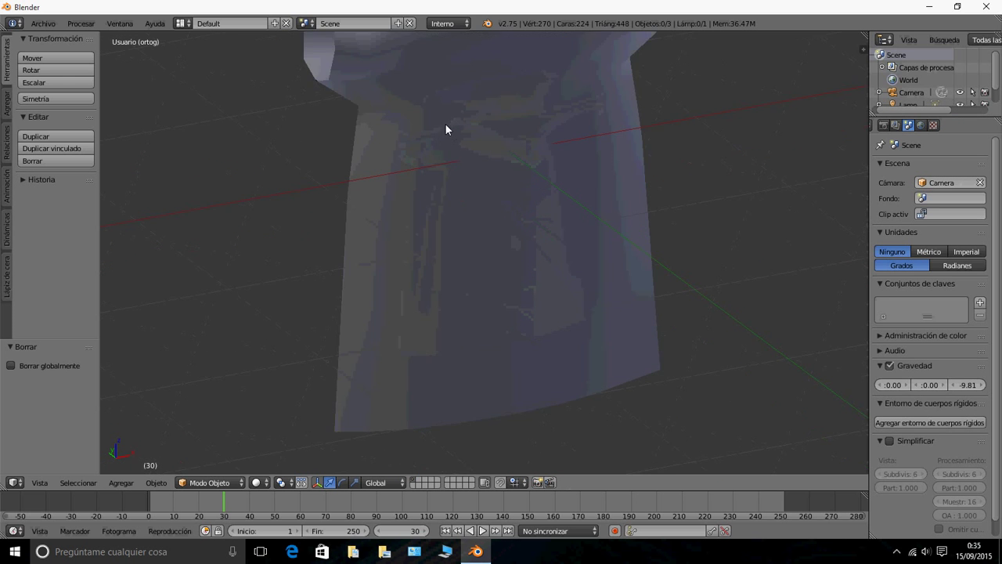
{"action": "scroll", "coordinate": [445, 126], "scroll_direction": "down", "scroll_amount": 3}
{"action": "middle_click_drag", "start_coordinate": [445, 125], "coordinate": [502, 222]}
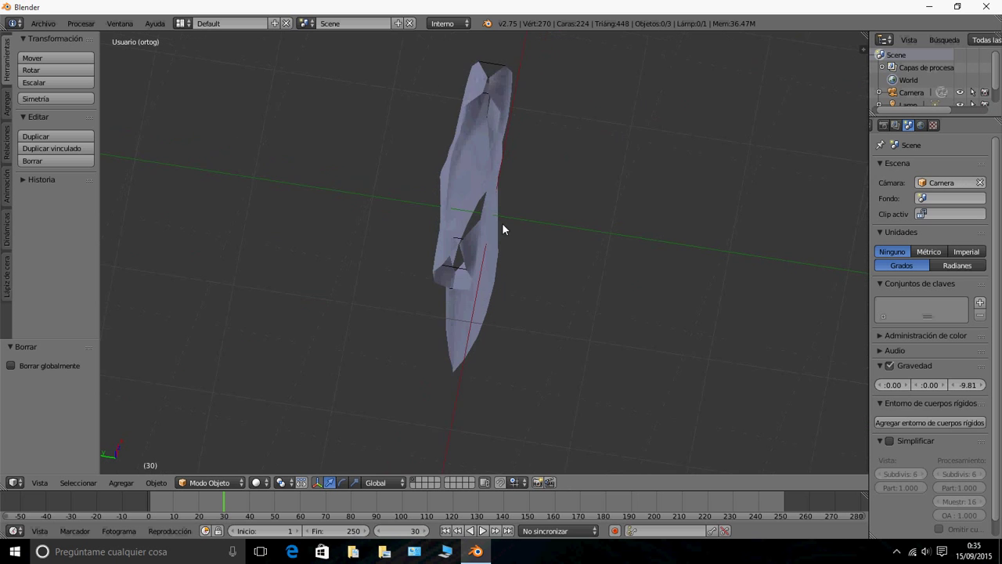
{"action": "scroll", "coordinate": [492, 226], "scroll_direction": "up", "scroll_amount": 3}
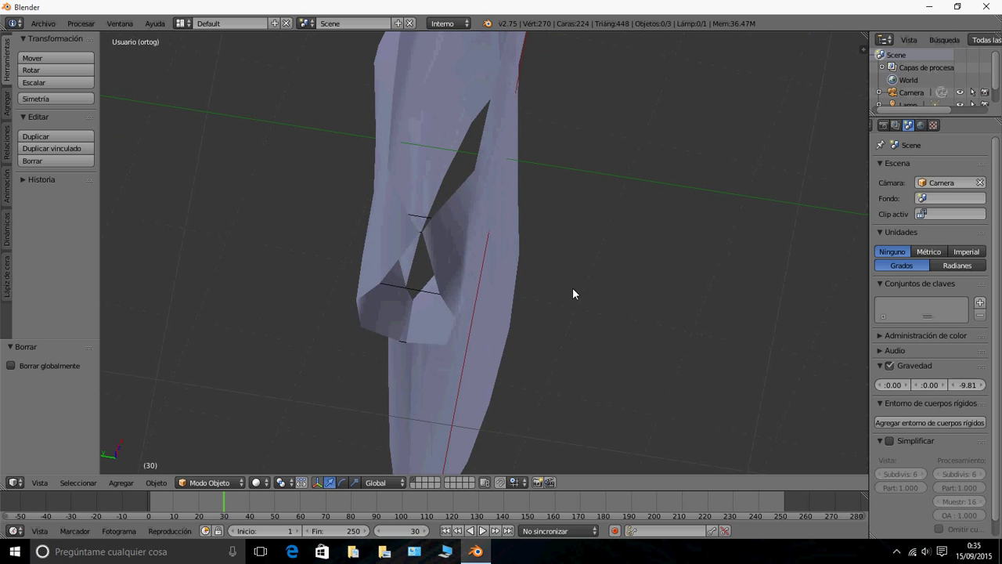
{"action": "middle_click_drag", "start_coordinate": [408, 255], "coordinate": [303, 147]}
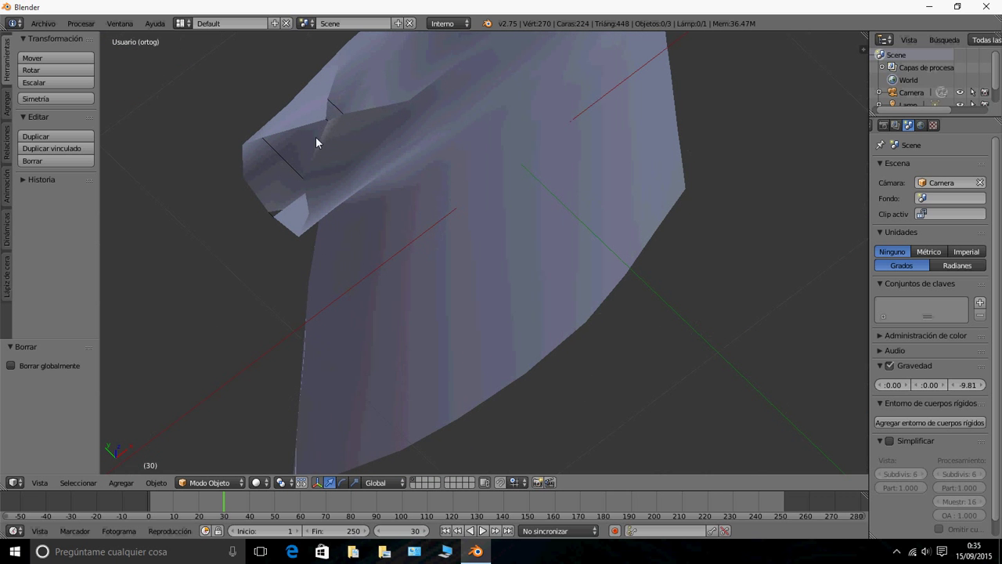
{"action": "middle_click_drag", "start_coordinate": [318, 143], "coordinate": [392, 166]}
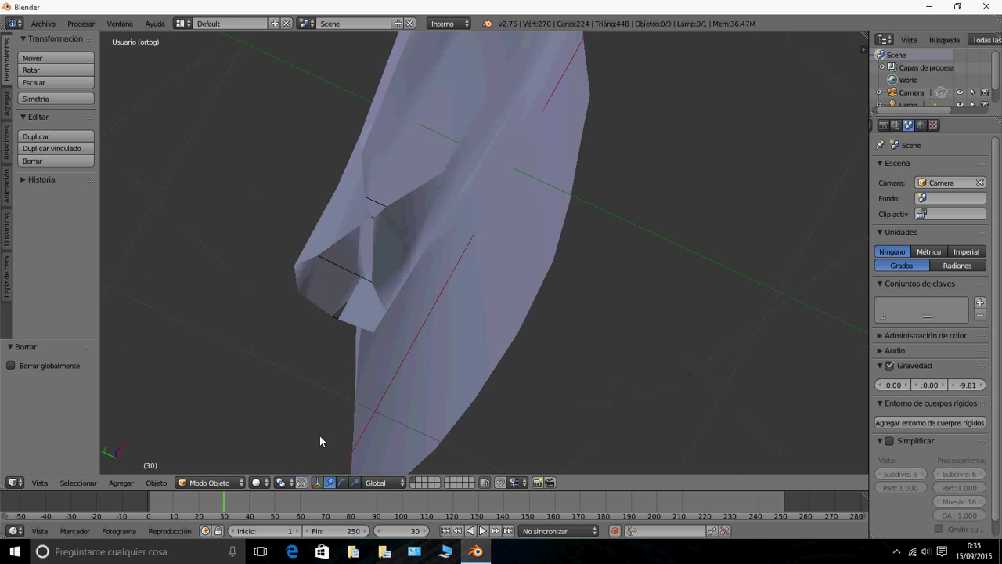
{"action": "right_click", "coordinate": [425, 320]}
- Enter Edit Mode on the shirt and move a vertex at the gap along Y
{"action": "left_click", "coordinate": [200, 482]}
{"action": "left_click", "coordinate": [212, 455]}
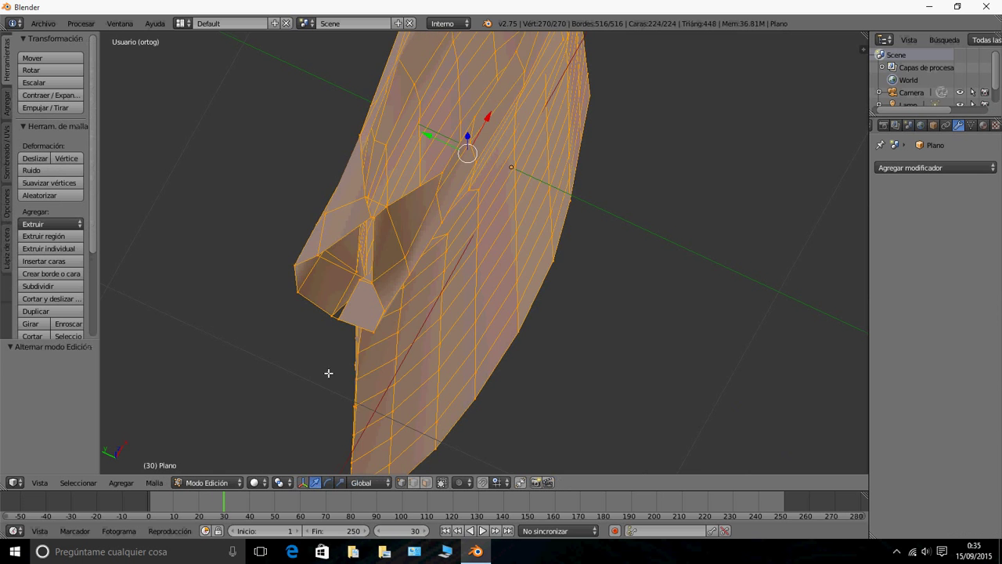
{"action": "middle_click_drag", "start_coordinate": [391, 331], "coordinate": [399, 314]}
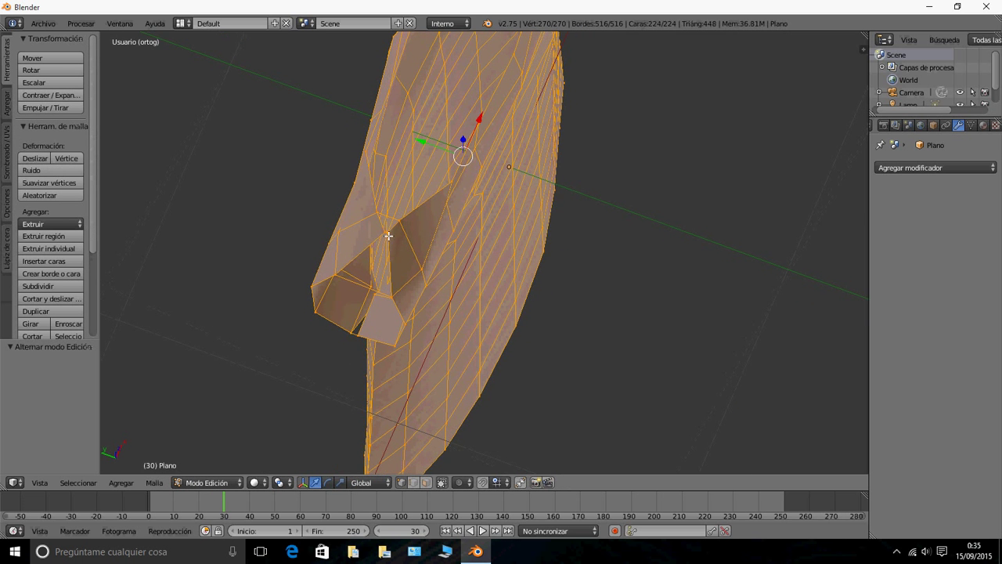
{"action": "right_click", "coordinate": [388, 236]}
{"action": "middle_click_drag", "start_coordinate": [416, 217], "coordinate": [502, 280]}
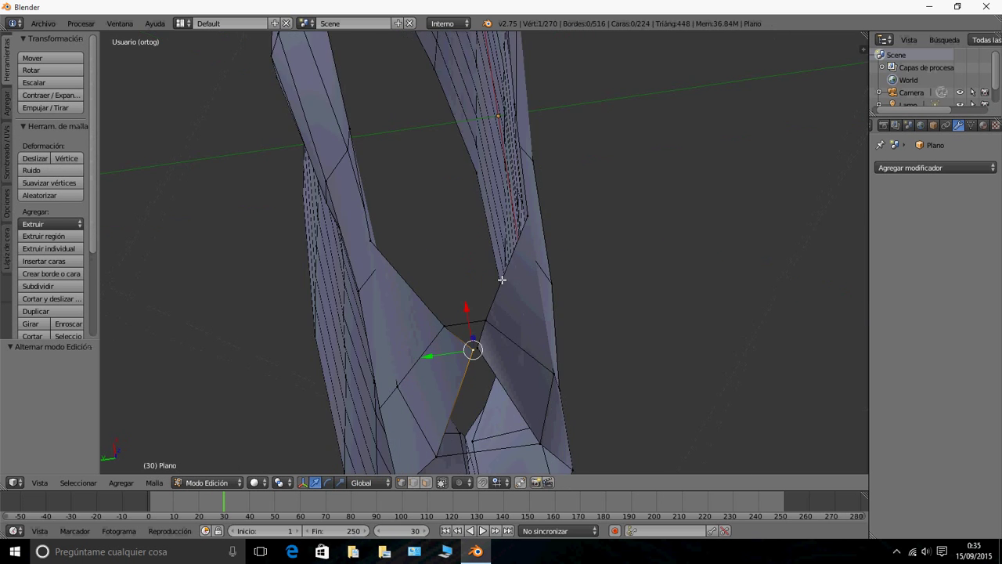
{"action": "left_click_drag", "start_coordinate": [439, 365], "coordinate": [419, 362]}
{"action": "left_click_drag", "start_coordinate": [477, 349], "coordinate": [445, 356]}
- Slide two lower vertices along Y and select the vertices bordering the gap
{"action": "right_click", "coordinate": [436, 456]}
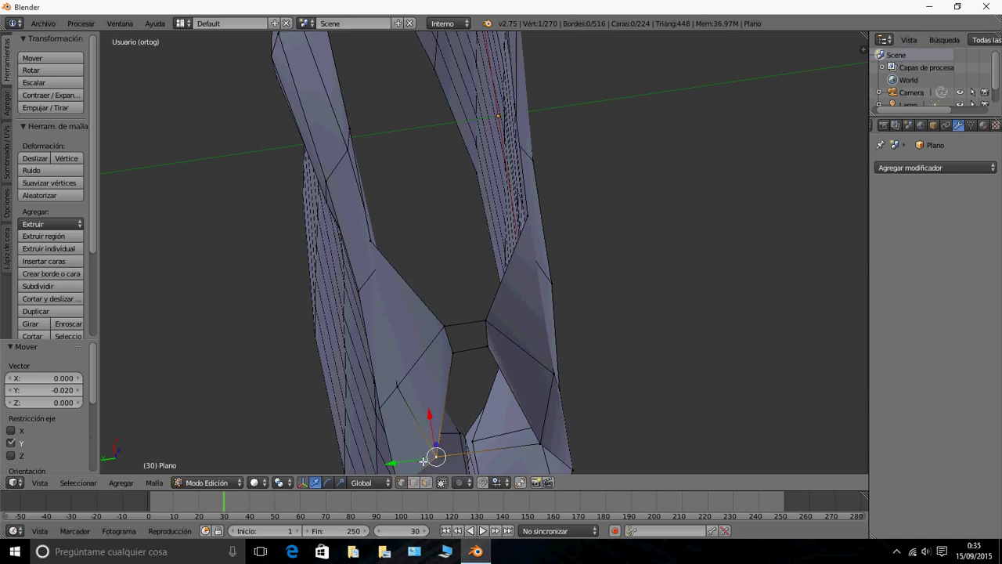
{"action": "left_click_drag", "start_coordinate": [422, 461], "coordinate": [451, 454]}
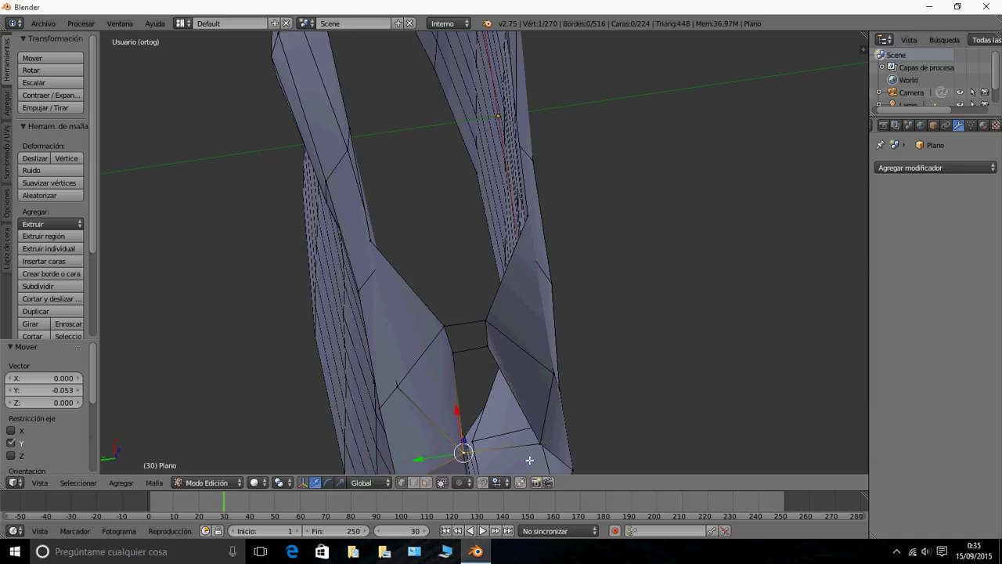
{"action": "right_click", "coordinate": [539, 444]}
{"action": "left_click_drag", "start_coordinate": [529, 451], "coordinate": [483, 447]}
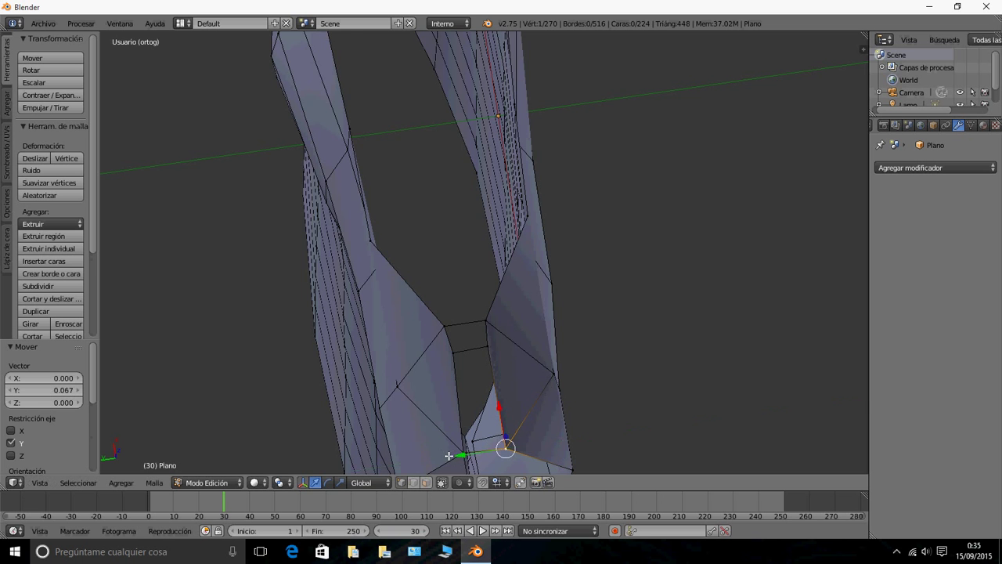
{"action": "middle_click_drag", "start_coordinate": [448, 456], "coordinate": [451, 309]}
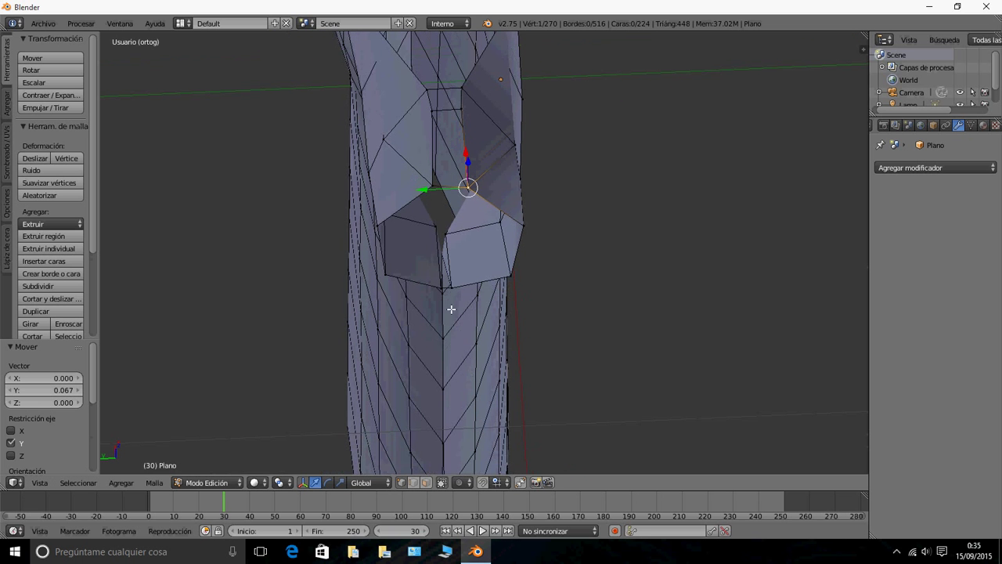
{"action": "right_click", "coordinate": [435, 115], "text": "shift"}
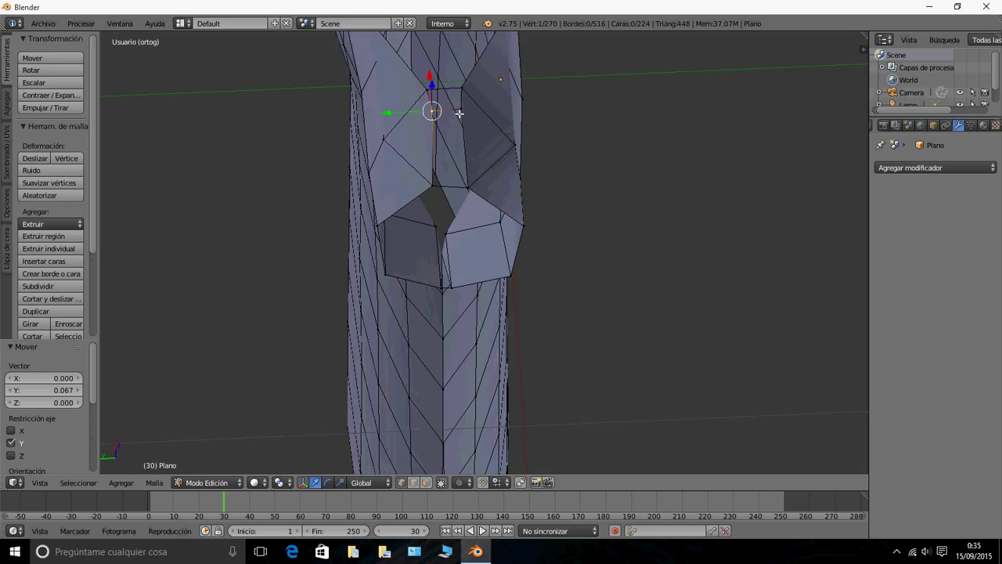
{"action": "right_click", "coordinate": [444, 193], "text": "shift"}
- Fill the gap face, then fill the next collar gap from its four vertices
{"action": "key", "text": "f"}
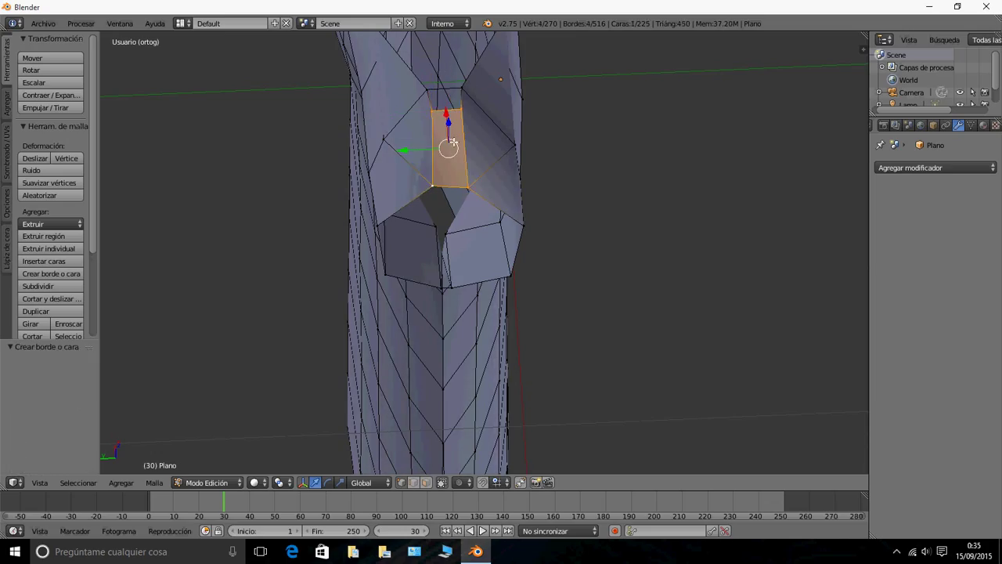
{"action": "right_click", "coordinate": [462, 91]}
{"action": "right_click", "coordinate": [429, 93], "text": "shift"}
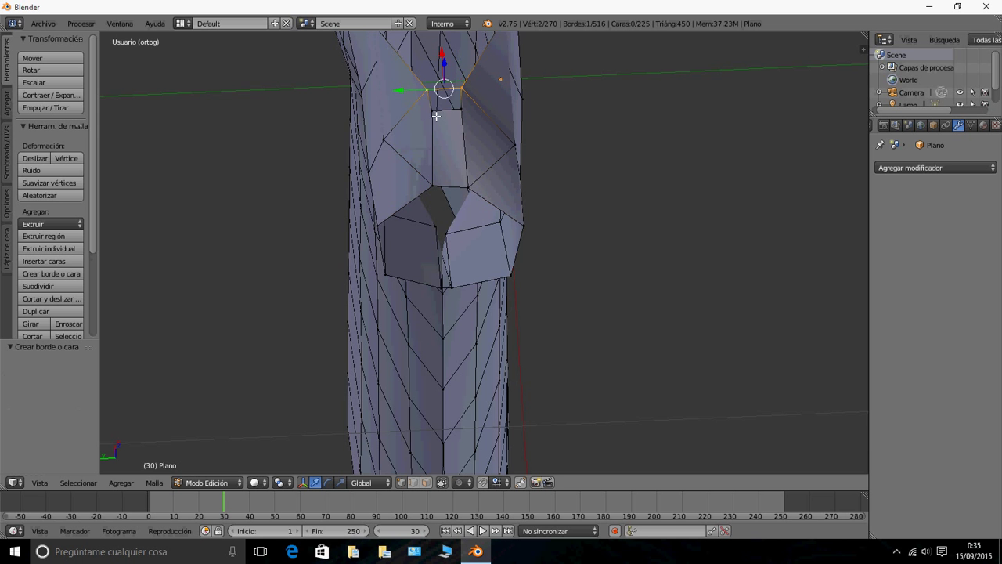
{"action": "right_click", "coordinate": [434, 111], "text": "shift"}
{"action": "right_click", "coordinate": [462, 109], "text": "shift"}
{"action": "key", "text": "f"}
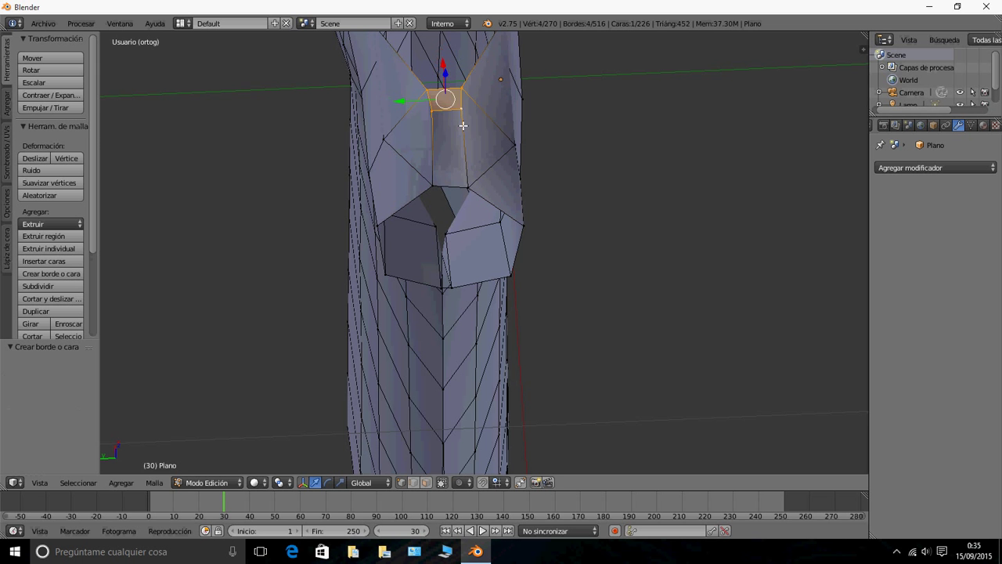
{"action": "middle_click_drag", "start_coordinate": [462, 125], "coordinate": [340, 106]}
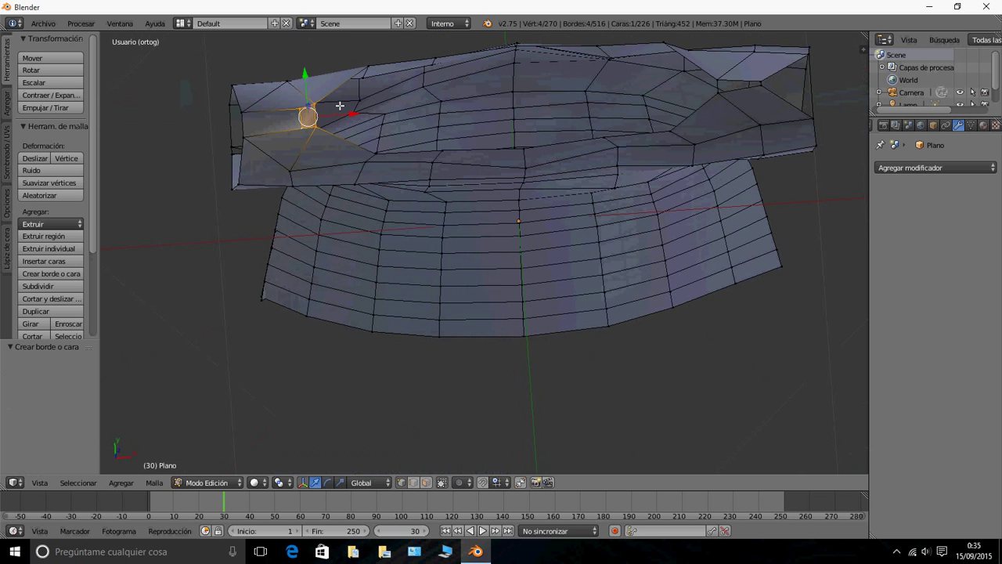
- Fill a face across another gap, then undo it
{"action": "right_click", "coordinate": [369, 68]}
{"action": "right_click", "coordinate": [383, 154], "text": "shift"}
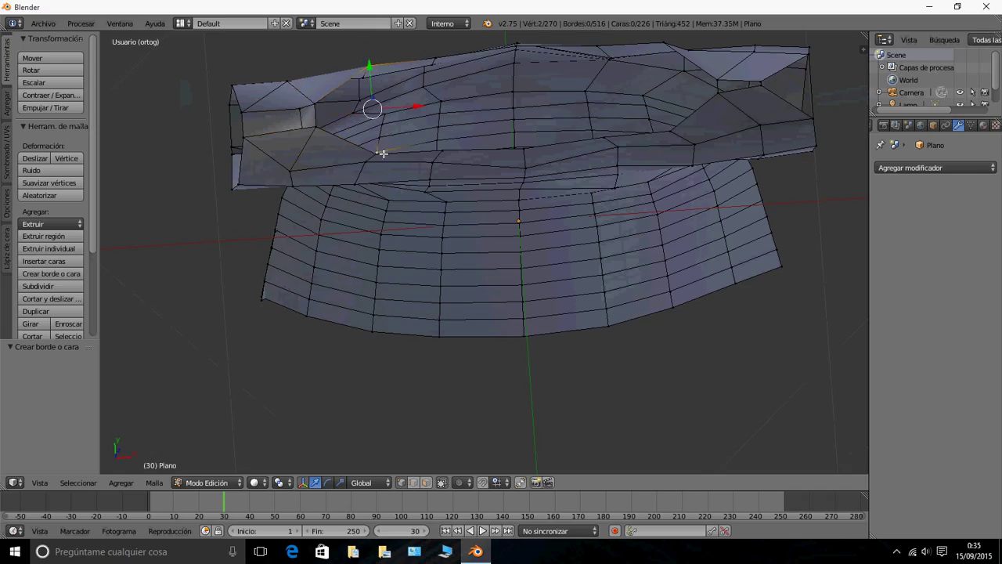
{"action": "right_click", "coordinate": [317, 128], "text": "shift"}
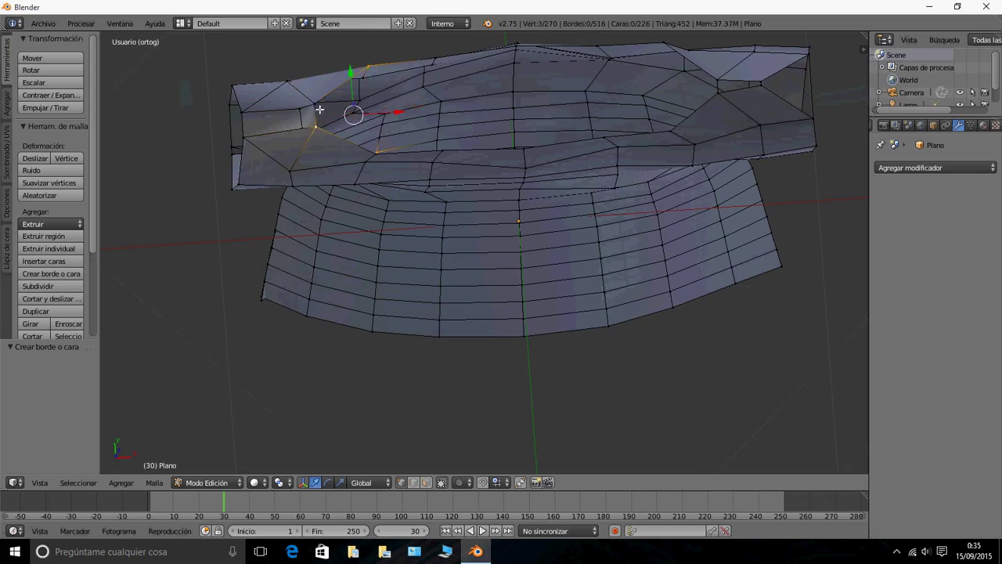
{"action": "right_click", "coordinate": [319, 110], "text": "shift"}
{"action": "key", "text": "f"}
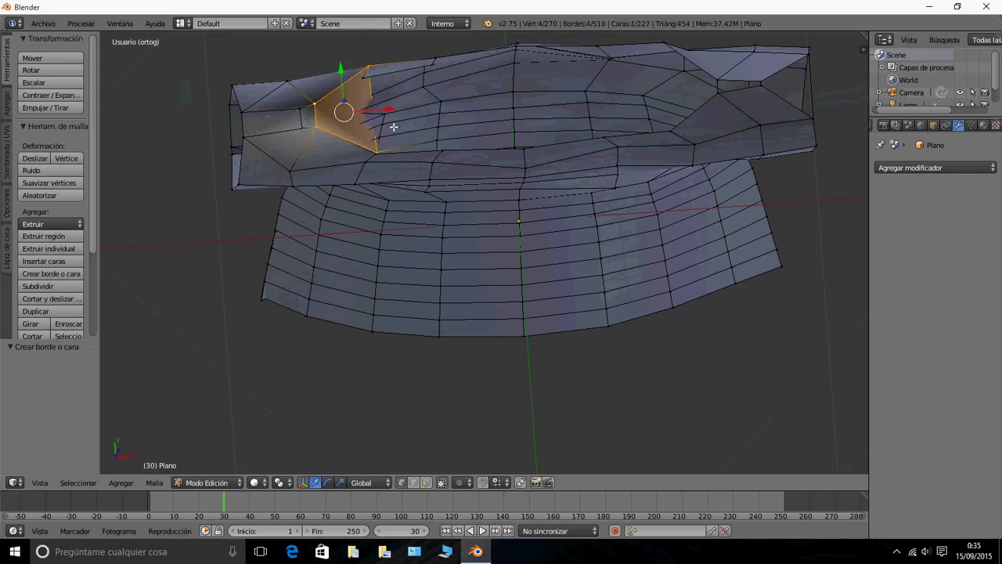
{"action": "mouse_move", "coordinate": [394, 127]}
{"action": "middle_mouse_down"}
{"action": "mouse_move", "coordinate": [334, 109]}
{"action": "mouse_move", "coordinate": [368, 83]}
{"action": "mouse_move", "coordinate": [396, 137]}
{"action": "middle_mouse_up"}
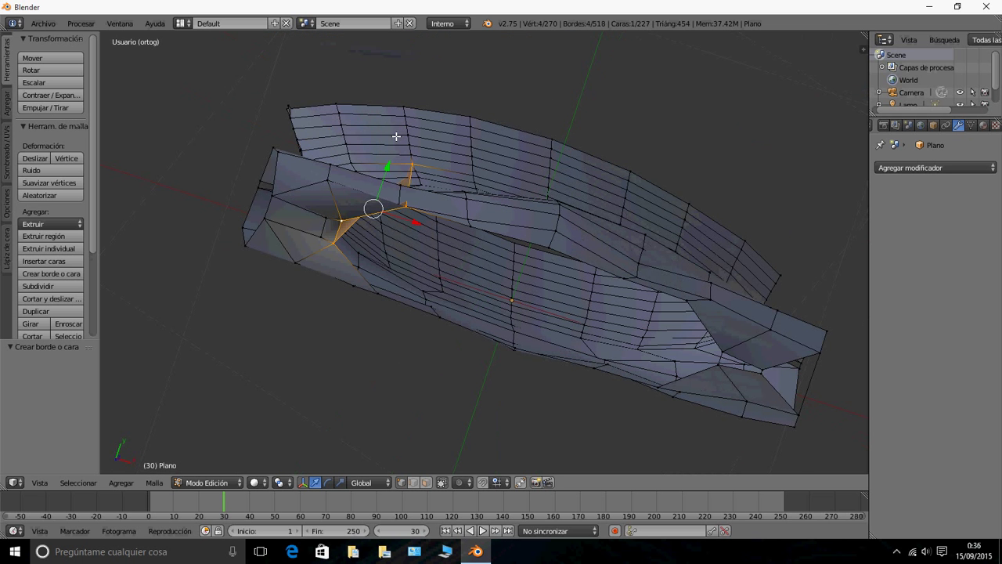
{"action": "key", "text": "ctrl+z"}
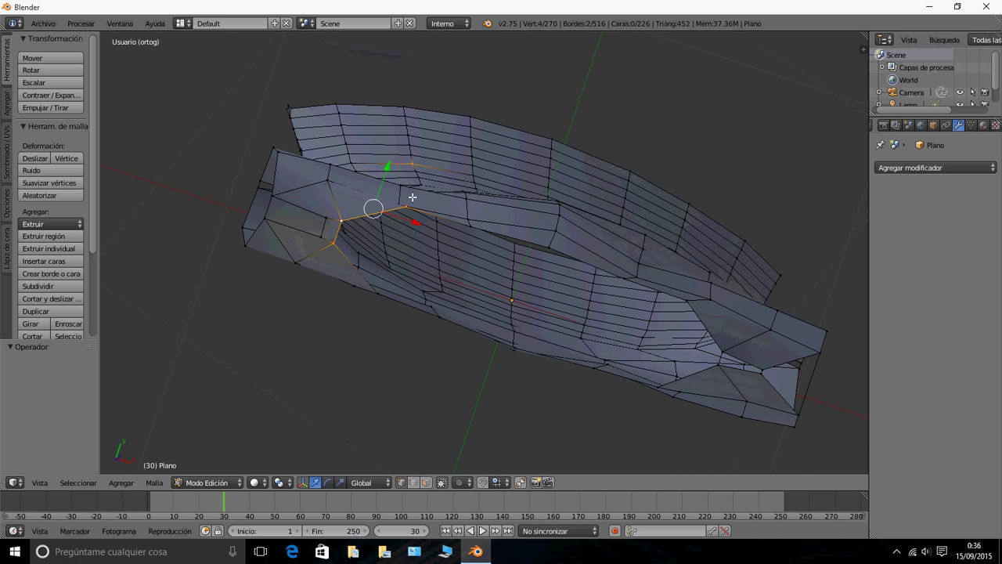
{"action": "middle_click_drag", "start_coordinate": [413, 198], "coordinate": [407, 216]}
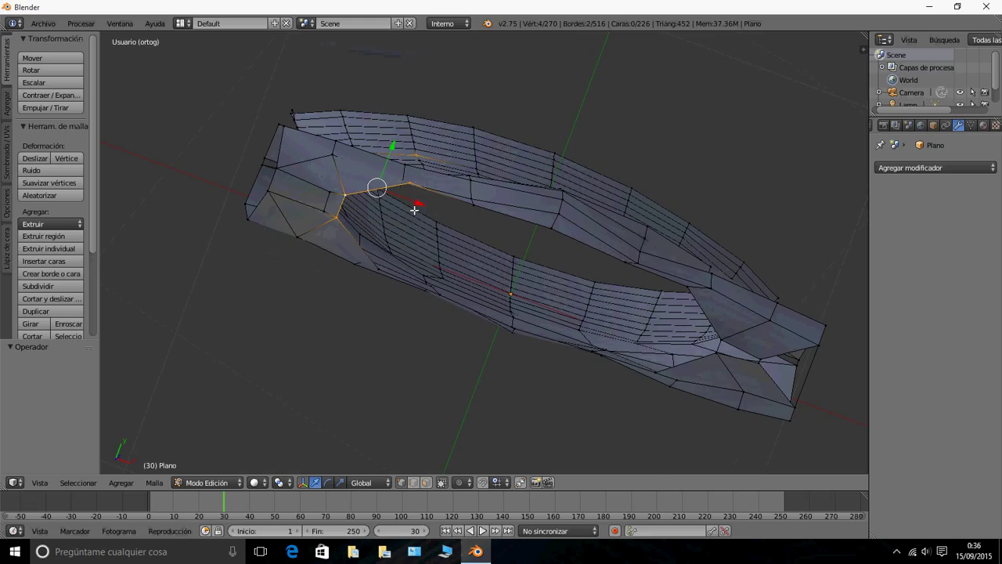
- Fill the hole with a new face from its four corner vertices
{"action": "right_click", "coordinate": [385, 274]}
{"action": "right_click", "coordinate": [410, 184], "text": "shift"}
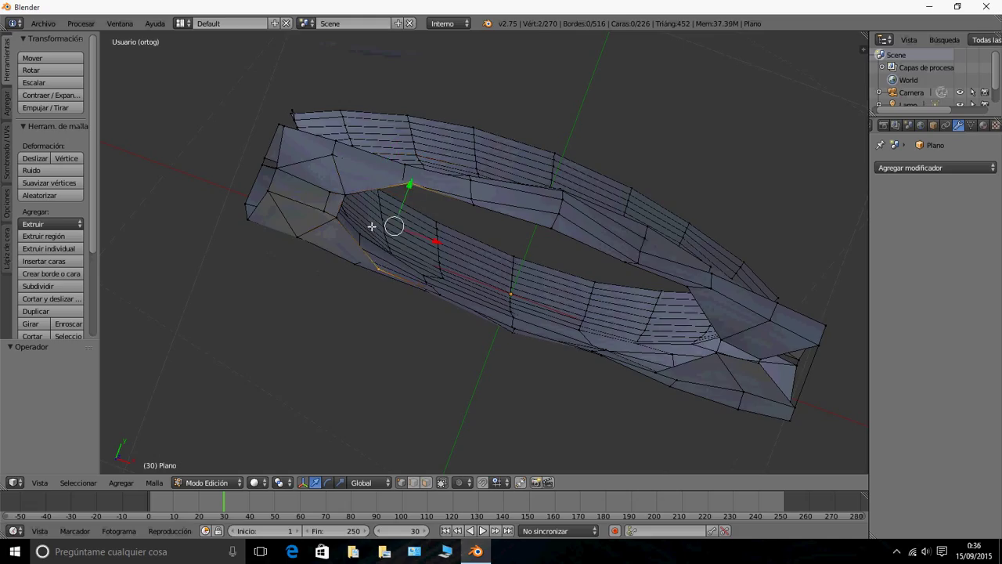
{"action": "right_click", "coordinate": [343, 194], "text": "shift"}
{"action": "right_click", "coordinate": [338, 216], "text": "shift"}
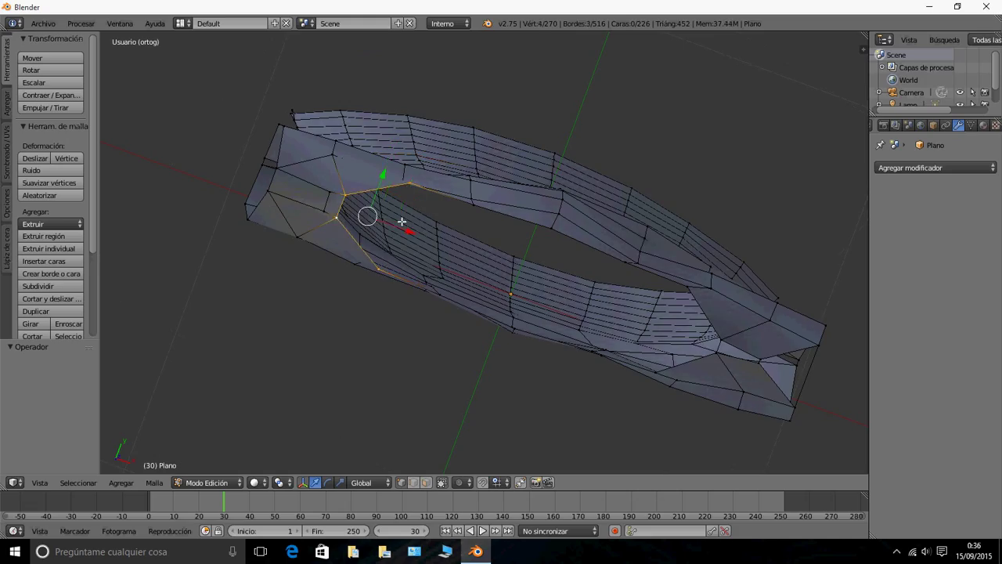
{"action": "key", "text": "f"}
{"action": "middle_click_drag", "start_coordinate": [428, 239], "coordinate": [441, 209]}
{"action": "middle_click_drag", "start_coordinate": [478, 131], "coordinate": [485, 215]}
- Join two vertices on the inner wall with an edge
{"action": "right_click", "coordinate": [483, 212]}
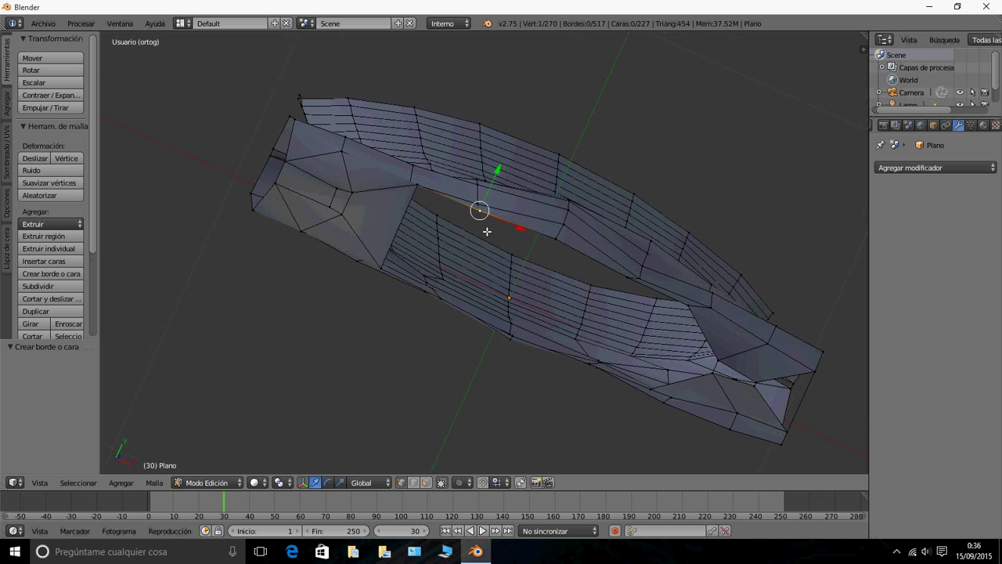
{"action": "middle_click_drag", "start_coordinate": [465, 300], "coordinate": [512, 192]}
{"action": "right_click", "coordinate": [441, 88], "text": "shift"}
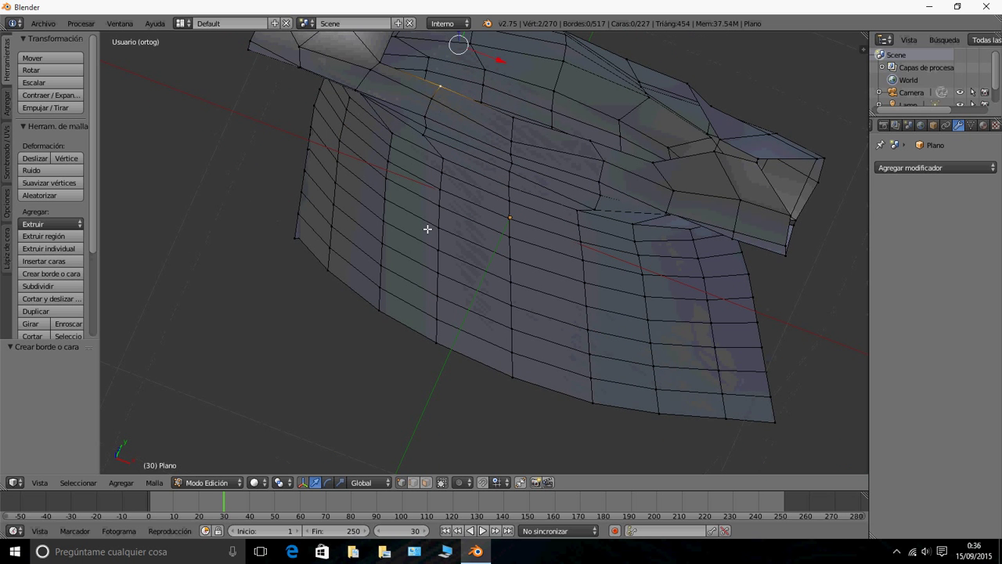
{"action": "middle_click_drag", "start_coordinate": [427, 228], "coordinate": [436, 218]}
{"action": "key", "text": "f"}
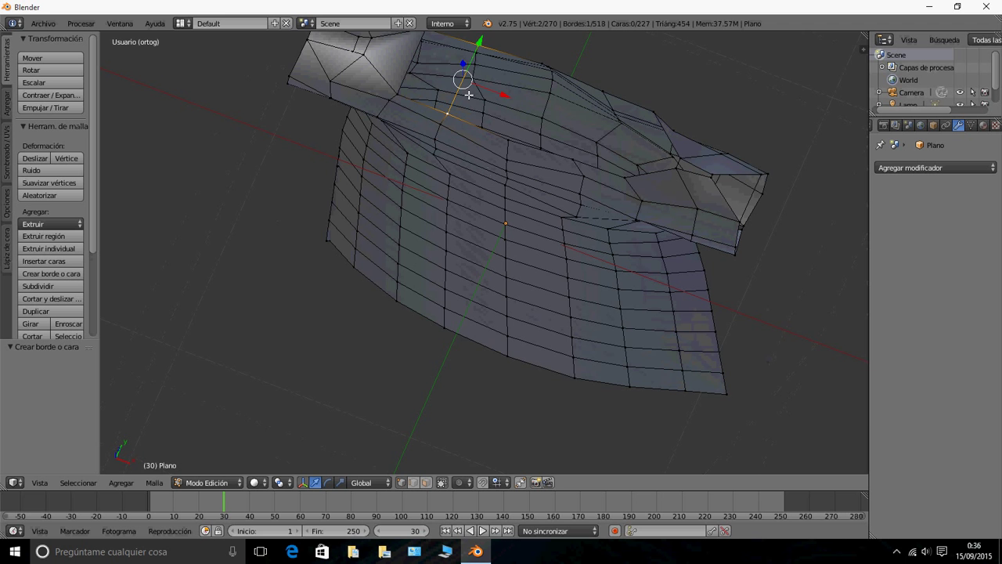
- Fill the shoulder gap with a four-vertex face
{"action": "right_click", "coordinate": [402, 97]}
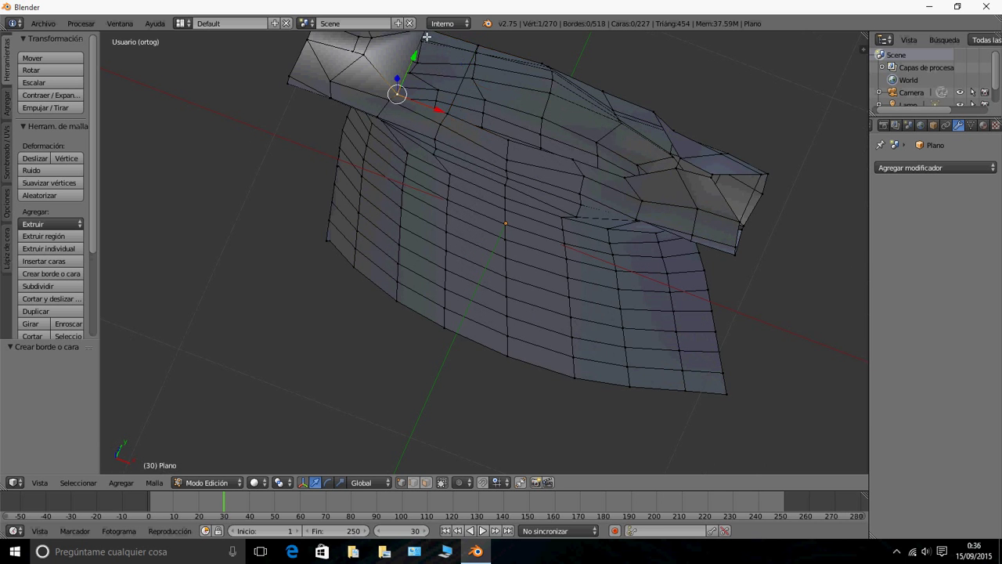
{"action": "middle_click_drag", "start_coordinate": [451, 53], "coordinate": [459, 83]}
{"action": "right_click", "coordinate": [442, 72], "text": "shift"}
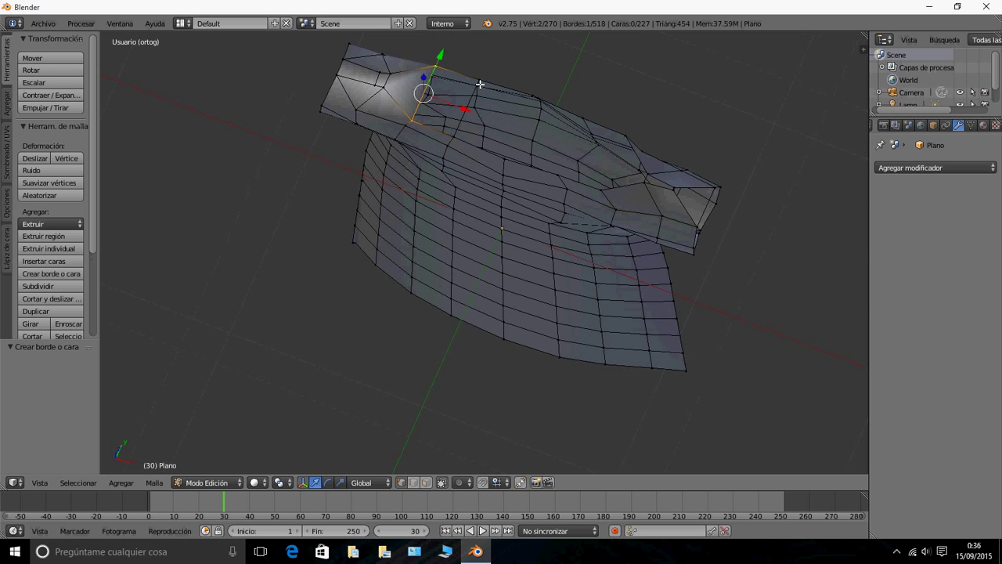
{"action": "right_click", "coordinate": [480, 84], "text": "shift"}
{"action": "right_click", "coordinate": [462, 138], "text": "shift"}
{"action": "key", "text": "f"}
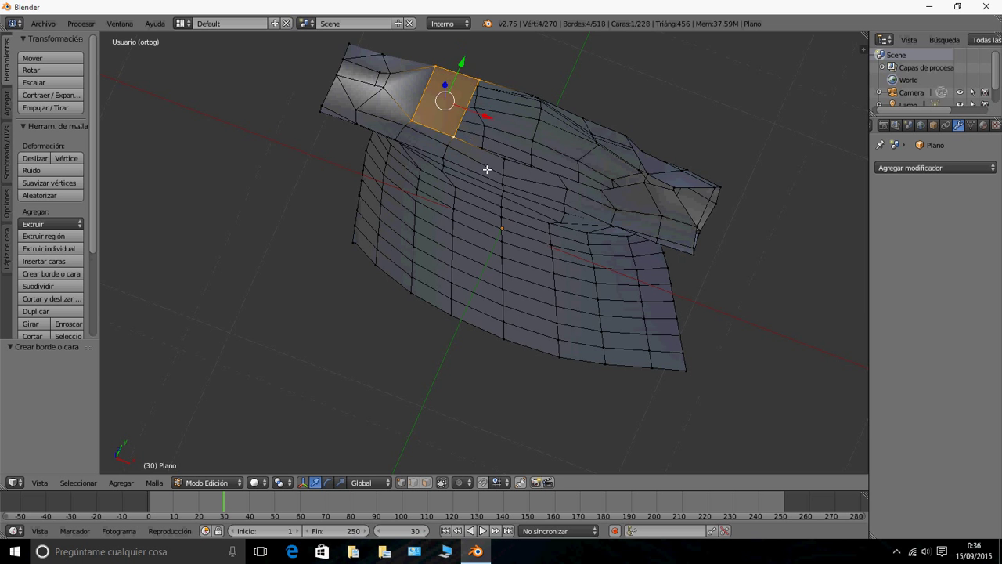
{"action": "middle_click_drag", "start_coordinate": [465, 172], "coordinate": [486, 157]}
- Fill the neck gap with a new face from its four corners
{"action": "right_click", "coordinate": [496, 116]}
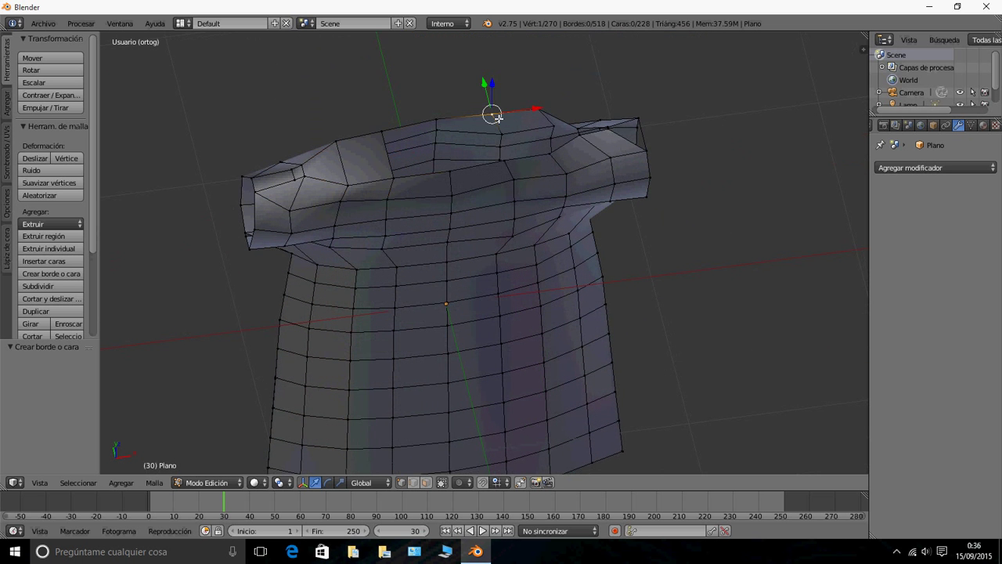
{"action": "right_click", "coordinate": [505, 161], "text": "shift"}
{"action": "right_click", "coordinate": [550, 153], "text": "shift"}
{"action": "right_click", "coordinate": [541, 114], "text": "shift"}
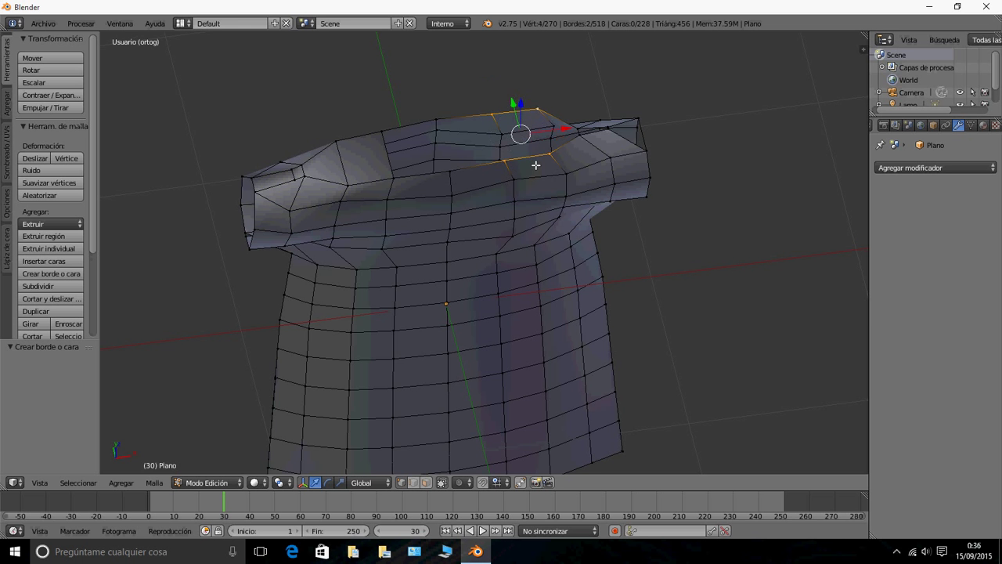
{"action": "middle_click_drag", "start_coordinate": [519, 130], "coordinate": [514, 186]}
{"action": "key", "text": "f"}
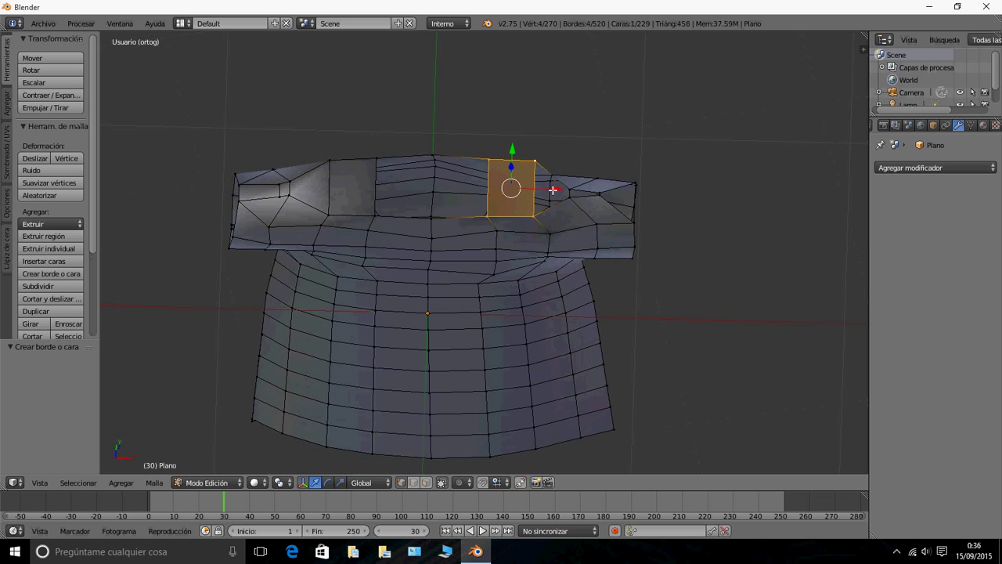
{"action": "middle_click_drag", "start_coordinate": [554, 217], "coordinate": [450, 281]}
- Move a vertex inside the sleeve twice along the Y axis
{"action": "scroll", "coordinate": [470, 270], "scroll_direction": "up", "scroll_amount": 3}
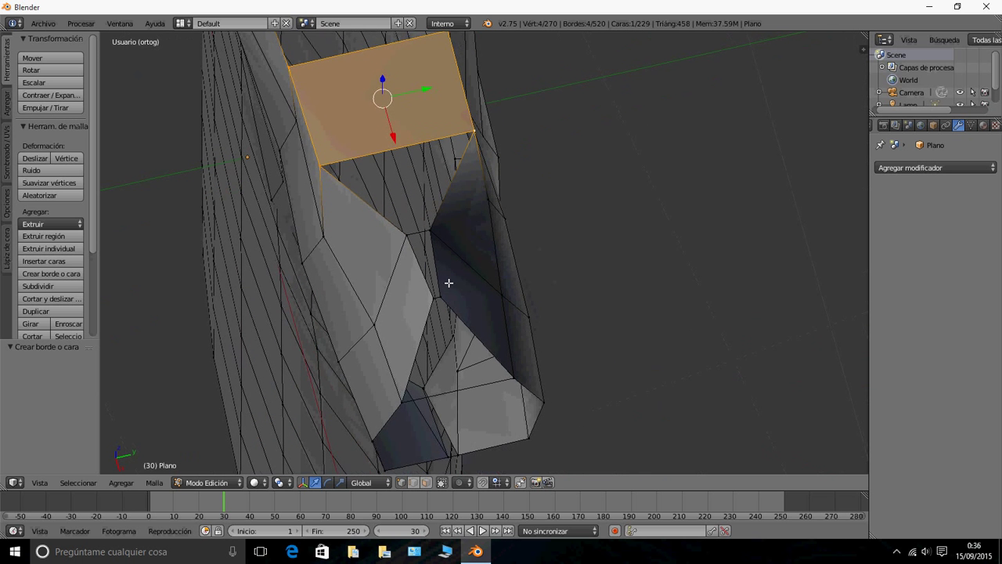
{"action": "right_click", "coordinate": [434, 298]}
{"action": "key", "text": "g"}
{"action": "key", "text": "y"}
{"action": "left_click", "coordinate": [450, 299]}
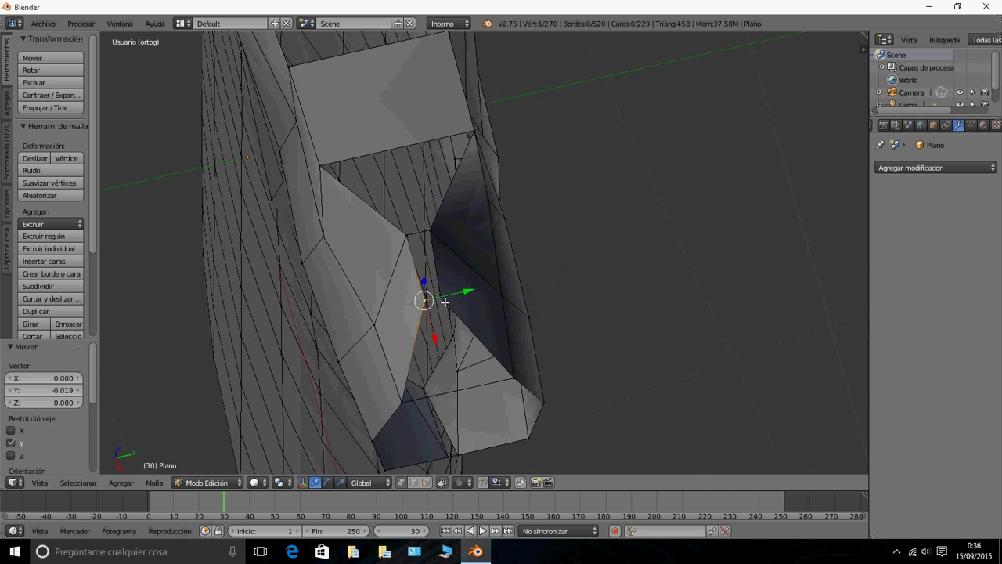
{"action": "key", "text": "g"}
{"action": "key", "text": "y"}
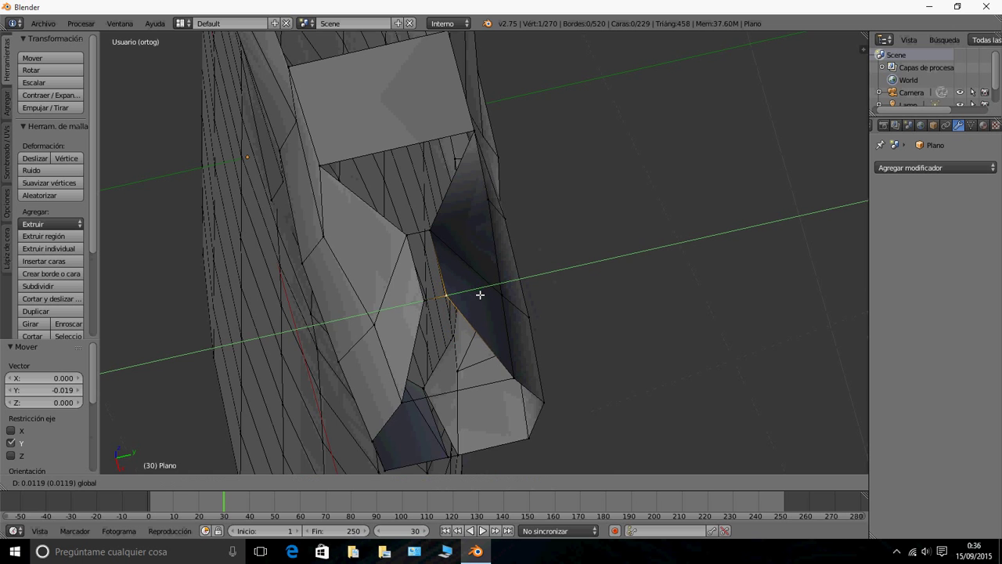
{"action": "left_click", "coordinate": [480, 293]}
{"action": "middle_click_drag", "start_coordinate": [480, 293], "coordinate": [848, 138]}
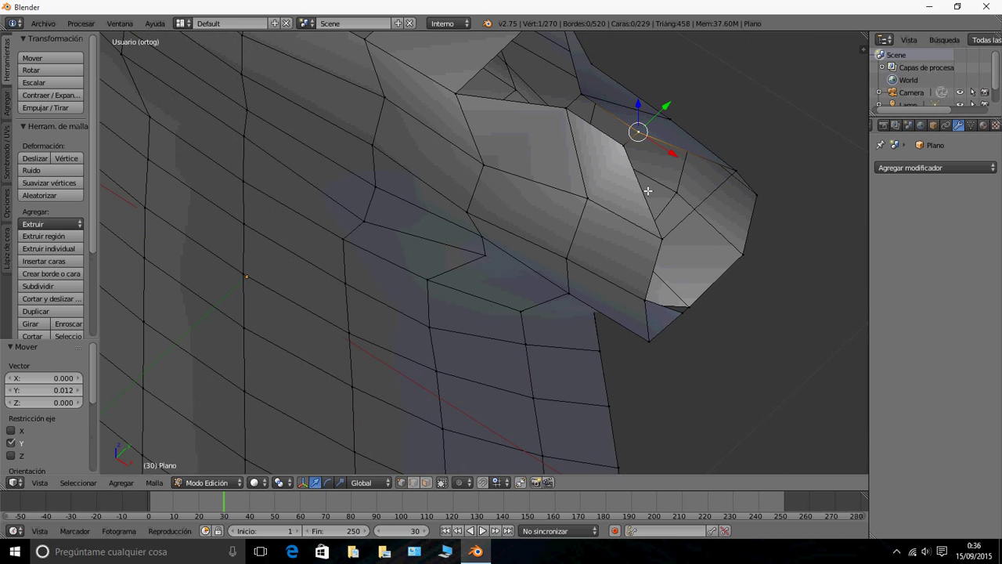
{"action": "middle_click_drag", "start_coordinate": [649, 168], "coordinate": [596, 180]}
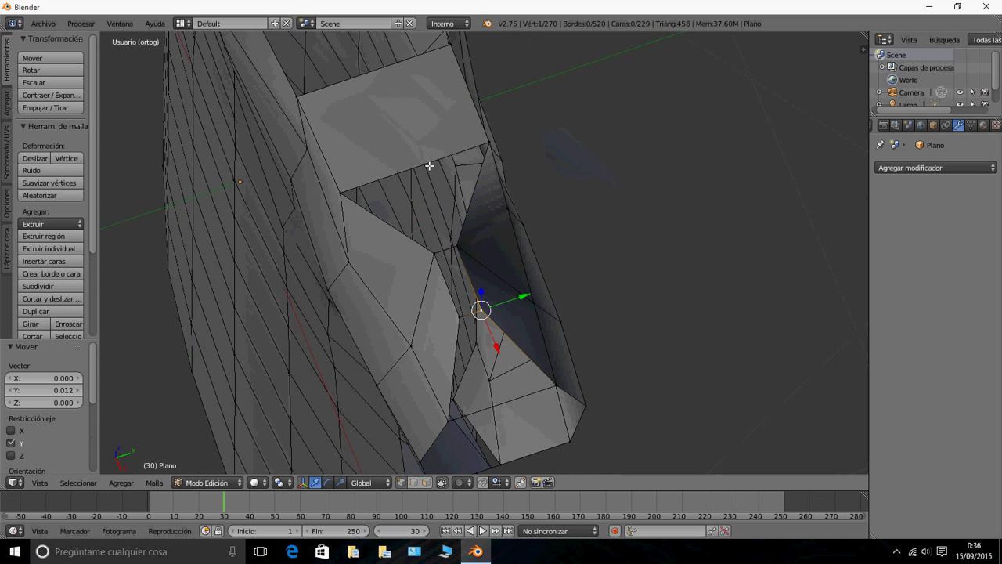
- Fill the sleeve gap and the narrow gap below it with new faces
{"action": "right_click", "coordinate": [458, 251]}
{"action": "right_click", "coordinate": [436, 255], "text": "shift"}
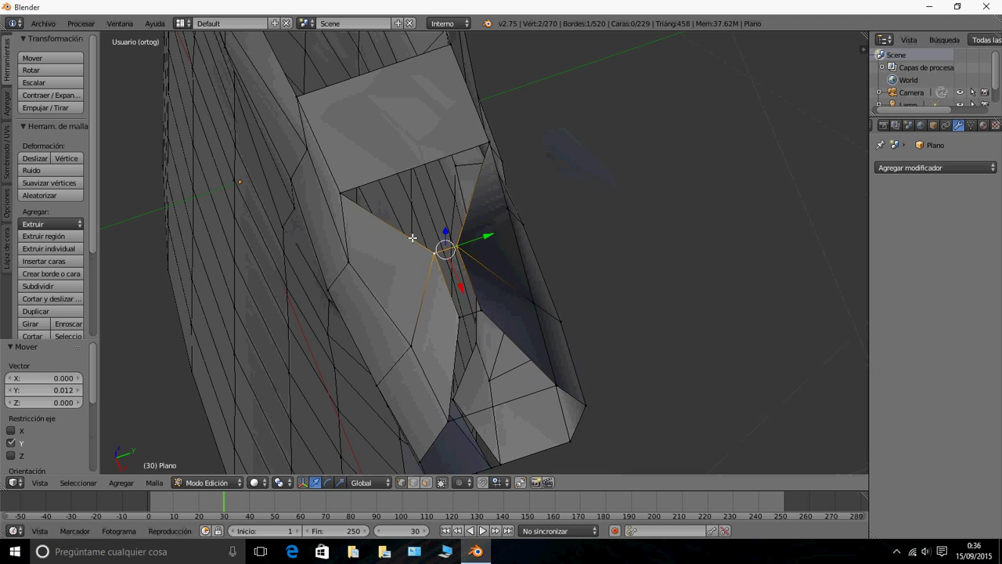
{"action": "right_click", "coordinate": [352, 199], "text": "shift"}
{"action": "right_click", "coordinate": [495, 150], "text": "shift"}
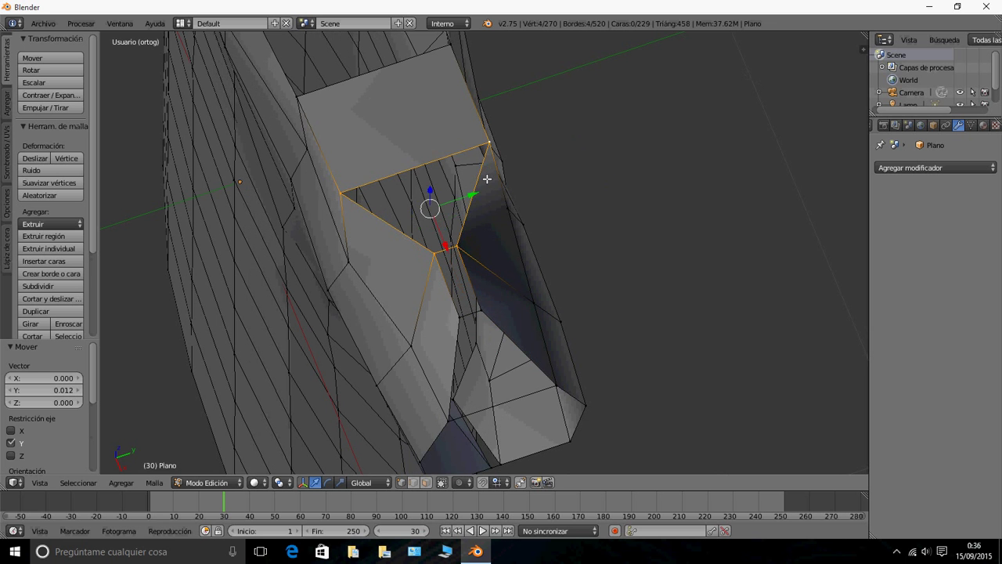
{"action": "key", "text": "f"}
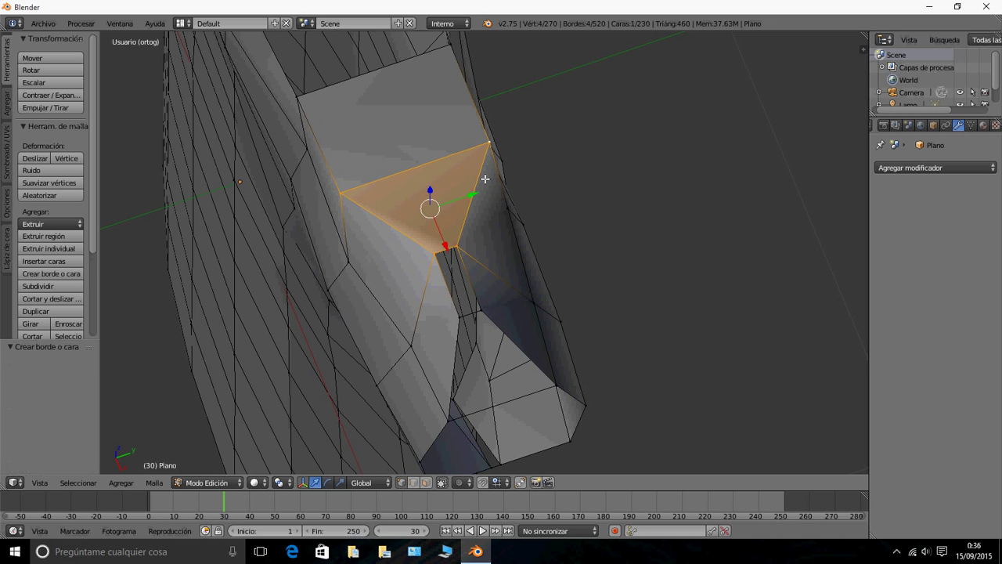
{"action": "right_click", "coordinate": [479, 313]}
{"action": "right_click", "coordinate": [462, 317], "text": "shift"}
{"action": "right_click", "coordinate": [441, 256], "text": "shift"}
{"action": "right_click", "coordinate": [461, 251], "text": "shift"}
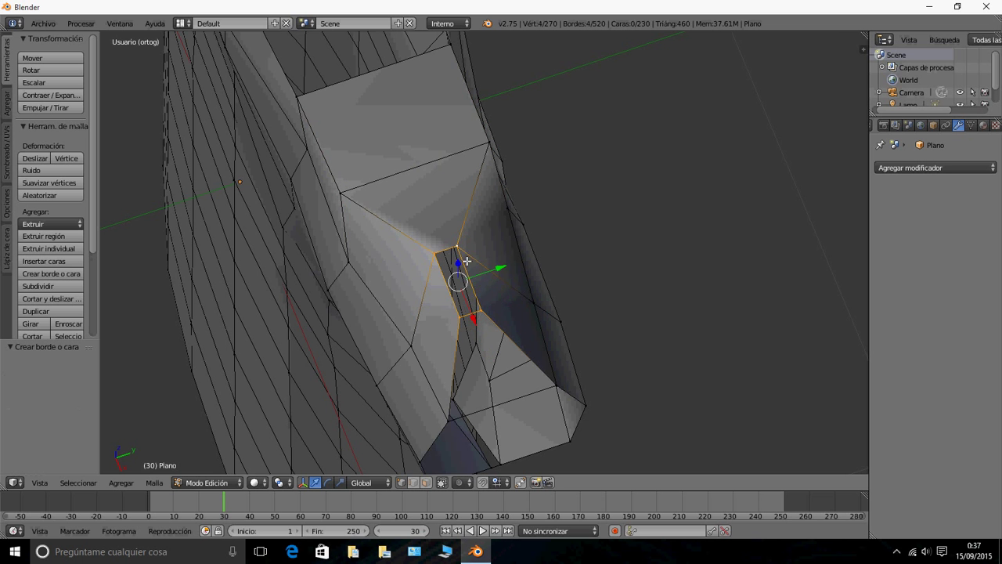
{"action": "key", "text": "f"}
- Fill the gap at the sleeve end with a four-vertex face
{"action": "middle_click_drag", "start_coordinate": [441, 282], "coordinate": [560, 258]}
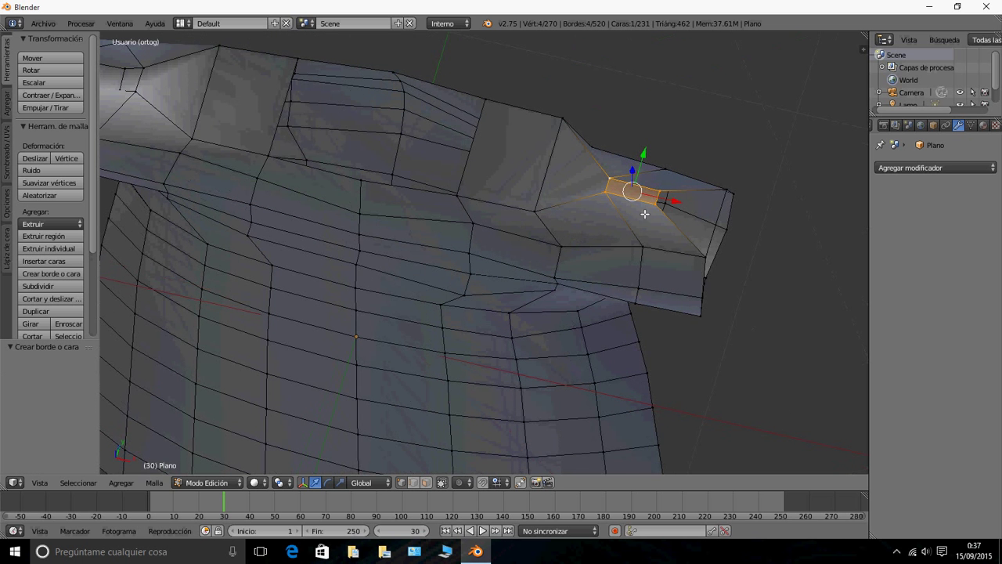
{"action": "middle_click_drag", "start_coordinate": [645, 214], "coordinate": [617, 242]}
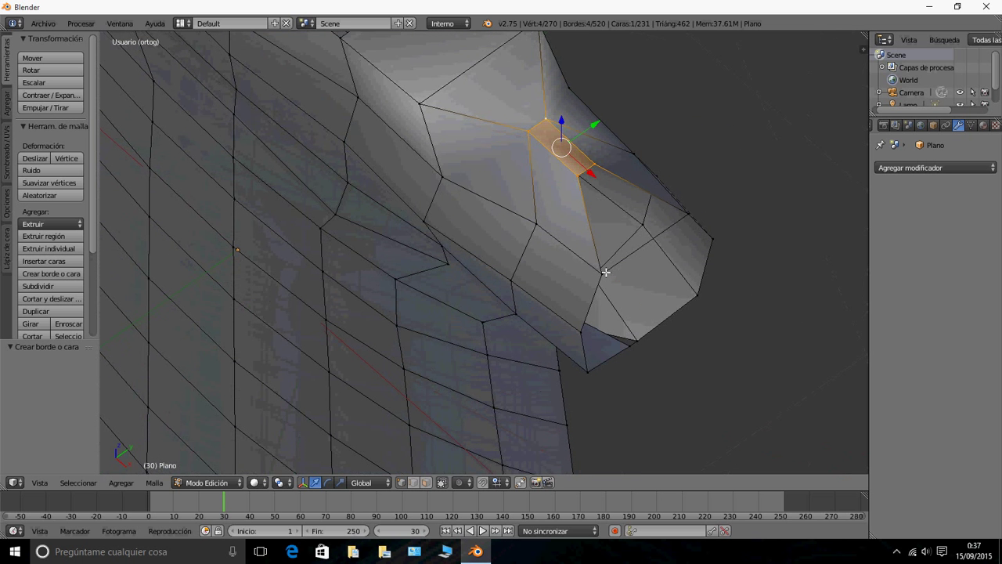
{"action": "right_click", "coordinate": [605, 273]}
{"action": "right_click", "coordinate": [689, 216], "text": "shift"}
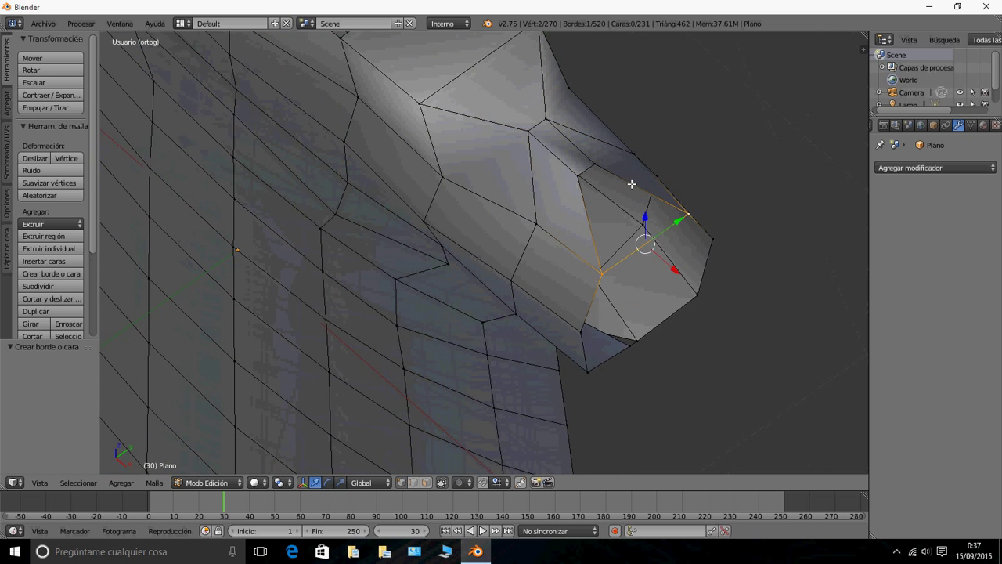
{"action": "right_click", "coordinate": [596, 166], "text": "shift"}
{"action": "right_click", "coordinate": [581, 178], "text": "shift"}
{"action": "key", "text": "f"}
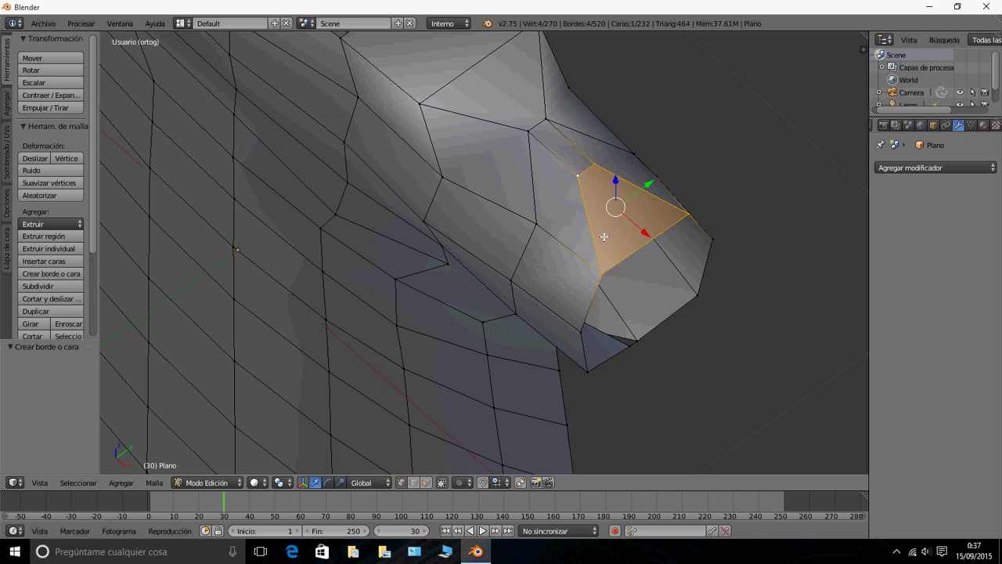
{"action": "key", "text": "KP_2"}
{"action": "key", "text": "KP_2"}
{"action": "key", "text": "KP_2"}
{"action": "middle_click_drag", "start_coordinate": [521, 224], "coordinate": [537, 126]}
{"action": "scroll", "coordinate": [530, 168], "scroll_direction": "up", "scroll_amount": 2}
- Deselect all and add a centred loop cut across the sleeve
{"action": "key", "text": "a"}
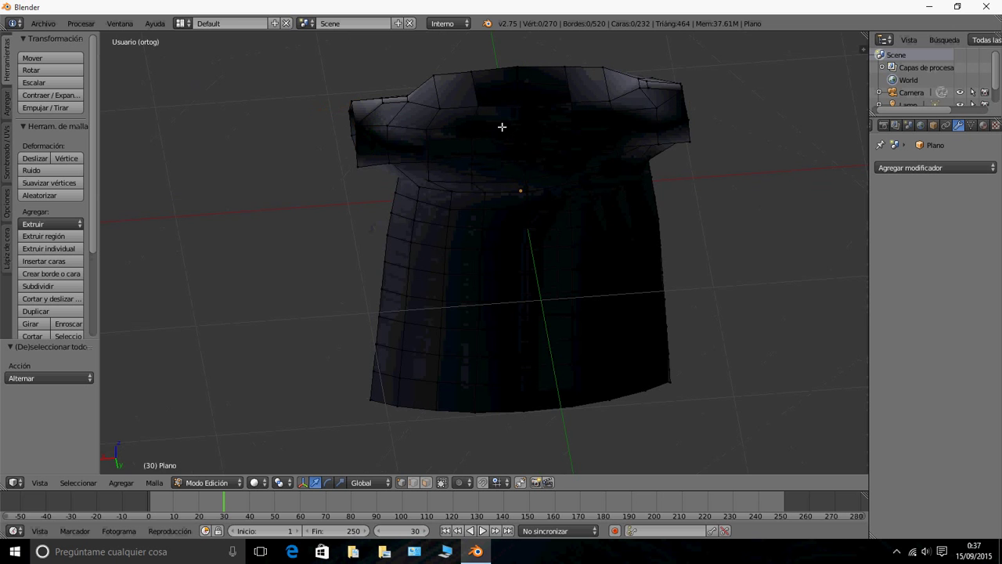
{"action": "middle_click_drag", "start_coordinate": [480, 109], "coordinate": [444, 180]}
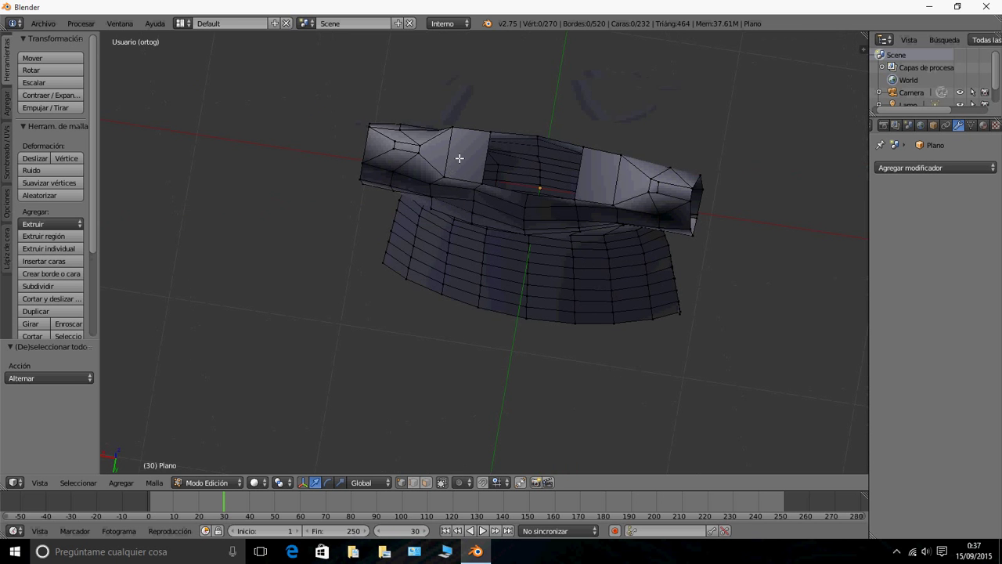
{"action": "key", "text": "ctrl+r"}
{"action": "left_click", "coordinate": [462, 150]}
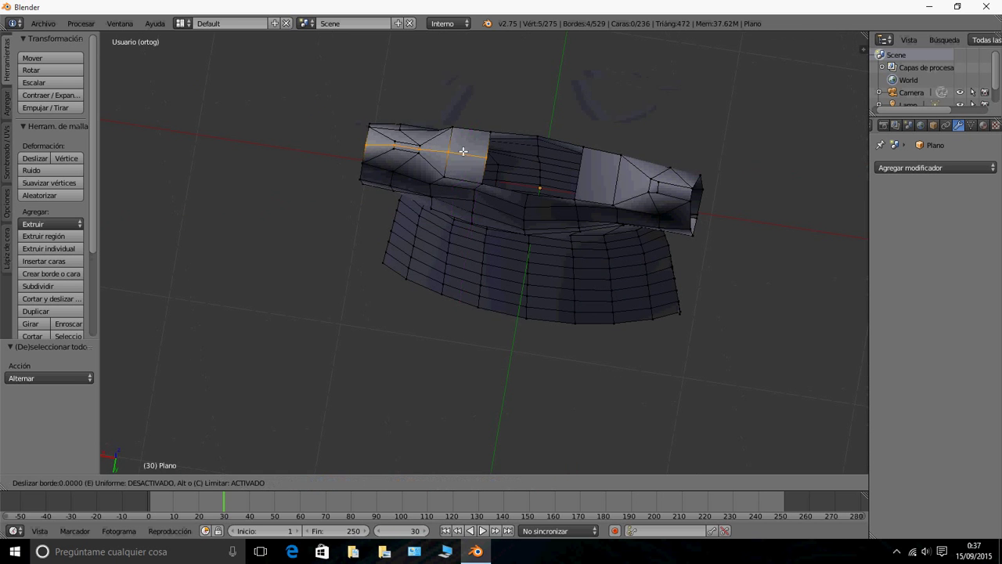
{"action": "right_click", "coordinate": [586, 171]}
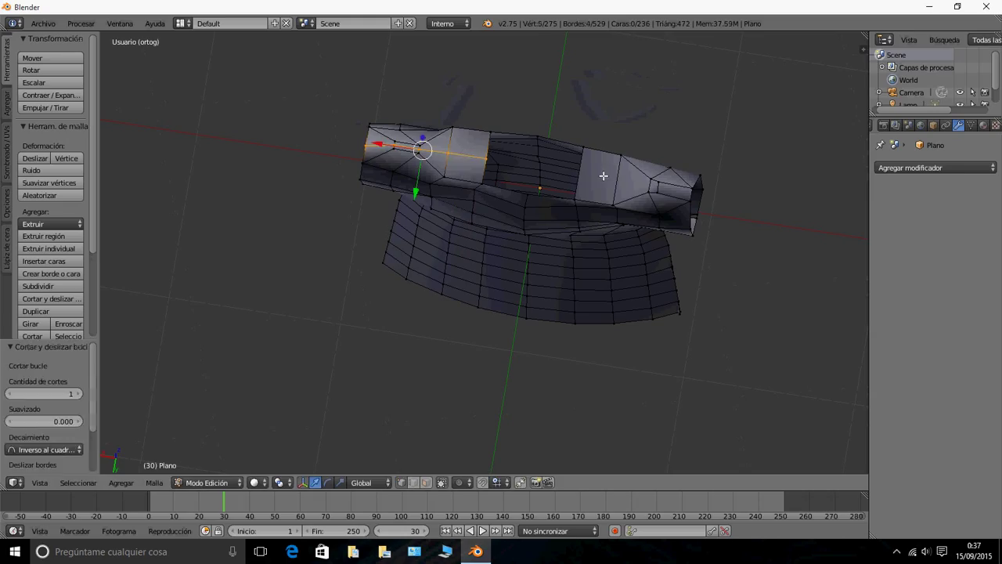
{"action": "key", "text": "a"}
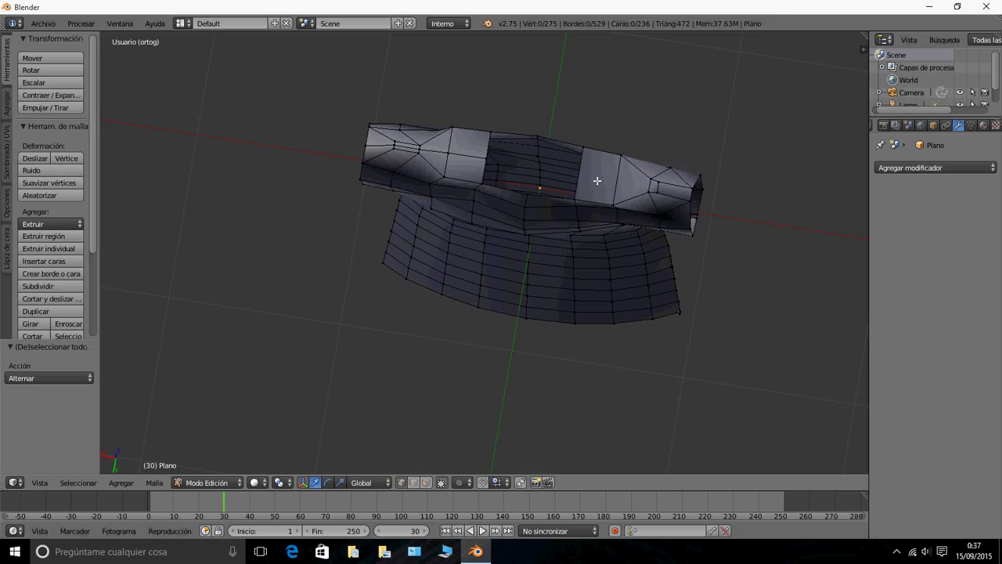
- Add a second centred loop cut on the other side of the mesh
{"action": "key", "text": "a"}
{"action": "key", "text": "a"}
{"action": "key", "text": "ctrl+r"}
{"action": "left_click", "coordinate": [599, 179]}
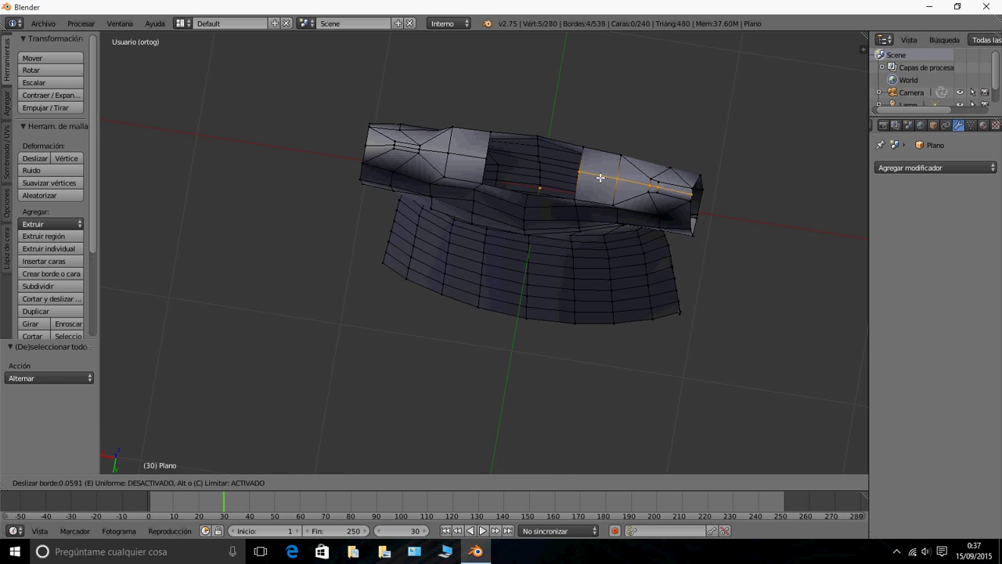
{"action": "right_click", "coordinate": [600, 177]}
{"action": "middle_click_drag", "start_coordinate": [615, 210], "coordinate": [559, 68]}
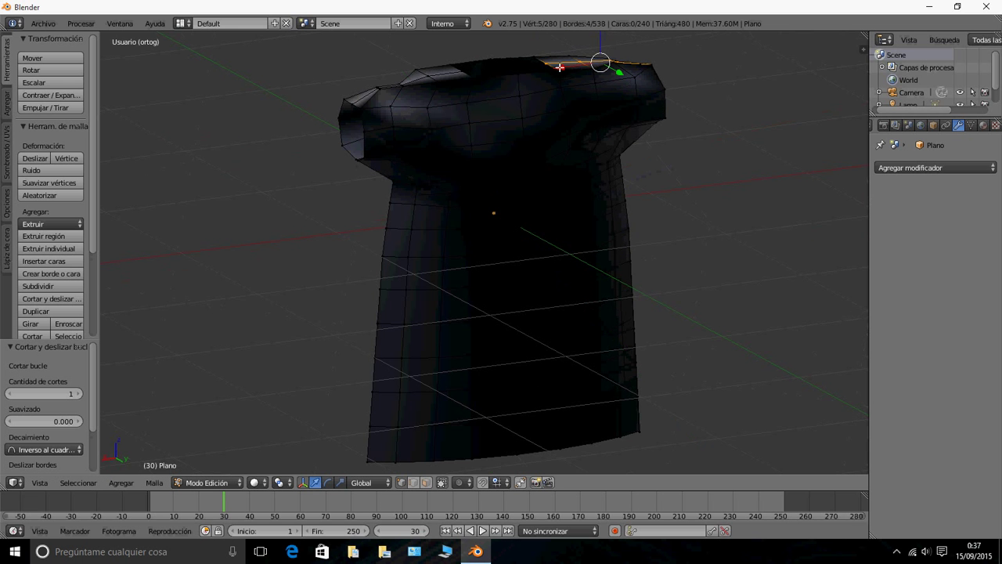
- Try repositioning a collar vertex, then undo the vertex changes
{"action": "right_click", "coordinate": [461, 72]}
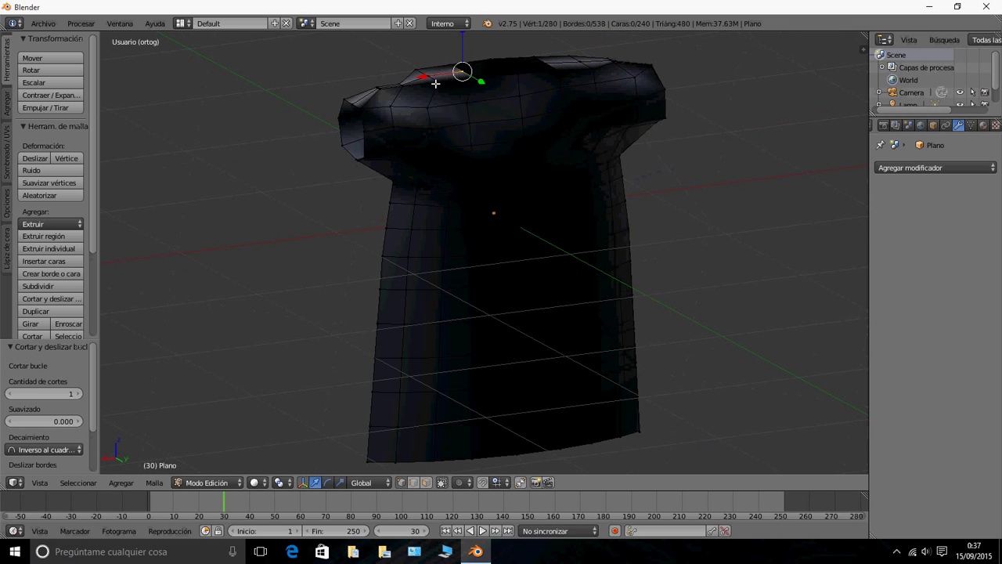
{"action": "key", "text": "g"}
{"action": "left_click", "coordinate": [450, 69]}
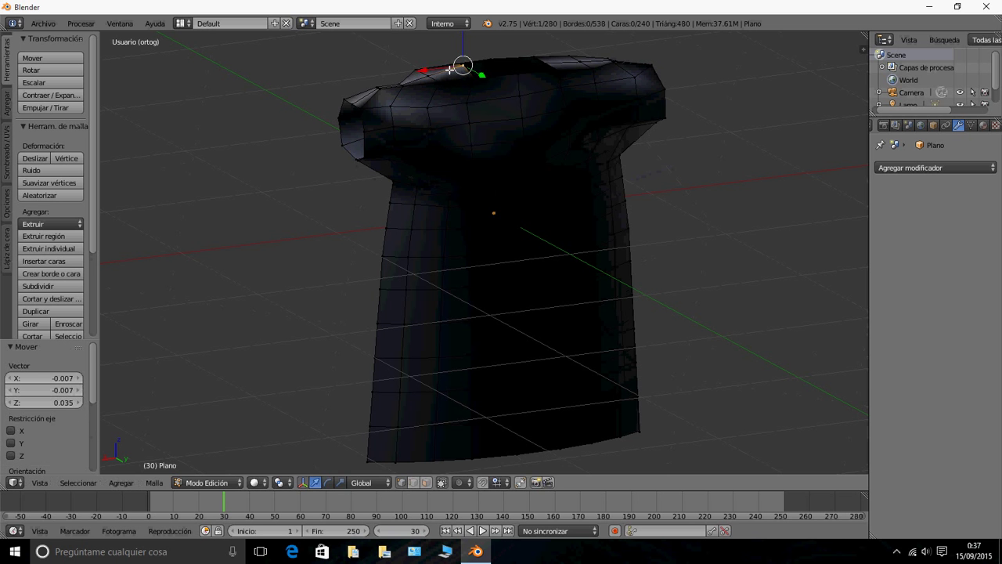
{"action": "key", "text": "g"}
{"action": "left_click", "coordinate": [438, 78]}
{"action": "middle_click_drag", "start_coordinate": [461, 152], "coordinate": [459, 175]}
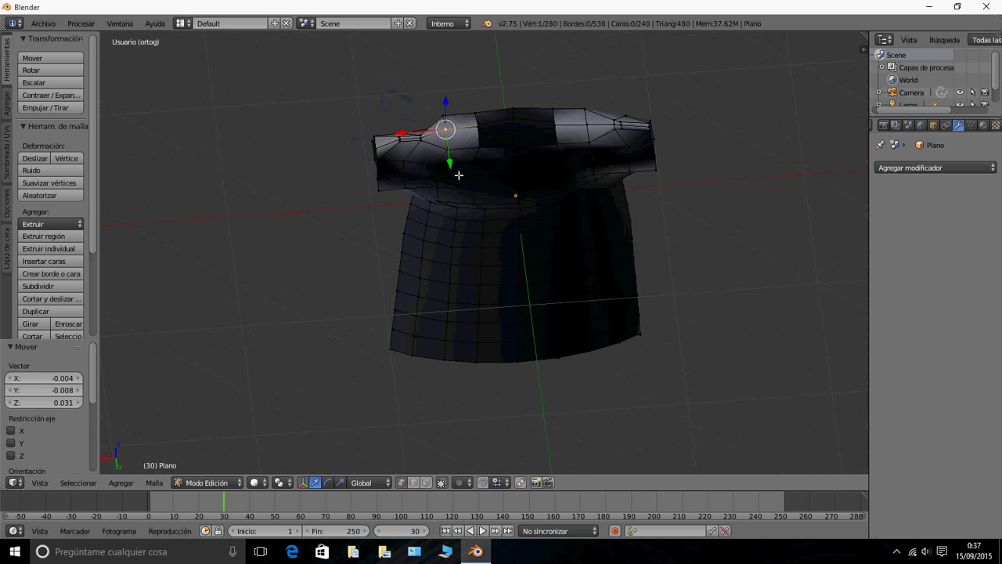
{"action": "right_click", "coordinate": [556, 123]}
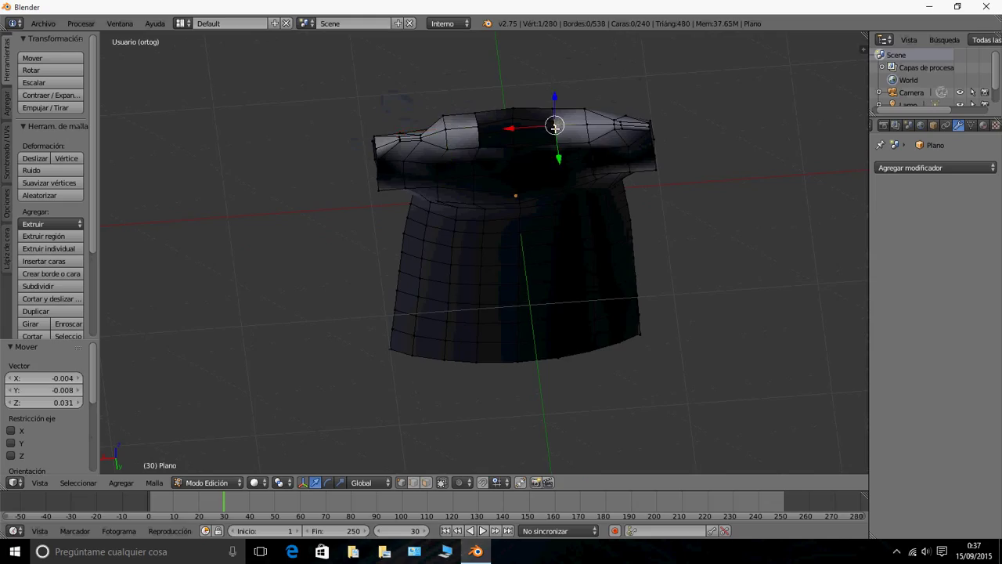
{"action": "key", "text": "ctrl+z"}
{"action": "key", "text": "ctrl+z"}
{"action": "key", "text": "ctrl+z"}
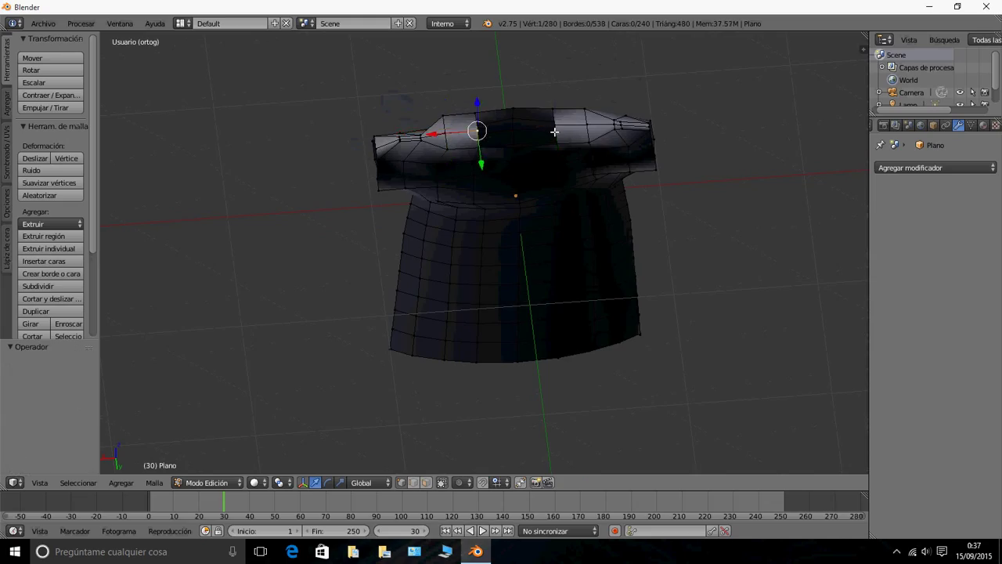
- Open the shading/UV and mesh options panels to check the X mirror setting
{"action": "left_click", "coordinate": [7, 171]}
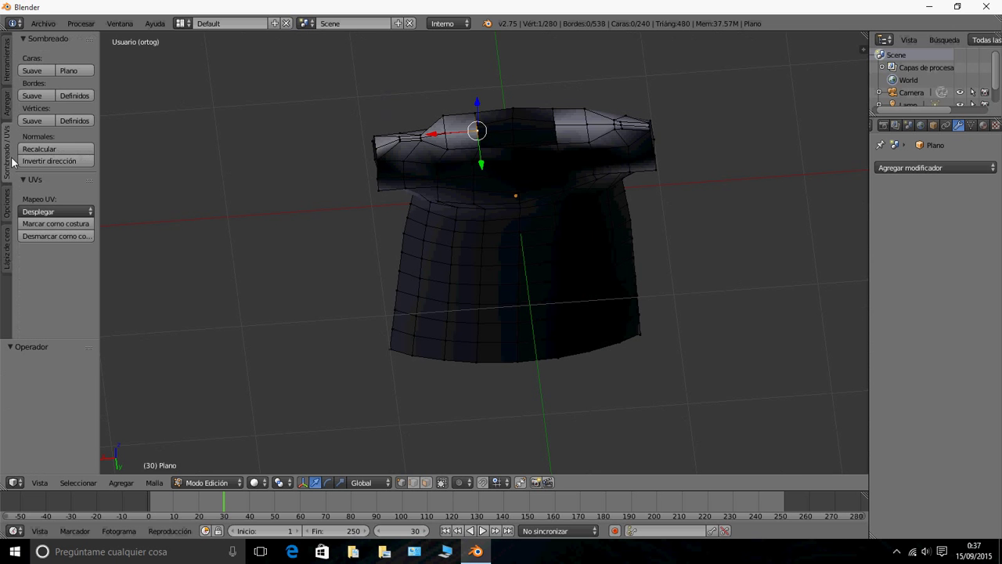
{"action": "left_click", "coordinate": [8, 201]}
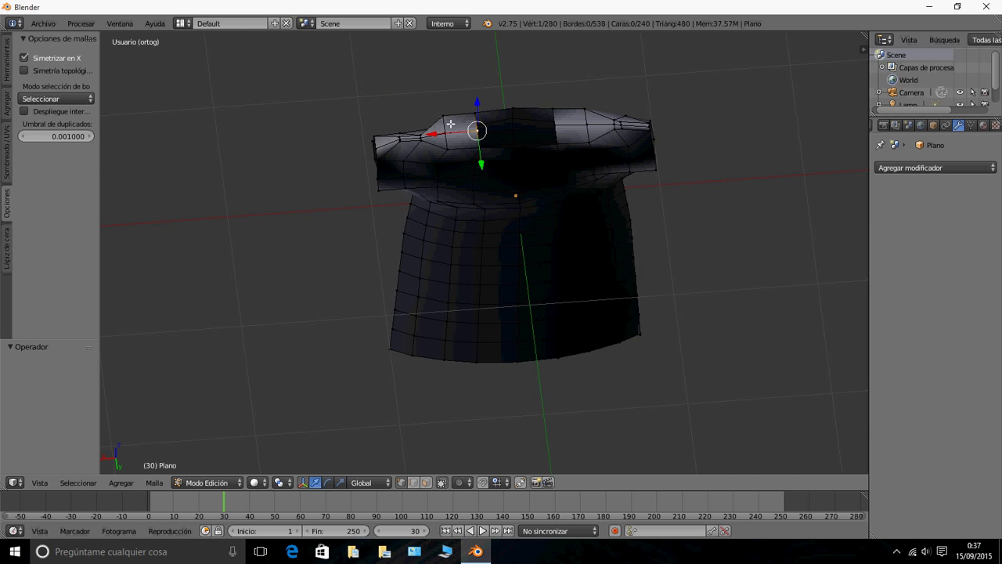
{"action": "scroll", "coordinate": [557, 128], "scroll_direction": "up", "scroll_amount": 2}
{"action": "middle_click_drag", "start_coordinate": [561, 128], "coordinate": [391, 266]}
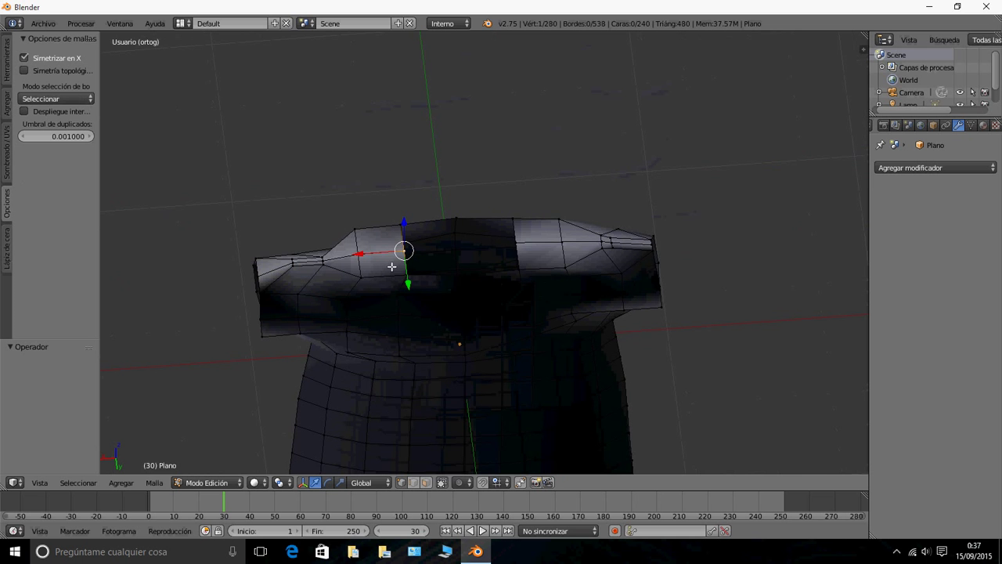
- Raise two symmetric vertex pairs on either side of the neck upward along Z
{"action": "right_click", "coordinate": [514, 243]}
{"action": "right_click", "coordinate": [406, 250], "text": "shift"}
{"action": "scroll", "coordinate": [449, 248], "scroll_direction": "down", "scroll_amount": 2}
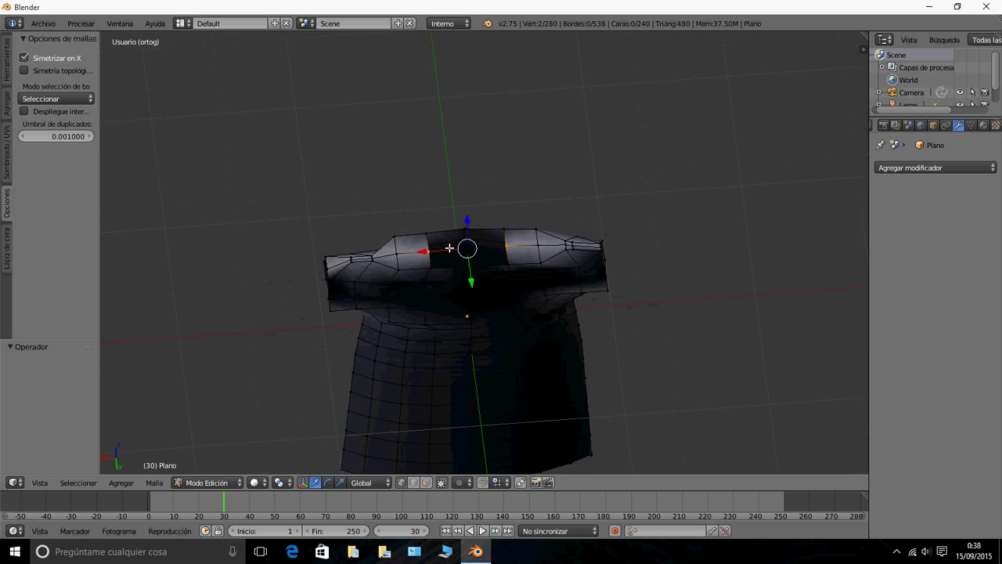
{"action": "middle_click_drag", "start_coordinate": [449, 248], "coordinate": [466, 173]}
{"action": "left_click_drag", "start_coordinate": [472, 169], "coordinate": [472, 163]}
{"action": "right_click", "coordinate": [402, 198]}
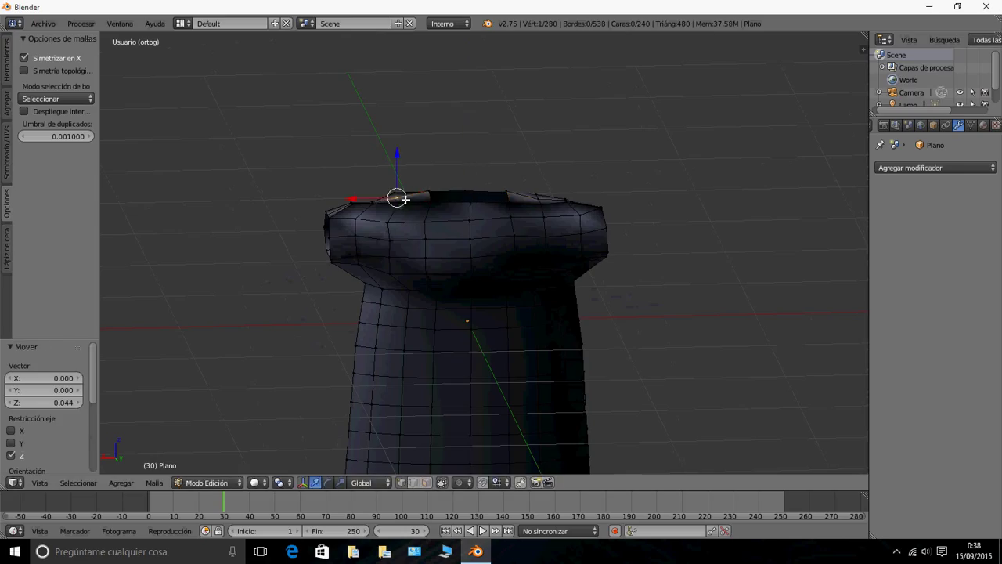
{"action": "right_click", "coordinate": [545, 202], "text": "shift"}
{"action": "left_click_drag", "start_coordinate": [473, 166], "coordinate": [472, 161]}
- Raise another matching left-right collar vertex pair upward along Z
{"action": "middle_click_drag", "start_coordinate": [425, 179], "coordinate": [457, 239]}
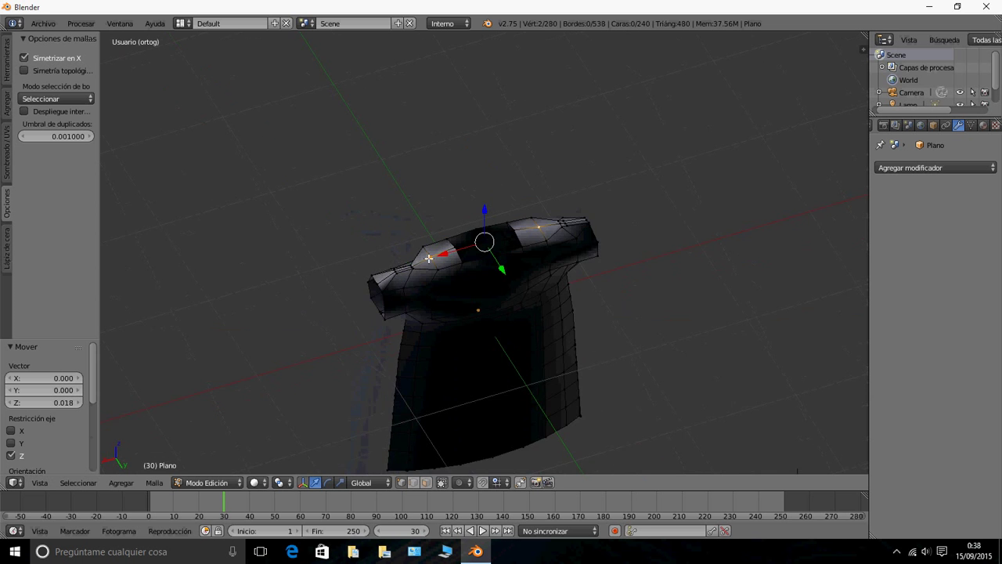
{"action": "scroll", "coordinate": [434, 254], "scroll_direction": "up", "scroll_amount": 4}
{"action": "right_click", "coordinate": [411, 239]}
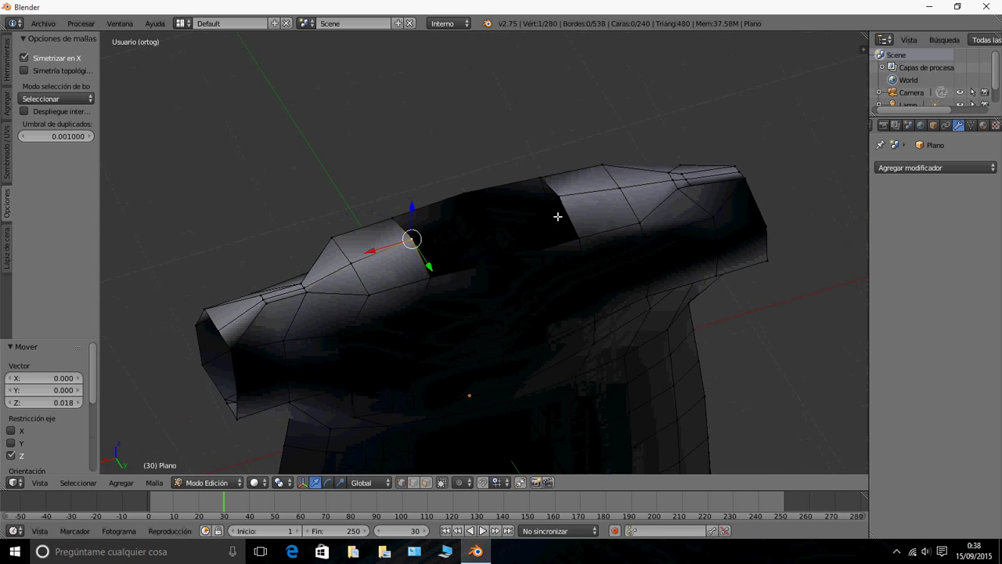
{"action": "right_click", "coordinate": [560, 196], "text": "shift"}
{"action": "left_click_drag", "start_coordinate": [490, 199], "coordinate": [491, 190]}
{"action": "mouse_move", "coordinate": [490, 190]}
{"action": "middle_mouse_down"}
{"action": "mouse_move", "coordinate": [488, 208]}
{"action": "mouse_move", "coordinate": [489, 187]}
{"action": "middle_mouse_up"}
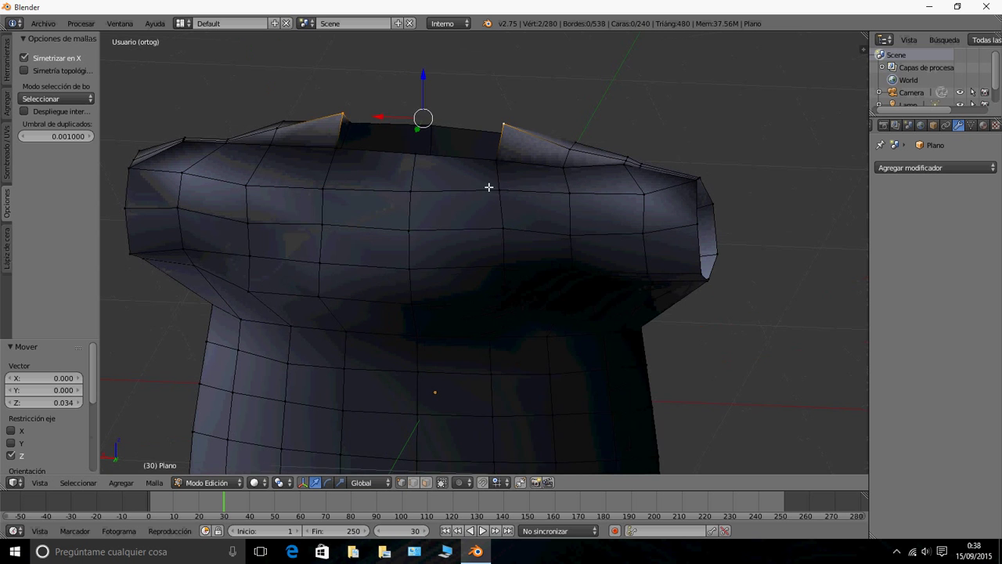
- Pull the top-middle neck vertex down along Z to start the V-neck
{"action": "right_click", "coordinate": [417, 157]}
{"action": "left_click_drag", "start_coordinate": [420, 128], "coordinate": [415, 155]}
{"action": "mouse_move", "coordinate": [411, 240]}
{"action": "middle_mouse_down"}
{"action": "mouse_move", "coordinate": [334, 277]}
{"action": "mouse_move", "coordinate": [376, 268]}
{"action": "mouse_move", "coordinate": [423, 238]}
{"action": "mouse_move", "coordinate": [421, 227]}
{"action": "middle_mouse_up"}
- Lower the centre neck vertex further along Z, with small X and Y adjustments
{"action": "left_click_drag", "start_coordinate": [396, 183], "coordinate": [399, 180]}
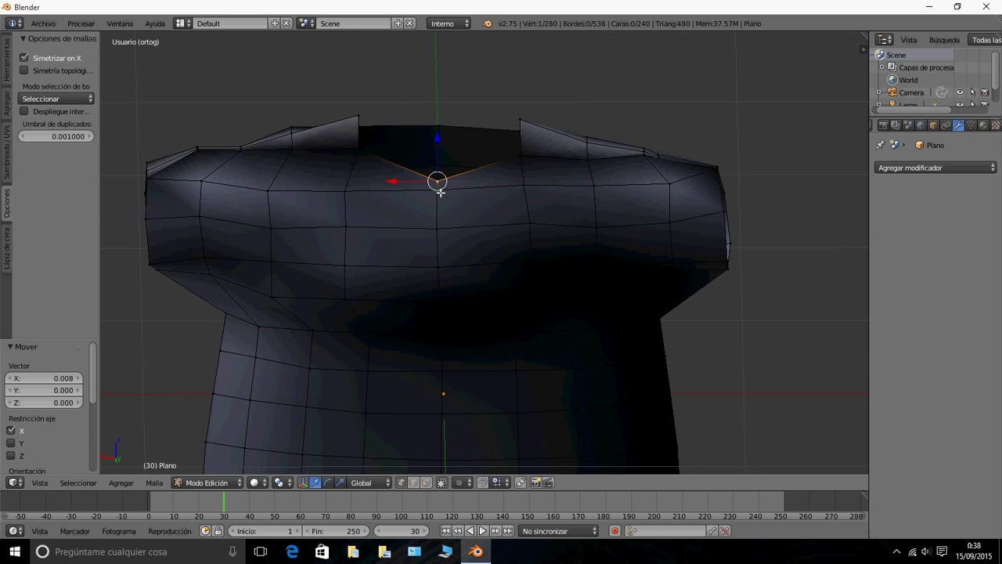
{"action": "key", "text": "ctrl+z"}
{"action": "key", "text": "ctrl+z"}
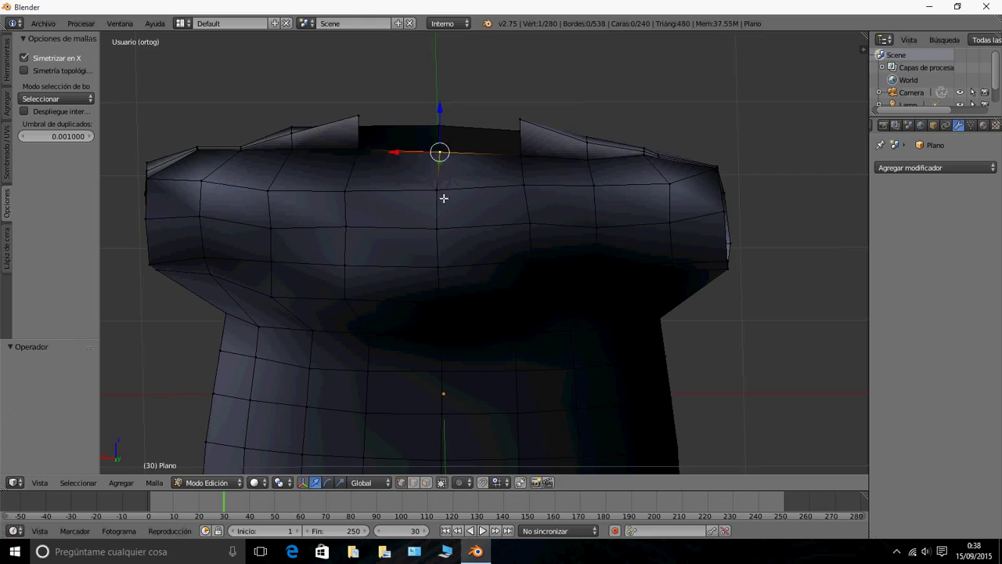
{"action": "left_click_drag", "start_coordinate": [419, 155], "coordinate": [414, 153]}
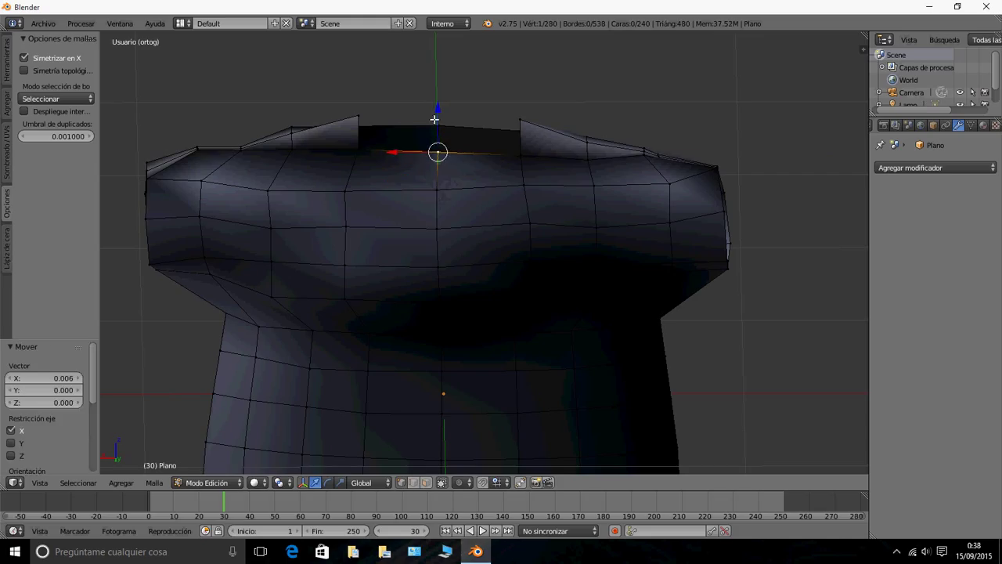
{"action": "left_click_drag", "start_coordinate": [444, 119], "coordinate": [436, 151]}
{"action": "middle_click_drag", "start_coordinate": [436, 151], "coordinate": [372, 220]}
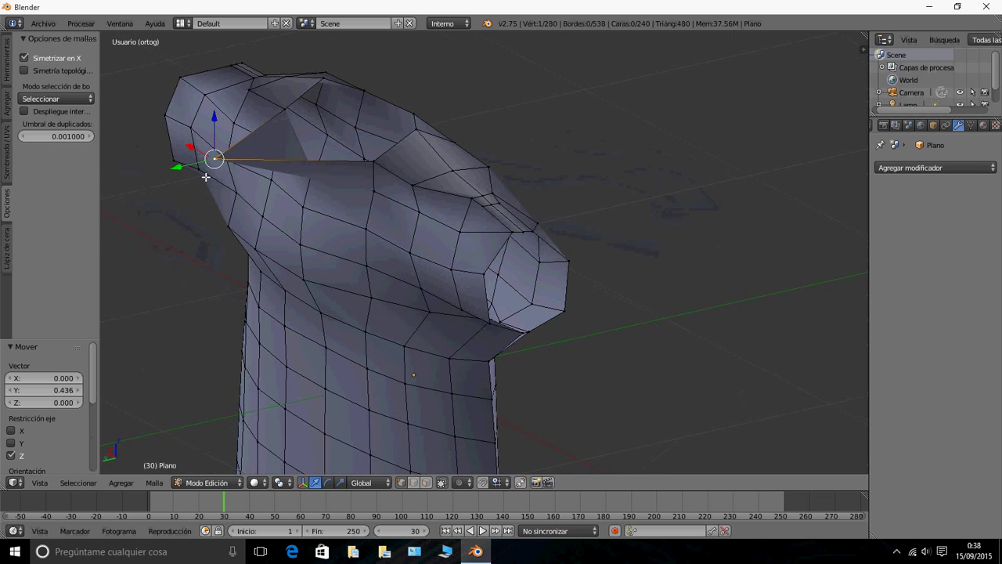
{"action": "left_click_drag", "start_coordinate": [182, 166], "coordinate": [287, 157]}
{"action": "left_click_drag", "start_coordinate": [318, 96], "coordinate": [320, 129]}
{"action": "middle_click_drag", "start_coordinate": [326, 186], "coordinate": [442, 158]}
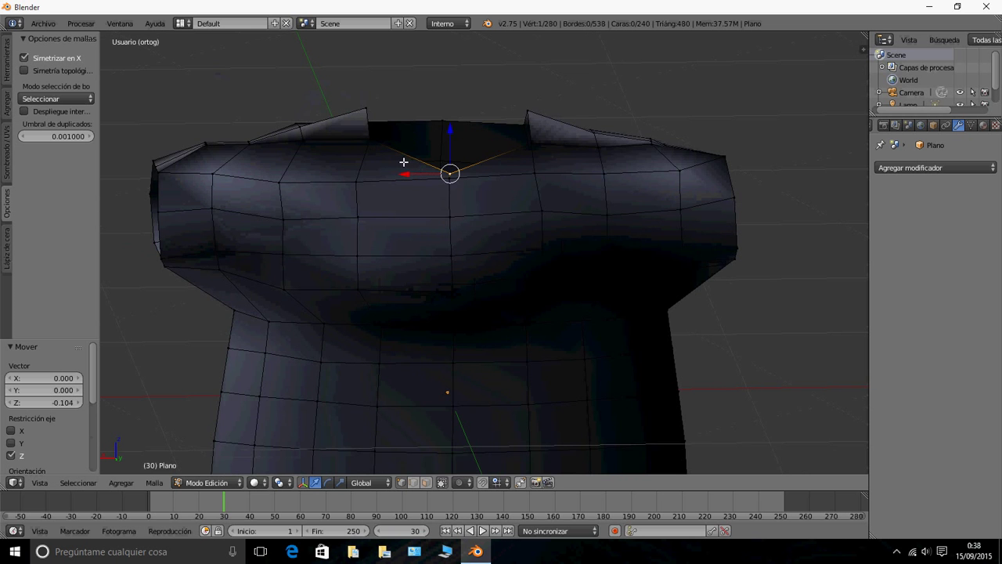
{"action": "scroll", "coordinate": [407, 163], "scroll_direction": "down", "scroll_amount": 2}
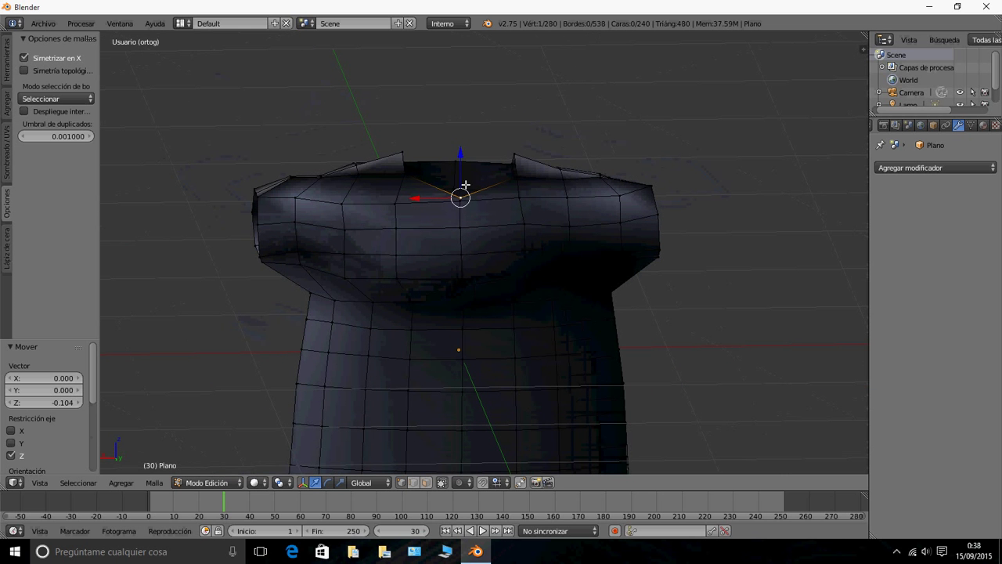
- Lower the vertex just below the neck point along Z with G then Z
{"action": "right_click", "coordinate": [461, 203]}
{"action": "key", "text": "g"}
{"action": "key", "text": "z"}
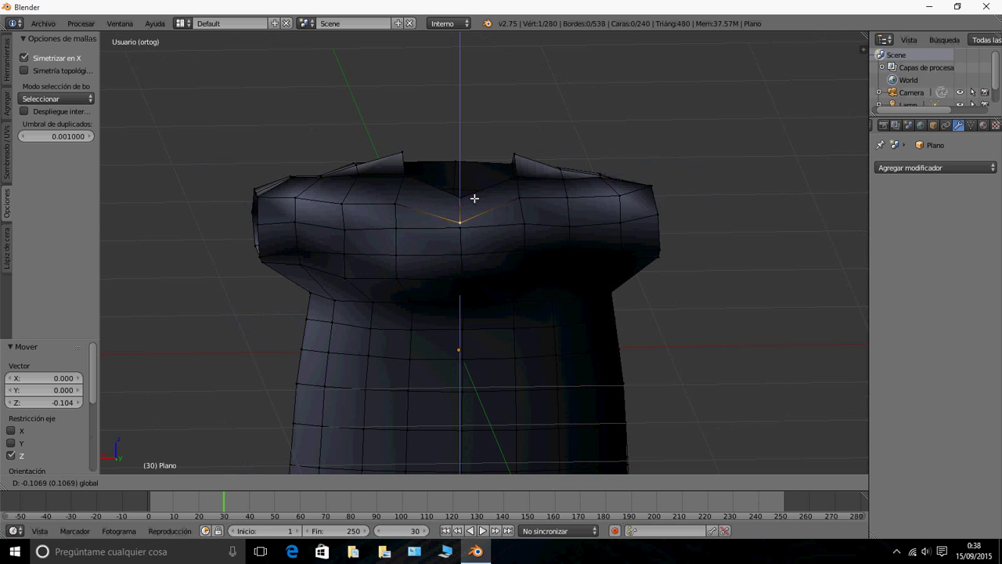
{"action": "left_click", "coordinate": [474, 198]}
{"action": "key", "text": "g"}
{"action": "key", "text": "z"}
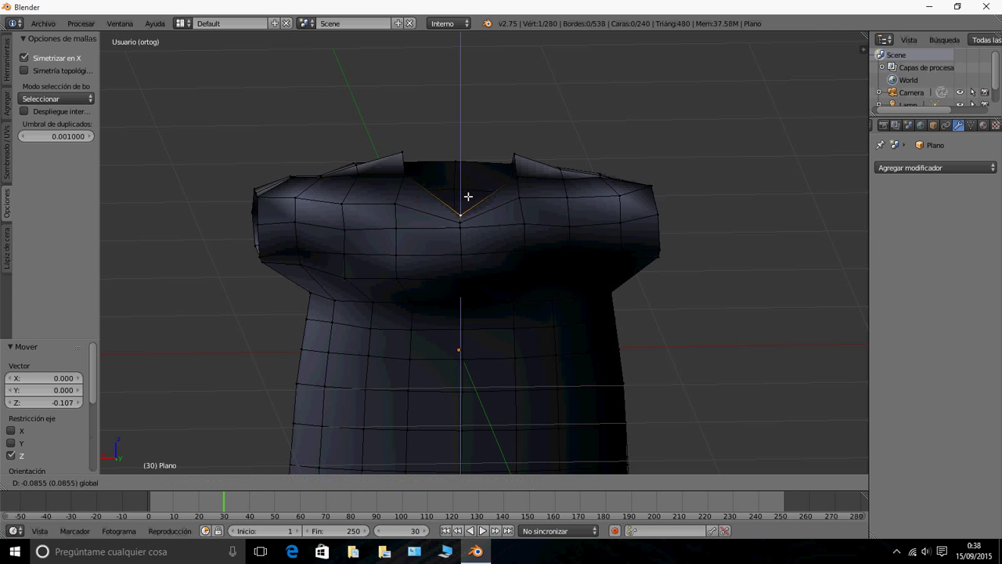
{"action": "left_click", "coordinate": [465, 202]}
- Nudge the front neck vertex -0.009 along Y and check the V from the front
{"action": "scroll", "coordinate": [454, 222], "scroll_direction": "up", "scroll_amount": 4}
{"action": "middle_click_drag", "start_coordinate": [454, 222], "coordinate": [364, 227]}
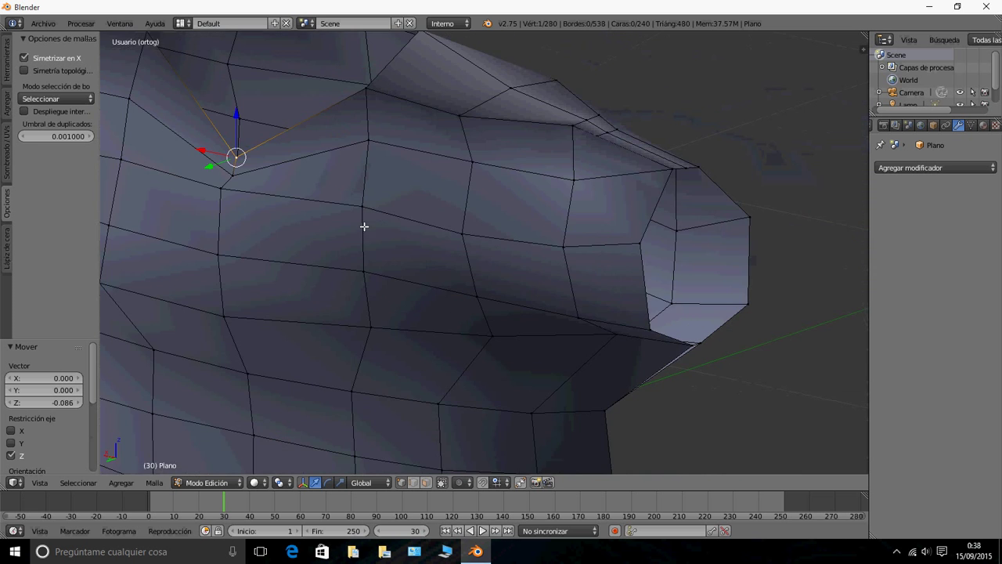
{"action": "middle_click_drag", "start_coordinate": [255, 173], "coordinate": [186, 236]}
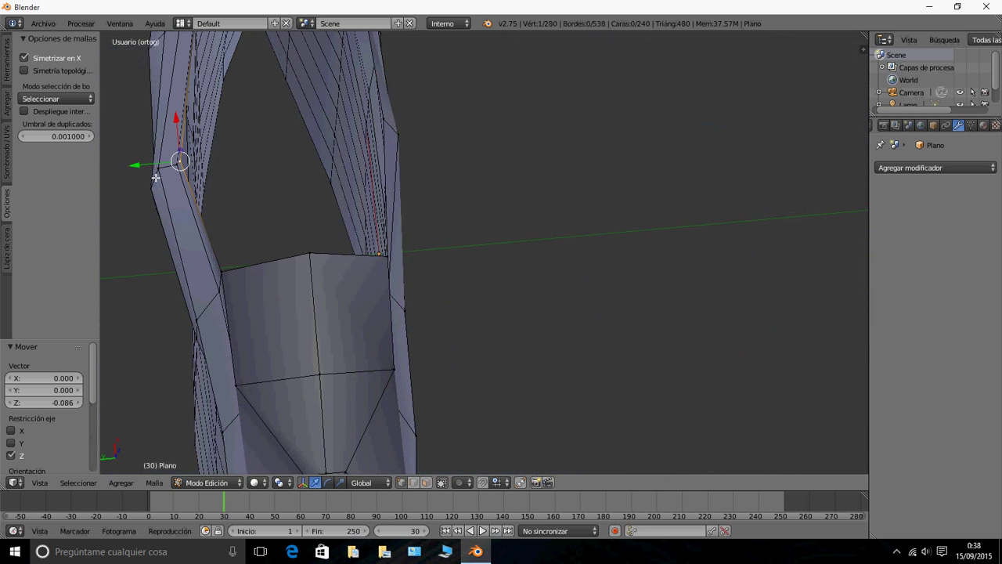
{"action": "left_click_drag", "start_coordinate": [149, 169], "coordinate": [154, 169]}
{"action": "middle_click_drag", "start_coordinate": [160, 191], "coordinate": [292, 91]}
{"action": "middle_click_drag", "start_coordinate": [467, 157], "coordinate": [474, 109]}
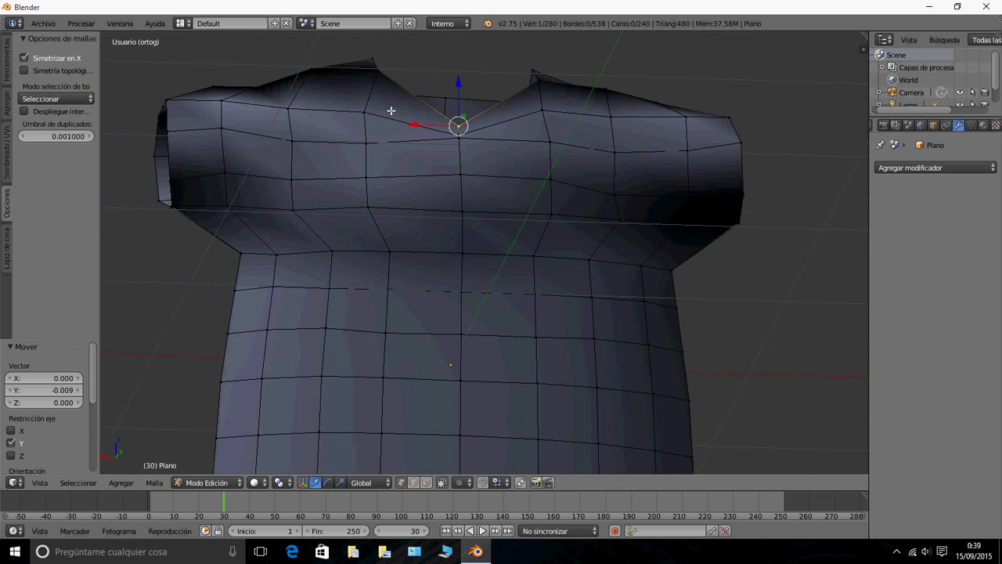
- Raise a collar vertex and the right shoulder vertex upward along Z
{"action": "scroll", "coordinate": [458, 168], "scroll_direction": "down", "scroll_amount": 6}
{"action": "middle_click_drag", "start_coordinate": [470, 230], "coordinate": [739, 261]}
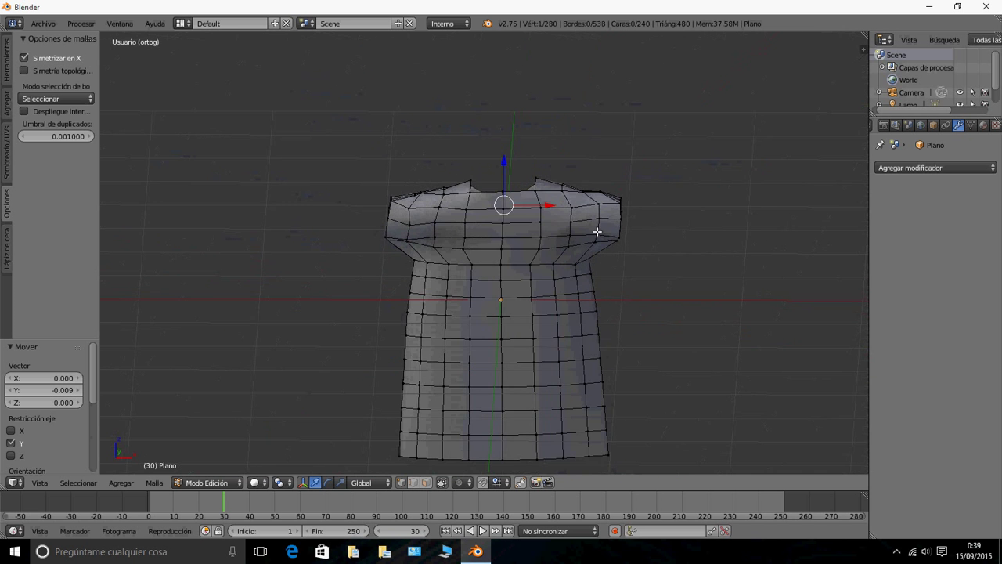
{"action": "middle_click_drag", "start_coordinate": [536, 210], "coordinate": [559, 225]}
{"action": "scroll", "coordinate": [487, 195], "scroll_direction": "up", "scroll_amount": 5}
{"action": "right_click", "coordinate": [447, 101]}
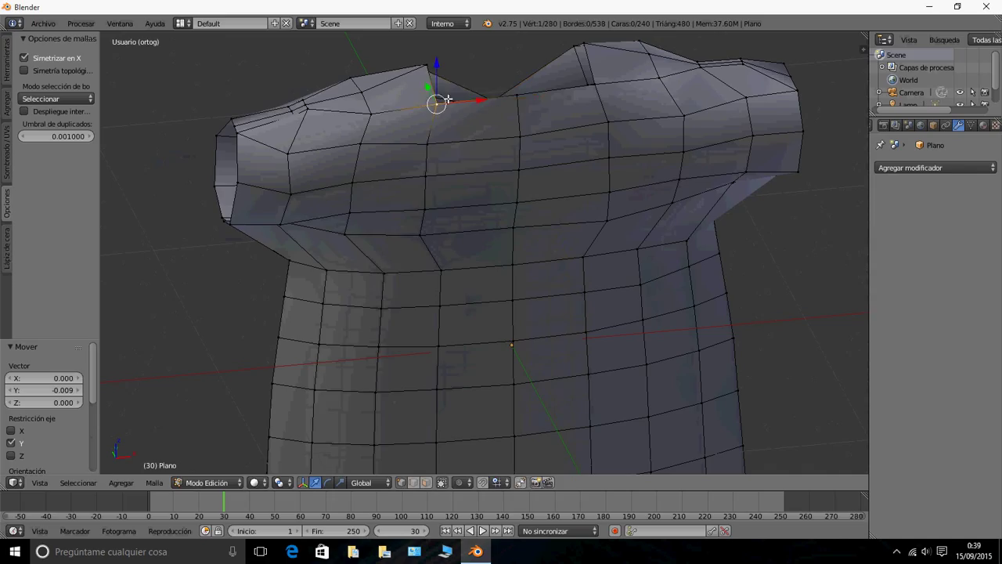
{"action": "left_click_drag", "start_coordinate": [441, 80], "coordinate": [442, 63]}
{"action": "right_click", "coordinate": [595, 84]}
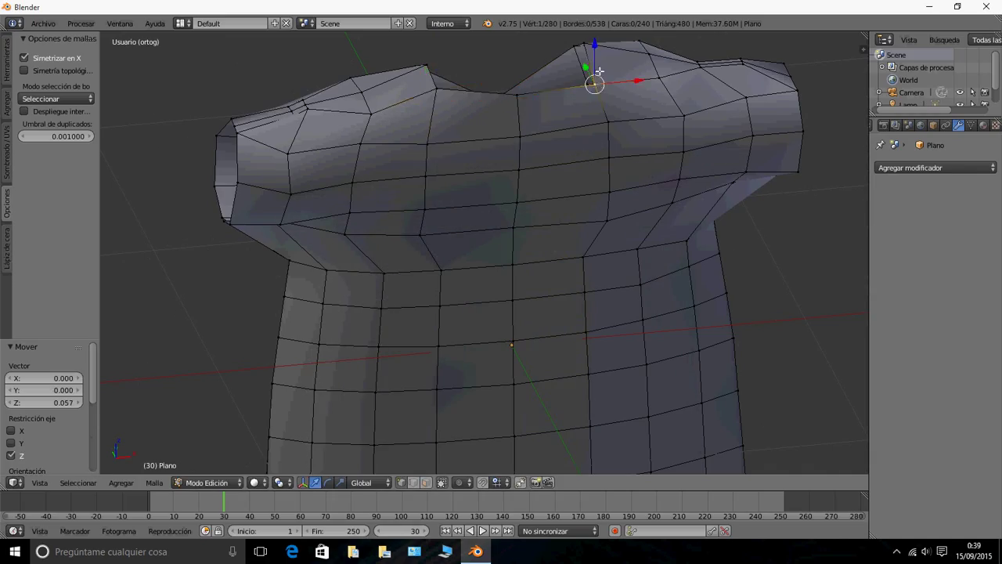
{"action": "left_click_drag", "start_coordinate": [599, 72], "coordinate": [597, 50]}
- Lower a collar vertex and slightly raise the centre collar vertex
{"action": "right_click", "coordinate": [439, 85]}
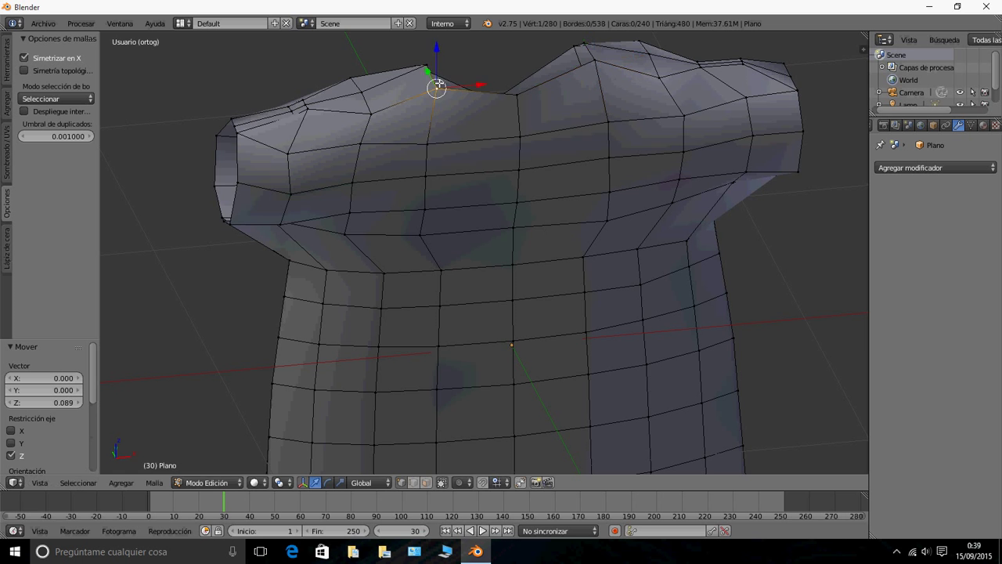
{"action": "left_click_drag", "start_coordinate": [438, 85], "coordinate": [446, 70]}
{"action": "middle_click_drag", "start_coordinate": [446, 69], "coordinate": [527, 101]}
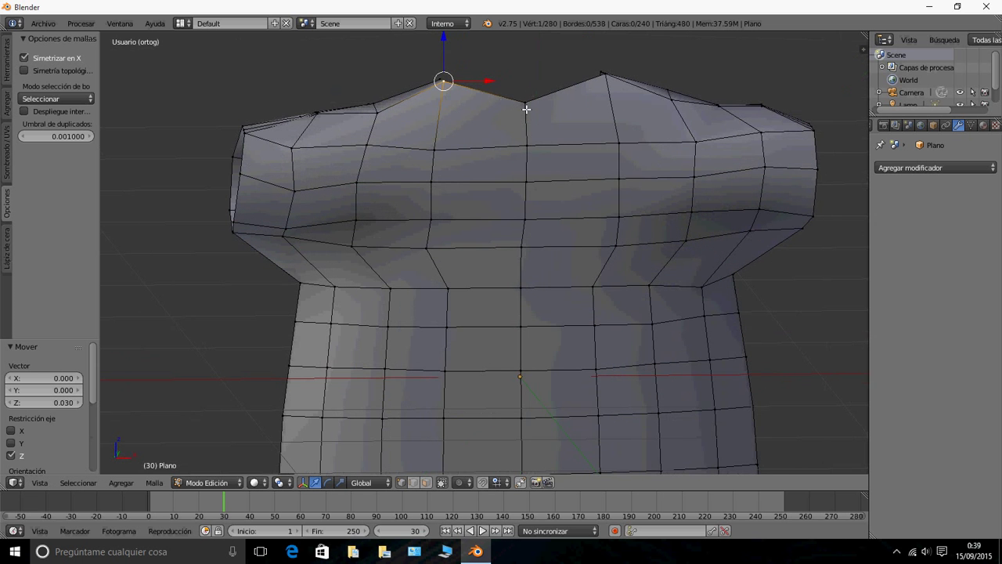
{"action": "right_click", "coordinate": [526, 109]}
{"action": "left_click_drag", "start_coordinate": [526, 78], "coordinate": [526, 74]}
{"action": "middle_click_drag", "start_coordinate": [526, 75], "coordinate": [537, 159]}
- Lower the left collar vertex -0.010 along Z to flatten that side of the neckline
{"action": "middle_click_drag", "start_coordinate": [392, 112], "coordinate": [363, 86]}
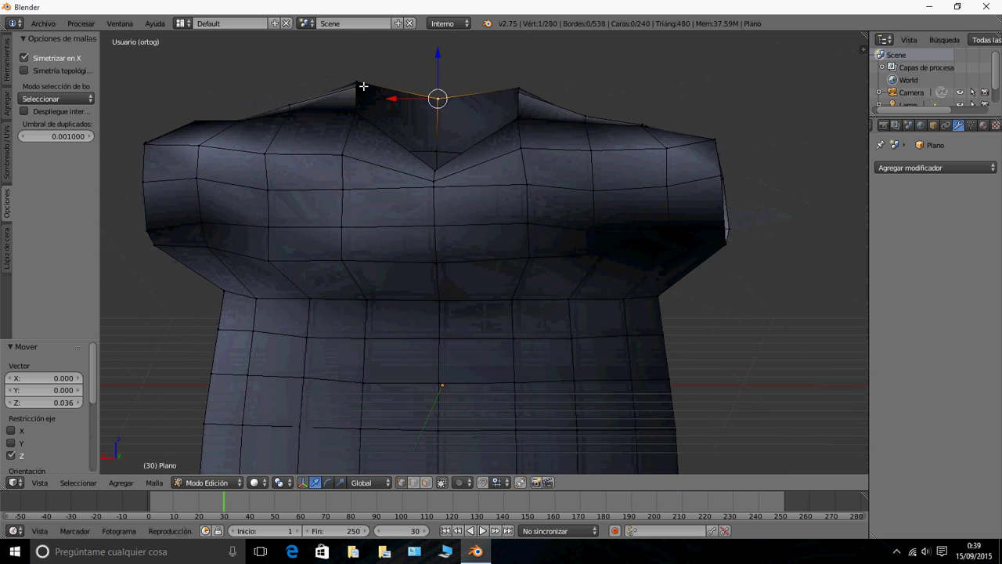
{"action": "right_click", "coordinate": [363, 86]}
{"action": "left_click_drag", "start_coordinate": [362, 55], "coordinate": [360, 61]}
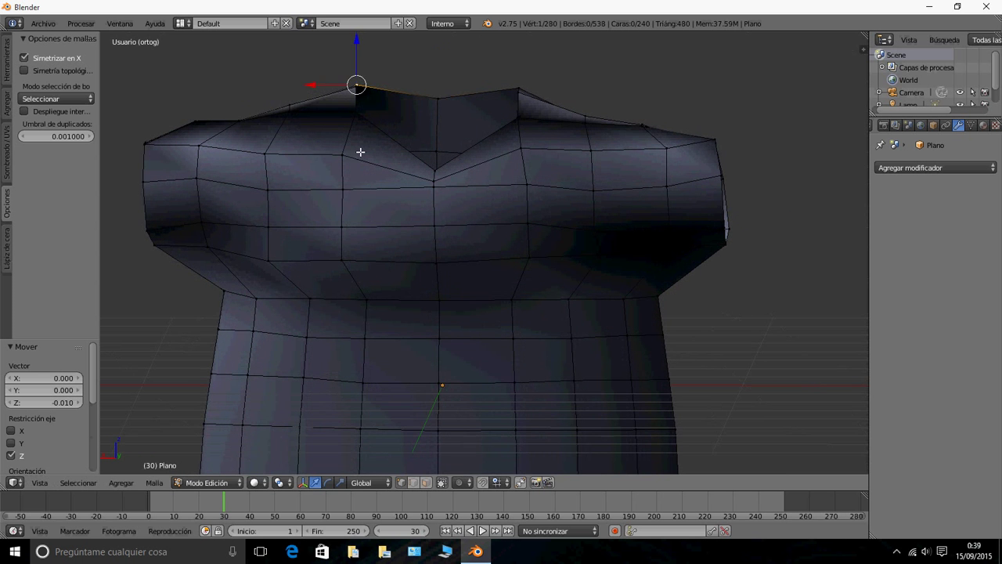
{"action": "middle_click_drag", "start_coordinate": [360, 152], "coordinate": [382, 151]}
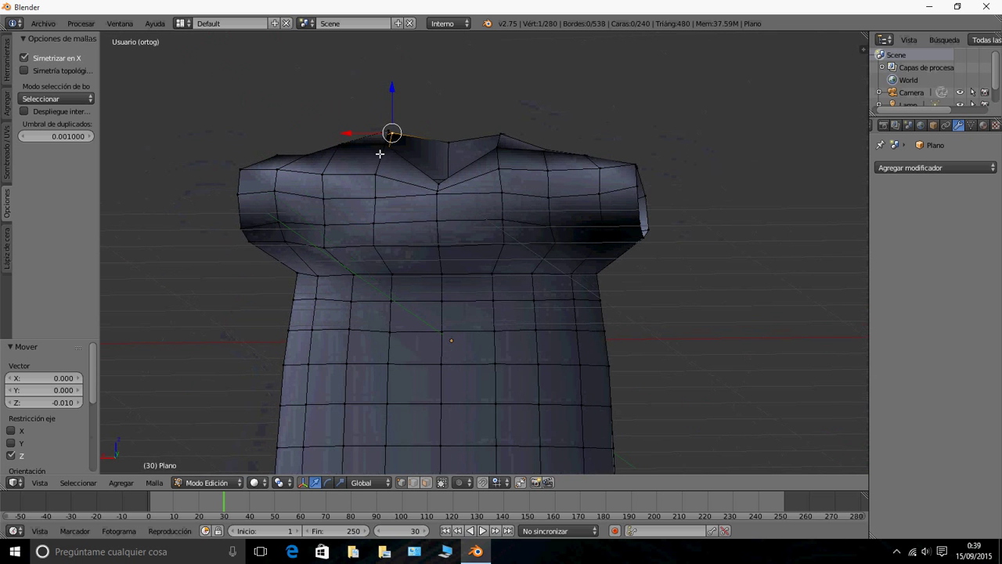
{"action": "mouse_move", "coordinate": [410, 251]}
{"action": "middle_mouse_down"}
{"action": "mouse_move", "coordinate": [424, 256]}
{"action": "mouse_move", "coordinate": [331, 273]}
{"action": "mouse_move", "coordinate": [557, 230]}
{"action": "mouse_move", "coordinate": [598, 238]}
{"action": "mouse_move", "coordinate": [324, 218]}
{"action": "middle_mouse_up"}
- Fill the first neckline gap with a triangular face from its three vertices
{"action": "scroll", "coordinate": [349, 199], "scroll_direction": "up", "scroll_amount": 5}
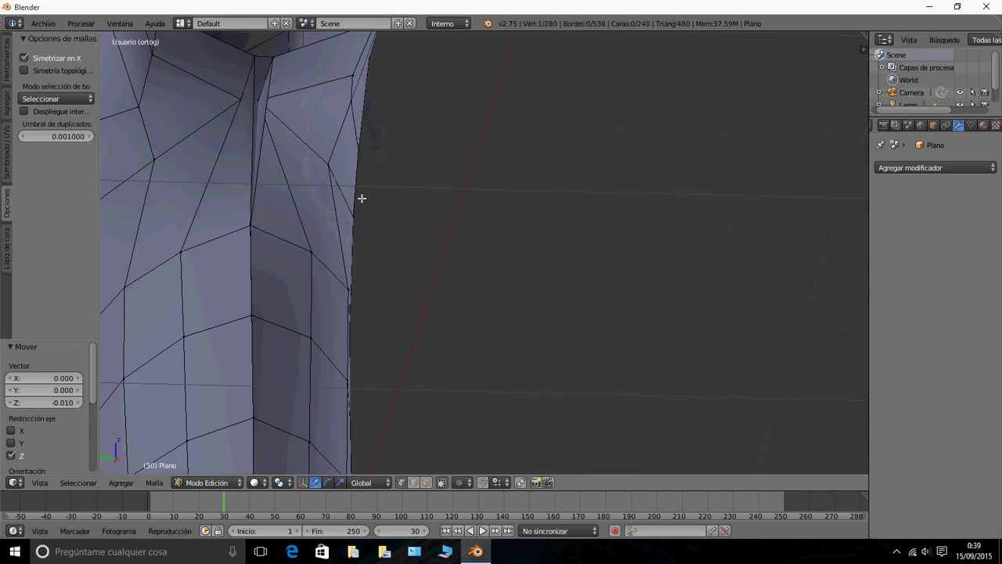
{"action": "right_click", "coordinate": [253, 233]}
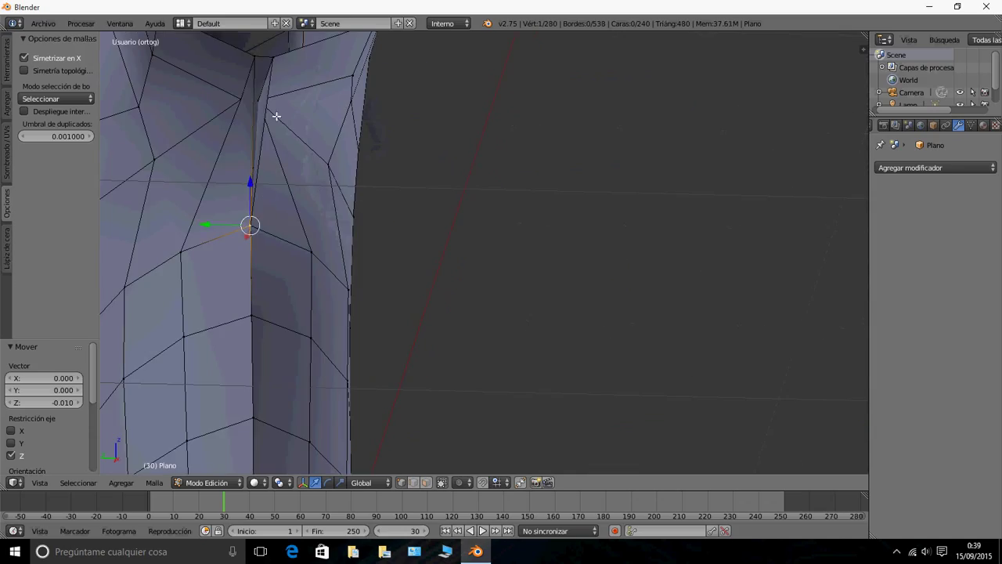
{"action": "right_click", "coordinate": [272, 57], "text": "shift"}
{"action": "right_click", "coordinate": [259, 59], "text": "shift"}
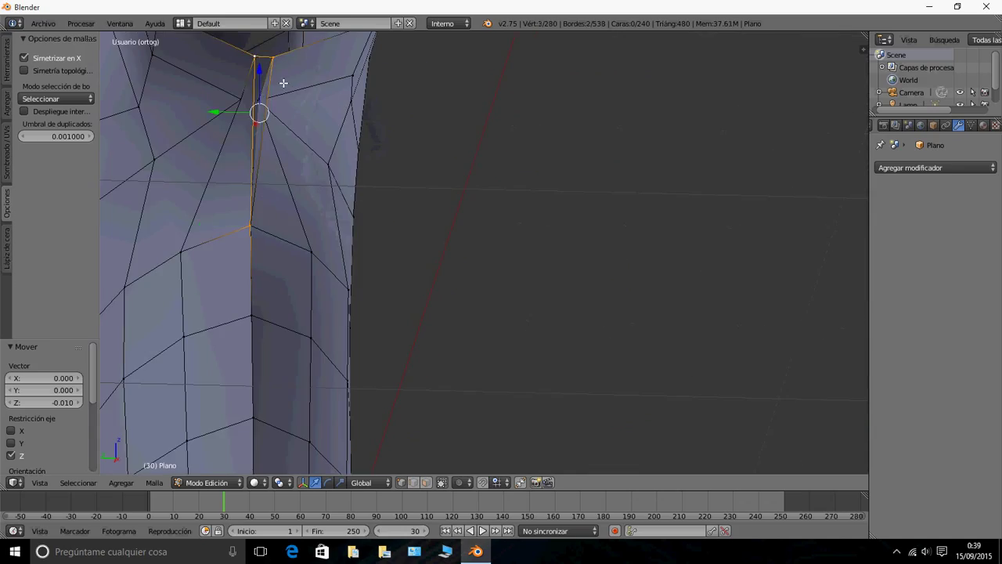
{"action": "key", "text": "f"}
- Fill the opposite neckline gap with a second triangular face, bringing the mesh to 242 faces
{"action": "scroll", "coordinate": [272, 144], "scroll_direction": "down", "scroll_amount": 2}
{"action": "middle_click_drag", "start_coordinate": [254, 156], "coordinate": [678, 189]}
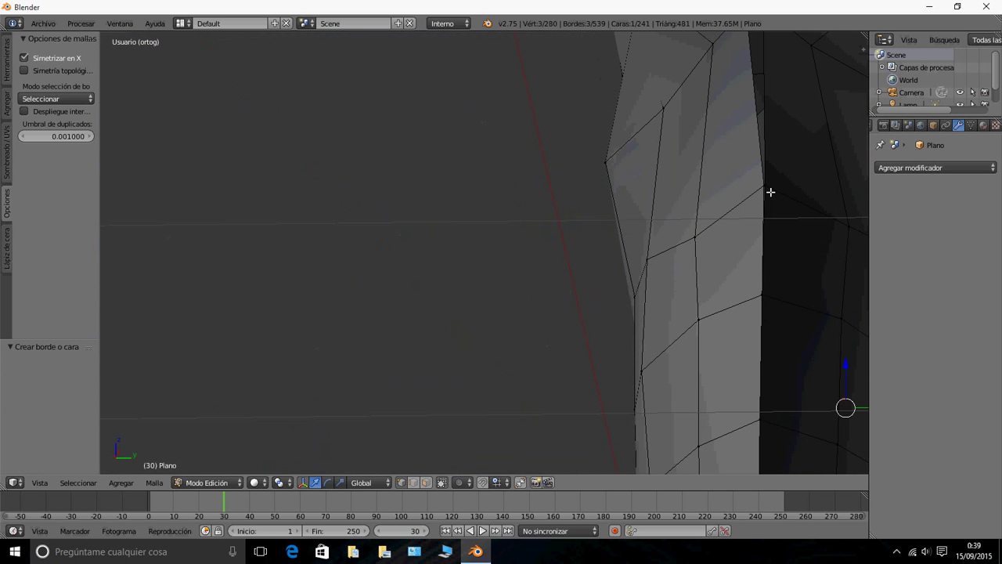
{"action": "middle_click_drag", "start_coordinate": [770, 192], "coordinate": [710, 126]}
{"action": "right_click", "coordinate": [671, 87]}
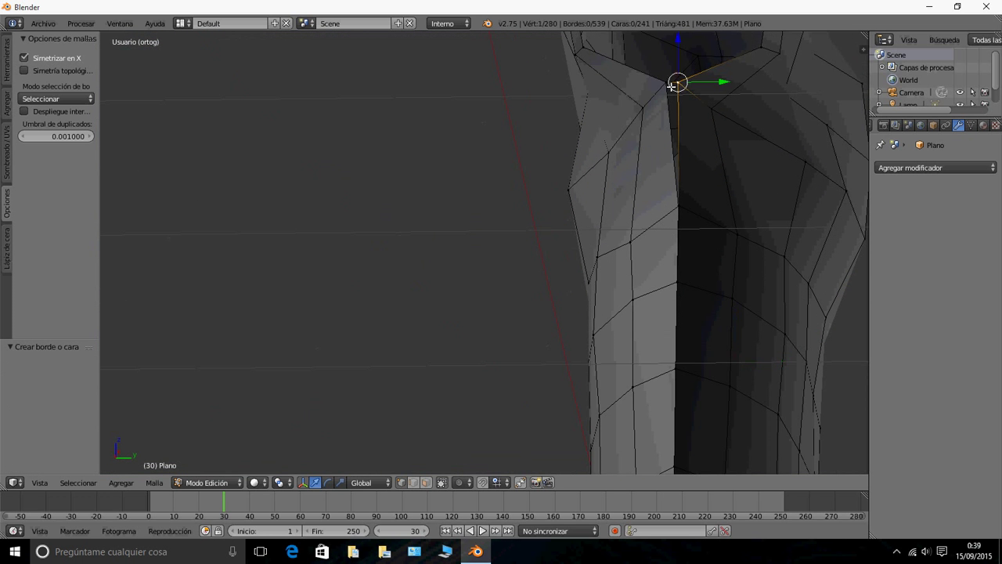
{"action": "right_click", "coordinate": [674, 198], "text": "shift"}
{"action": "right_click", "coordinate": [679, 208], "text": "shift"}
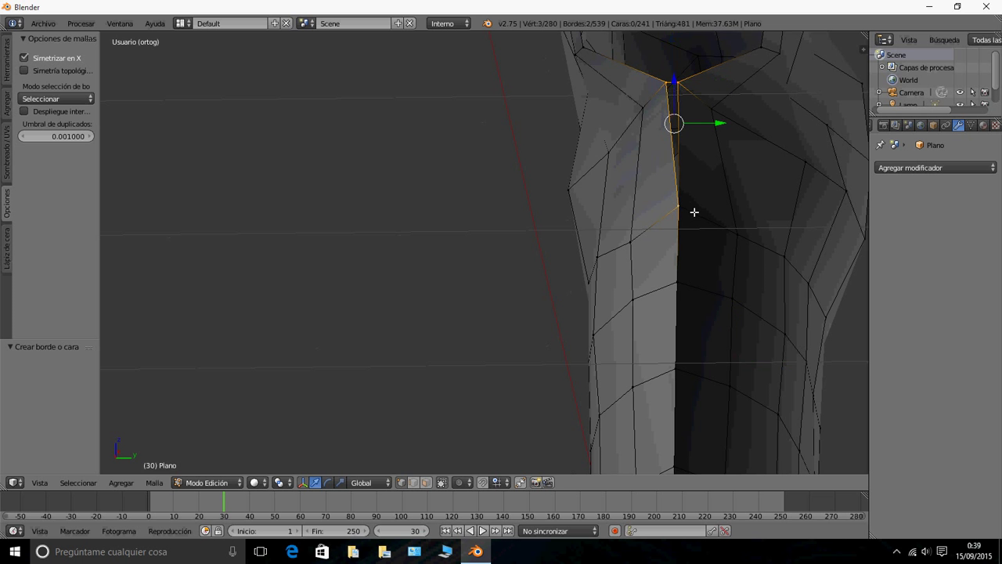
{"action": "key", "text": "f"}
{"action": "scroll", "coordinate": [655, 237], "scroll_direction": "down", "scroll_amount": 3}
{"action": "middle_click_drag", "start_coordinate": [655, 237], "coordinate": [555, 266]}
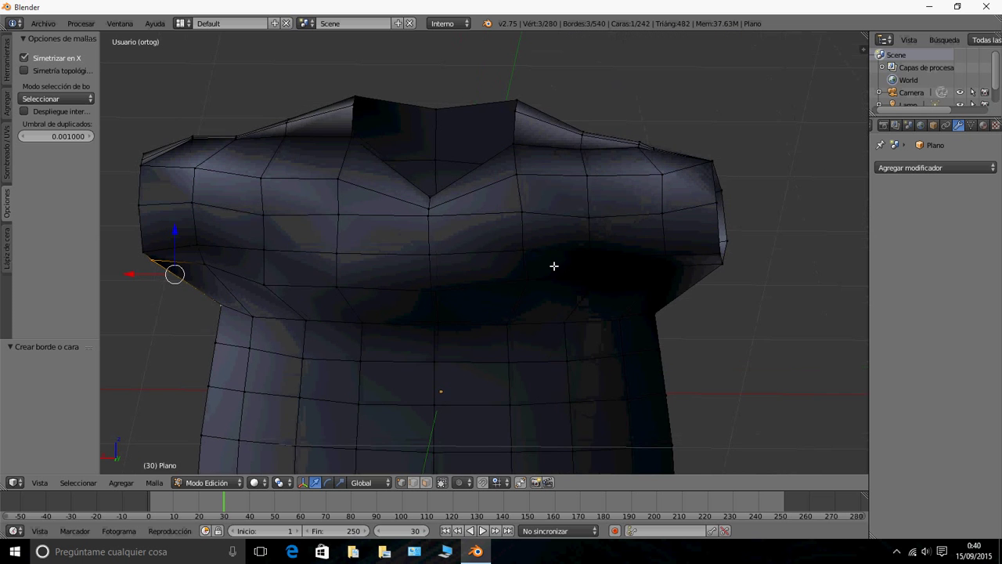
{"action": "scroll", "coordinate": [501, 380], "scroll_direction": "down", "scroll_amount": 2}
{"action": "middle_click_drag", "start_coordinate": [501, 379], "coordinate": [475, 381]}
{"action": "scroll", "coordinate": [416, 435], "scroll_direction": "down", "scroll_amount": 2}
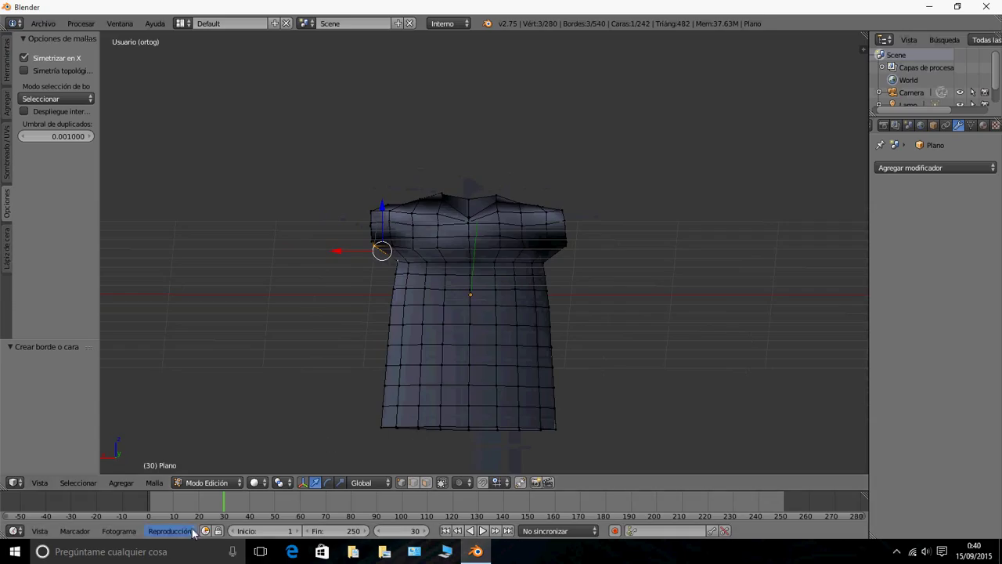
- Switch the shirt from Edit Mode to Modo Objeto (Object Mode)
{"action": "left_click", "coordinate": [208, 483]}
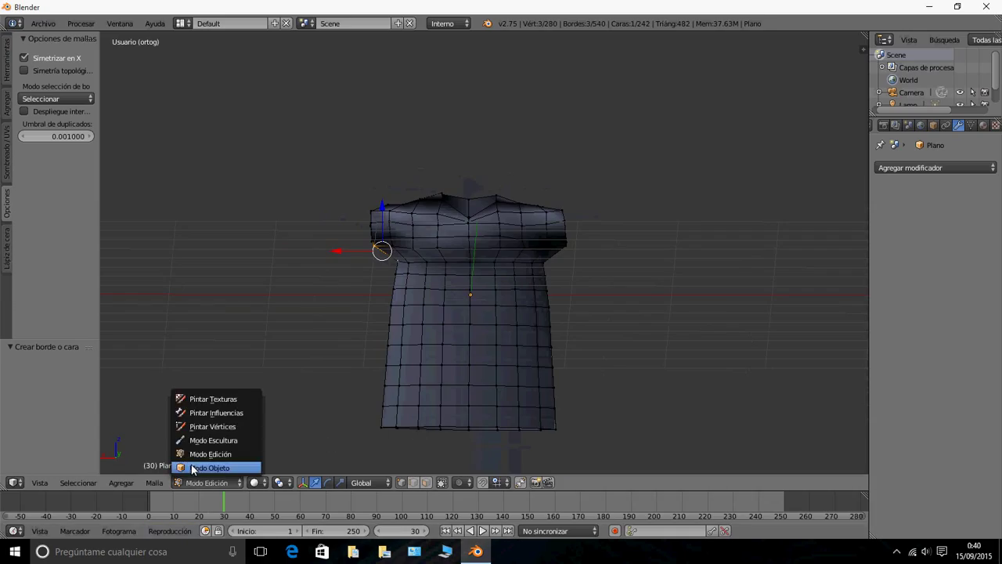
{"action": "left_click", "coordinate": [192, 468]}
{"action": "middle_click_drag", "start_coordinate": [343, 369], "coordinate": [324, 396]}
{"action": "scroll", "coordinate": [324, 396], "scroll_direction": "up", "scroll_amount": 4}
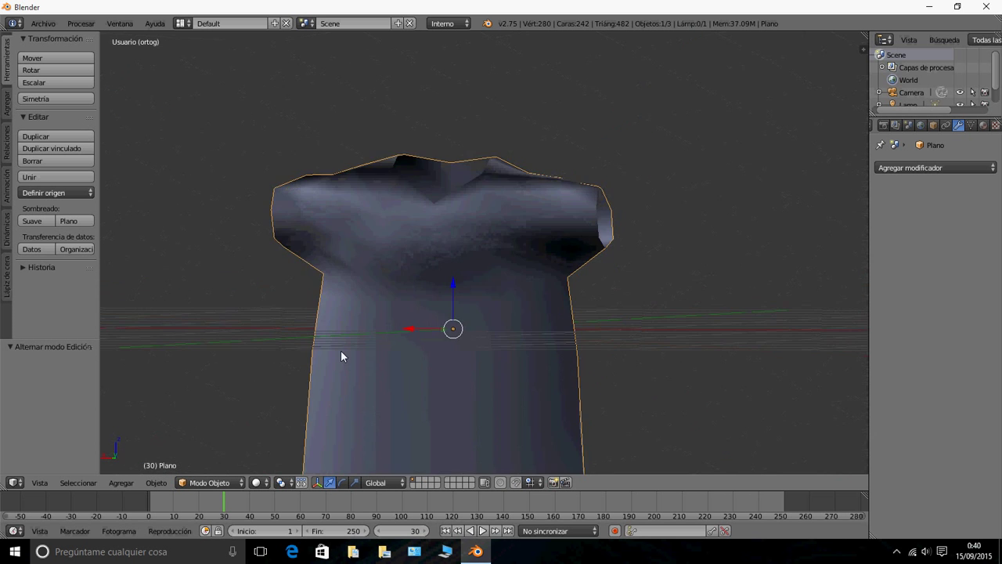
{"action": "middle_click_drag", "start_coordinate": [341, 356], "coordinate": [432, 329]}
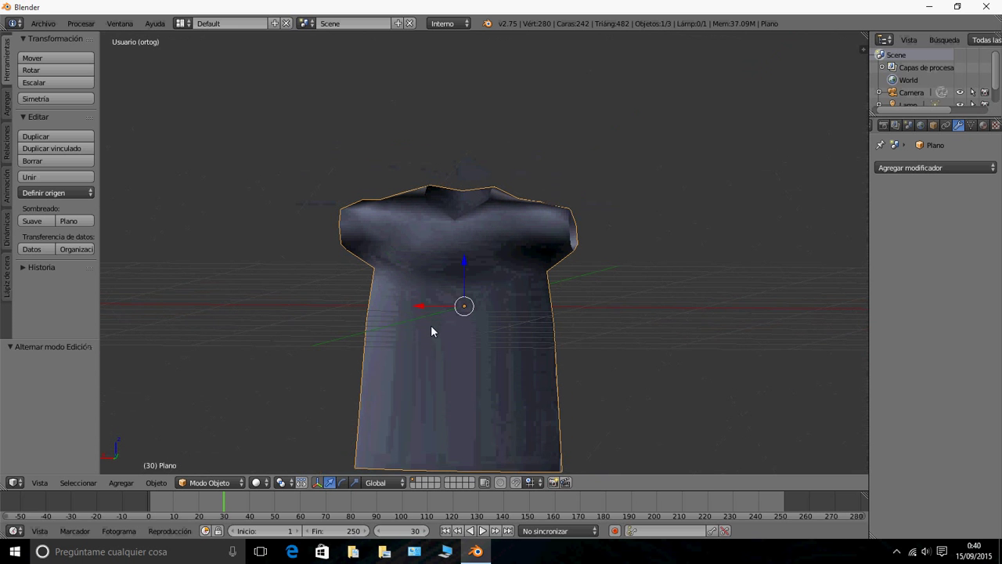
- Add a new material, Material.001, and set its Difusión colour to red
{"action": "left_click", "coordinate": [984, 126]}
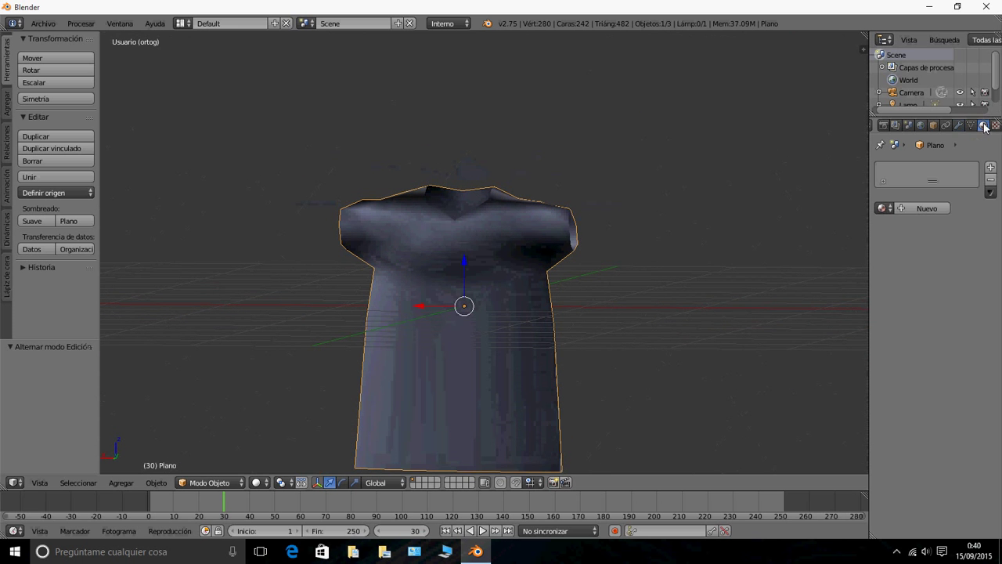
{"action": "left_click", "coordinate": [910, 208]}
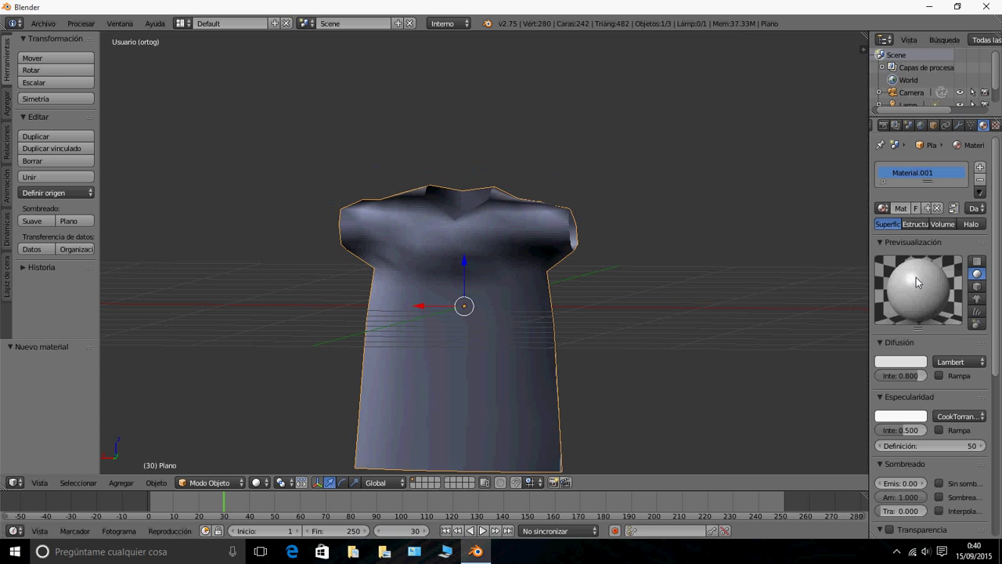
{"action": "left_click", "coordinate": [905, 362]}
{"action": "left_click", "coordinate": [862, 286]}
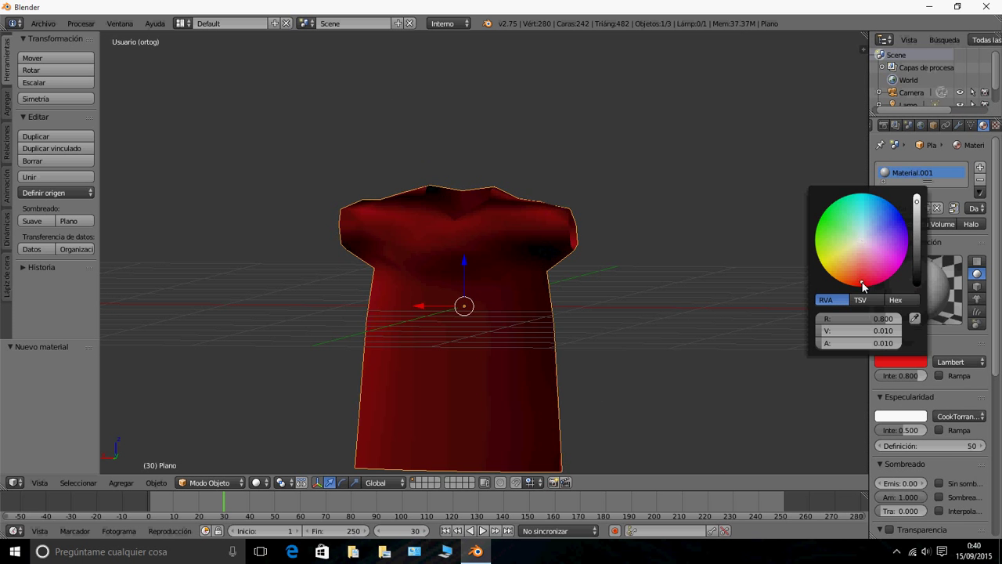
- Orbit around the shirt to inspect the red material from several angles
{"action": "middle_click_drag", "start_coordinate": [629, 271], "coordinate": [432, 252]}
{"action": "scroll", "coordinate": [430, 211], "scroll_direction": "up", "scroll_amount": 2}
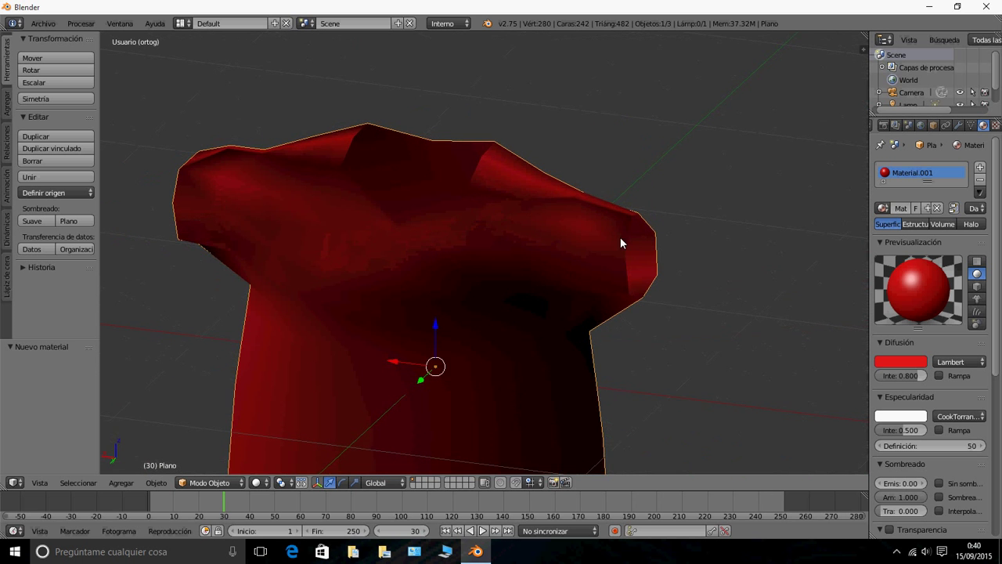
{"action": "middle_click_drag", "start_coordinate": [620, 237], "coordinate": [489, 274]}
{"action": "middle_click_drag", "start_coordinate": [472, 327], "coordinate": [397, 296]}
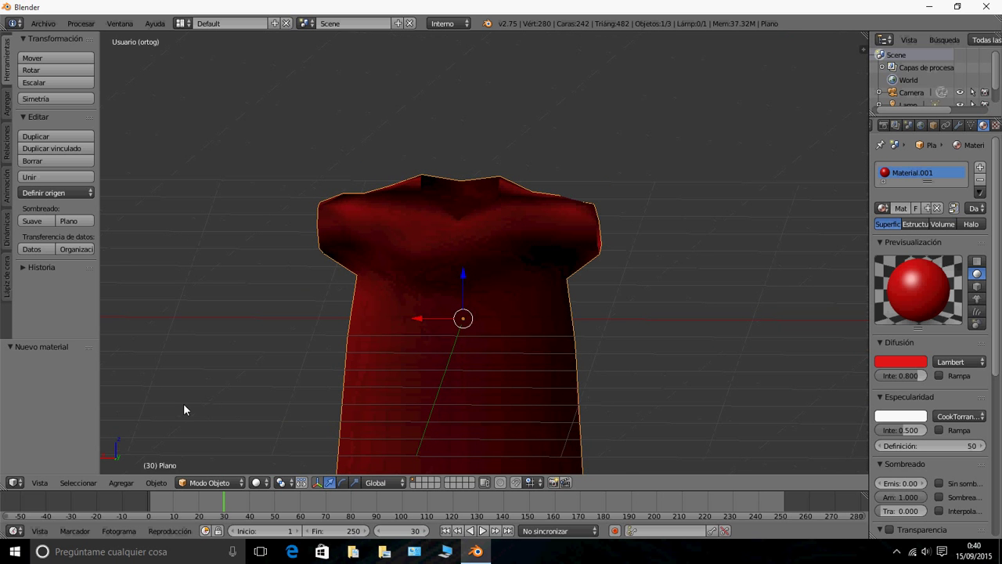
{"action": "scroll", "coordinate": [382, 362], "scroll_direction": "down", "scroll_amount": 1}
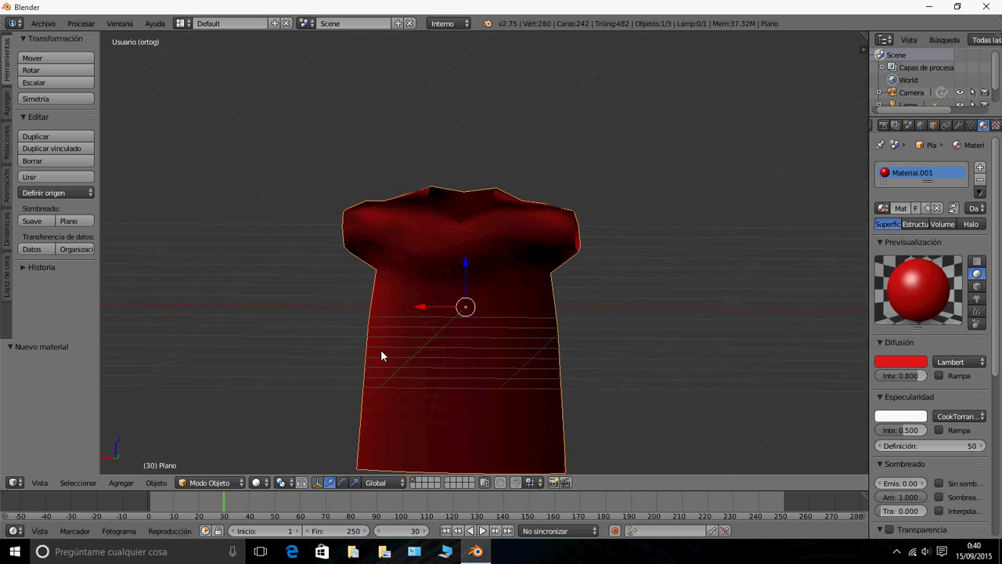
{"action": "middle_click_drag", "start_coordinate": [382, 356], "coordinate": [470, 353]}
{"action": "scroll", "coordinate": [470, 353], "scroll_direction": "up", "scroll_amount": 6}
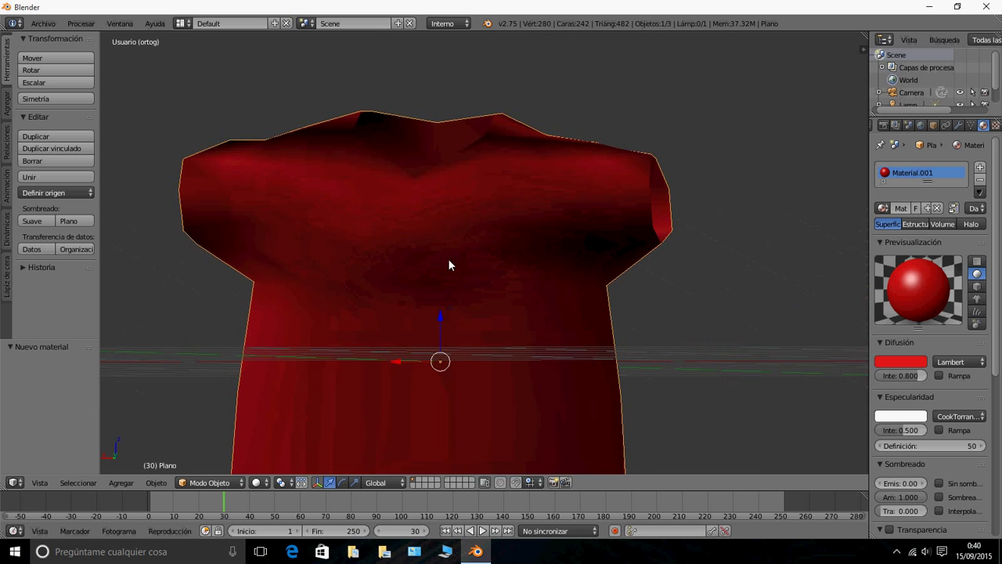
{"action": "middle_click_drag", "start_coordinate": [447, 264], "coordinate": [478, 258]}
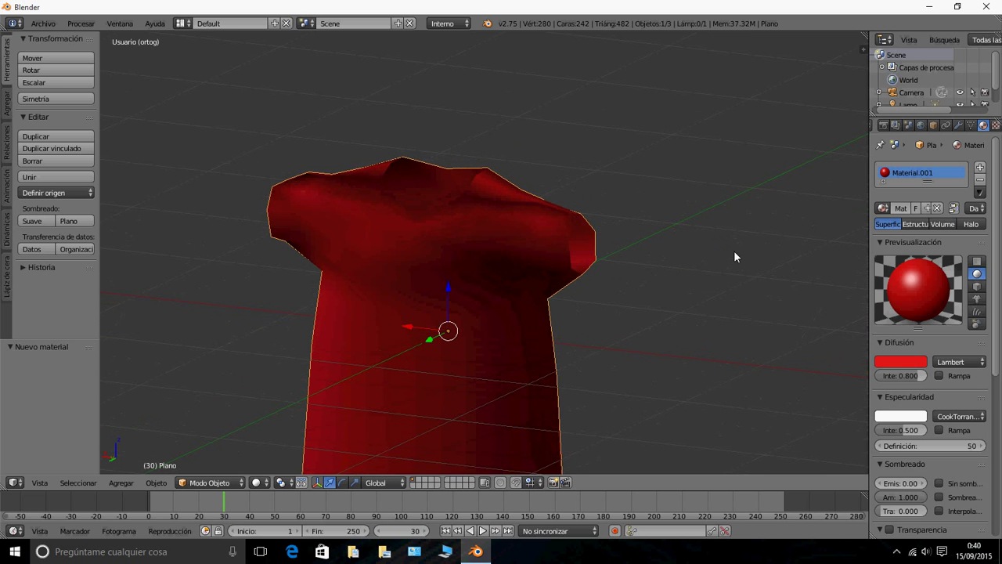
{"action": "scroll", "coordinate": [940, 261], "scroll_direction": "down", "scroll_amount": 3}
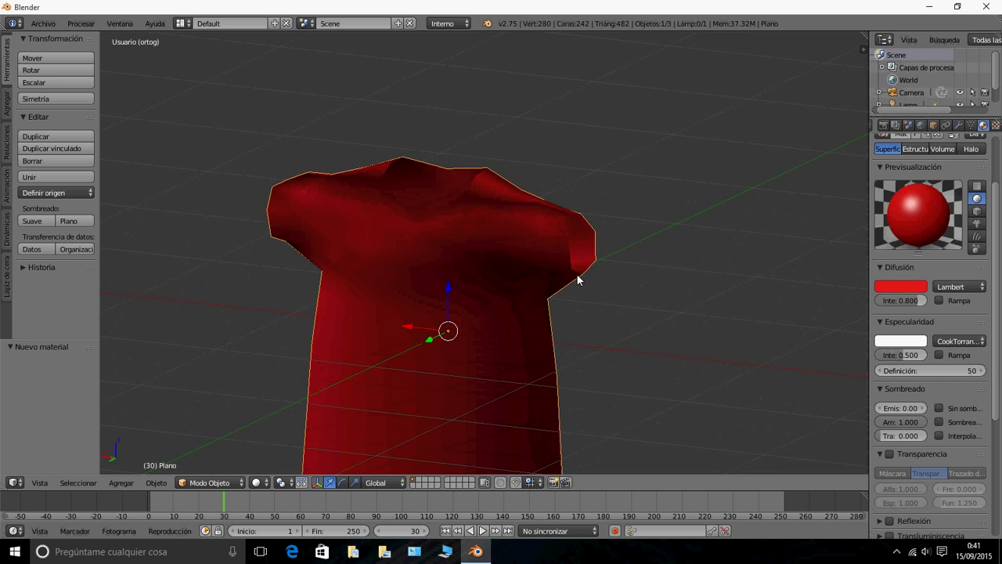
{"action": "scroll", "coordinate": [577, 282], "scroll_direction": "down", "scroll_amount": 3}
{"action": "middle_click_drag", "start_coordinate": [577, 287], "coordinate": [485, 226]}
{"action": "scroll", "coordinate": [501, 238], "scroll_direction": "up", "scroll_amount": 3}
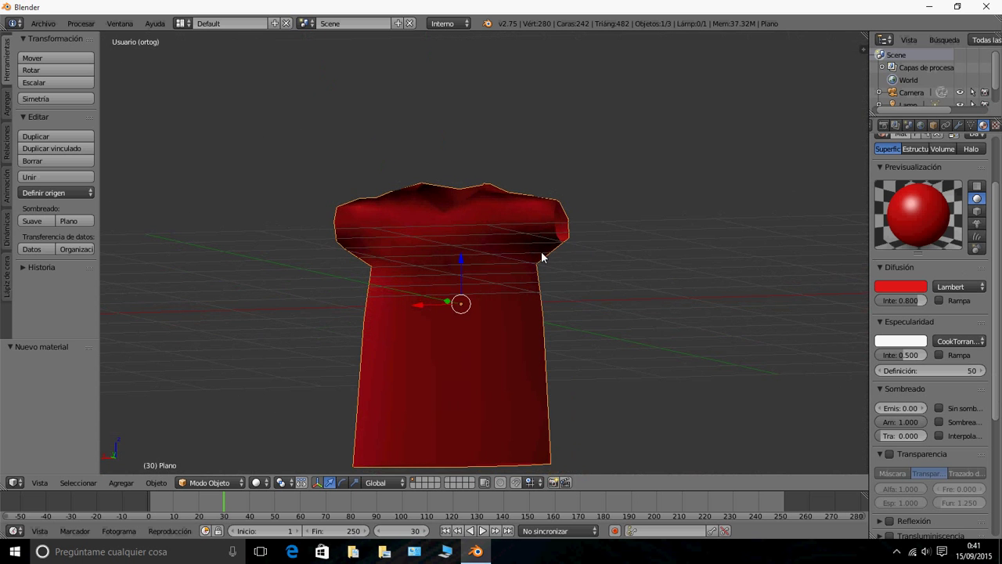
{"action": "middle_click_drag", "start_coordinate": [541, 251], "coordinate": [517, 309]}
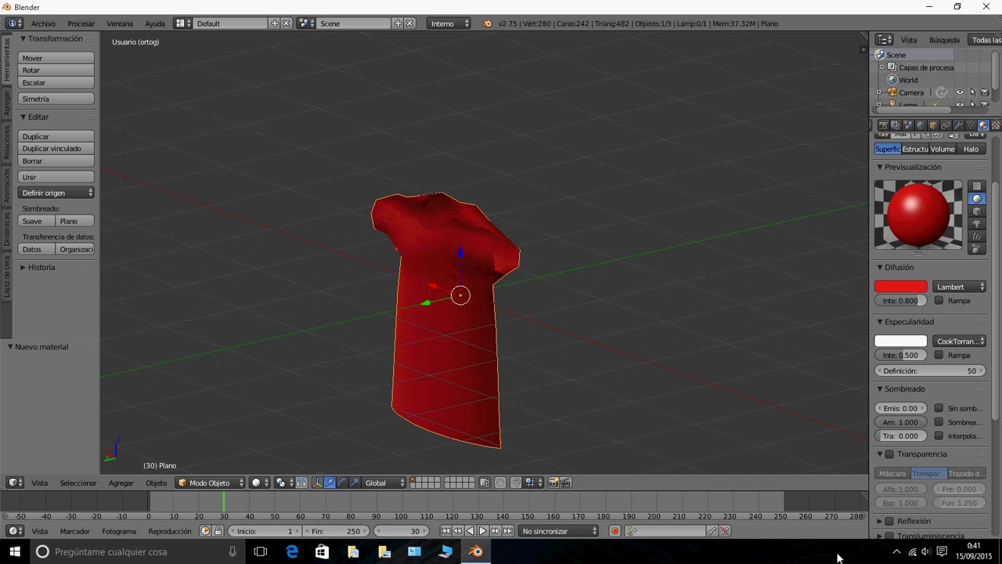
{"action": "left_click", "coordinate": [897, 551]}
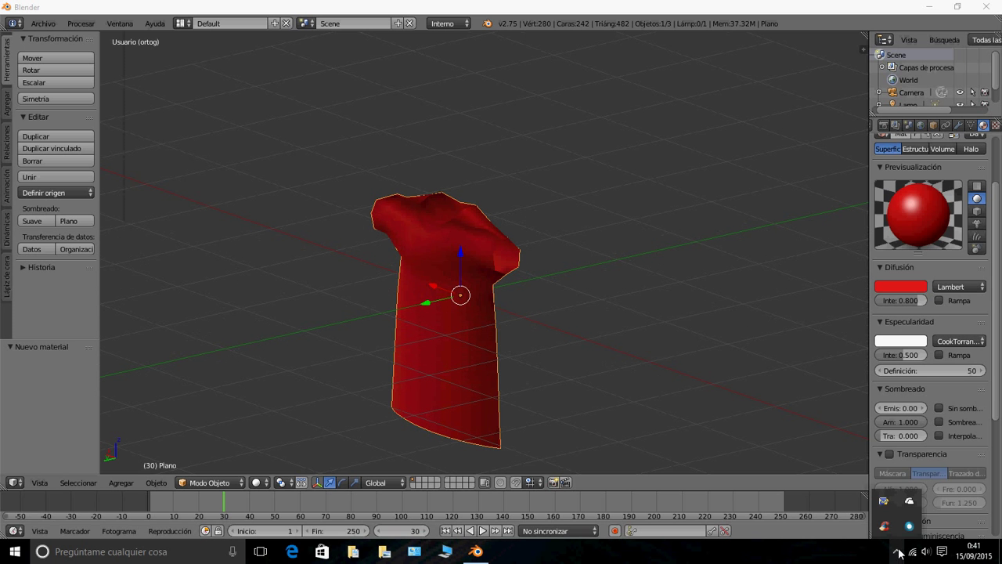